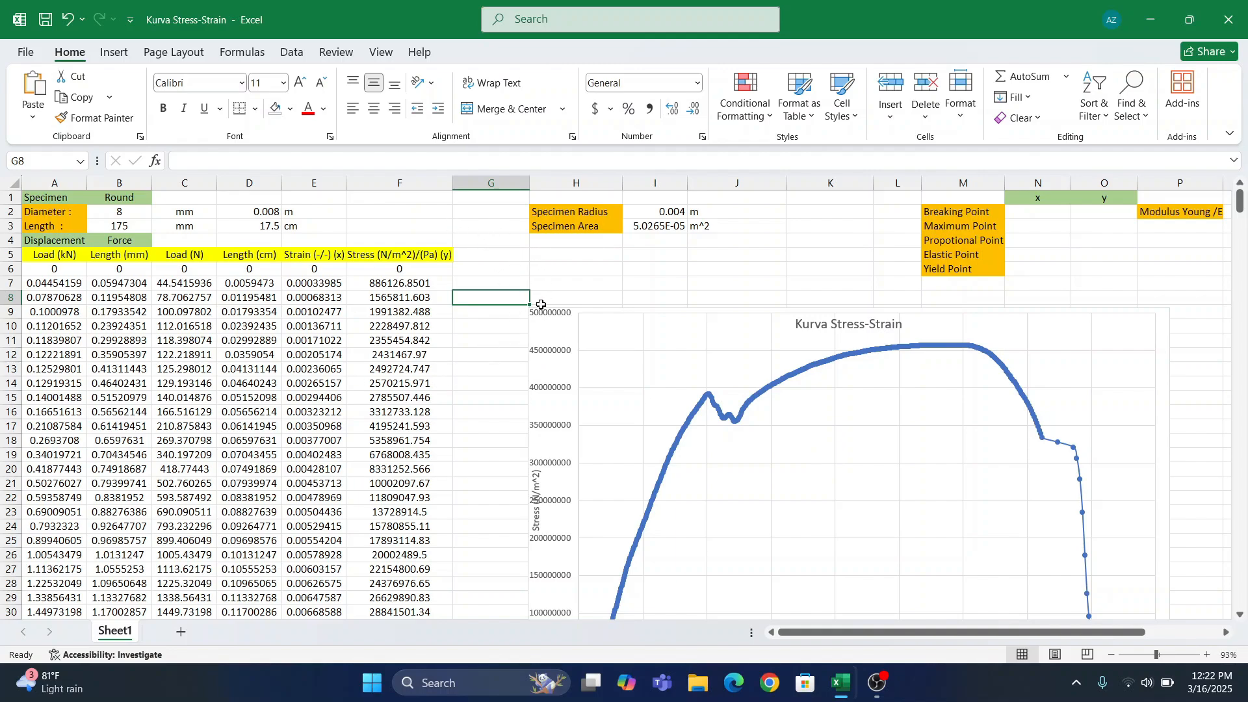
- Review the point labels in M2:M6, from Breaking Point to Yield Point, alongside the Kurva Stress-Strain chart
left_click(962, 210)
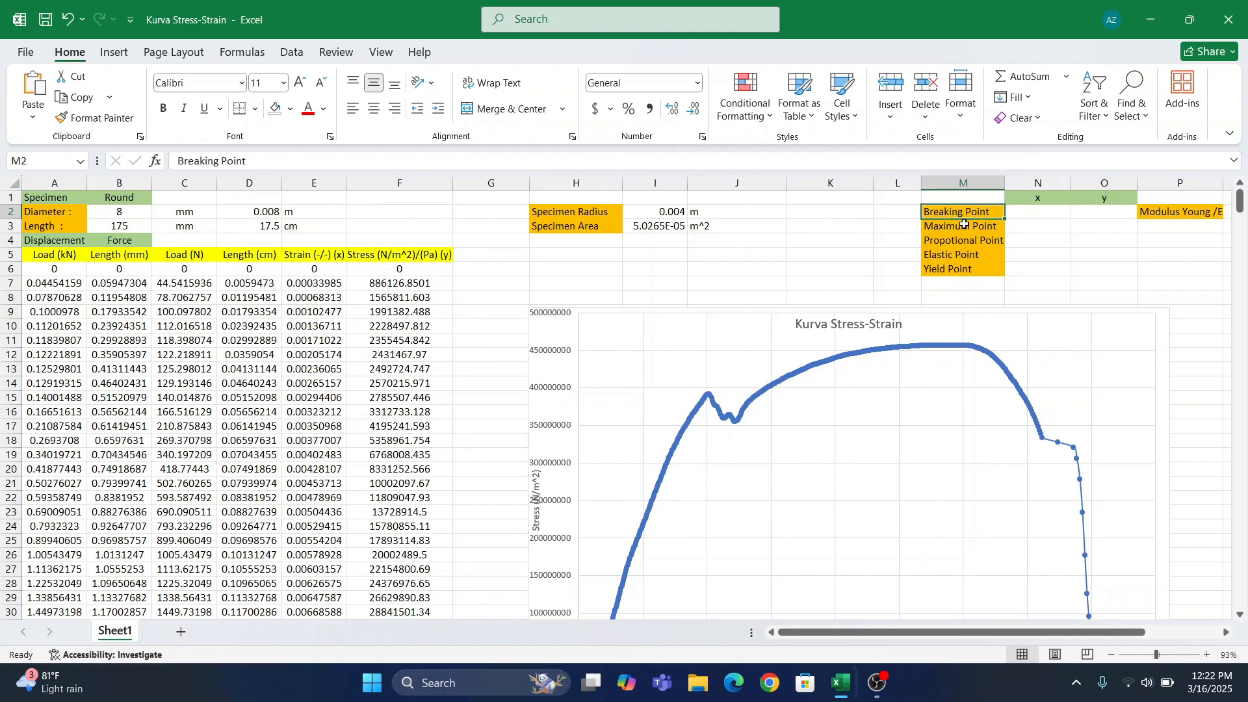
left_click_drag(964, 224, 966, 267)
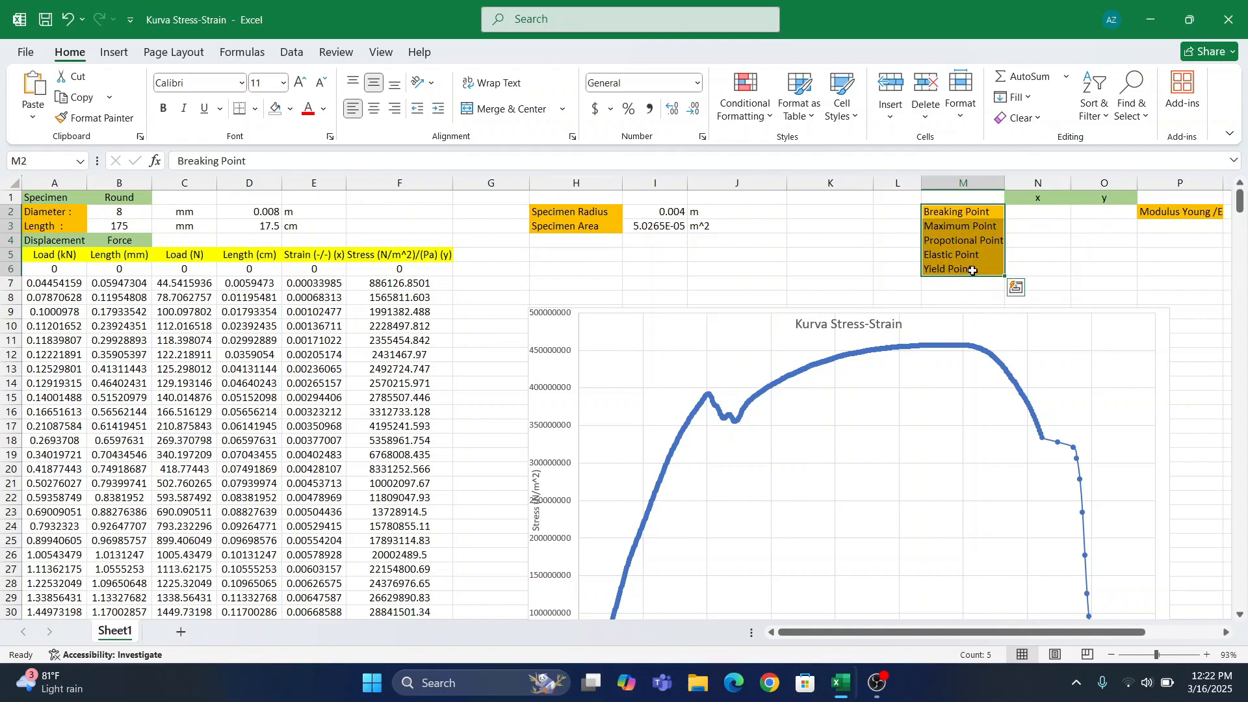
left_click(905, 218)
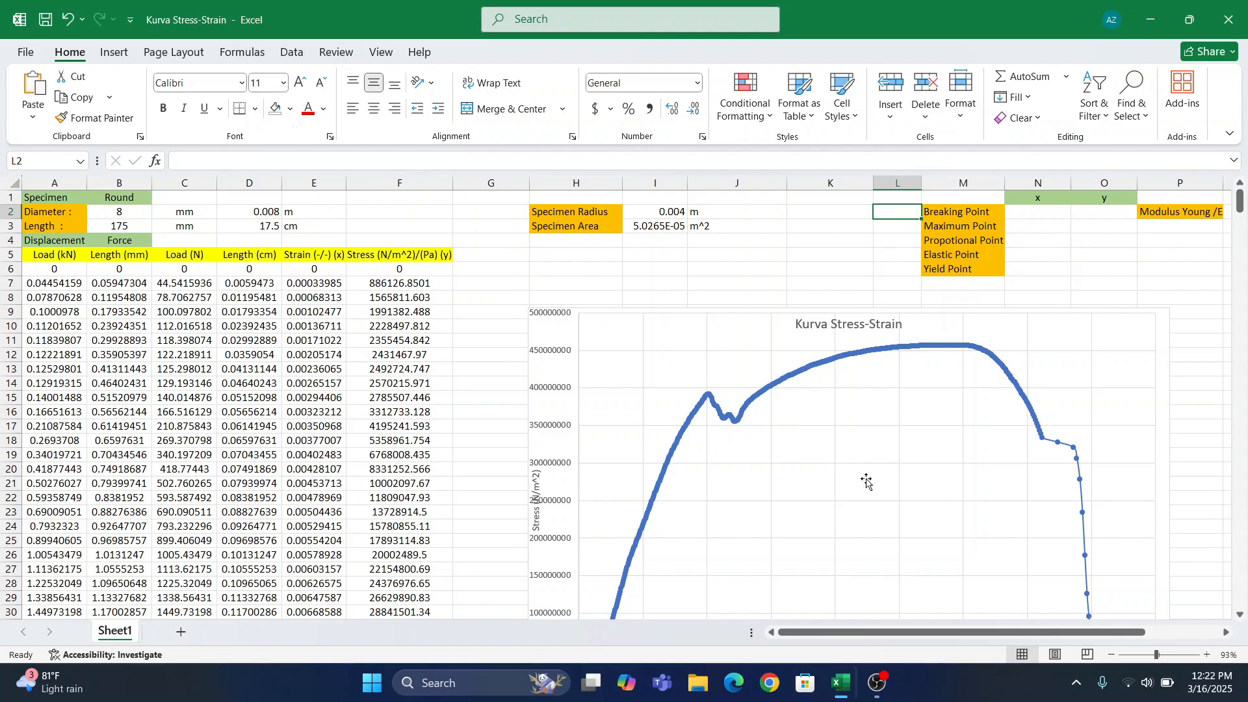
left_click(830, 451)
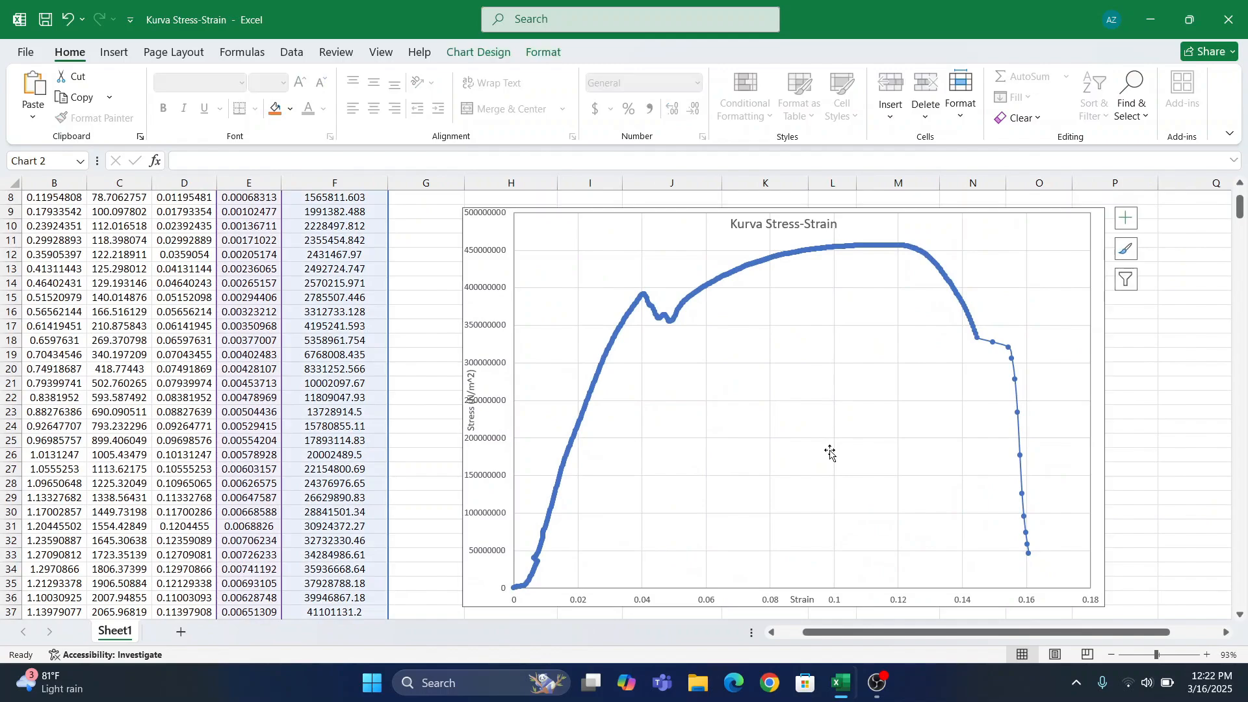
double_click(1100, 253)
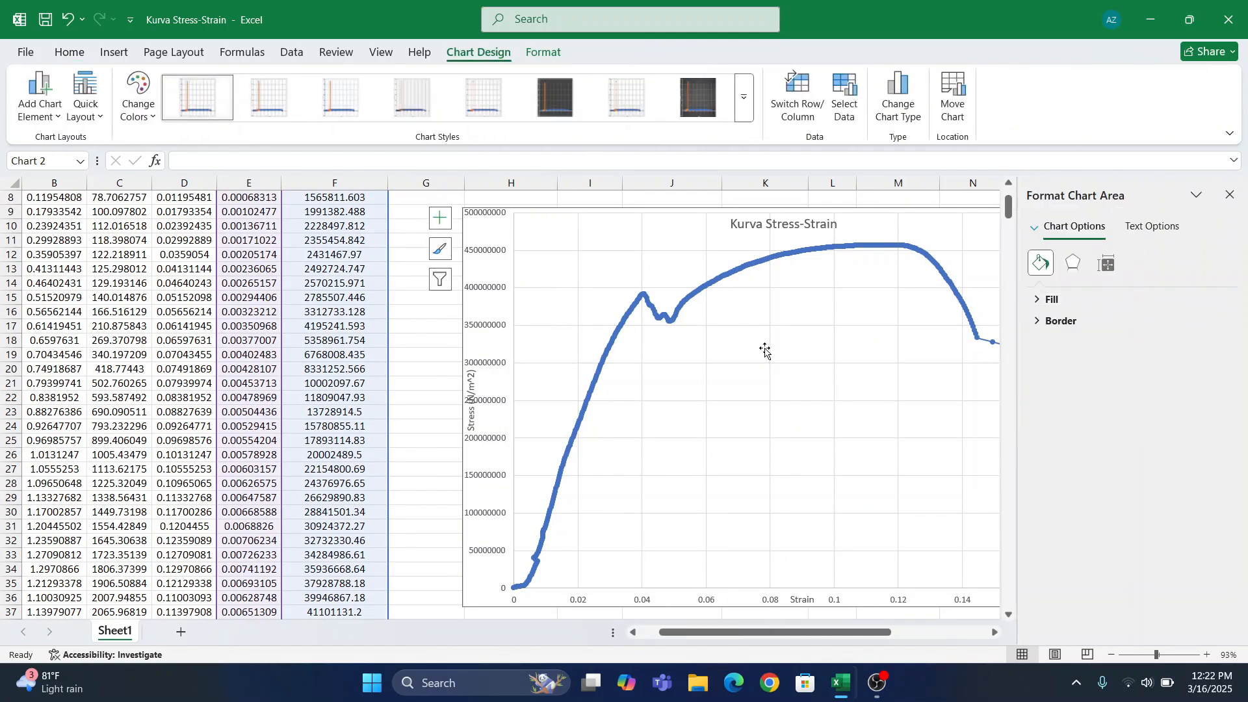
scroll(760, 351, "up", 3)
left_click(872, 214)
left_click_drag(872, 214, 884, 269)
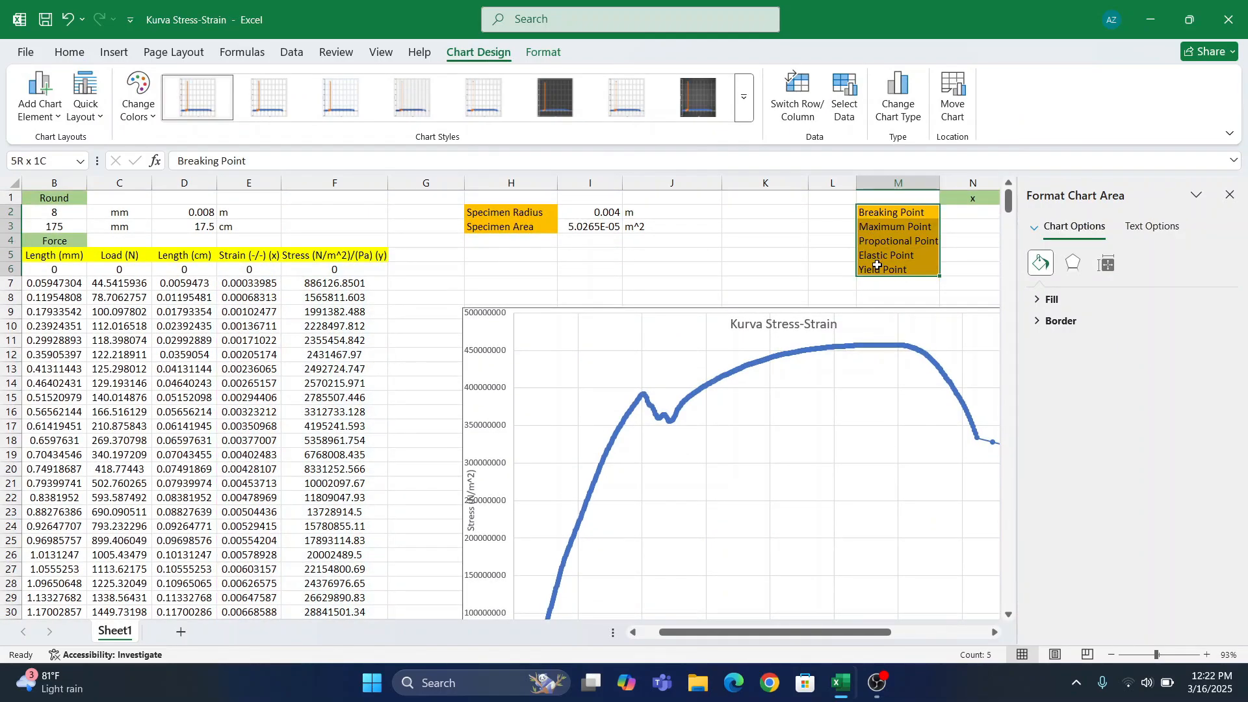
left_click(1229, 195)
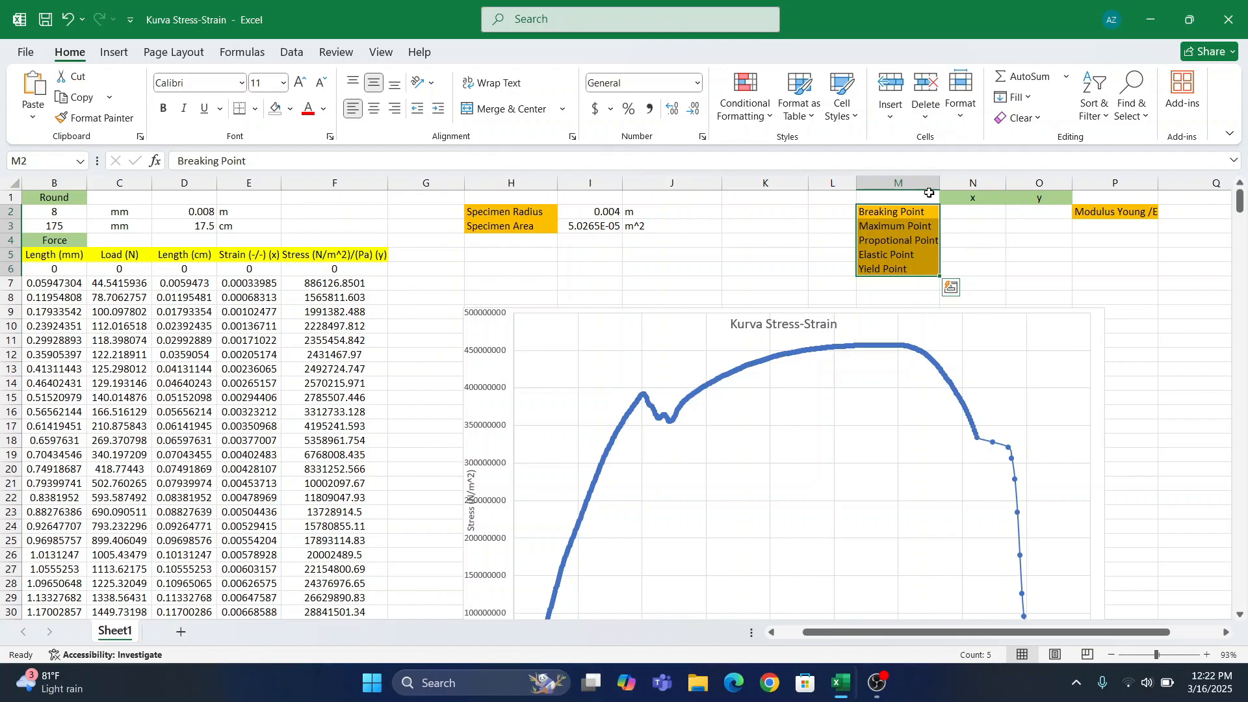
left_click(882, 261)
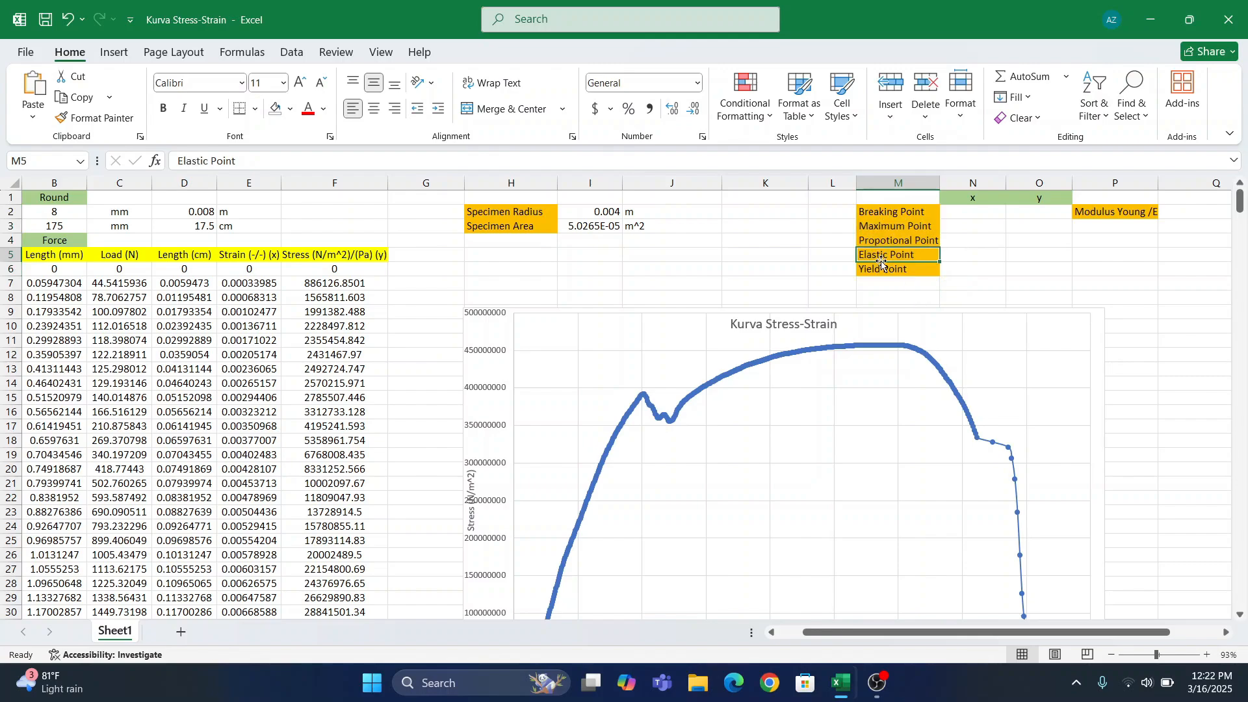
key("Down")
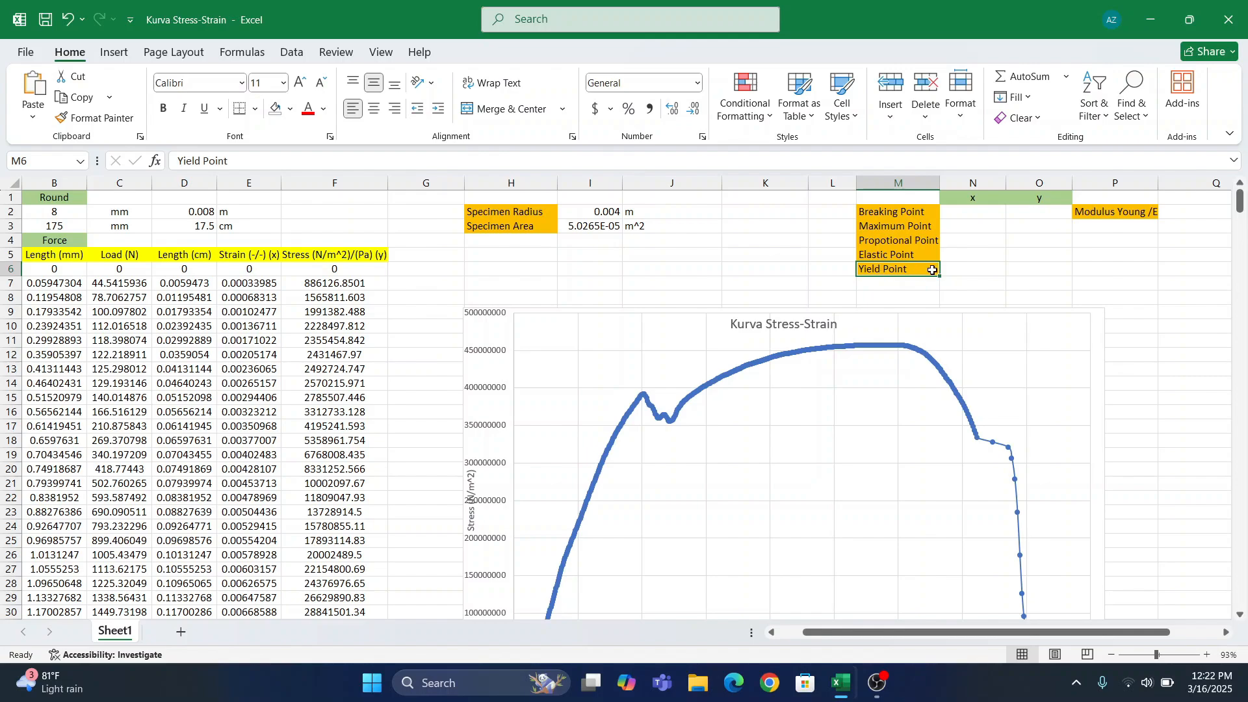
- Widen column P slightly so the "Modulus Young /E" label in P2 fits its cell
key("Right")
key("Right")
key("Right")
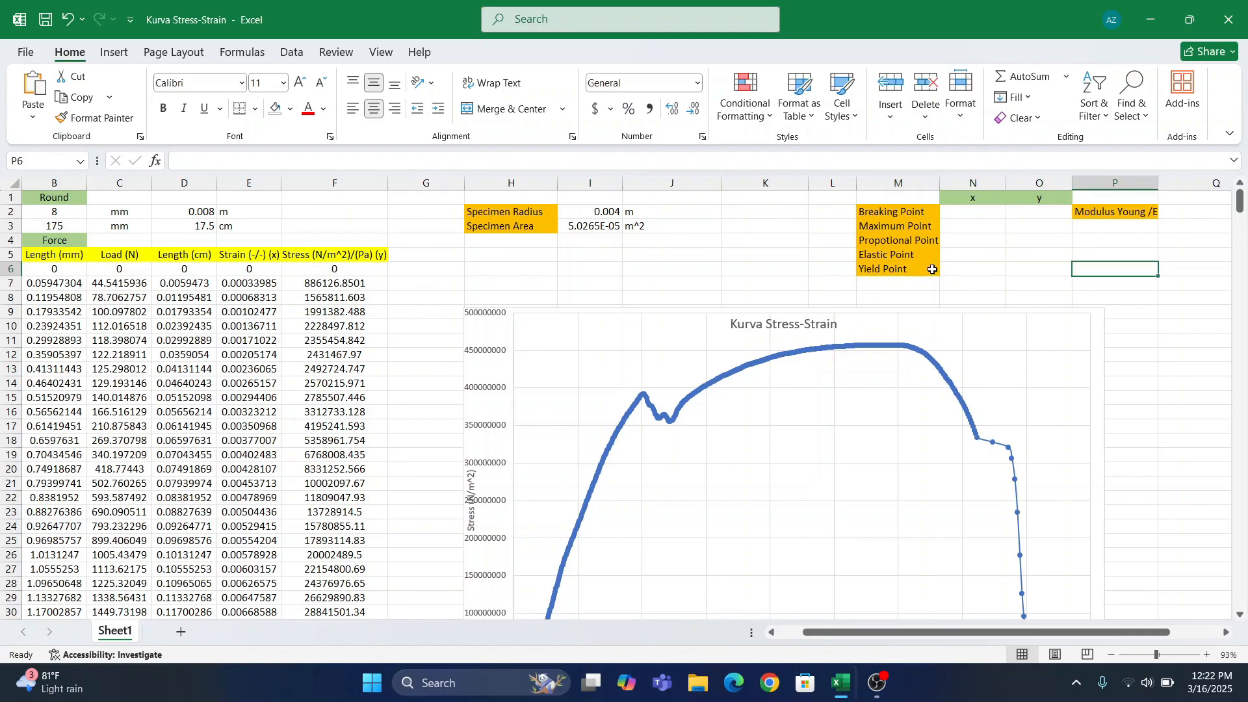
key("Up")
key("Up")
key("Up")
key("Up")
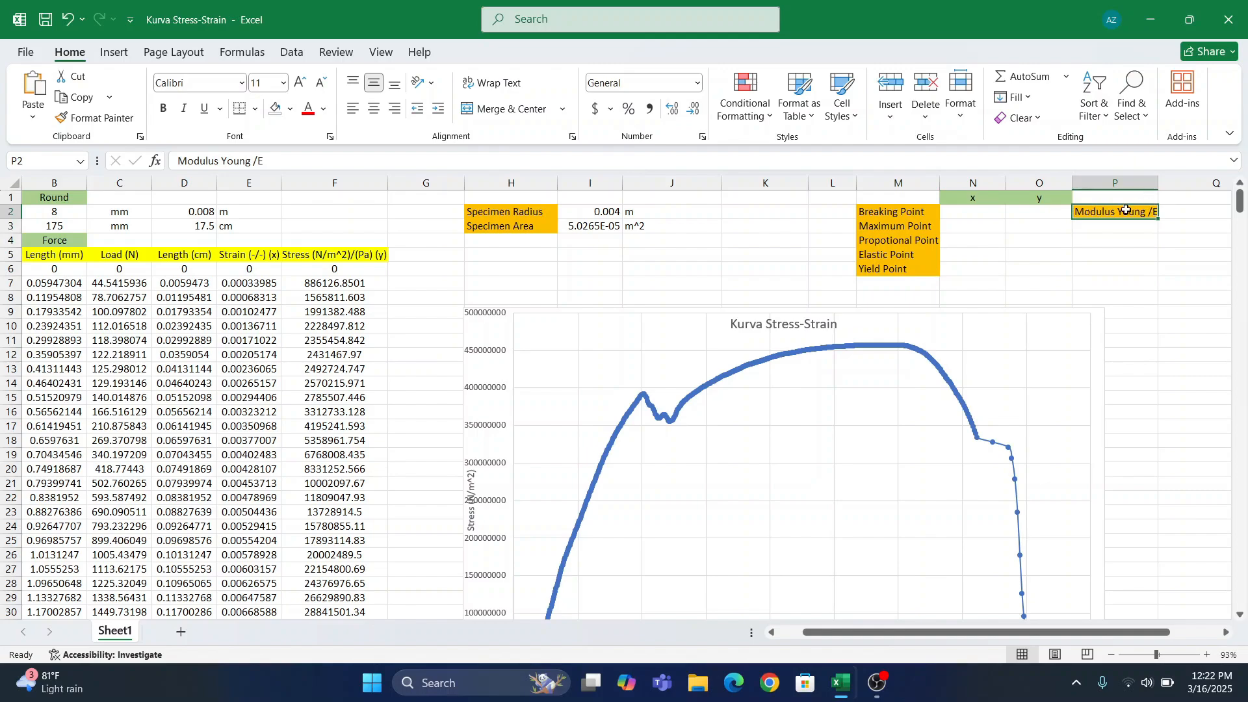
left_click_drag(1159, 184, 1163, 184)
left_click(1117, 246)
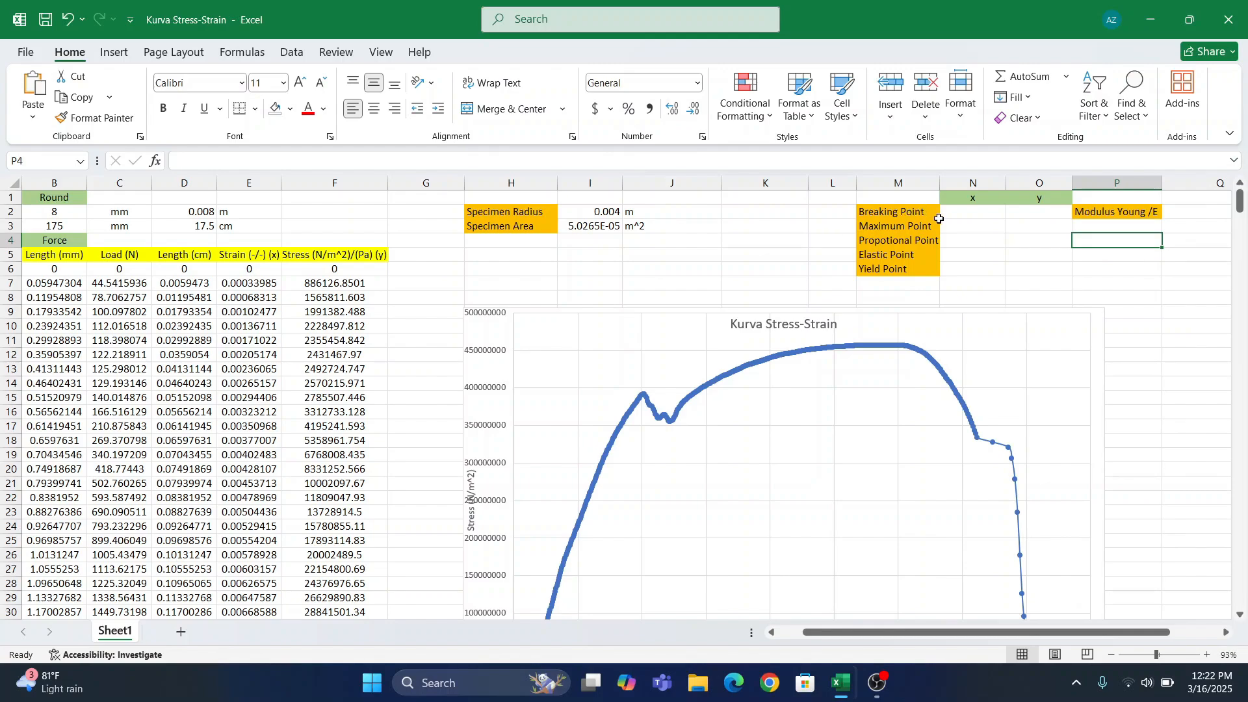
- Read the strain and stress coordinates of the breaking point, where the dense part of the curve ends before the final drop
left_click(867, 213)
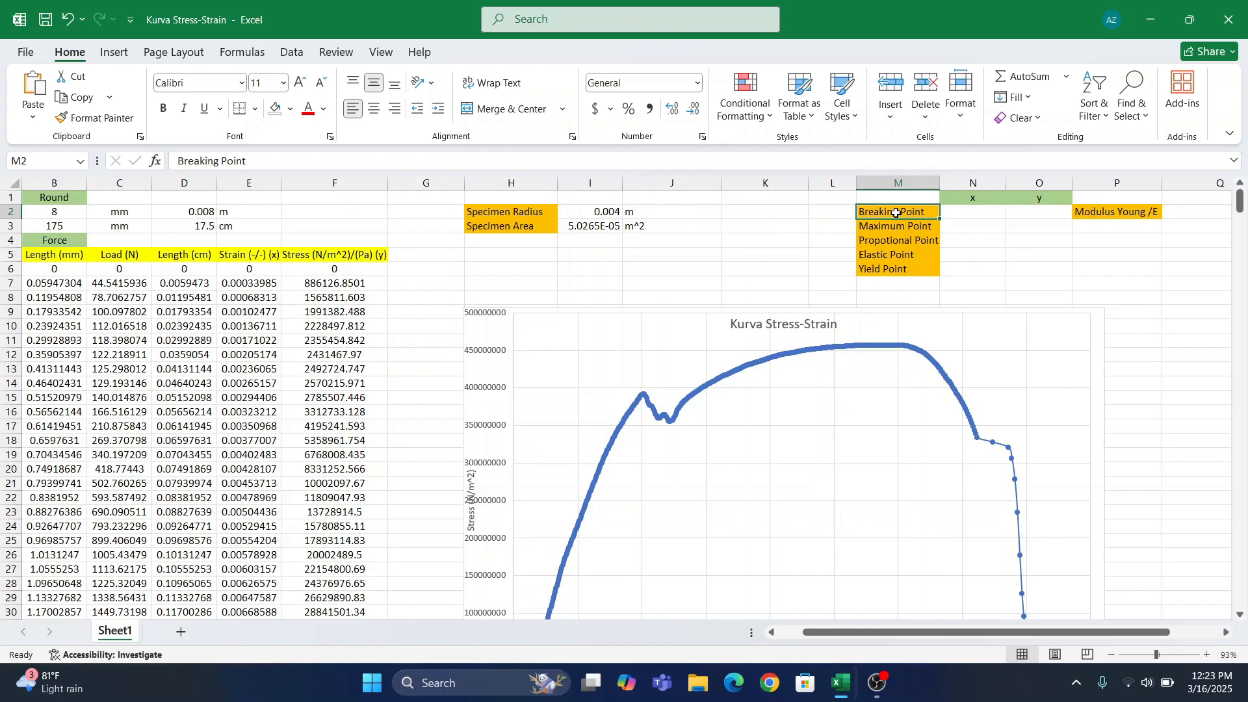
scroll(917, 393, "down", 2)
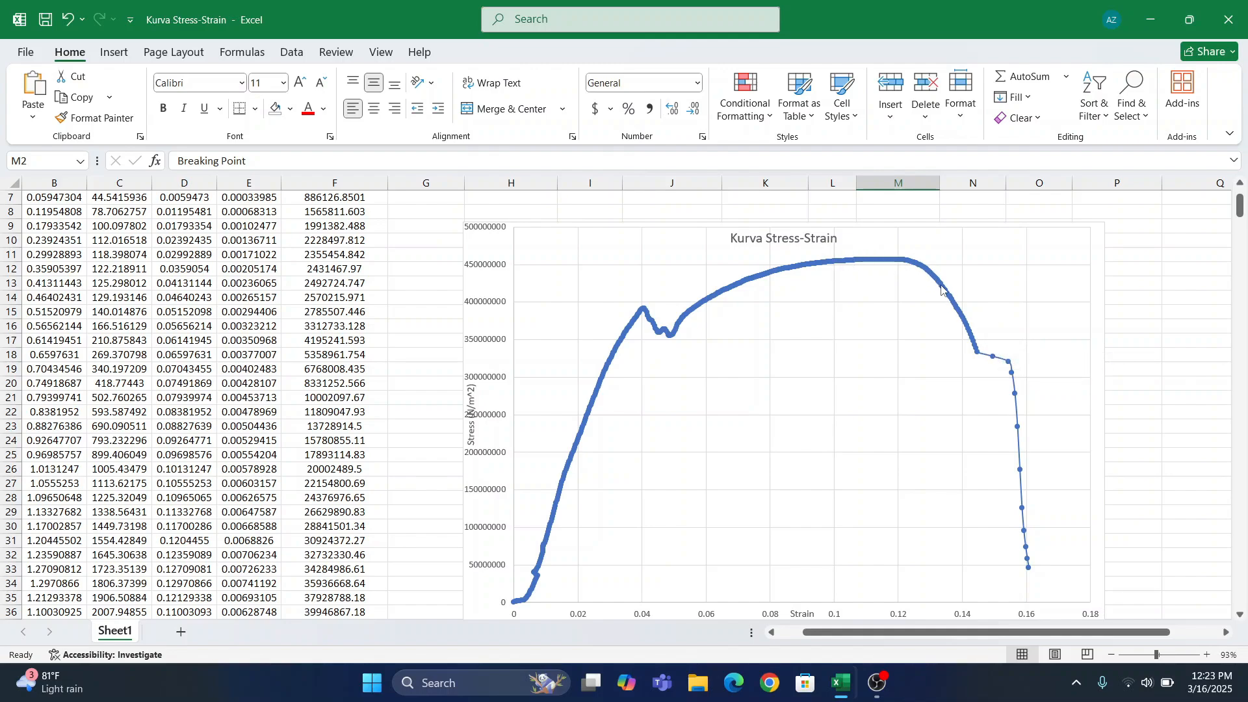
left_click(977, 354)
scroll(978, 352, "up", 6)
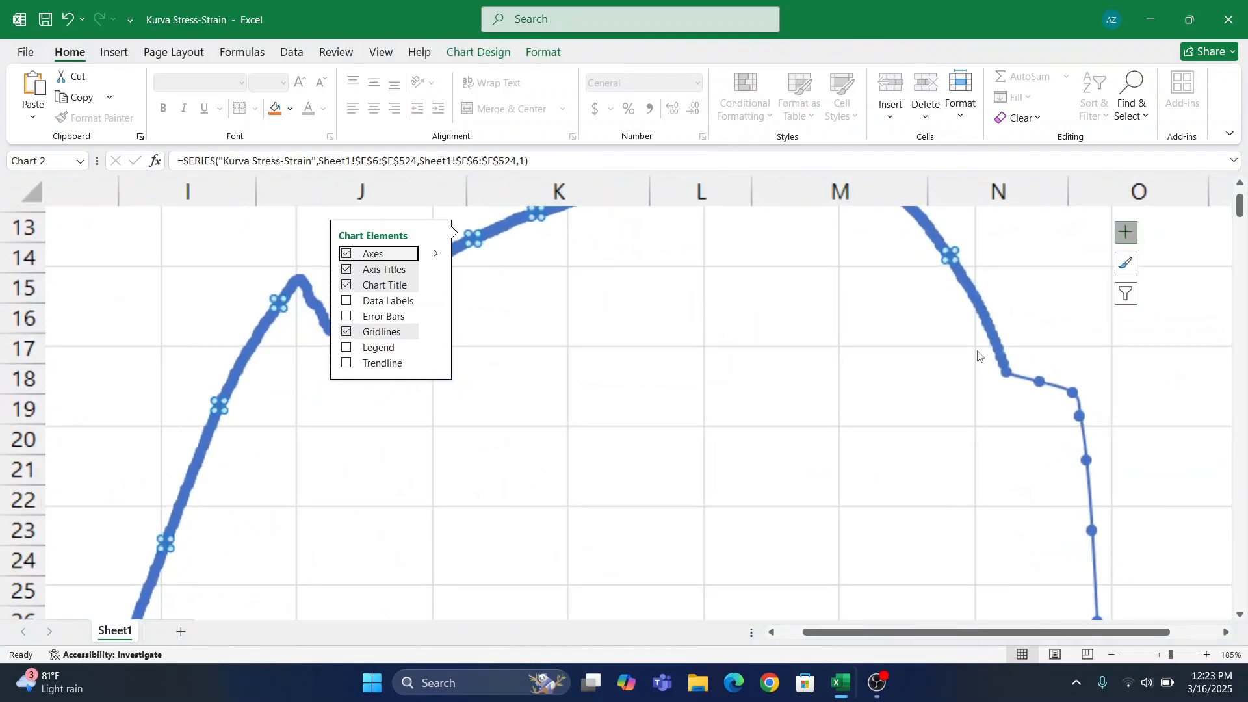
scroll(978, 354, "up", 2)
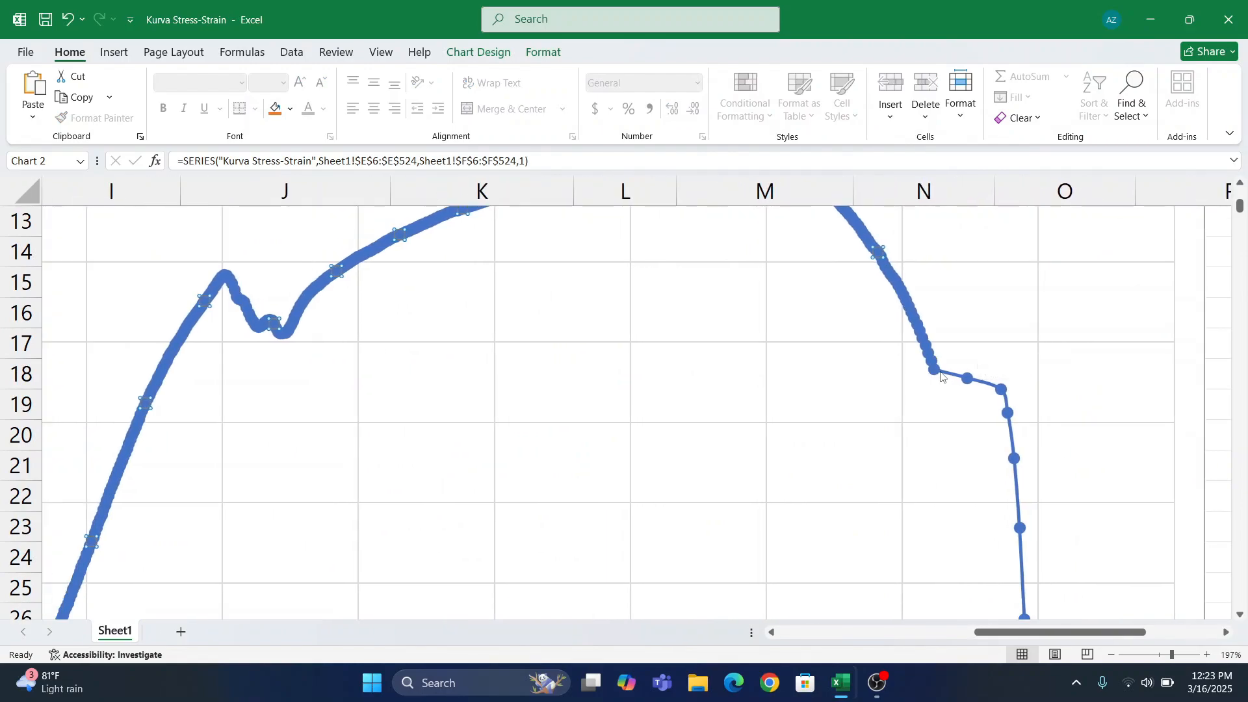
mouse_move(936, 374)
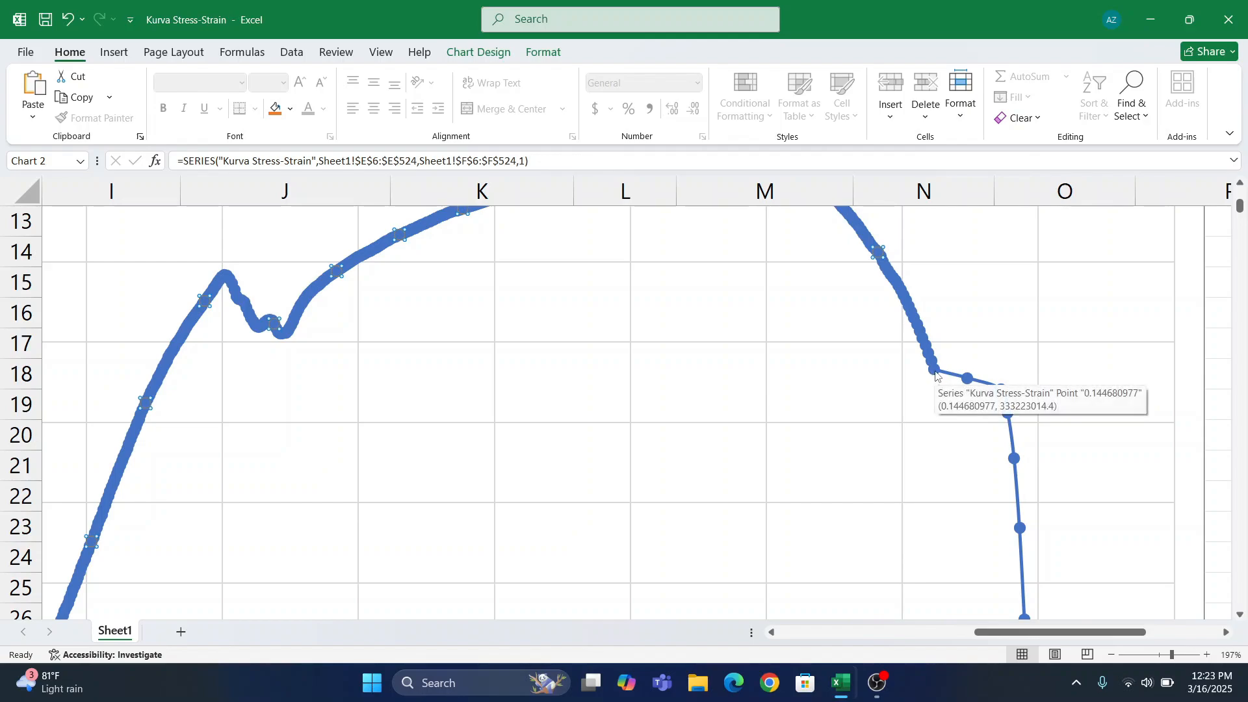
- Find the breaking point's row in the data table and fill its strain and stress cells, E513:F513, with green
scroll(935, 374, "down", 6, "ctrl")
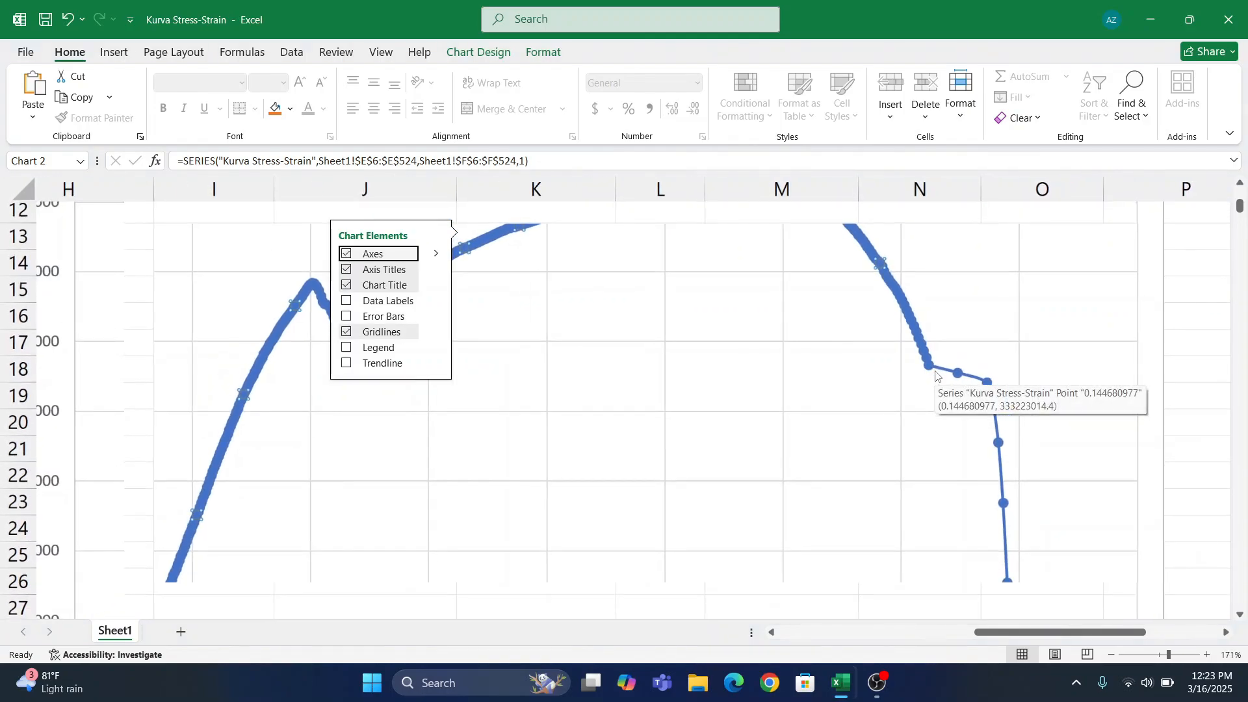
scroll(752, 413, "left", 4)
scroll(507, 501, "down", 5)
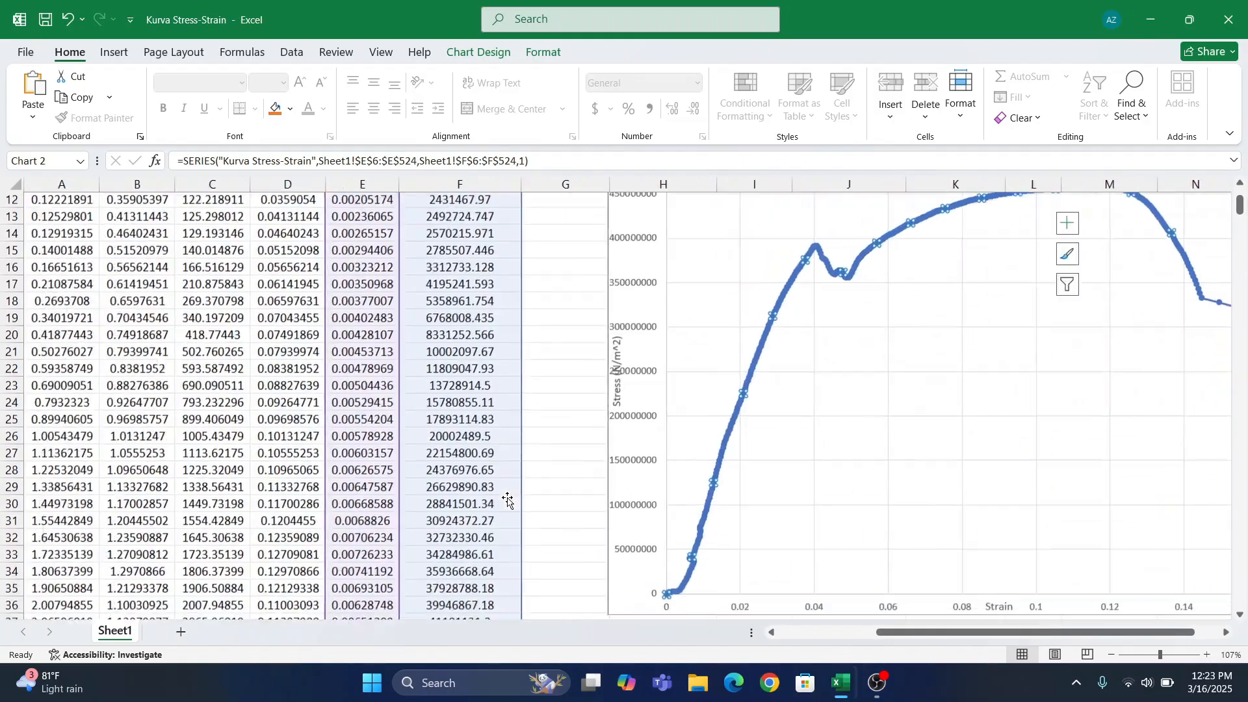
scroll(507, 501, "down", 19)
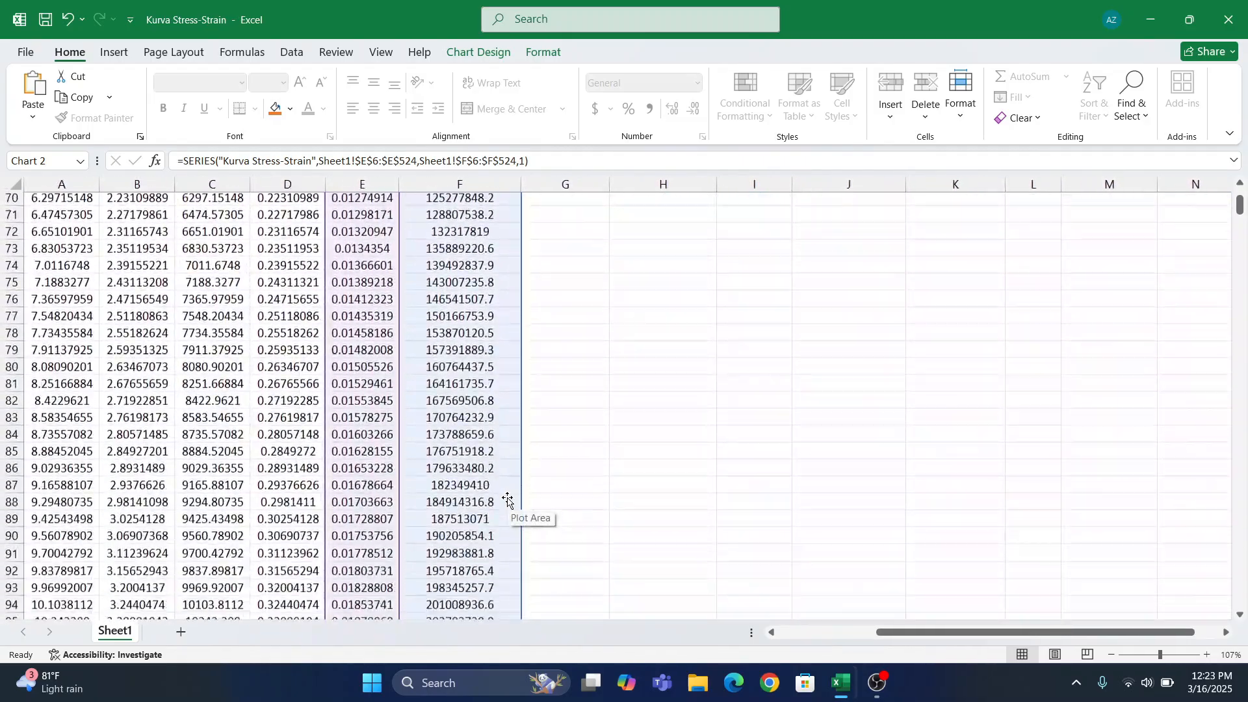
scroll(410, 488, "down", 20)
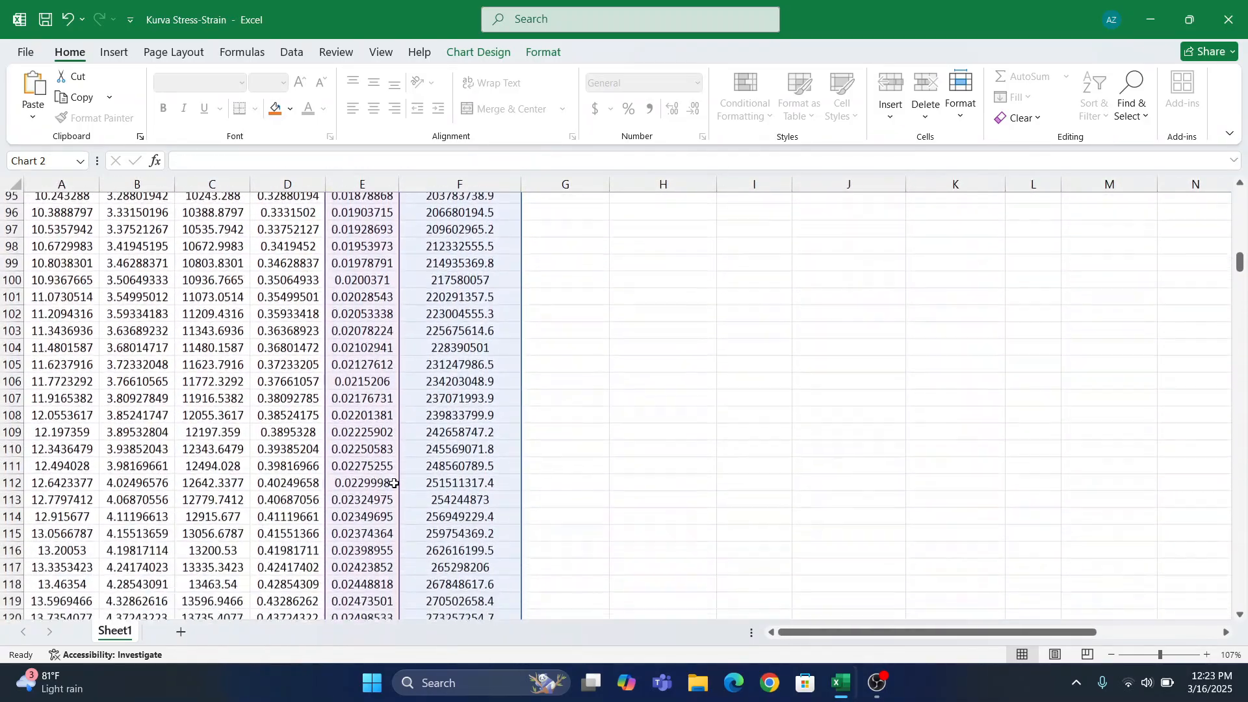
scroll(393, 483, "down", 20)
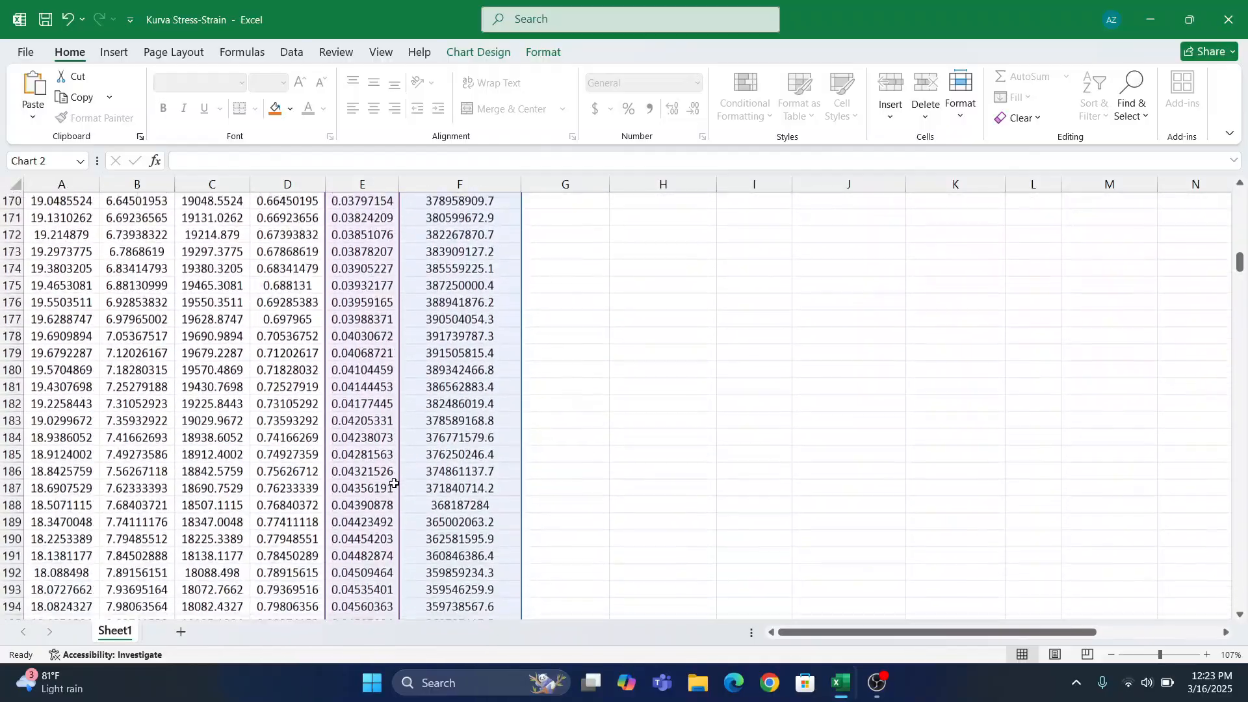
scroll(394, 483, "down", 20)
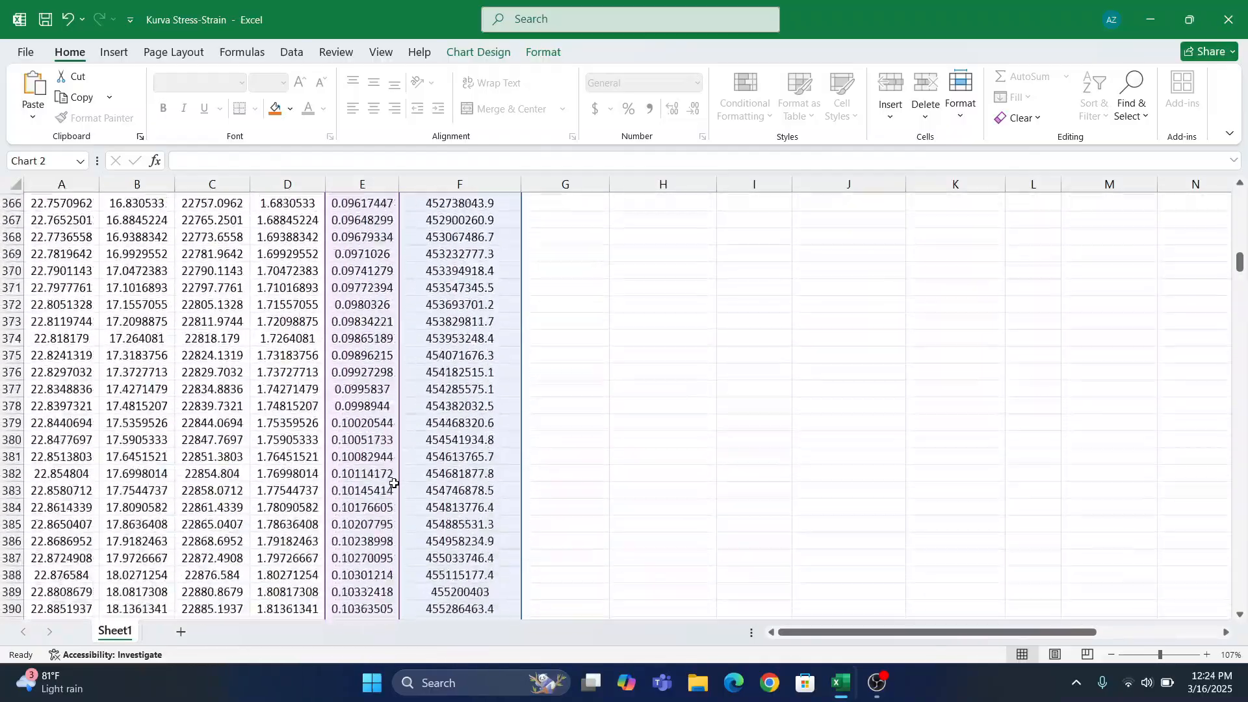
scroll(394, 483, "down", 11)
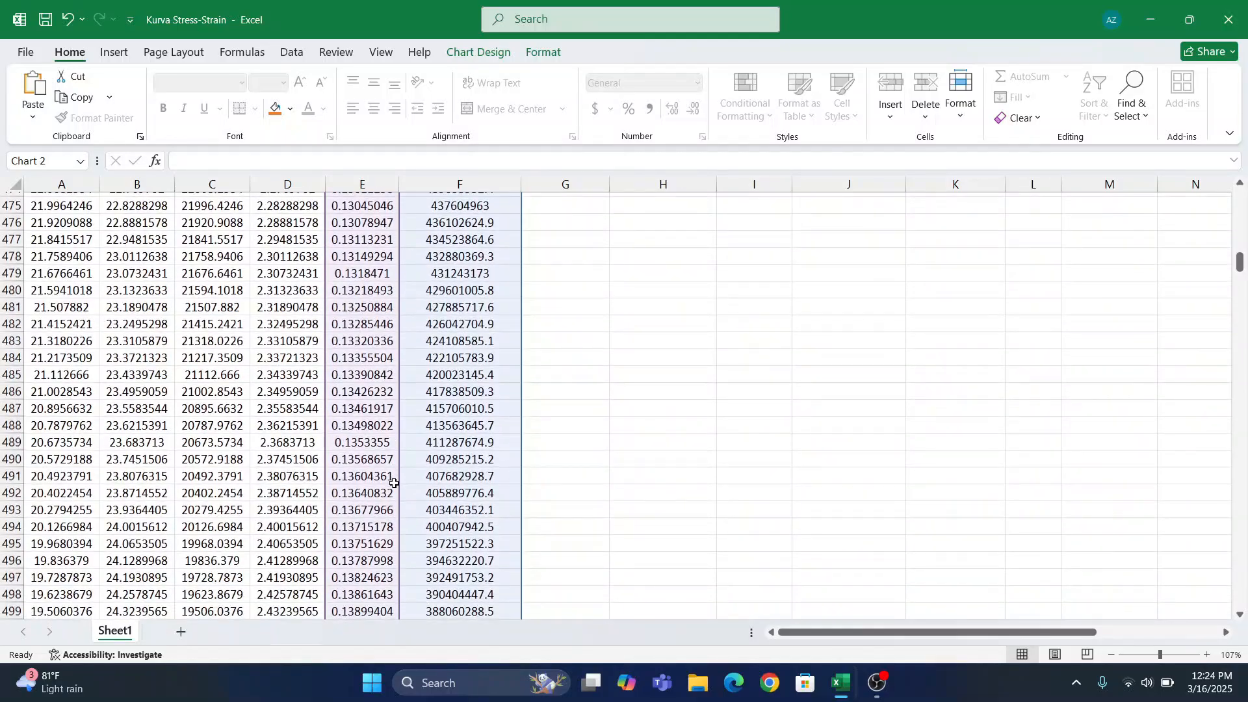
scroll(369, 348, "down", 6)
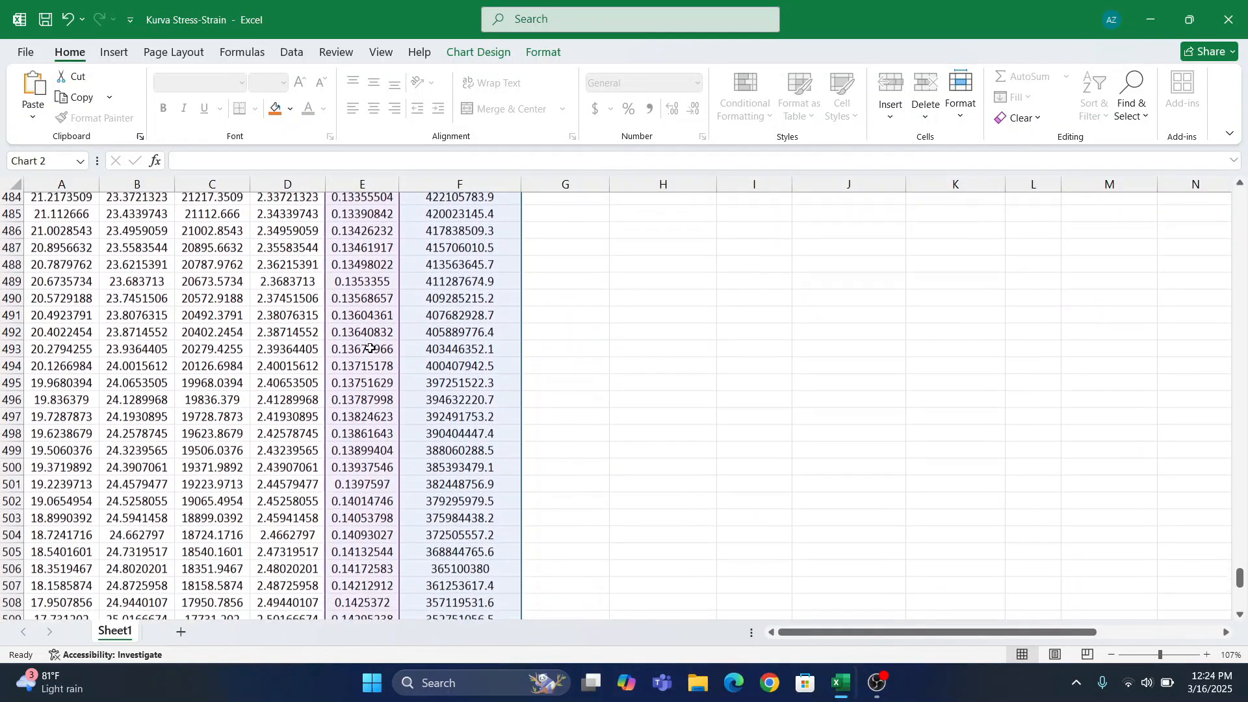
left_click(371, 555)
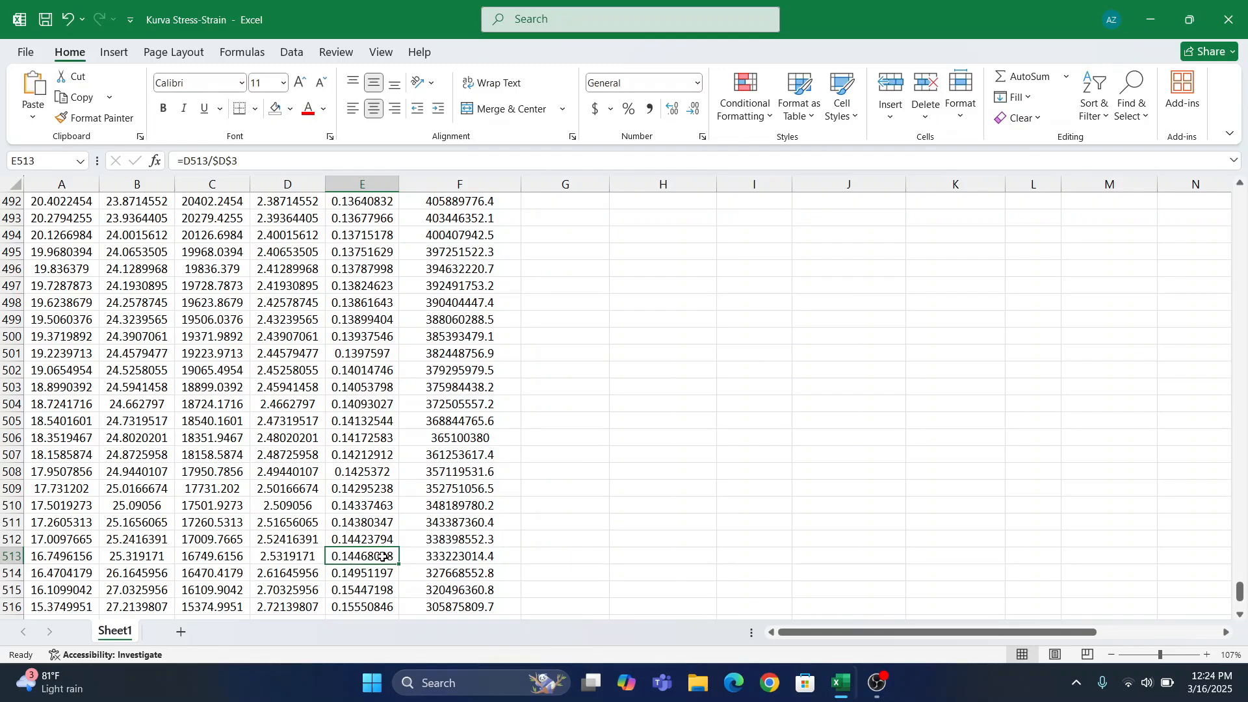
left_click(437, 556, "shift")
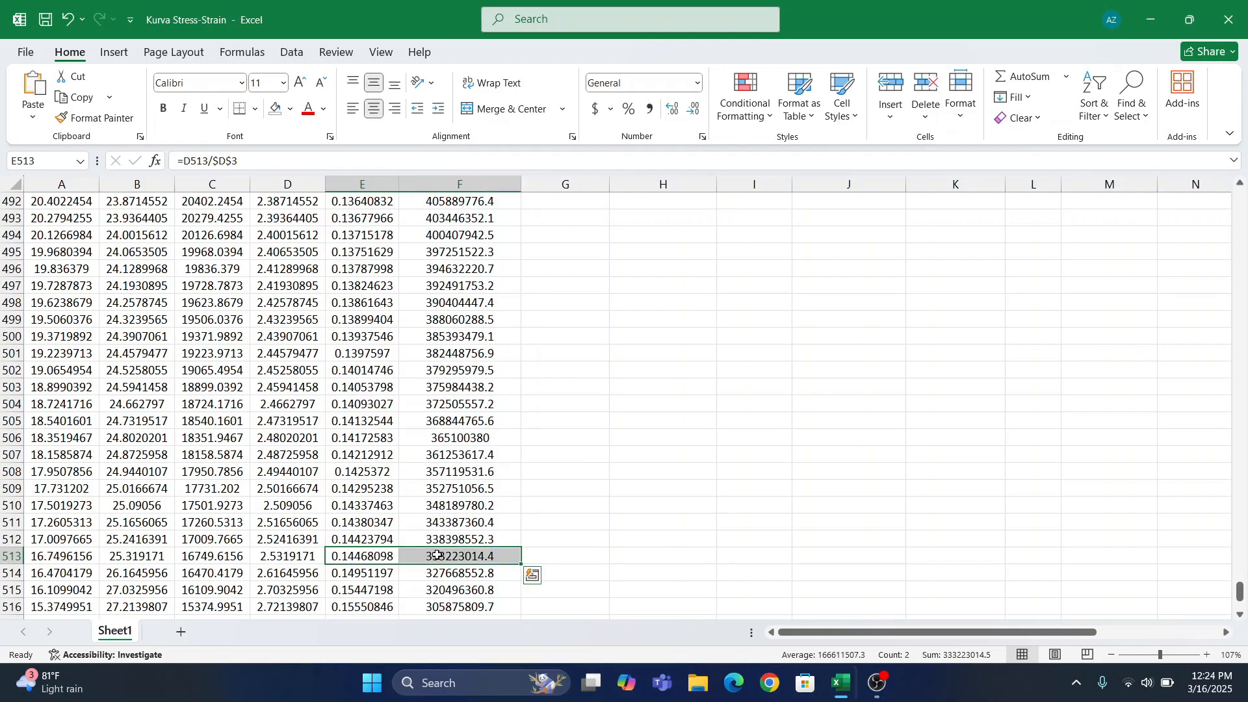
left_click(290, 109)
left_click(371, 359)
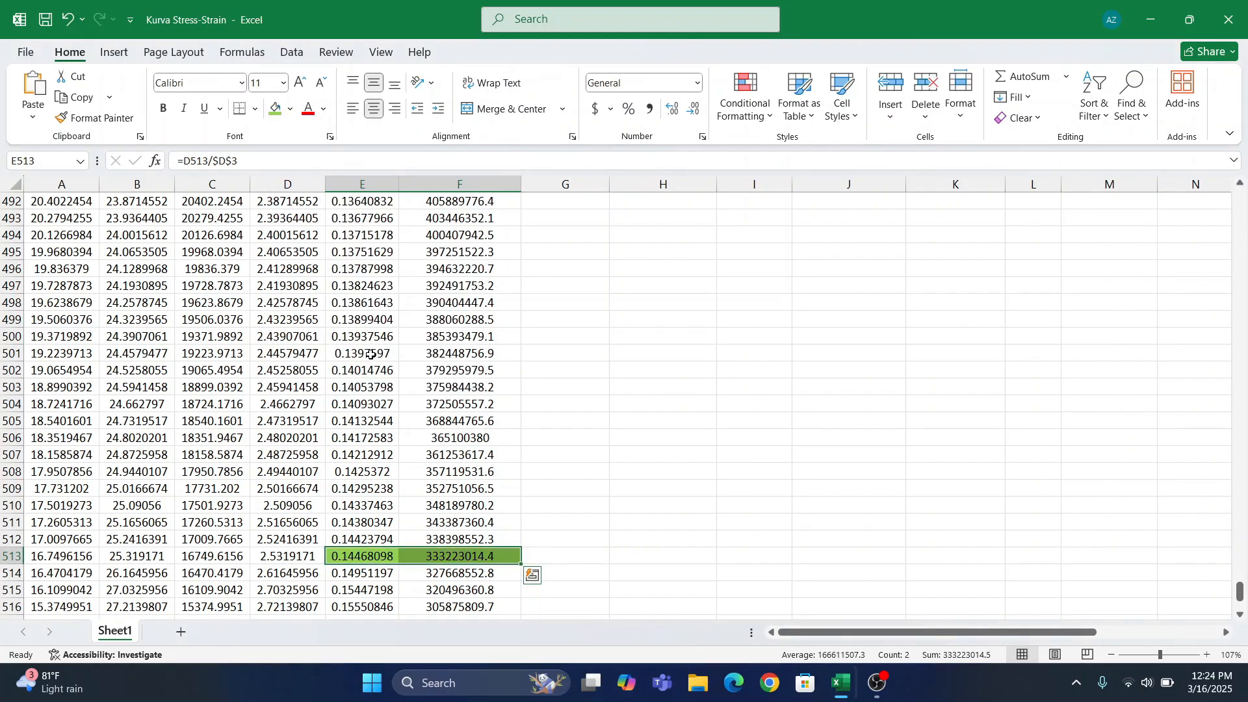
left_click(559, 499)
scroll(559, 499, "down", 1)
scroll(559, 499, "down", 1)
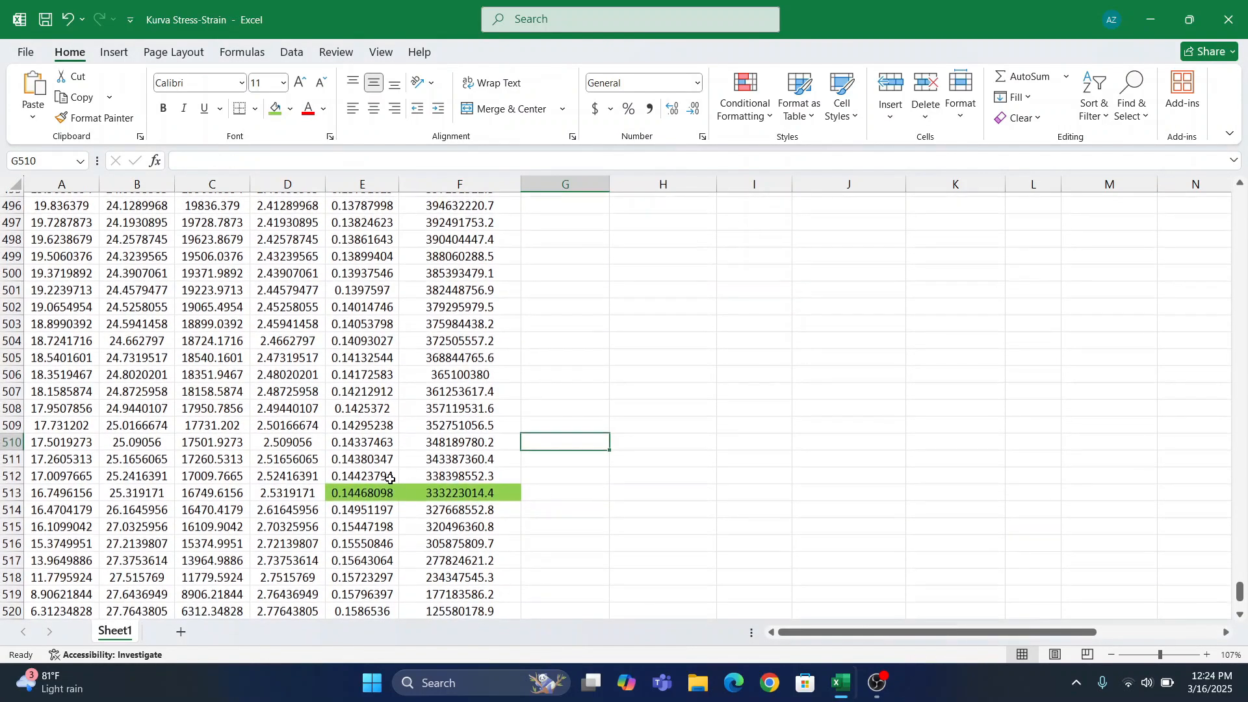
- Copy the breaking point's strain and stress cells, E513:F513
left_click_drag(370, 492, 439, 494)
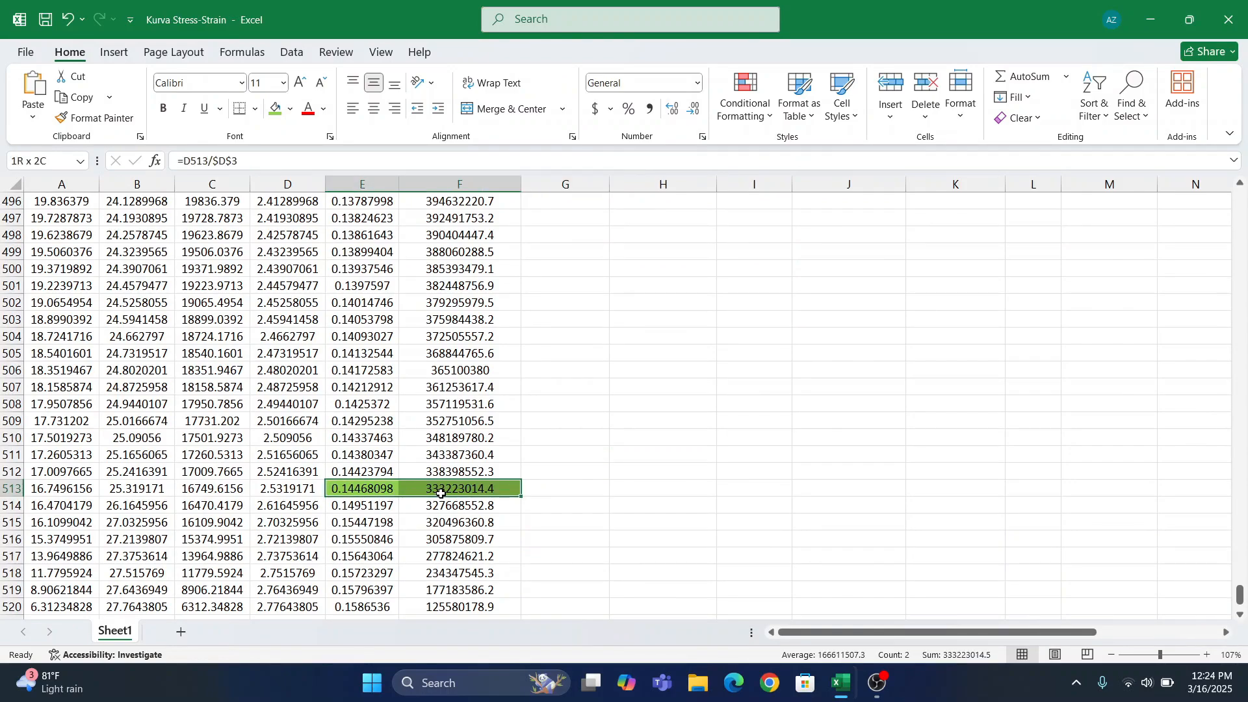
left_click(384, 490)
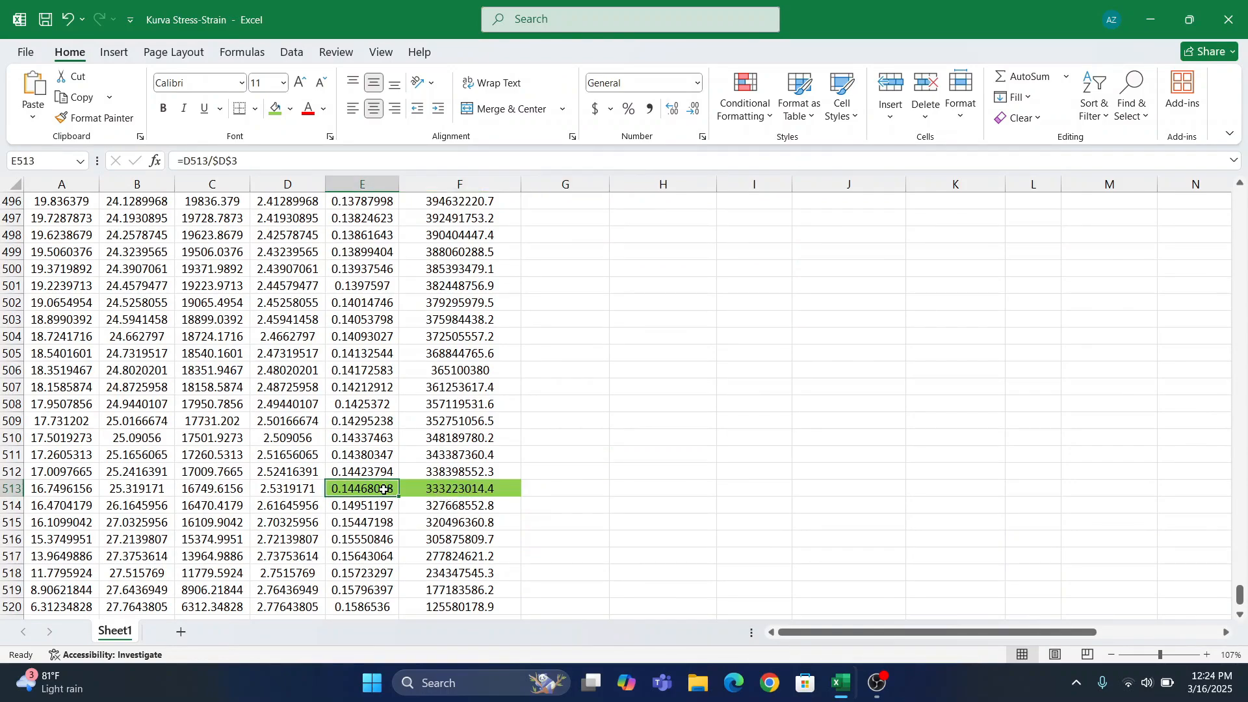
left_click(446, 492)
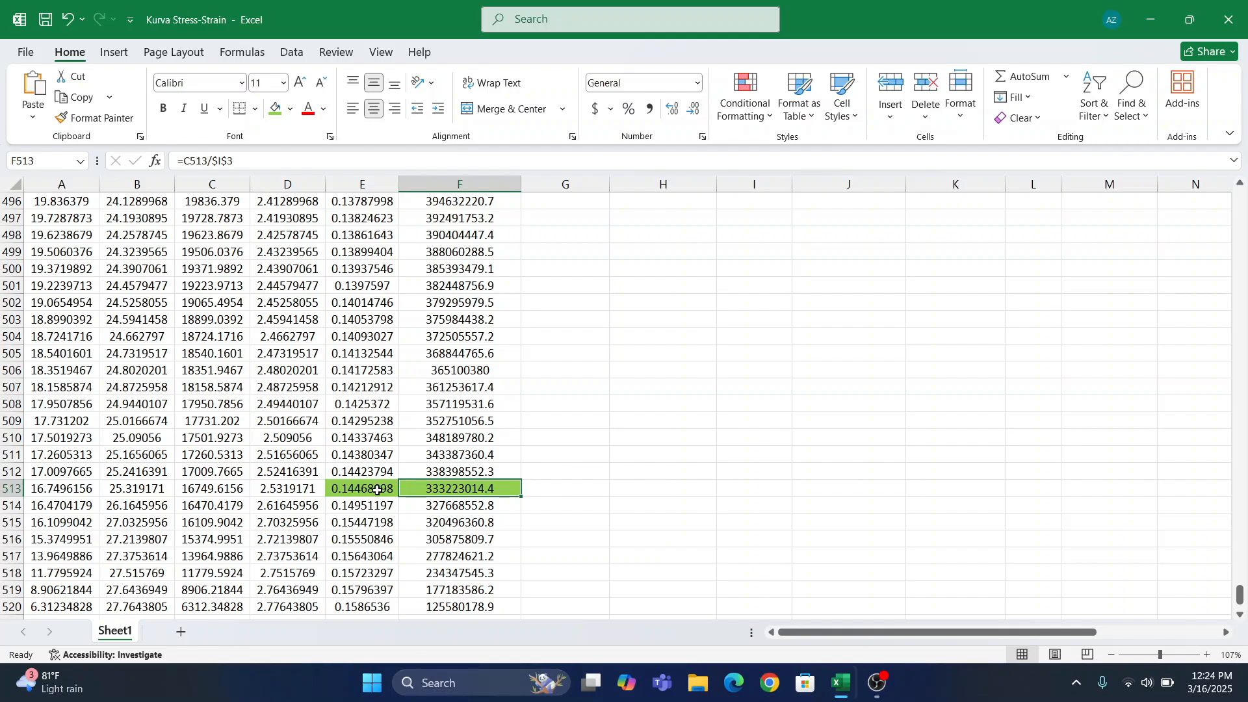
left_click_drag(377, 491, 413, 489)
key("ctrl+c")
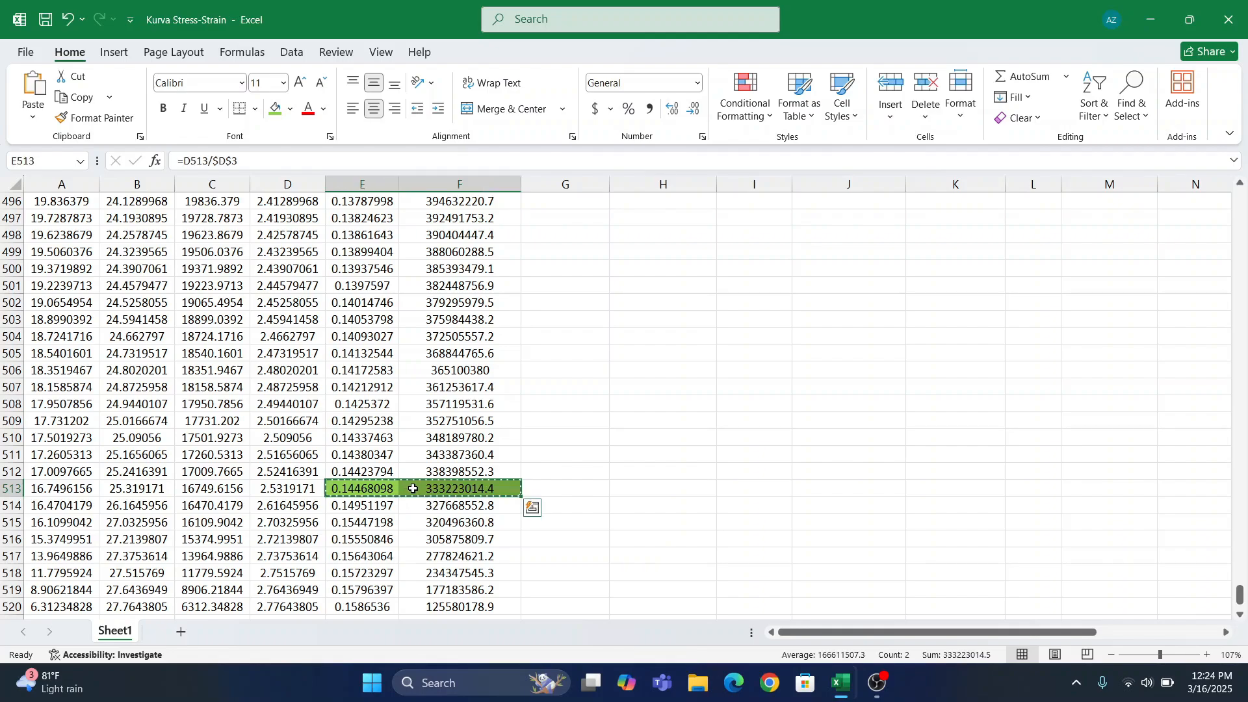
- Paste the copied strain and stress as values only into the Breaking Point row's x and y cells, N2:O2
scroll(789, 366, "up", 20)
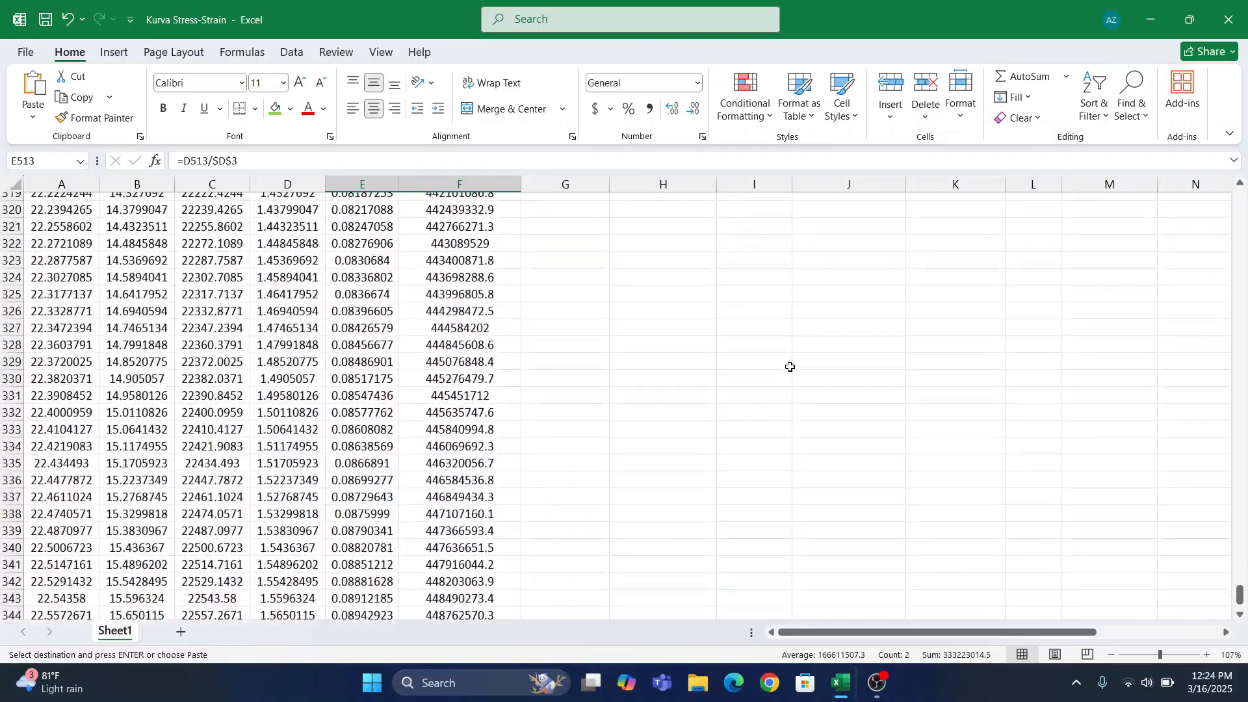
scroll(790, 368, "up", 10)
left_click_drag(1240, 595, 1240, 198)
scroll(875, 353, "right", 3)
scroll(875, 353, "down", 1)
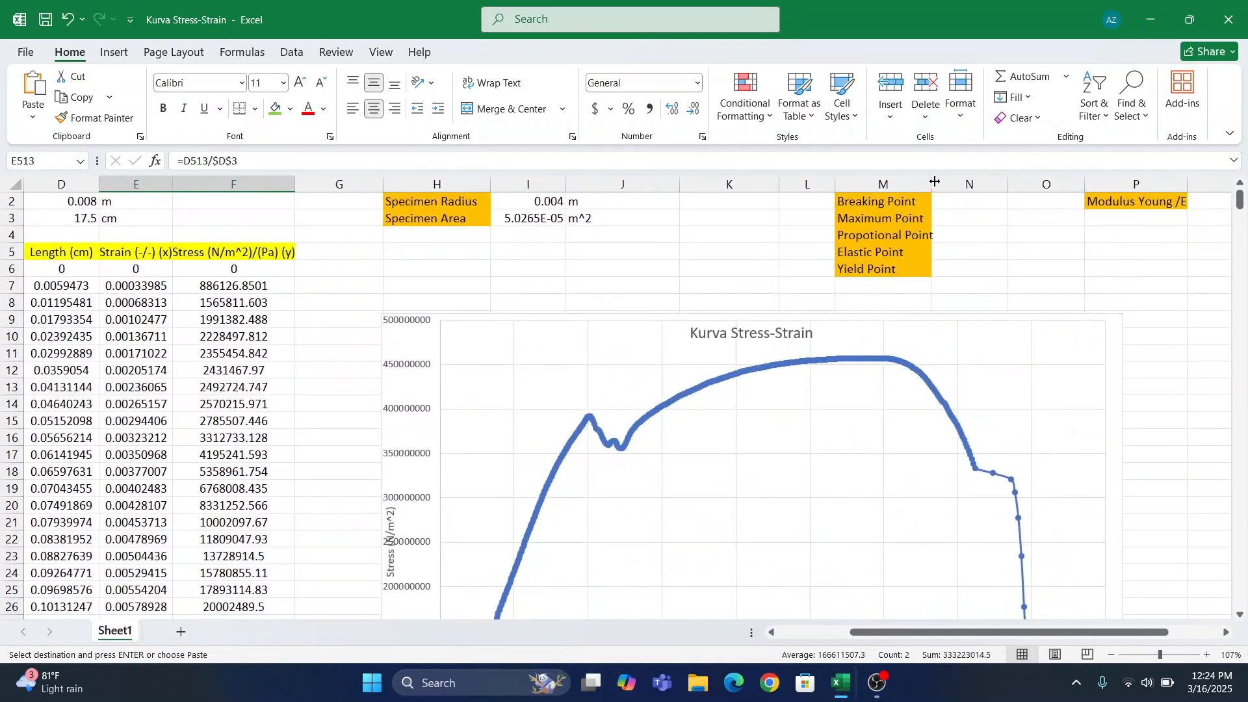
scroll(951, 272, "up", 1)
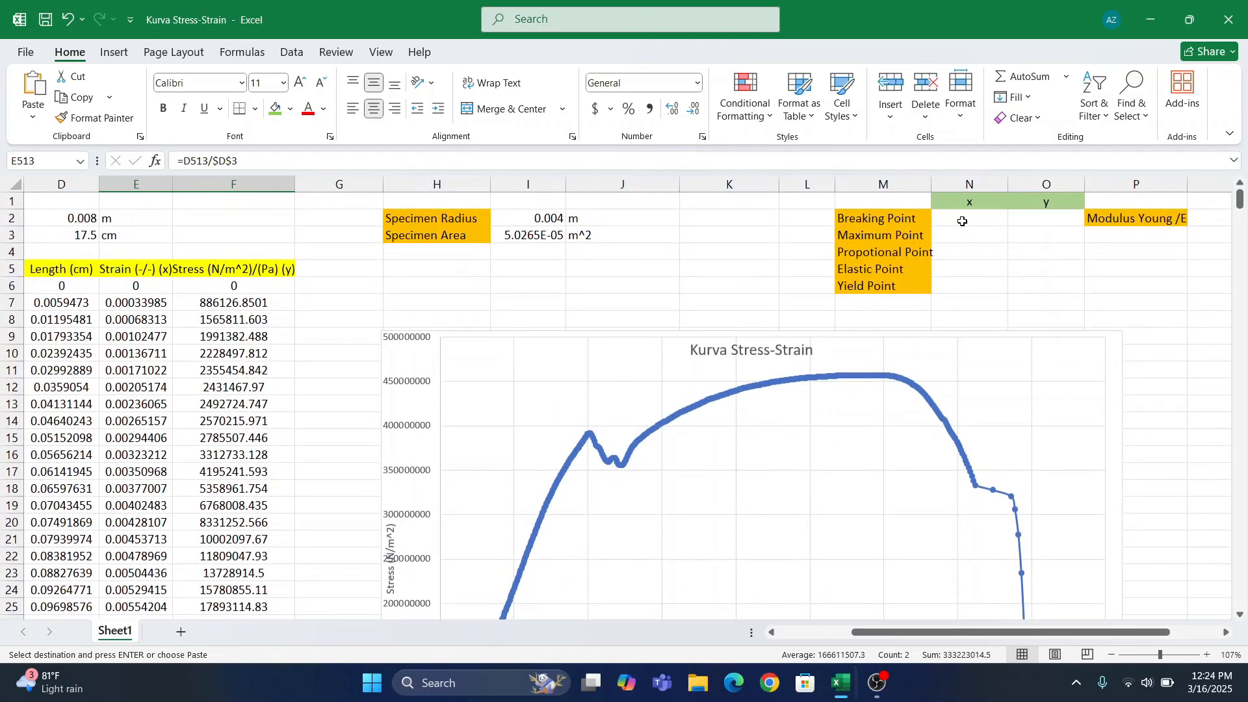
left_click(963, 222)
left_click(32, 117)
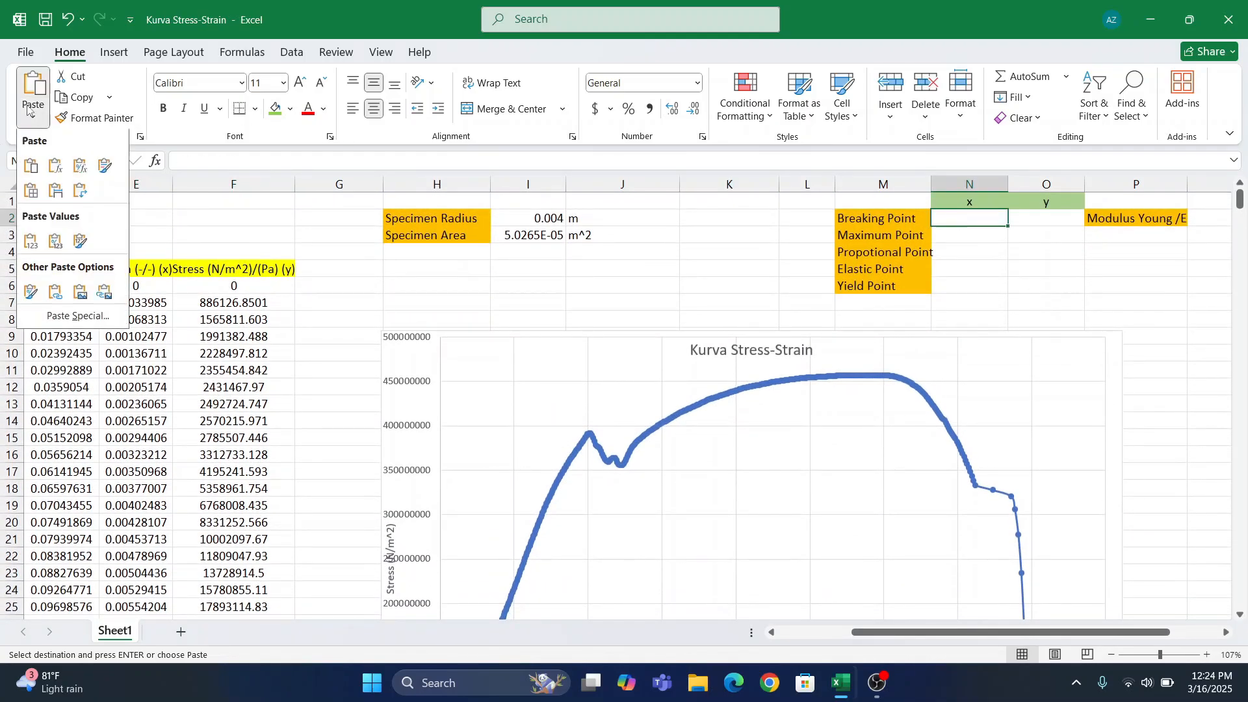
left_click(30, 242)
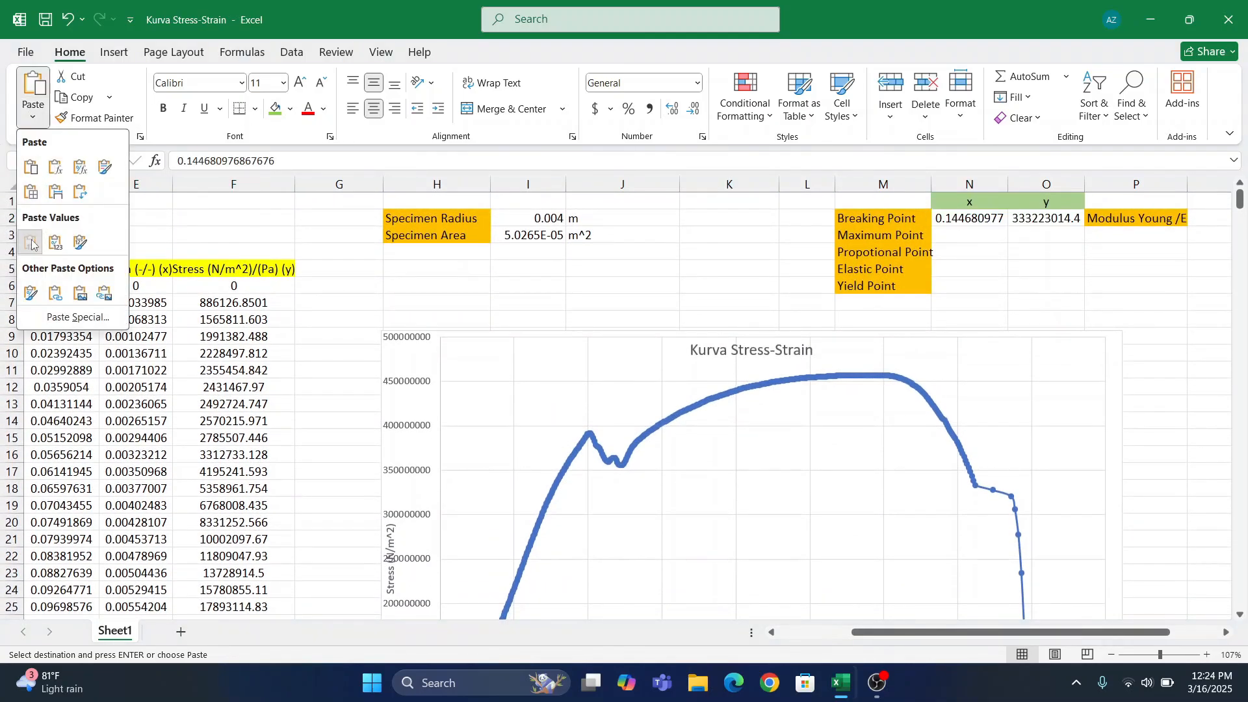
- Autofit the widths of columns N and O to the pasted breaking point values
left_click(991, 258)
scroll(992, 260, "down", 2)
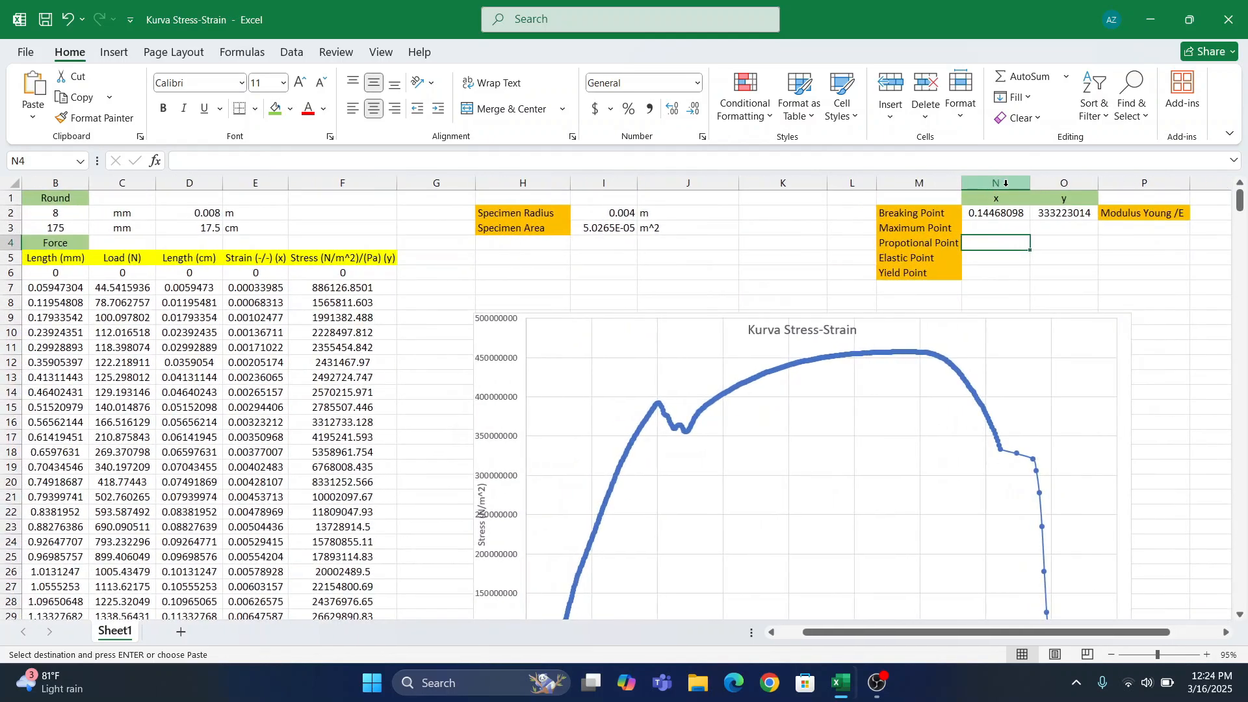
double_click(1030, 182)
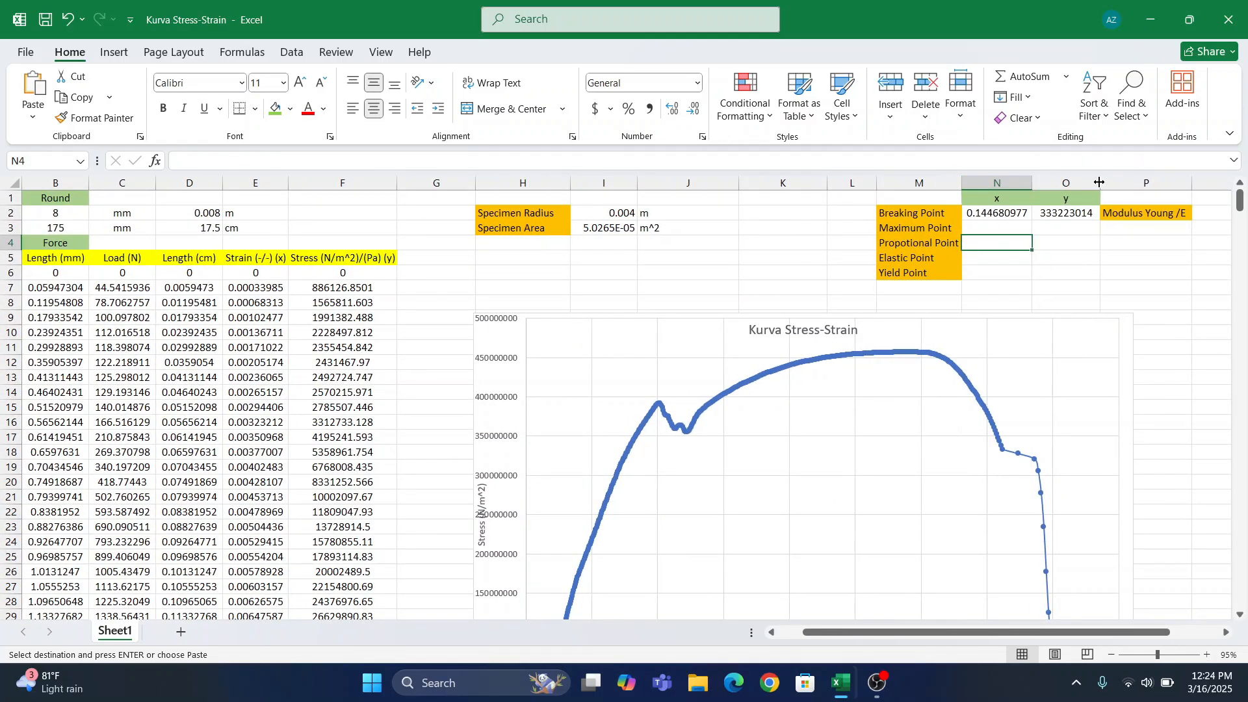
double_click(1099, 182)
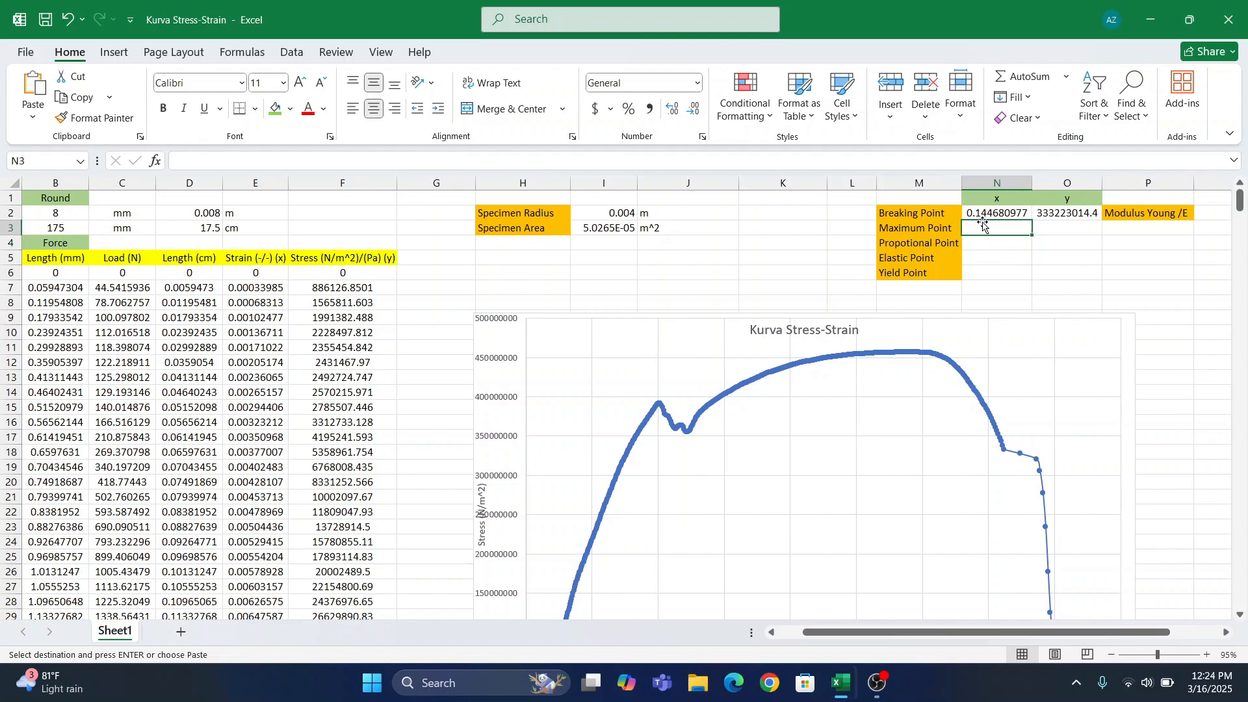
- Examine the Maximum Point label, the peak of the stress-strain curve and the stress values in column F
left_click(948, 220)
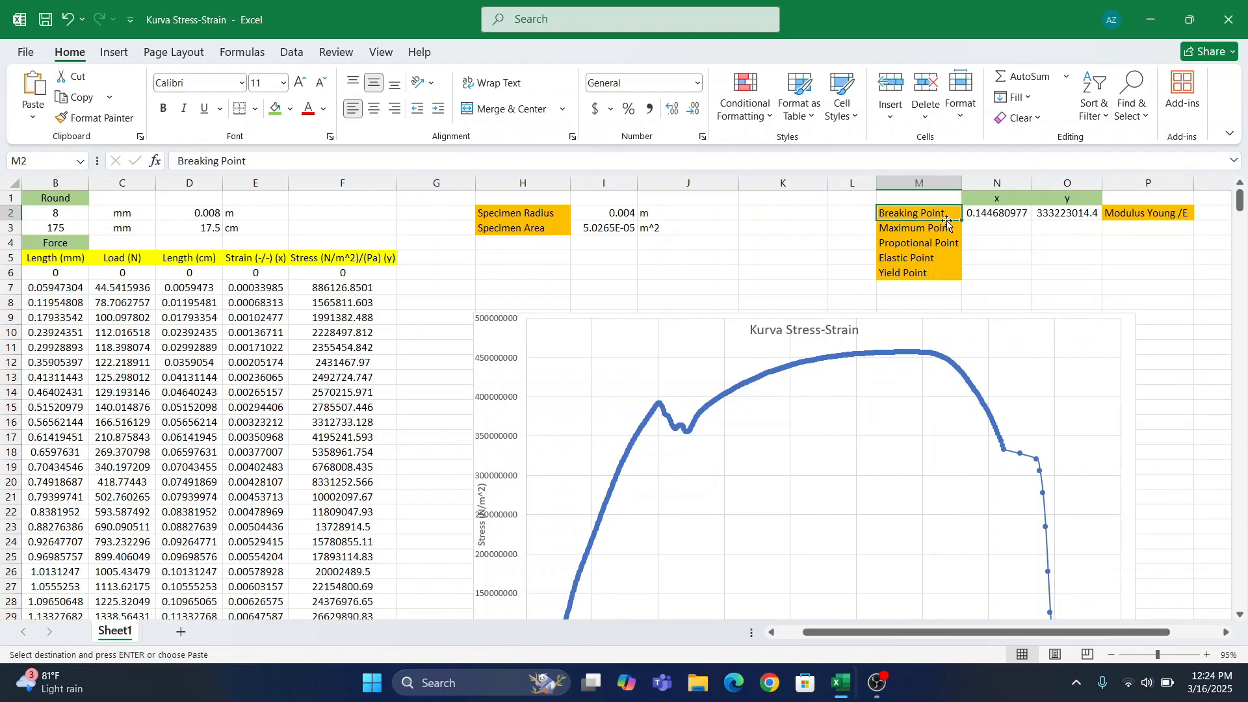
left_click(942, 227)
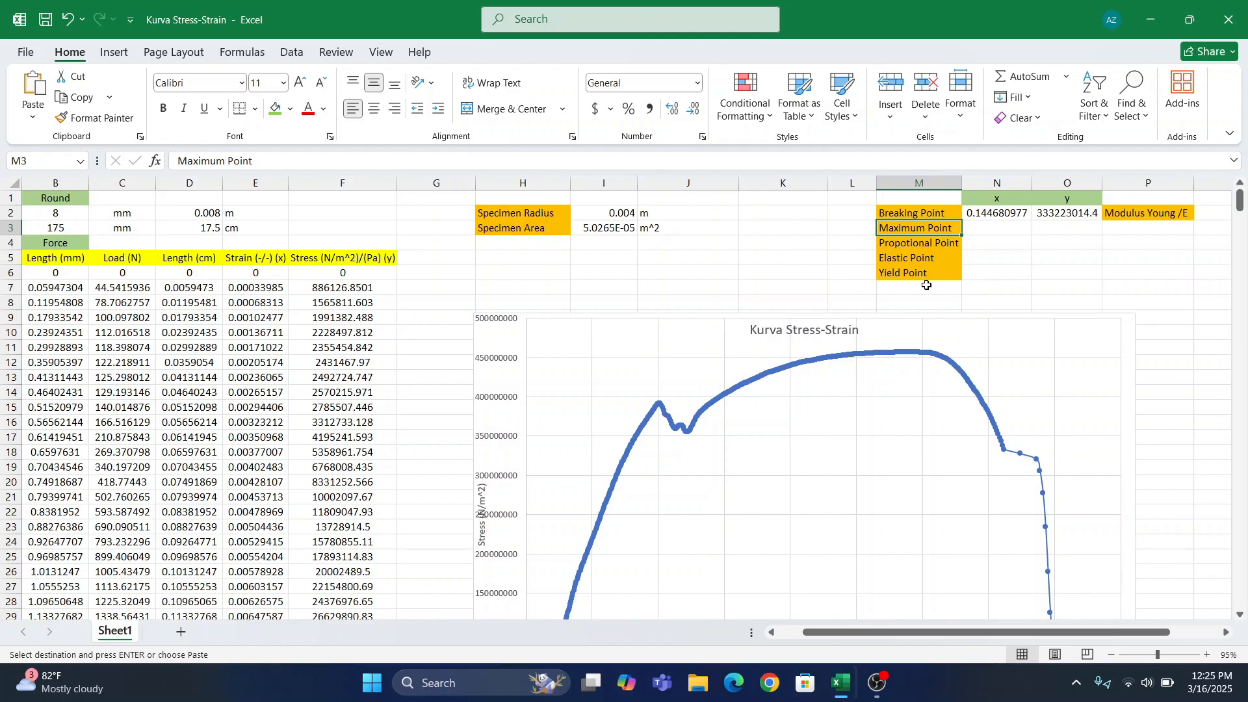
scroll(946, 300, "down", 1)
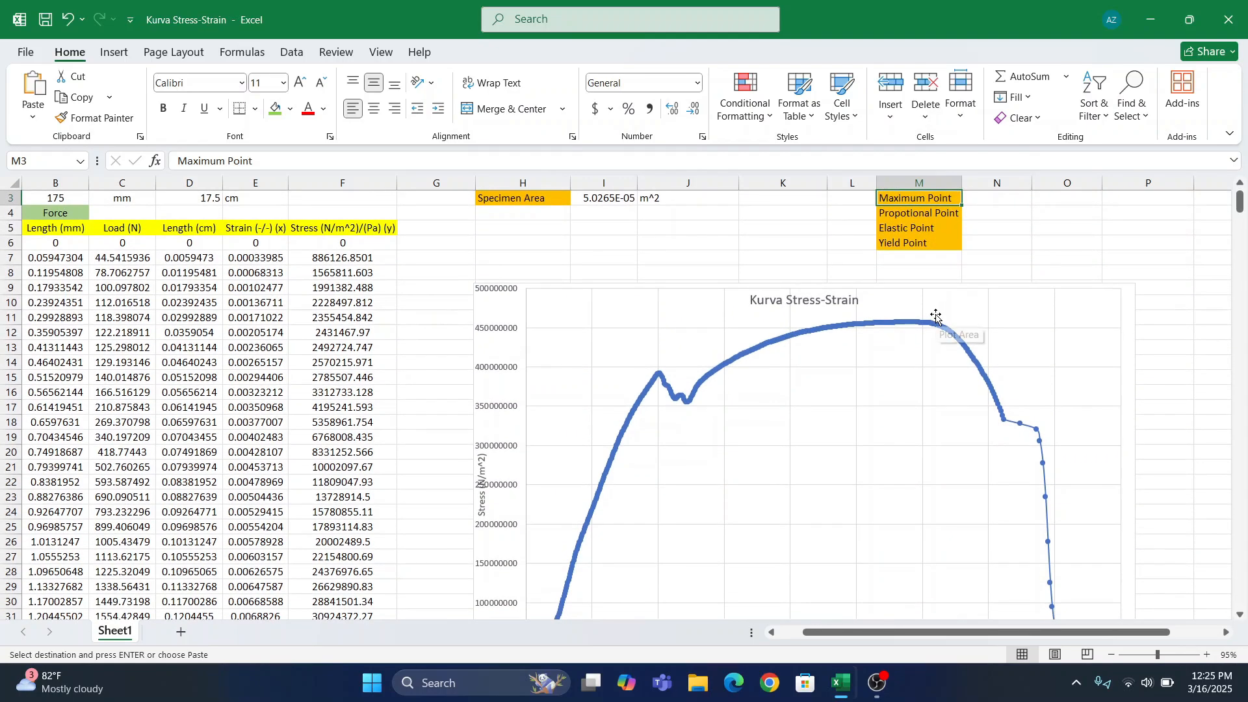
scroll(937, 317, "up", 1)
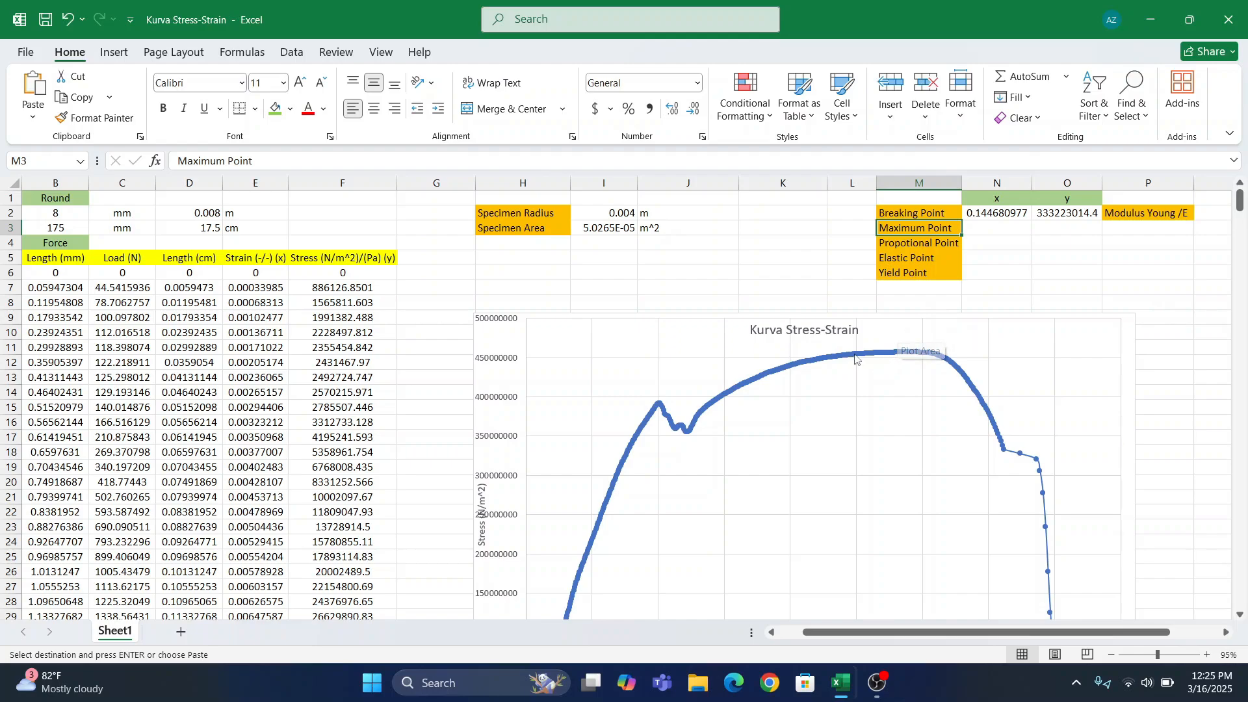
mouse_move(856, 356)
left_click_drag(350, 274, 345, 512)
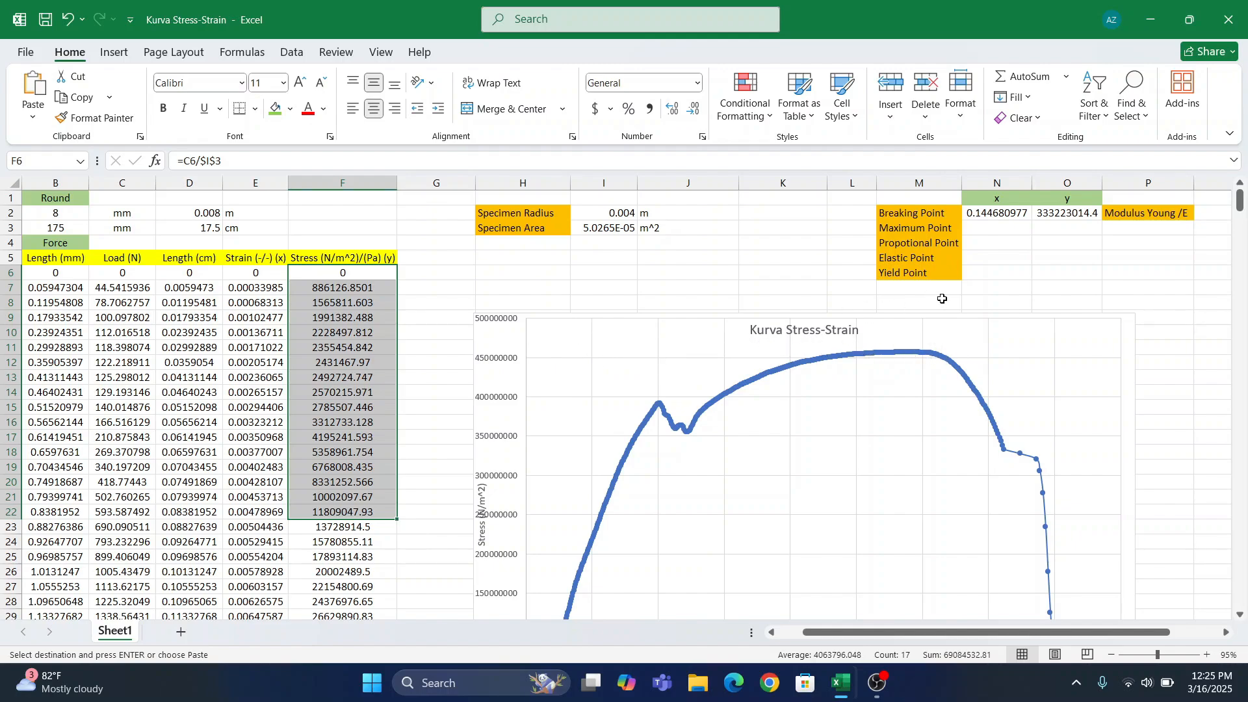
scroll(1020, 296, "down", 3)
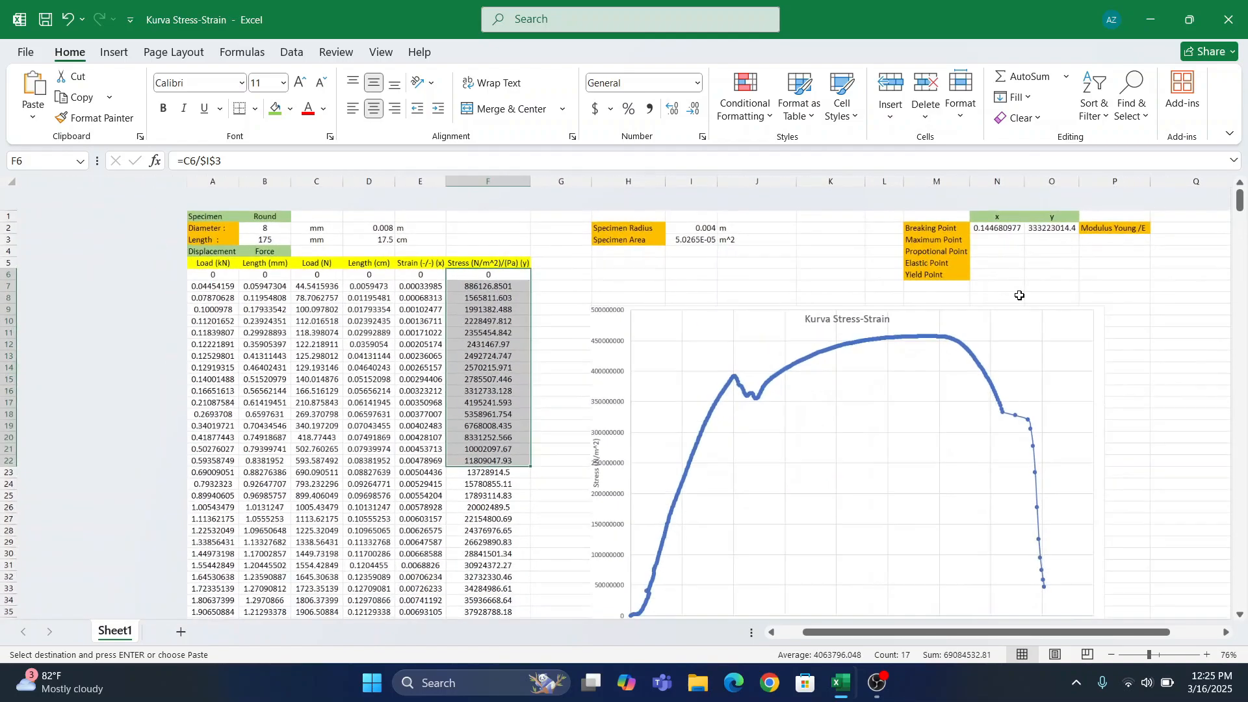
- Enter the formula =MAX(F6:F524) in Q7 to calculate the highest stress in the data
left_click(998, 279)
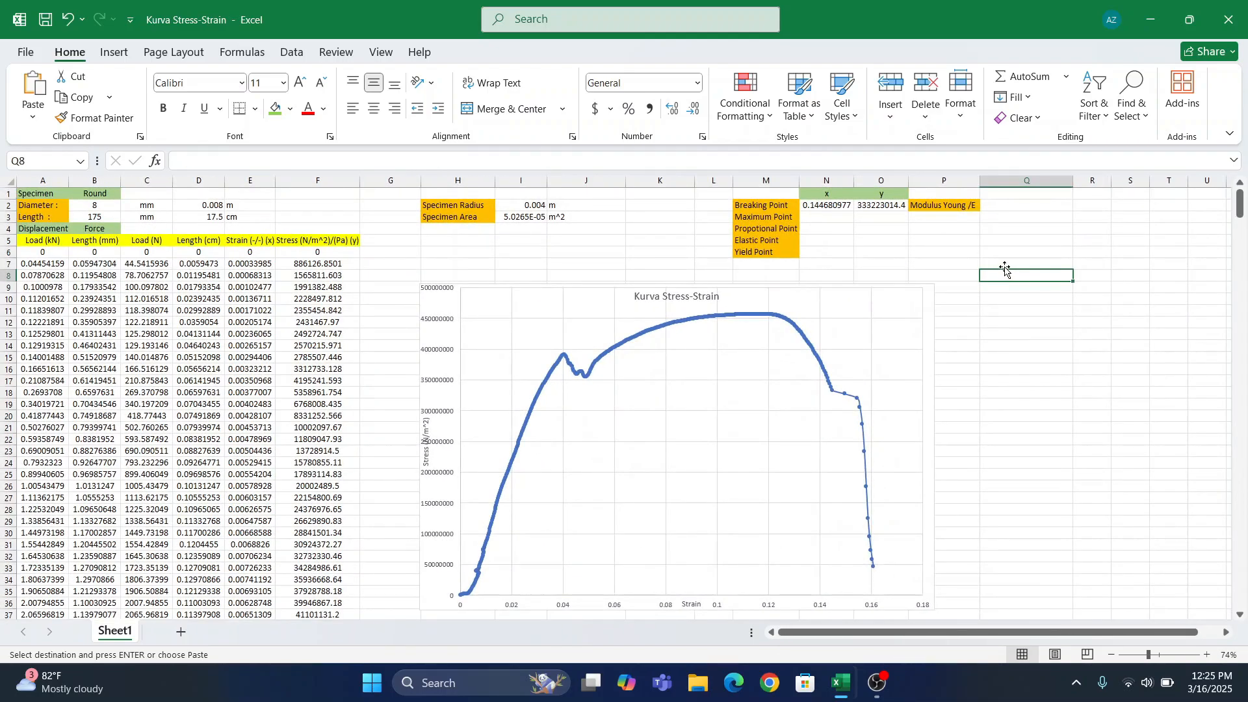
left_click(1018, 262)
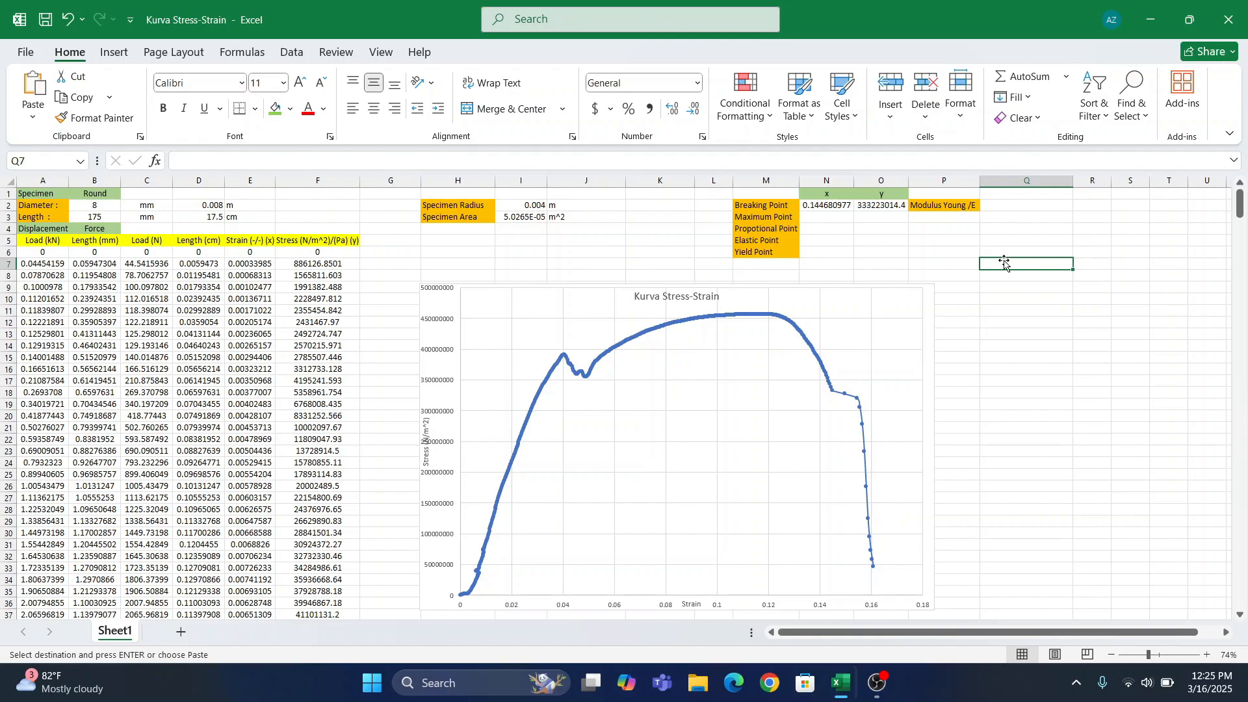
type("=")
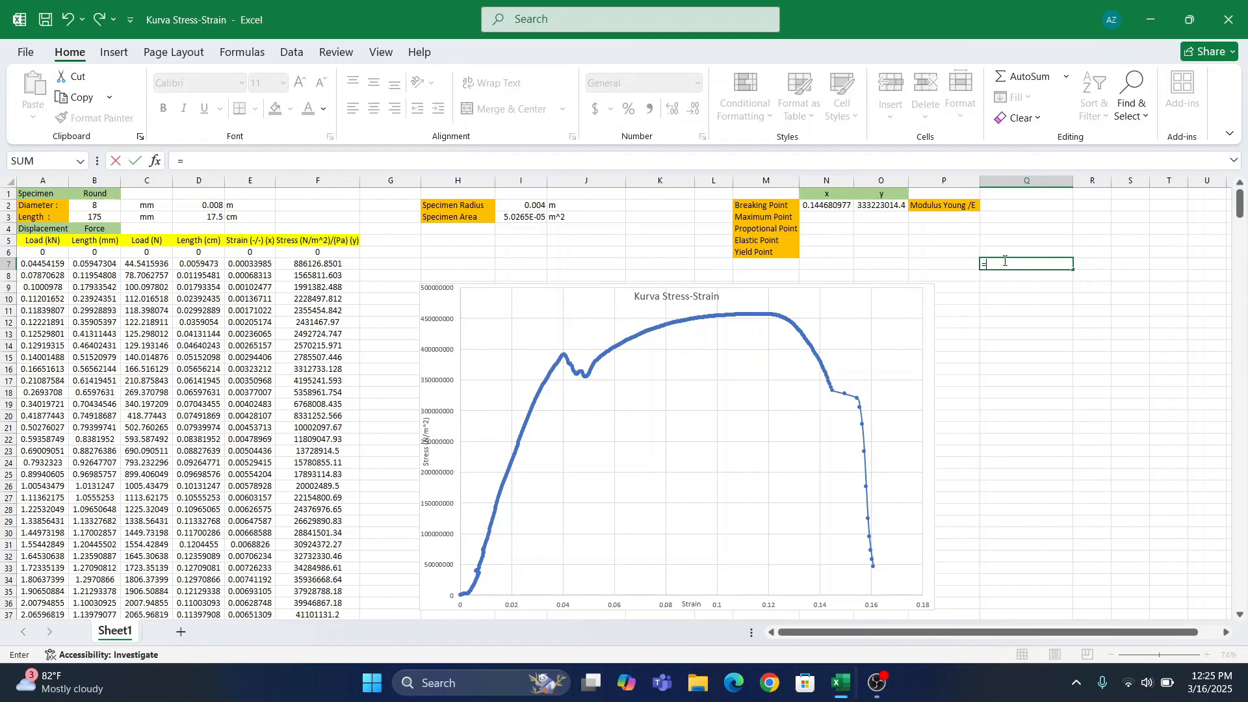
type("ma")
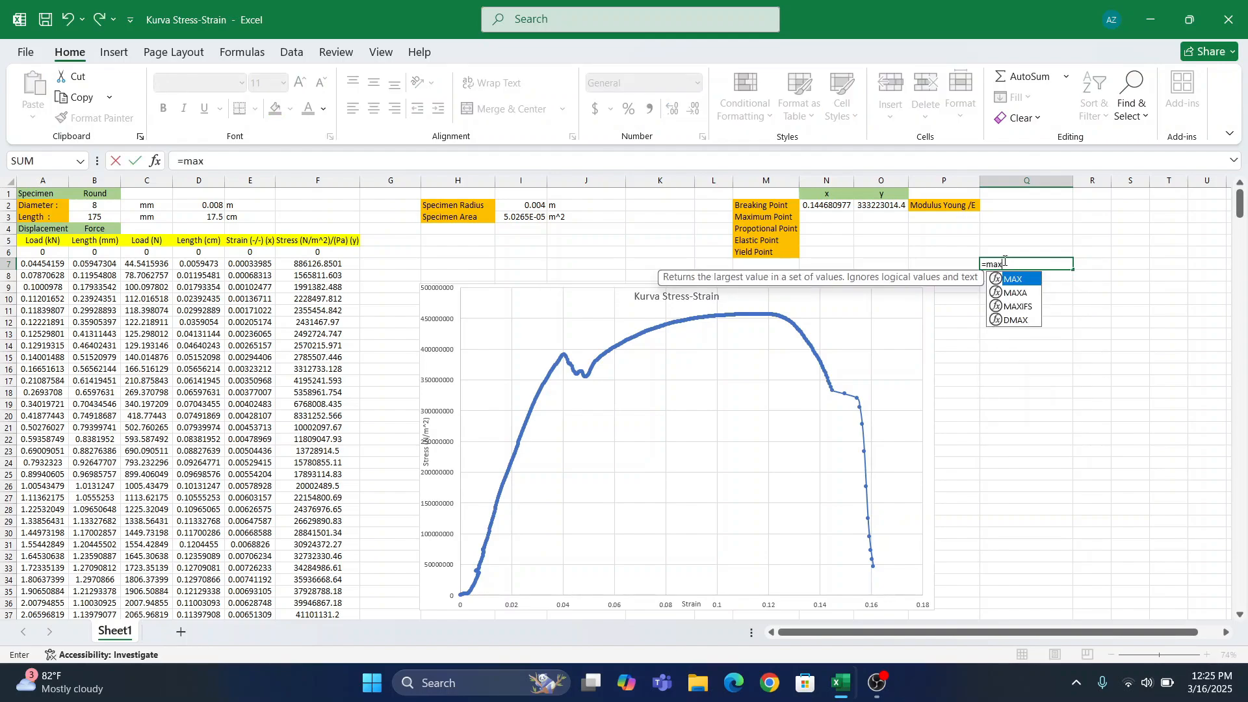
type("x")
key("Tab")
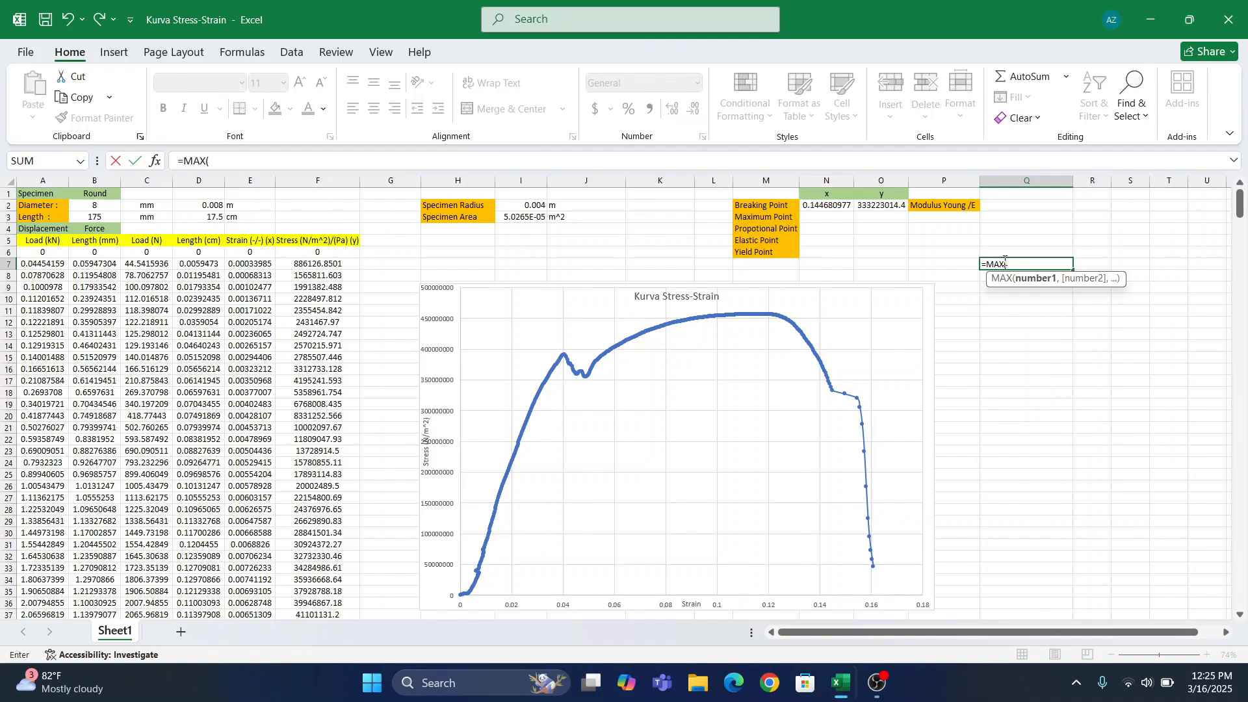
left_click(324, 251)
left_click_drag(1240, 205, 901, 609)
left_click(323, 605, "shift")
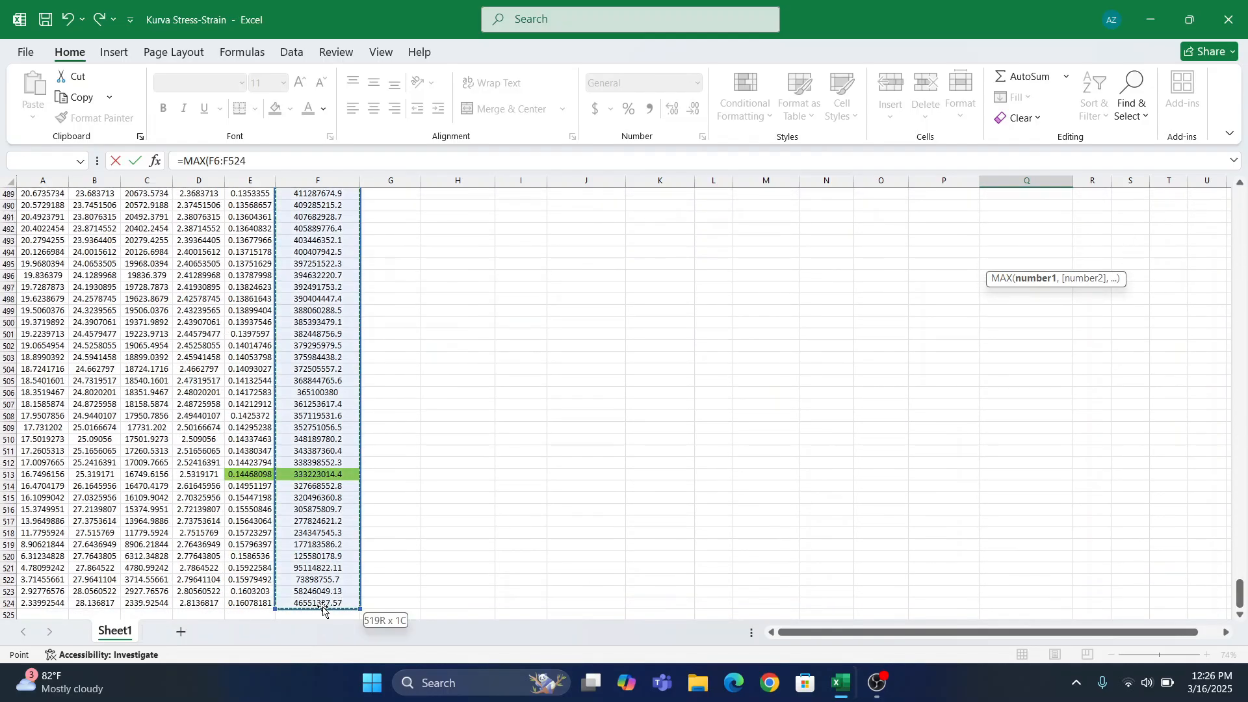
scroll(900, 481, "up", 20)
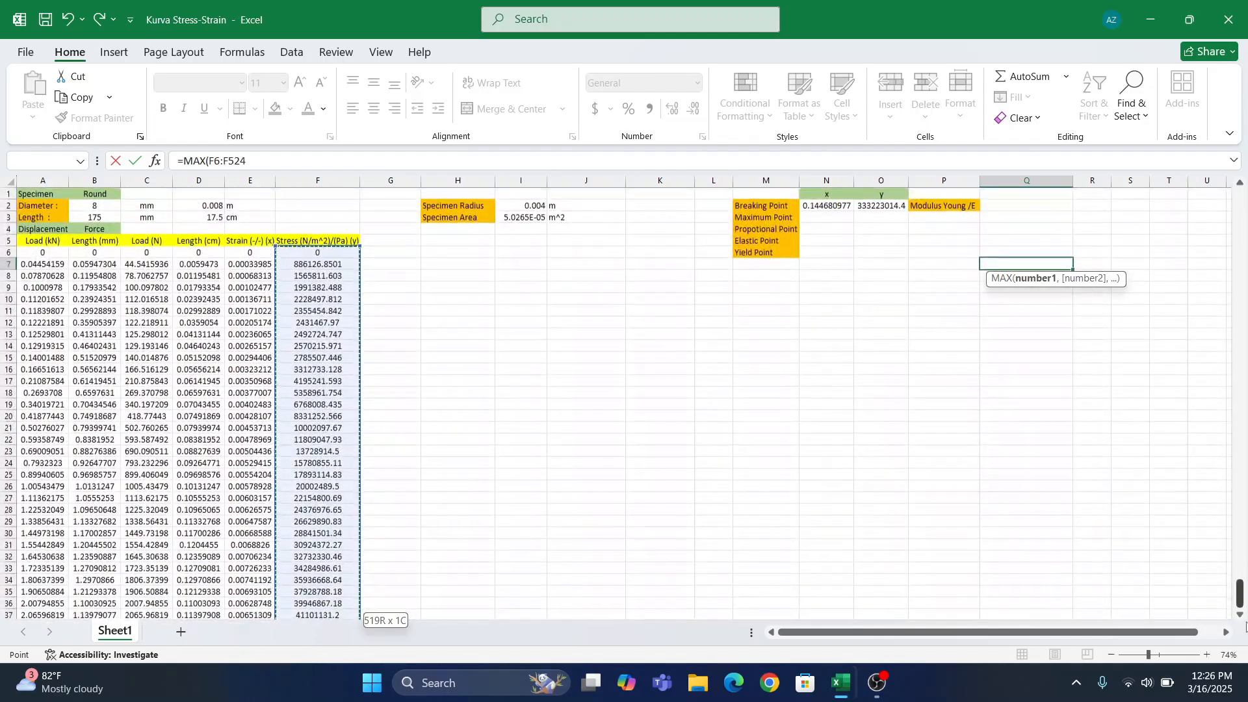
key("Return")
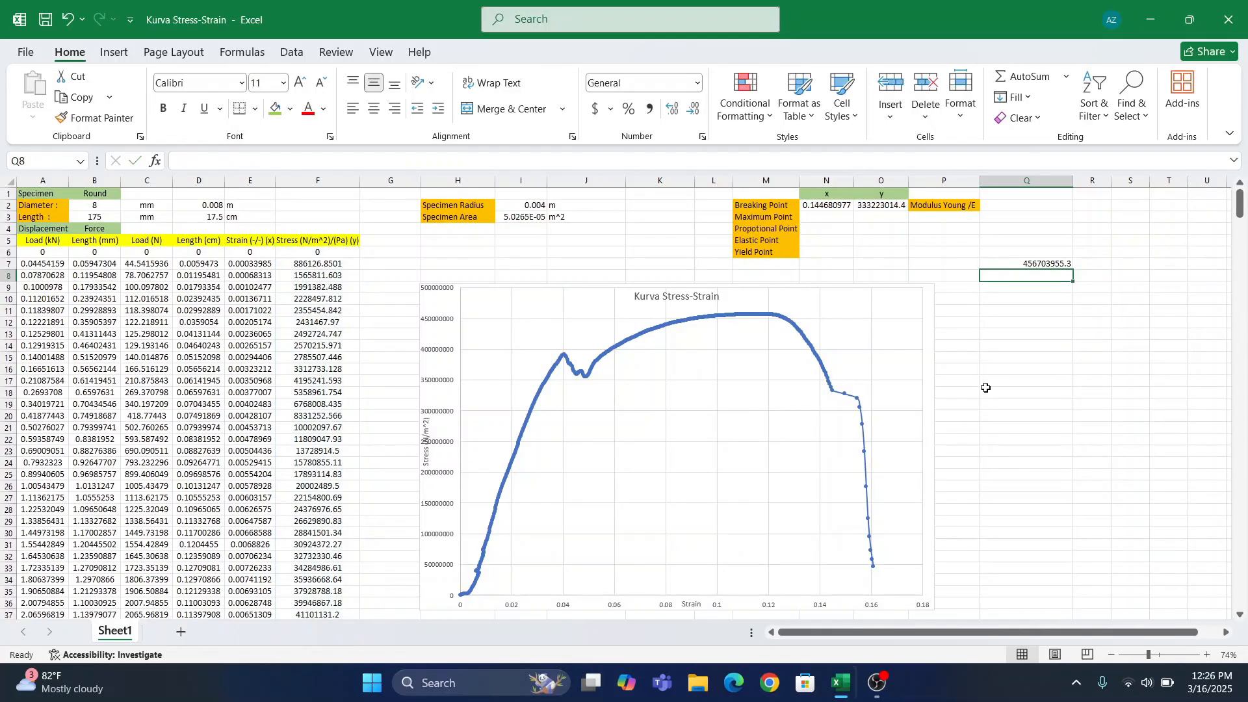
- Find the row in the stress column F whose value matches the maximum calculated in Q7
left_click(1046, 265)
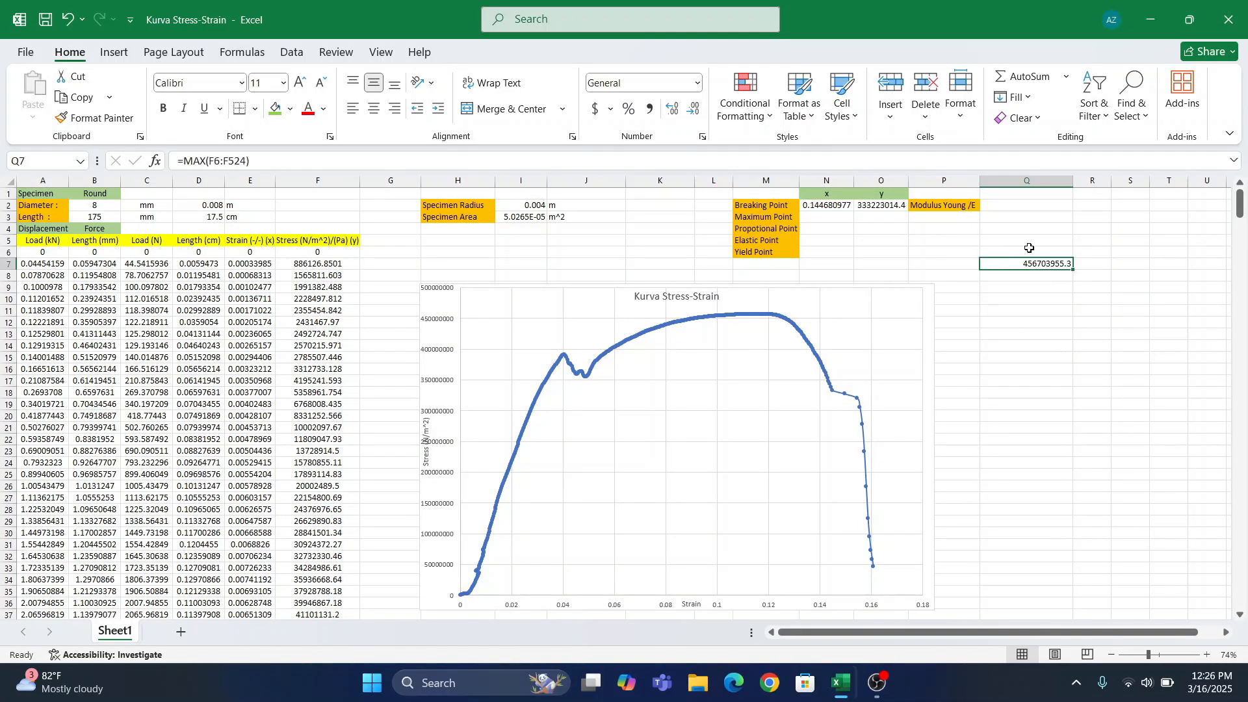
scroll(1030, 248, "up", 5)
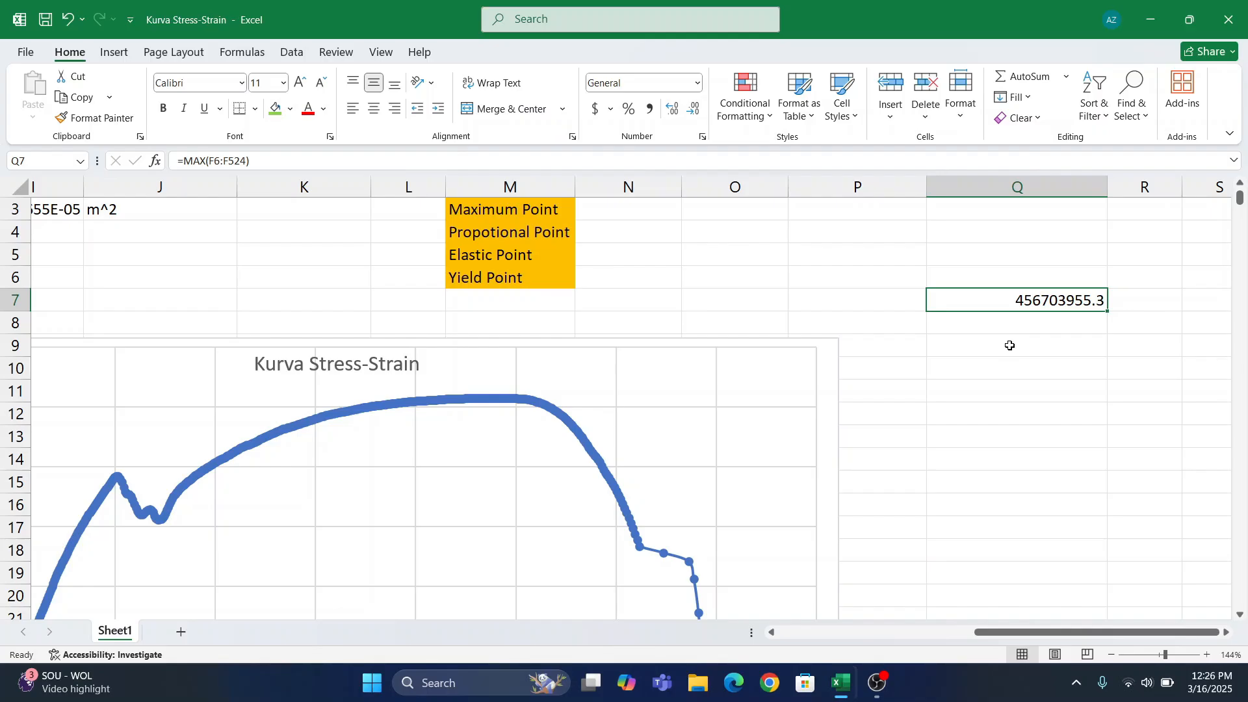
left_click(1004, 282)
scroll(844, 347, "left", 5)
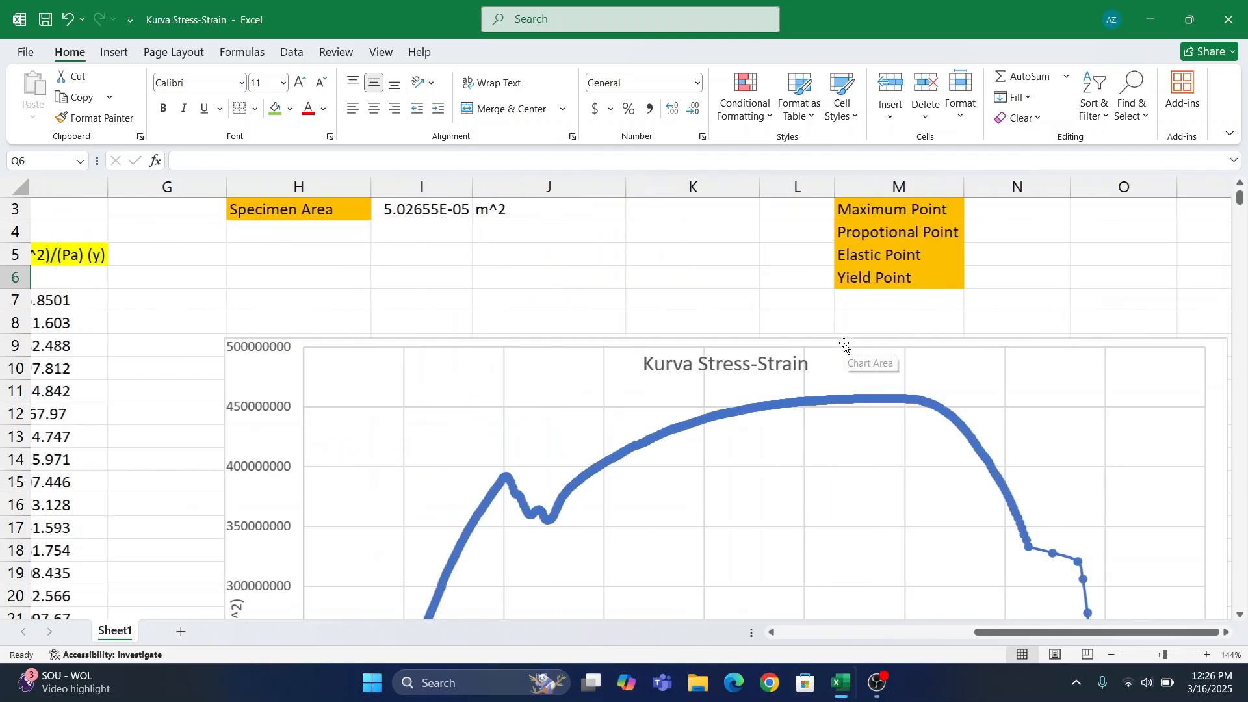
scroll(623, 423, "down", 8)
scroll(623, 423, "down", 20)
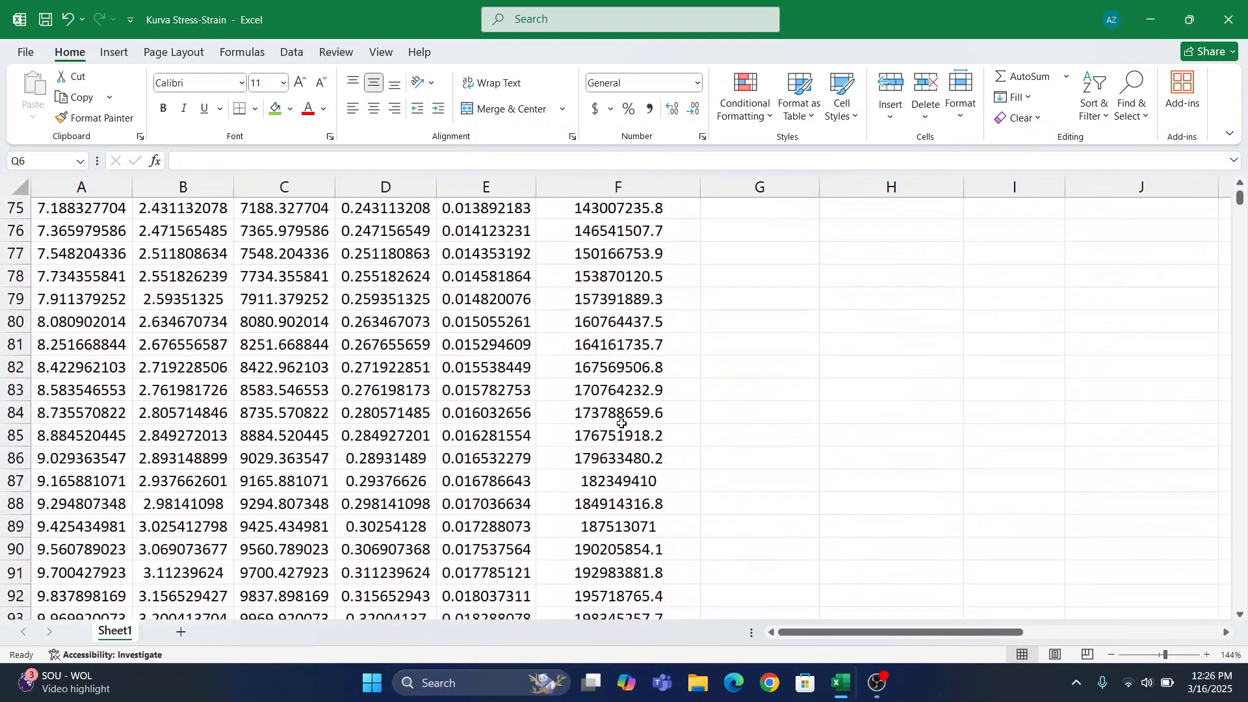
scroll(623, 423, "down", 20)
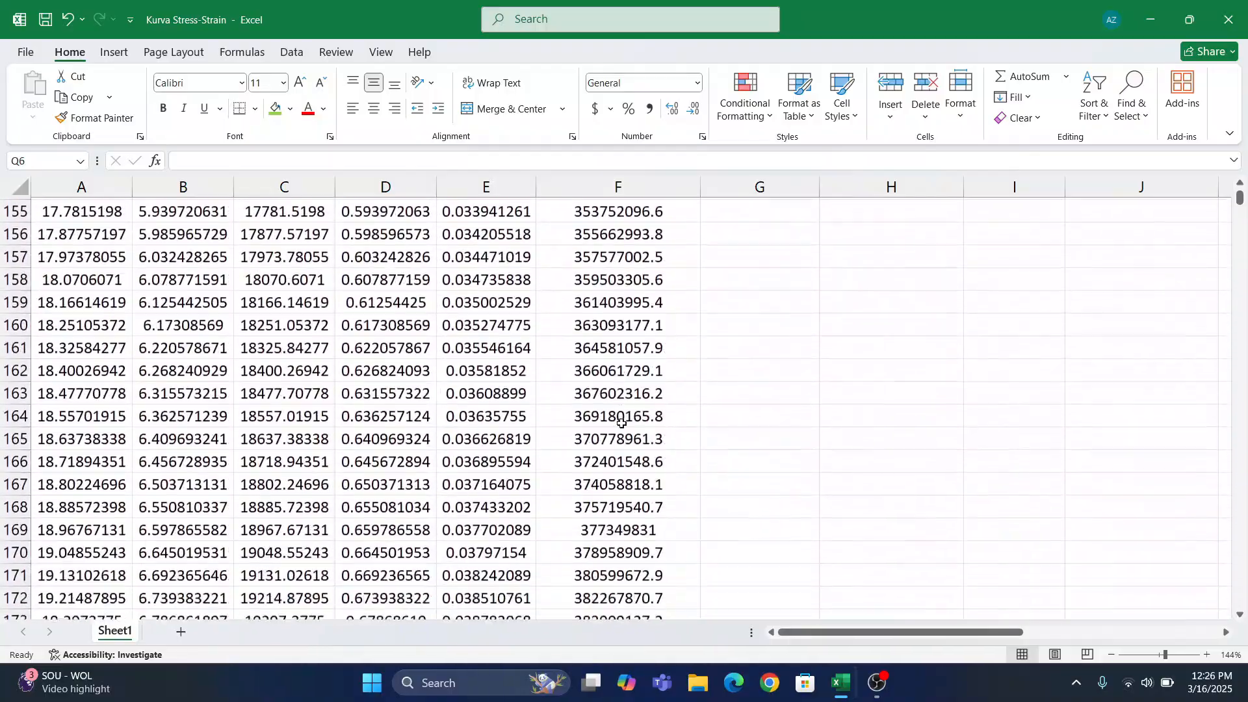
scroll(622, 423, "down", 20)
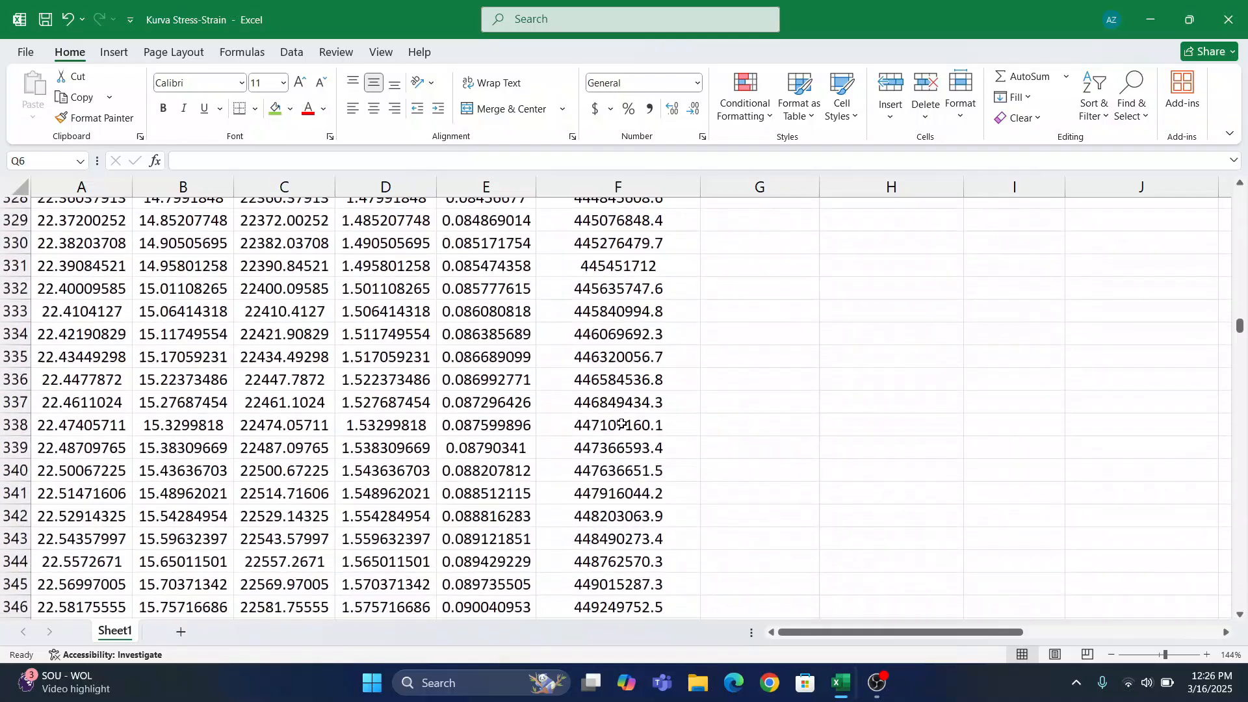
scroll(622, 424, "down", 20)
scroll(623, 423, "down", 3)
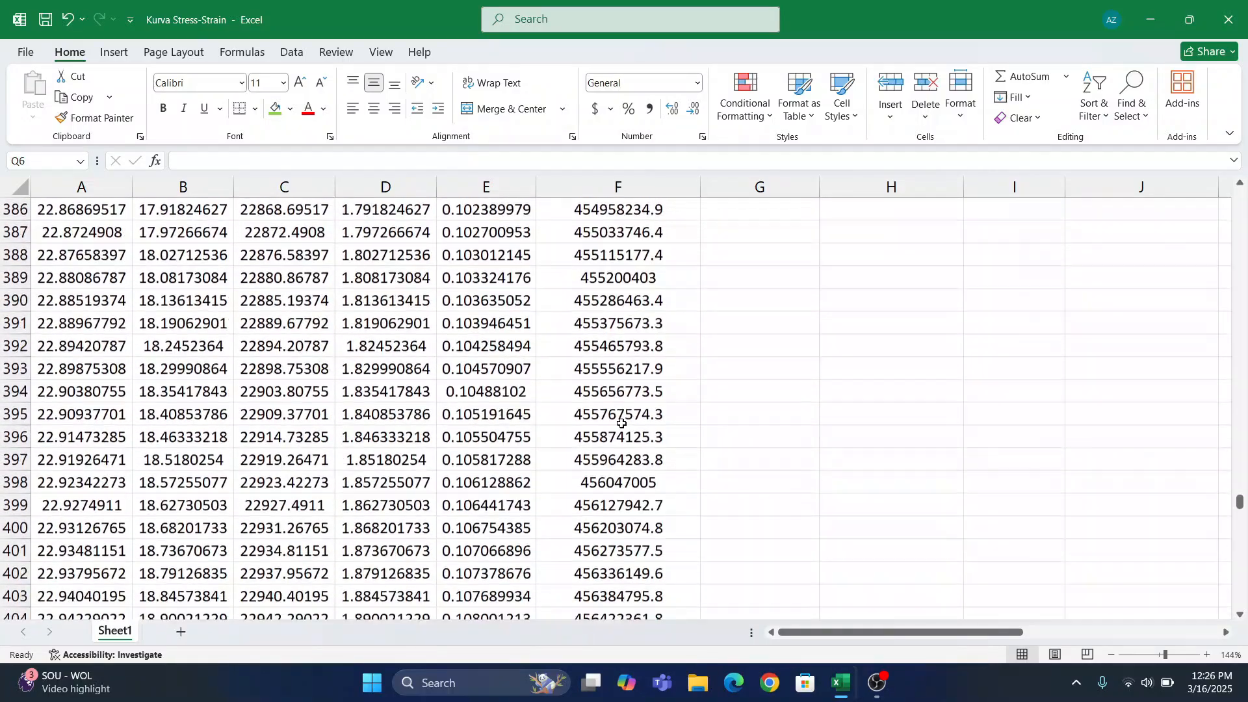
scroll(622, 423, "down", 2)
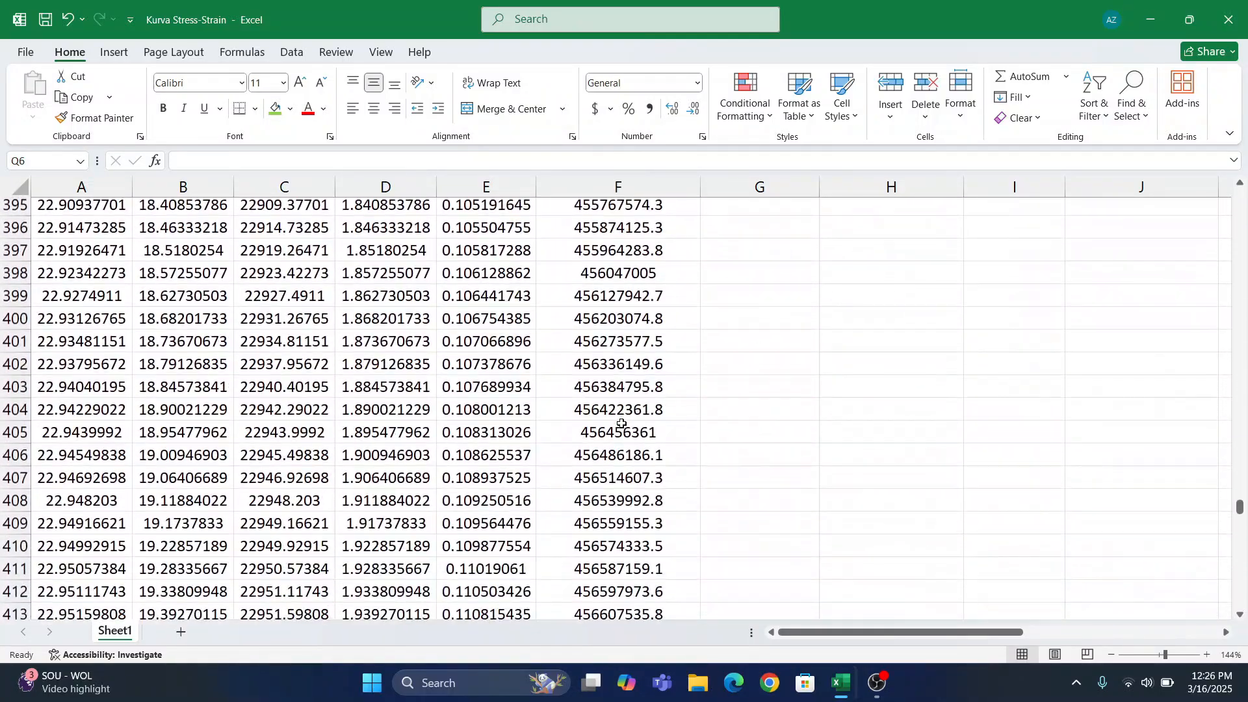
scroll(622, 423, "down", 2)
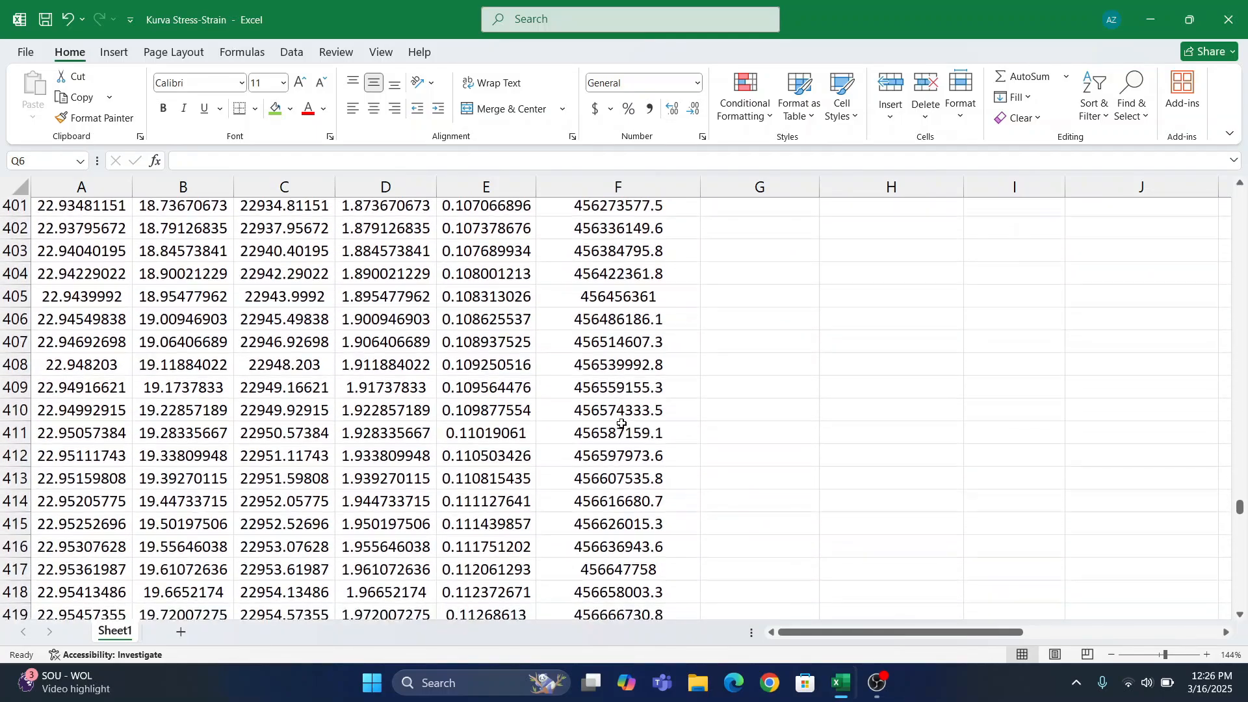
scroll(622, 423, "down", 2)
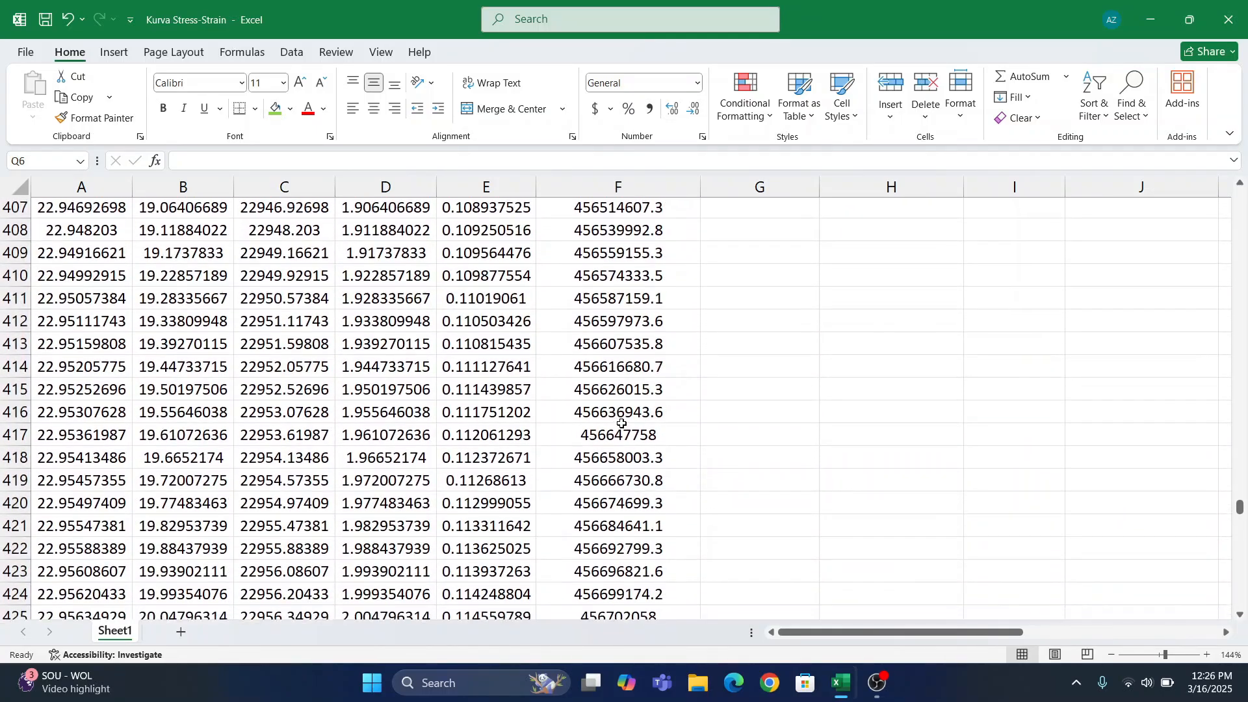
scroll(622, 423, "down", 1)
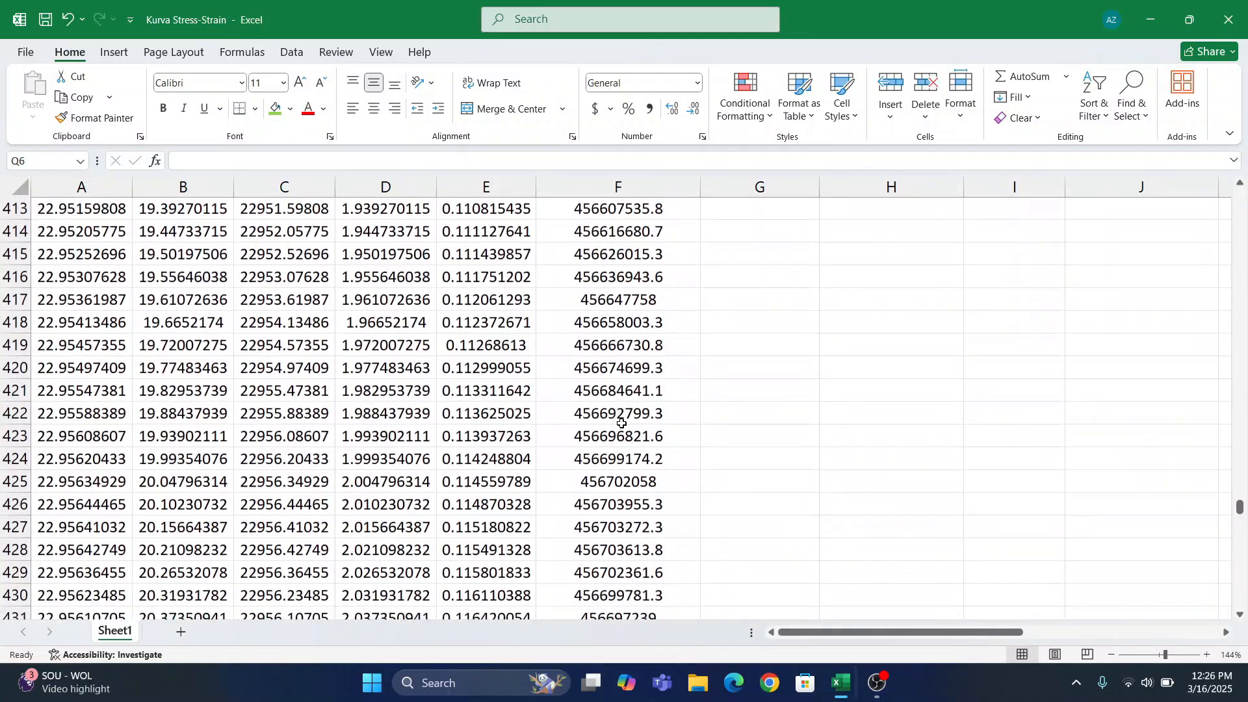
left_click(614, 513)
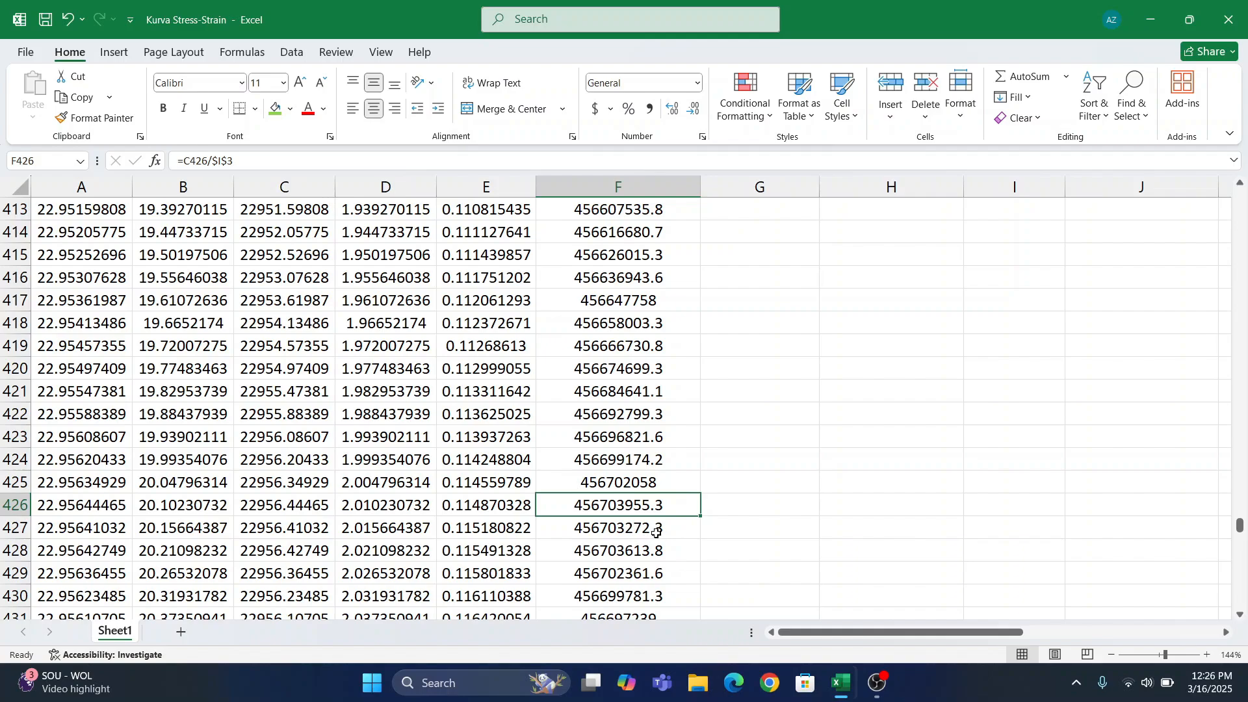
- Copy the strain and stress values of the maximum point from E426:F426
left_click(521, 512)
left_click(561, 512)
scroll(561, 511, "down", 1)
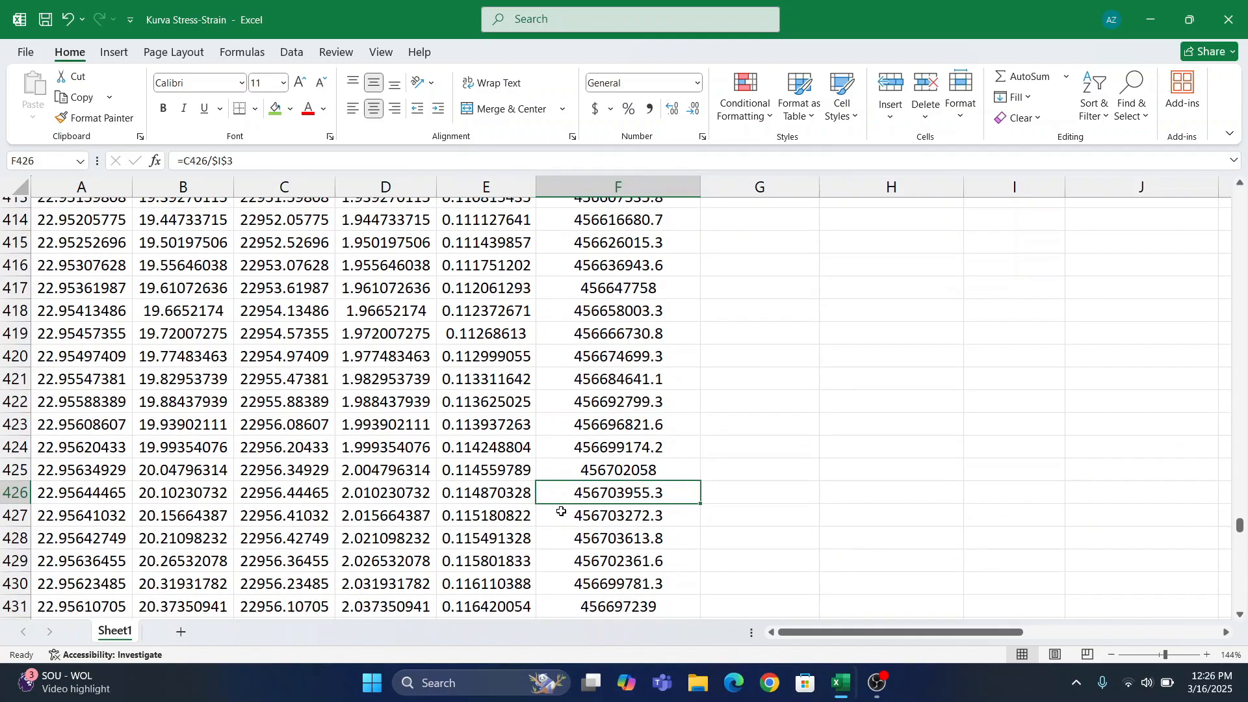
scroll(561, 512, "down", 1)
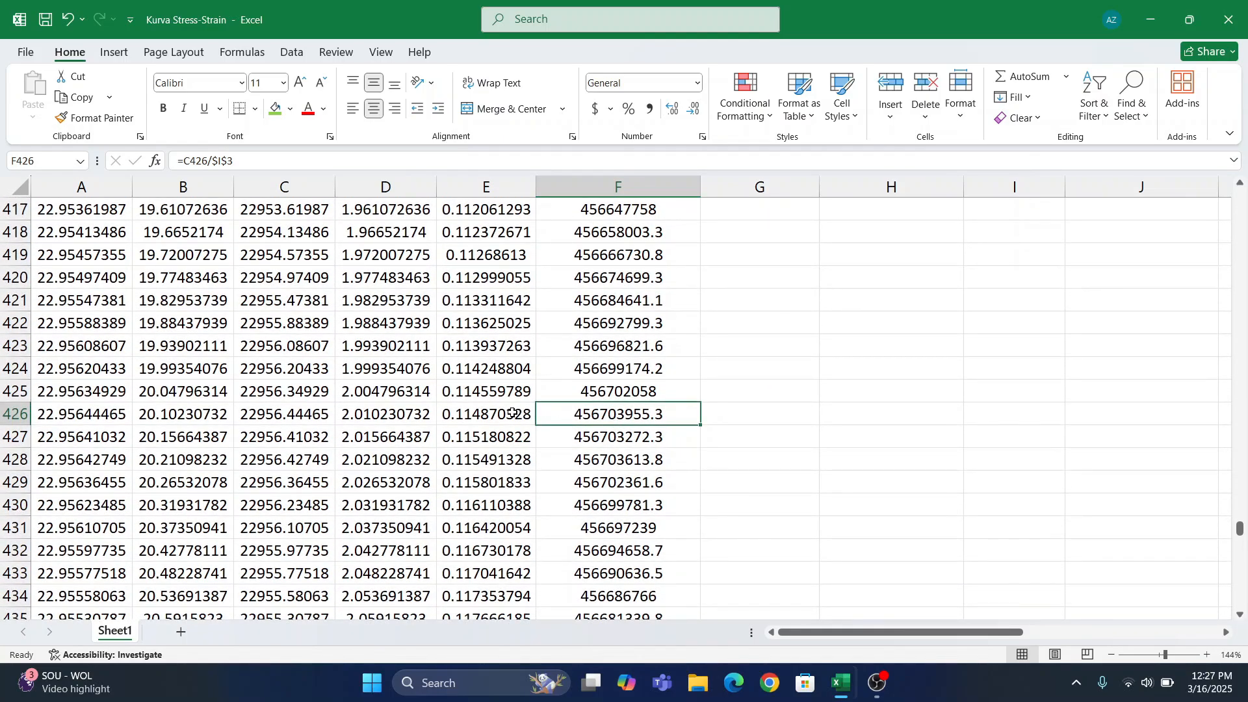
left_click_drag(513, 414, 580, 426)
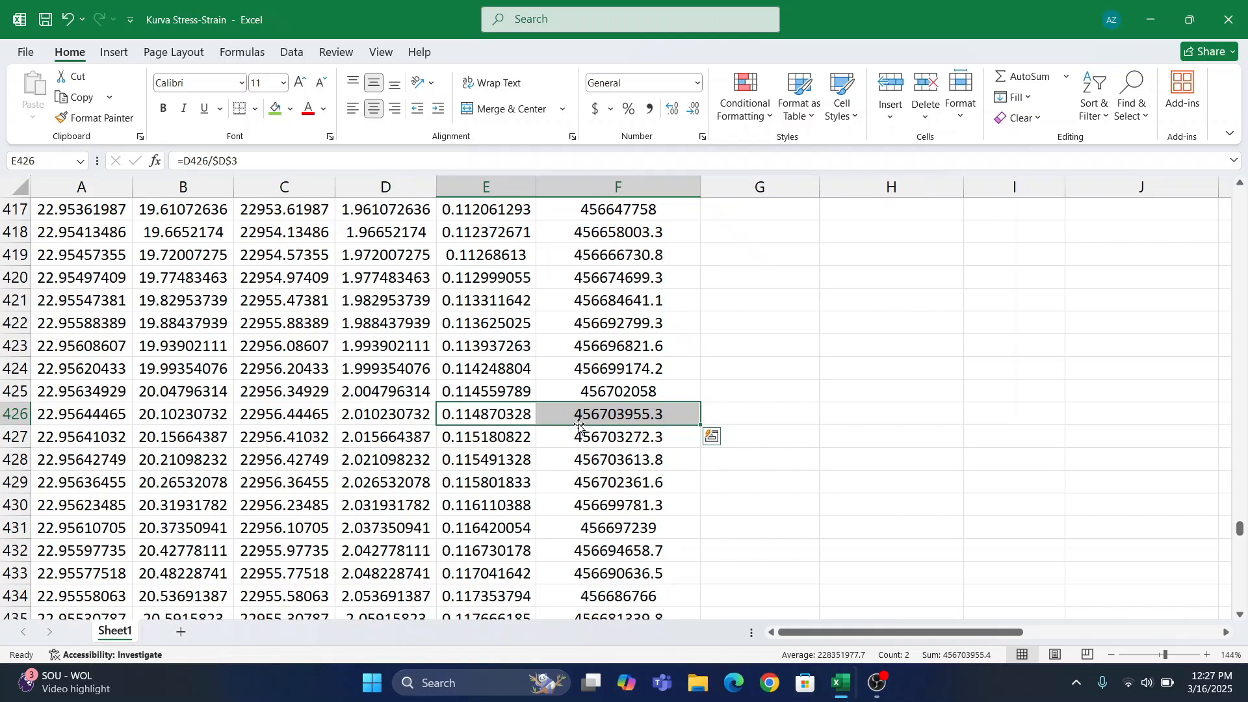
key("ctrl+c")
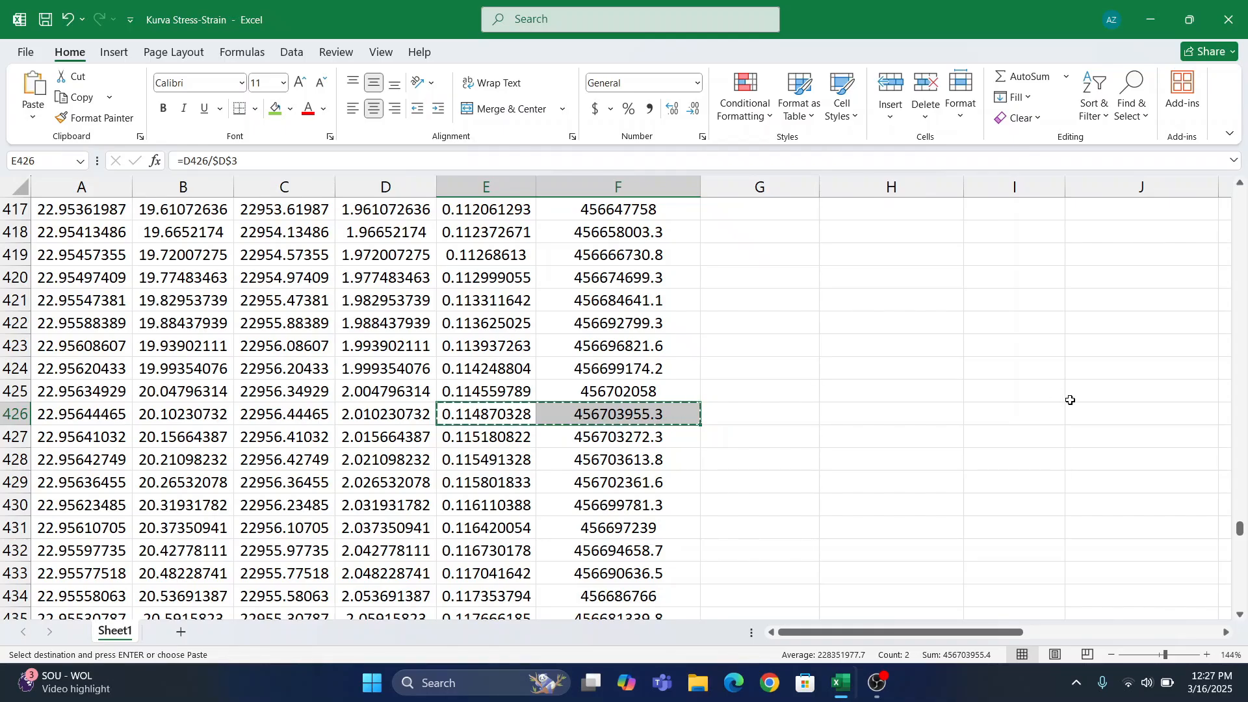
- Paste the copied strain and stress as values only into the Maximum Point row's x and y cells, N3:O3
scroll(1240, 530, "up", 20)
left_click_drag(1240, 530, 1240, 195)
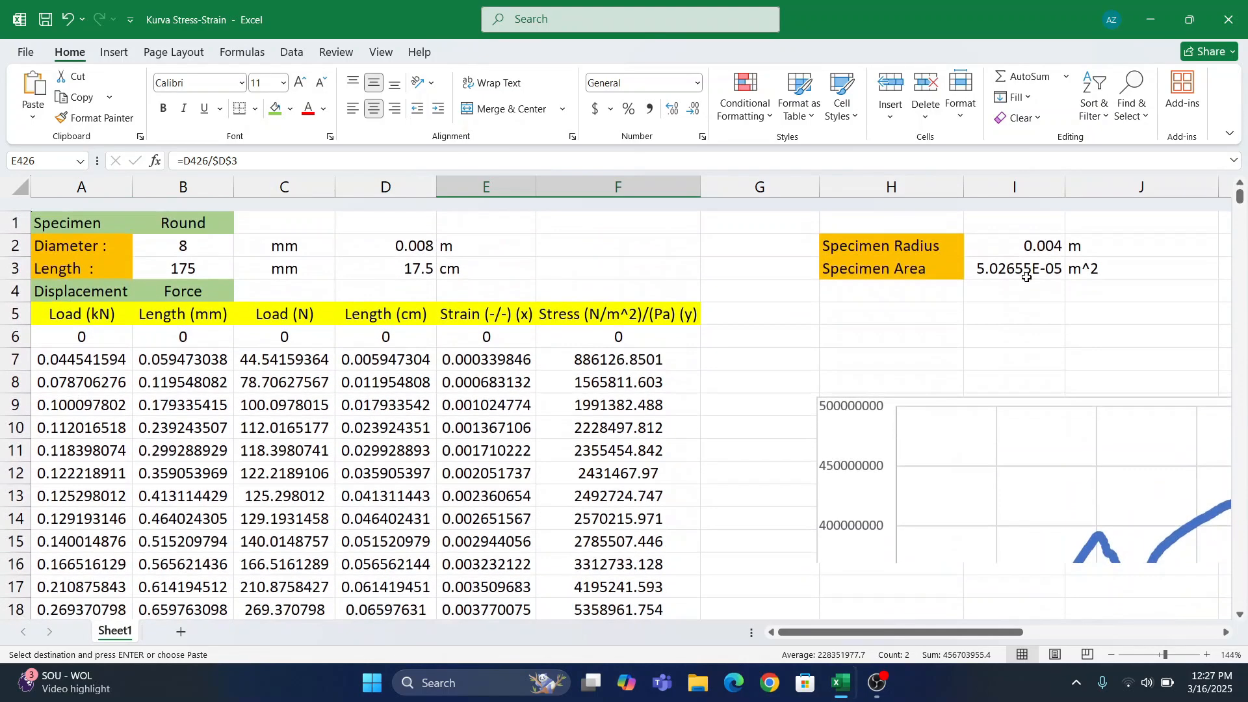
scroll(1027, 277, "right", 5)
left_click(948, 259)
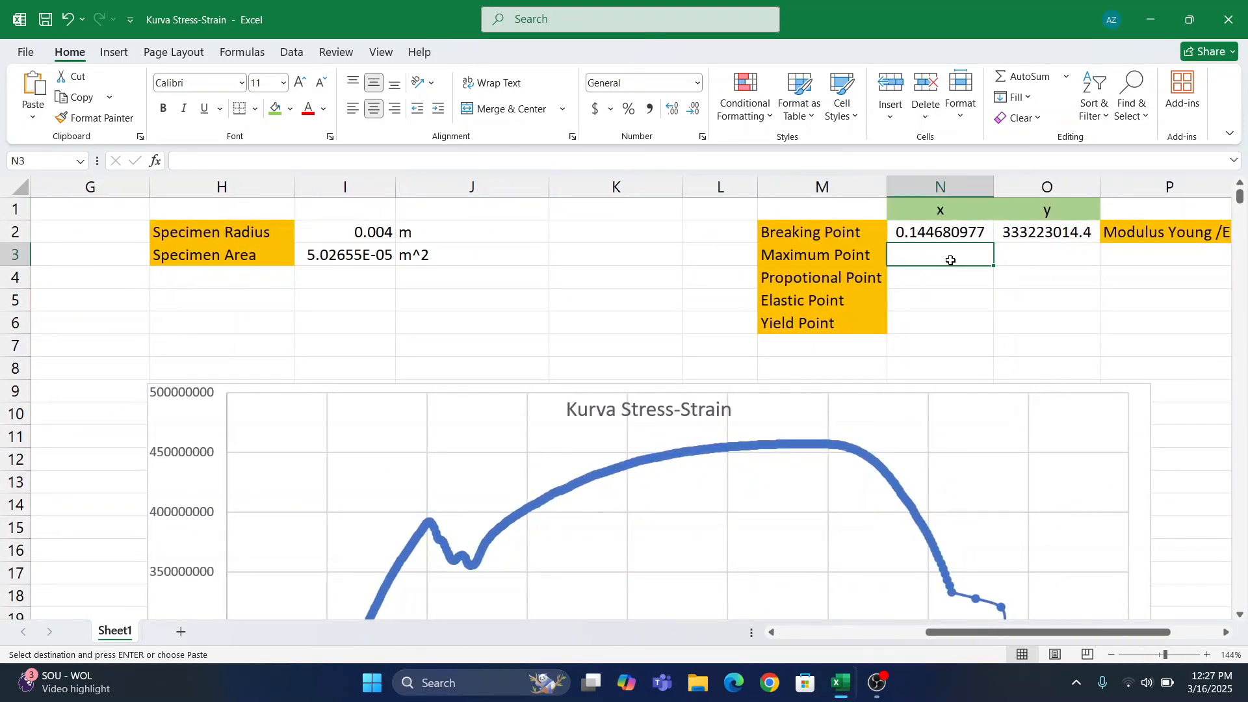
left_click(32, 117)
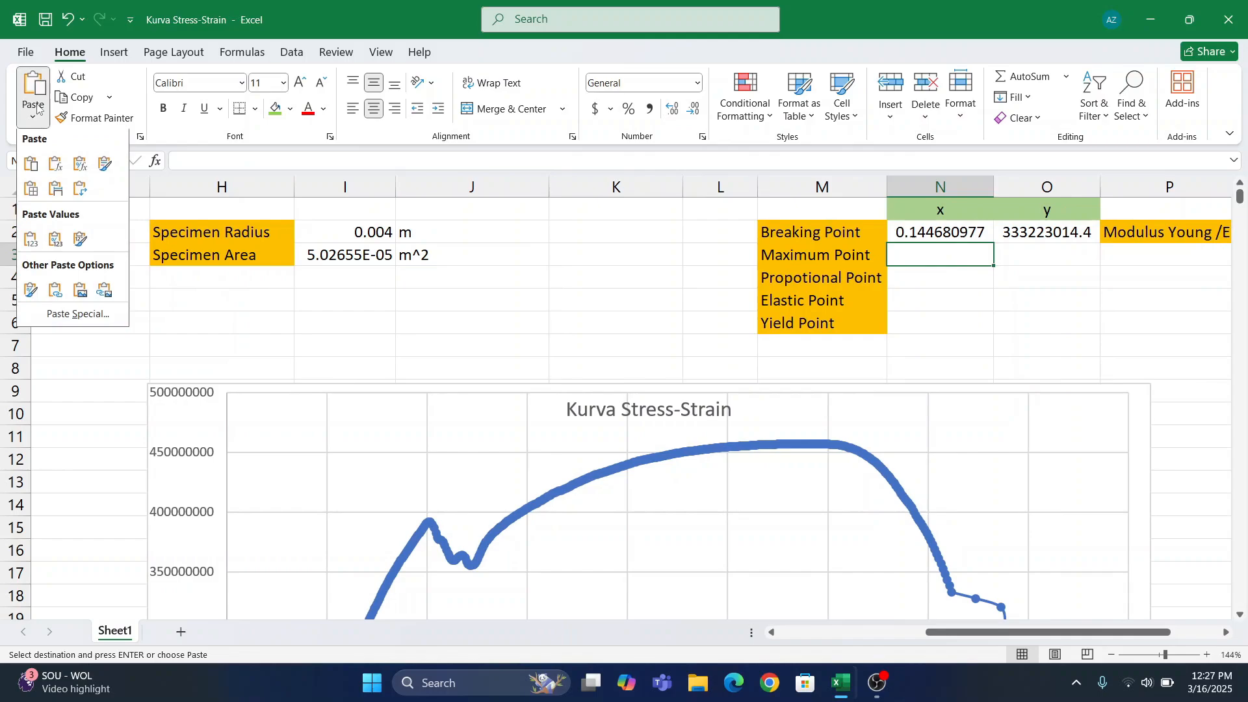
left_click(28, 242)
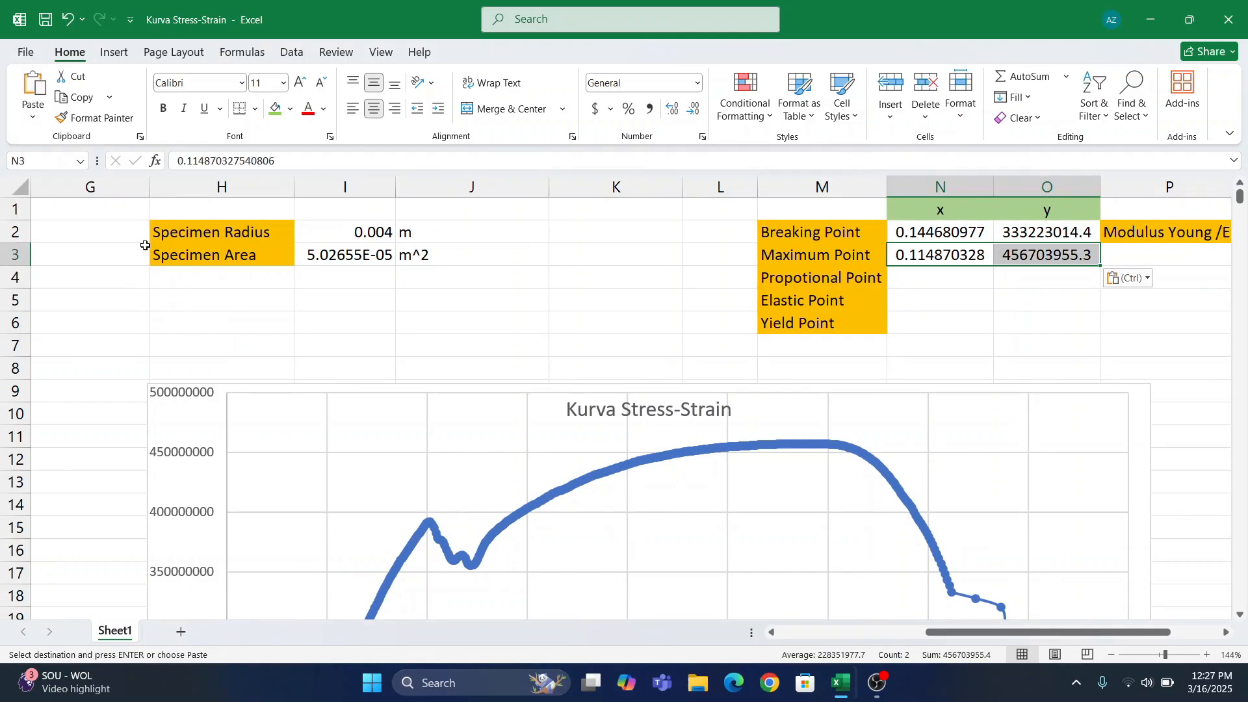
left_click(956, 291)
- Review the Breaking Point and Maximum Point entries, the Propotional Point label and the initial rising part of the stress-strain curve
scroll(843, 327, "down", 3)
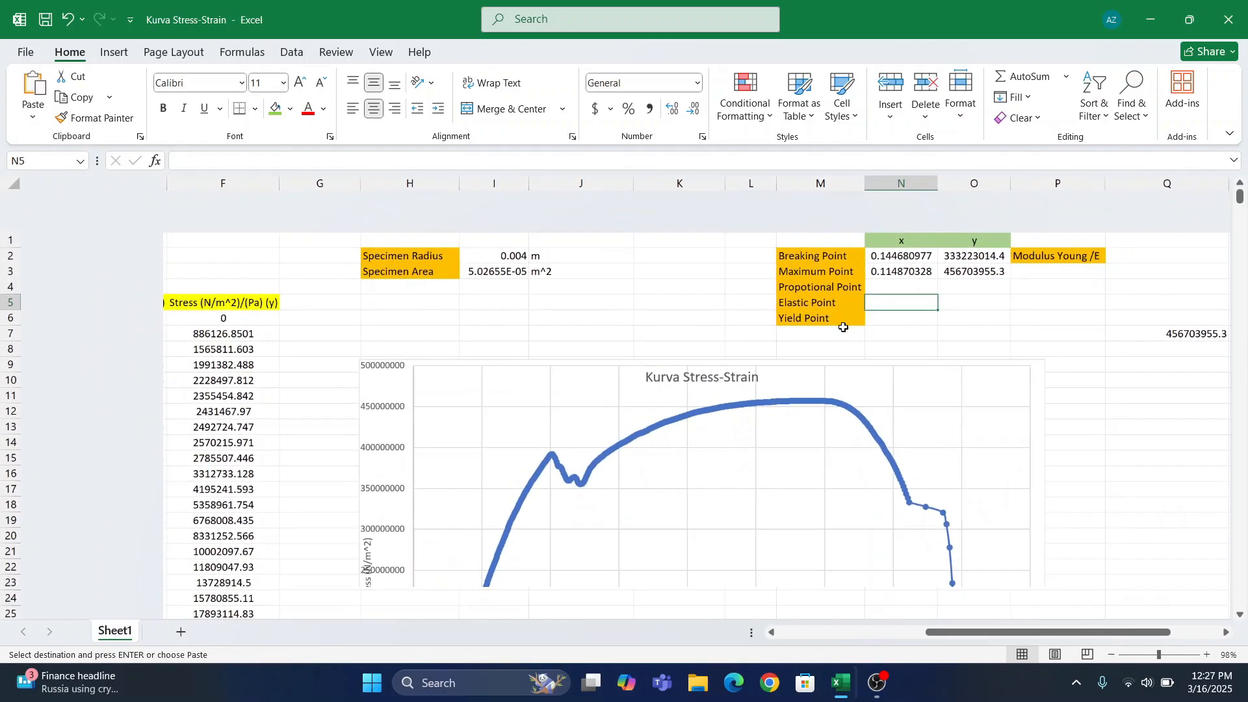
left_click_drag(824, 220, 828, 228)
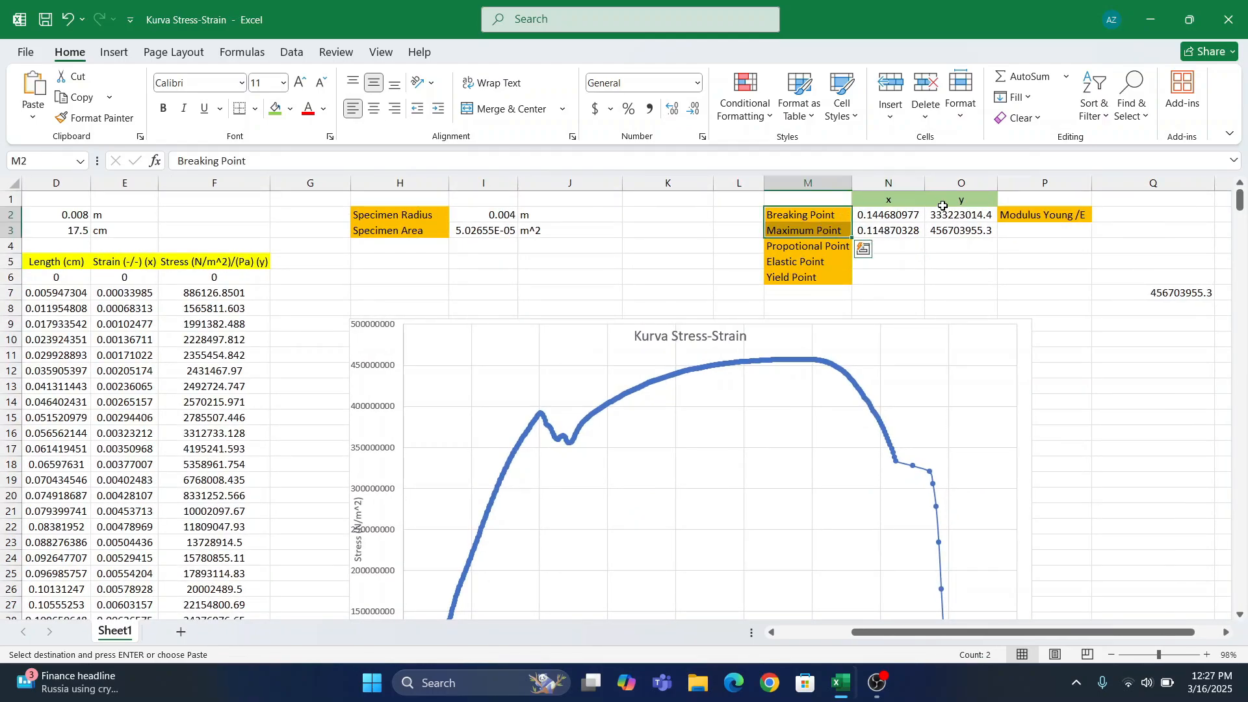
left_click_drag(914, 216, 950, 230)
left_click(930, 279)
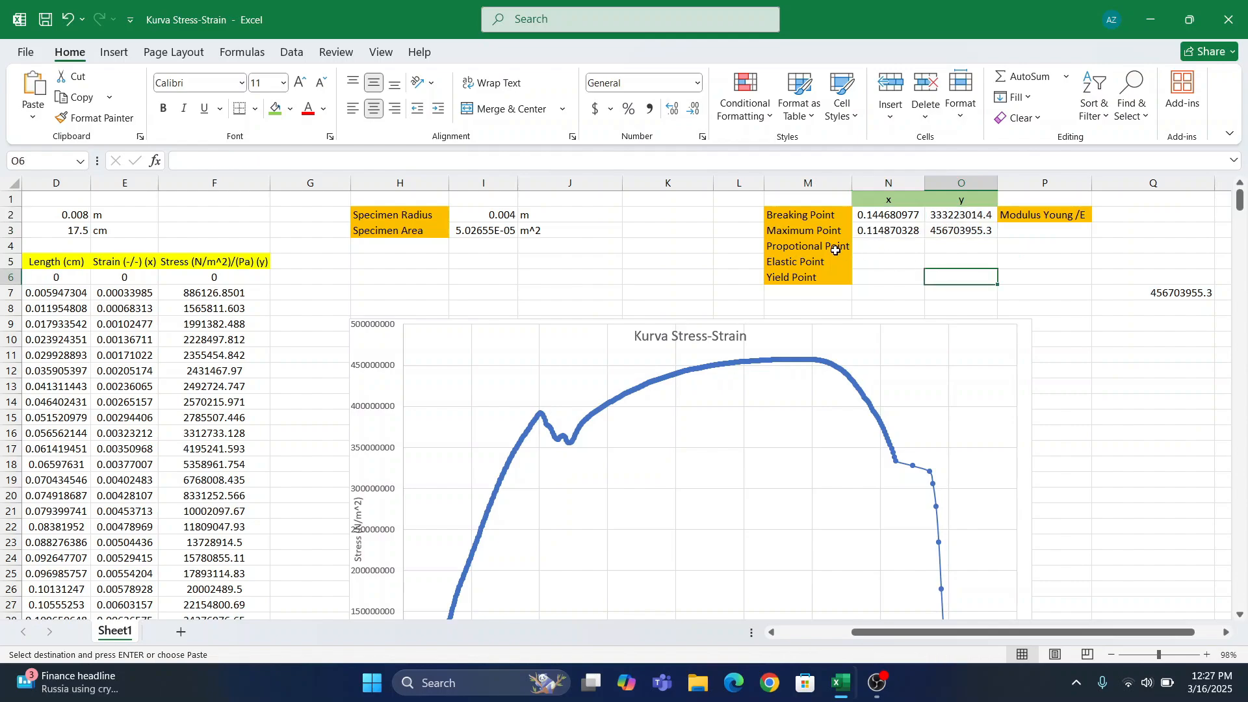
left_click(832, 247)
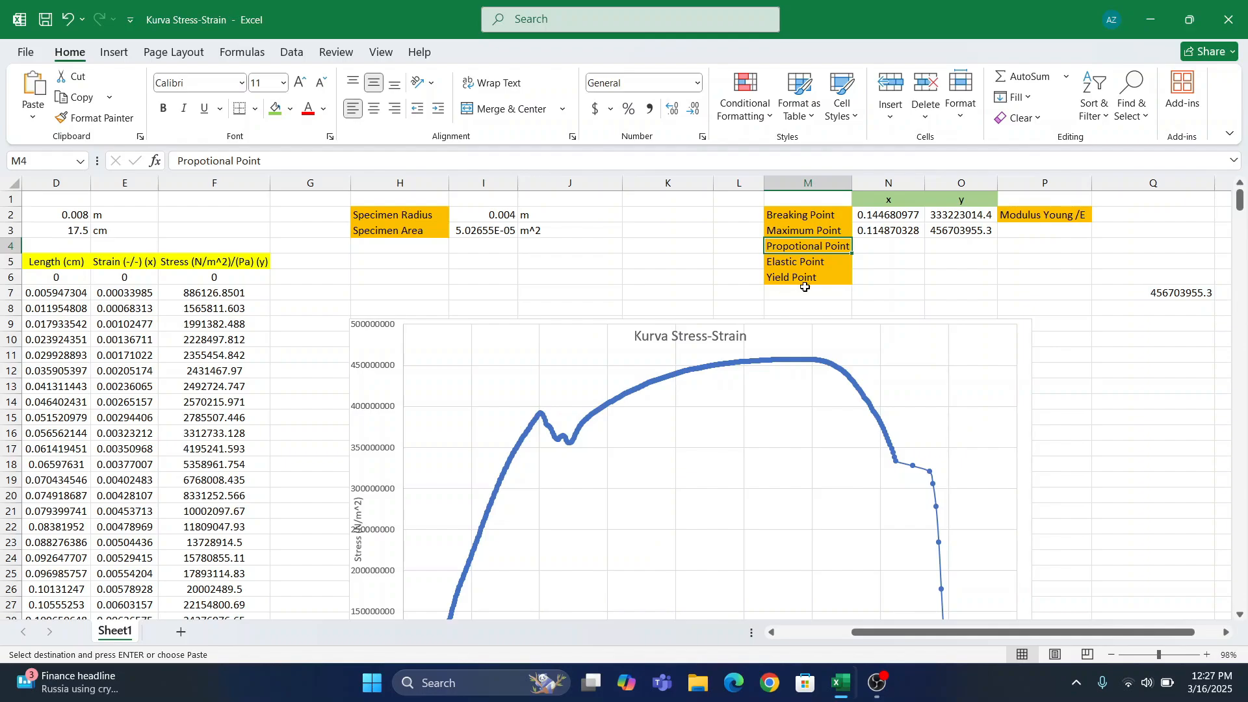
scroll(720, 393, "down", 2)
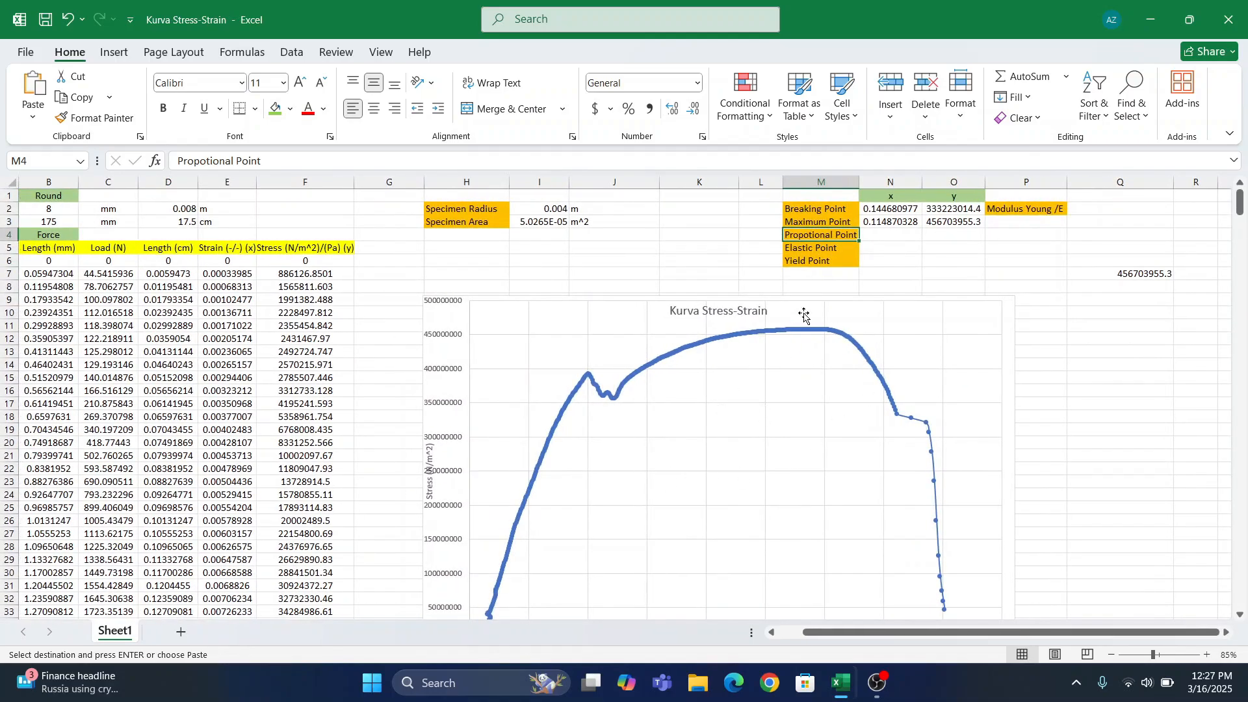
scroll(601, 471, "down", 1)
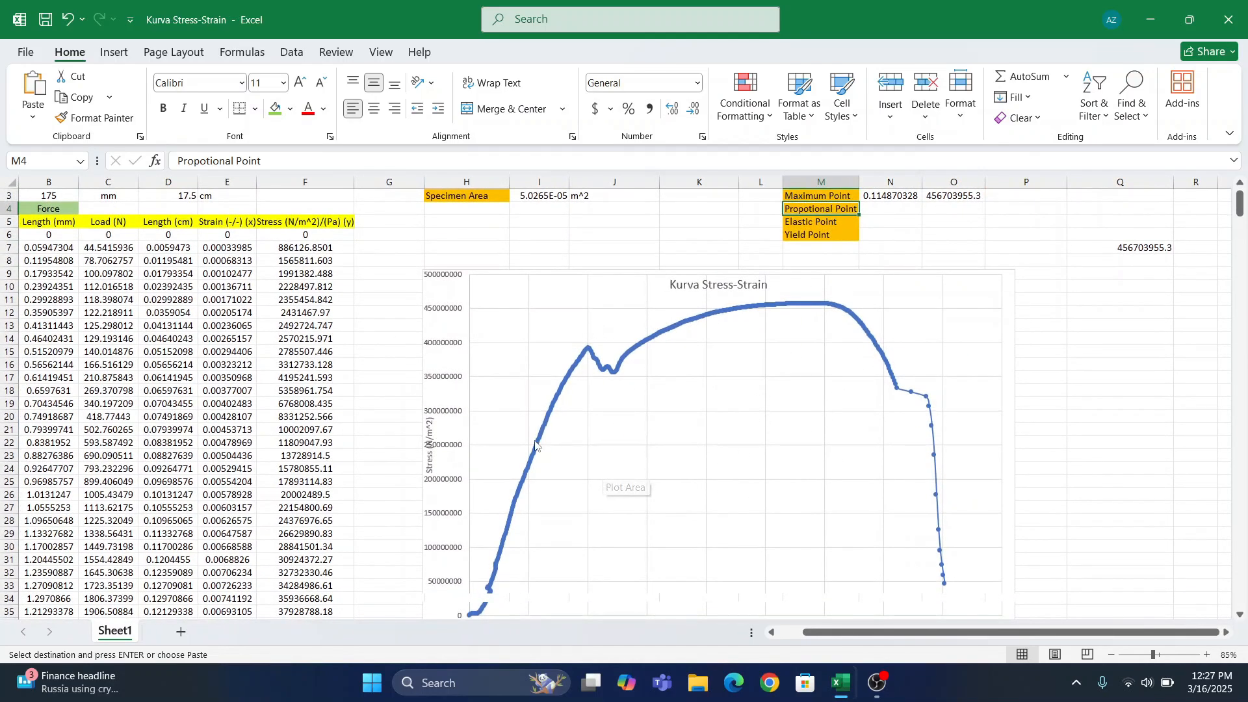
scroll(495, 563, "down", 2)
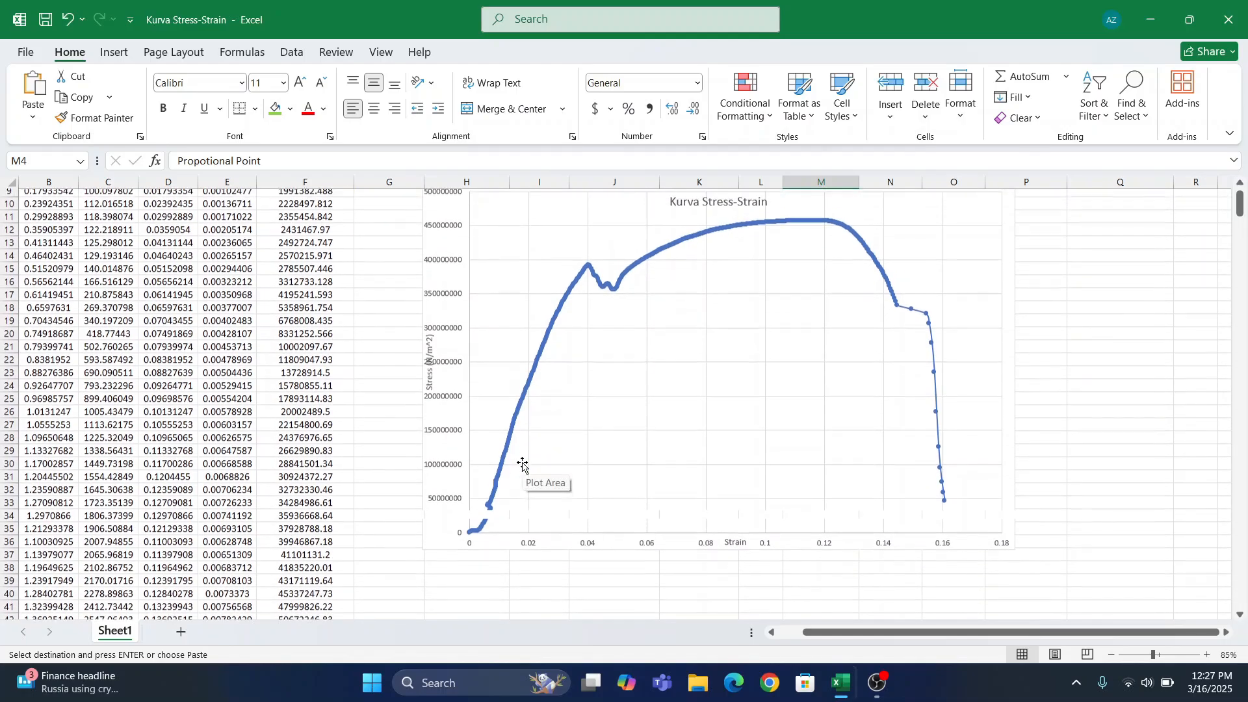
- Open the chart area formatting of the stress-strain chart and look through its chart and text options
left_click(651, 494)
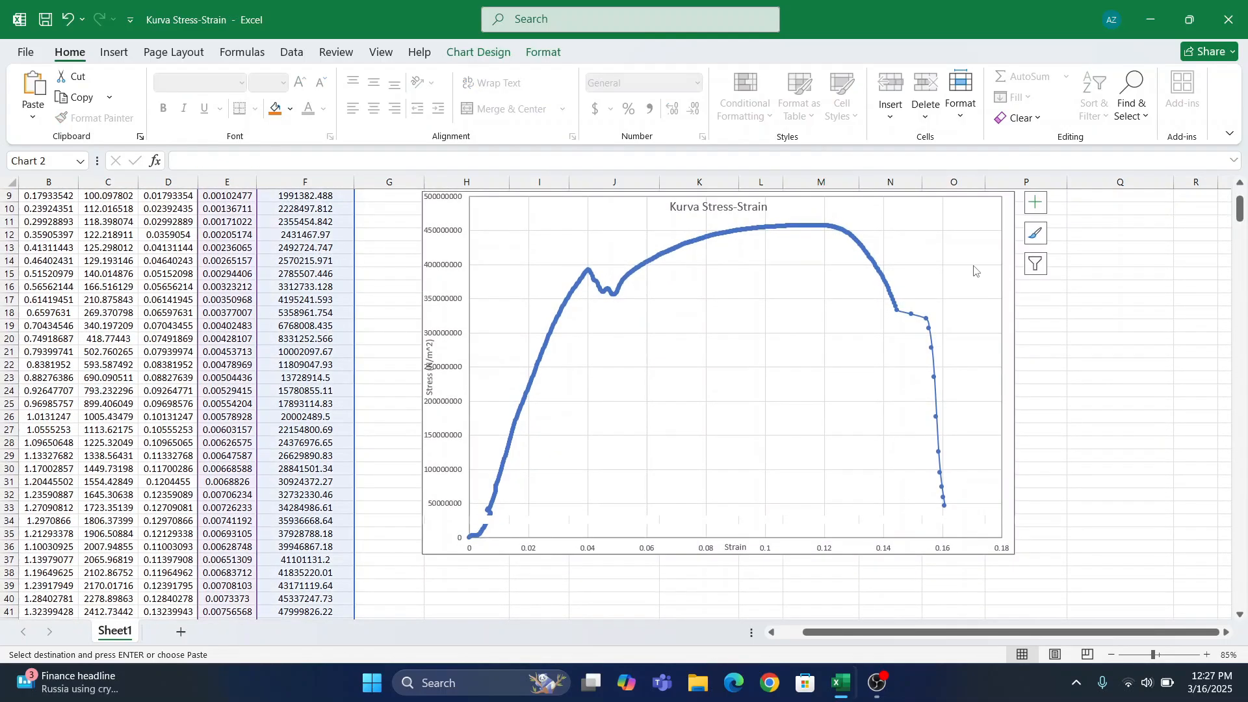
double_click(1012, 267)
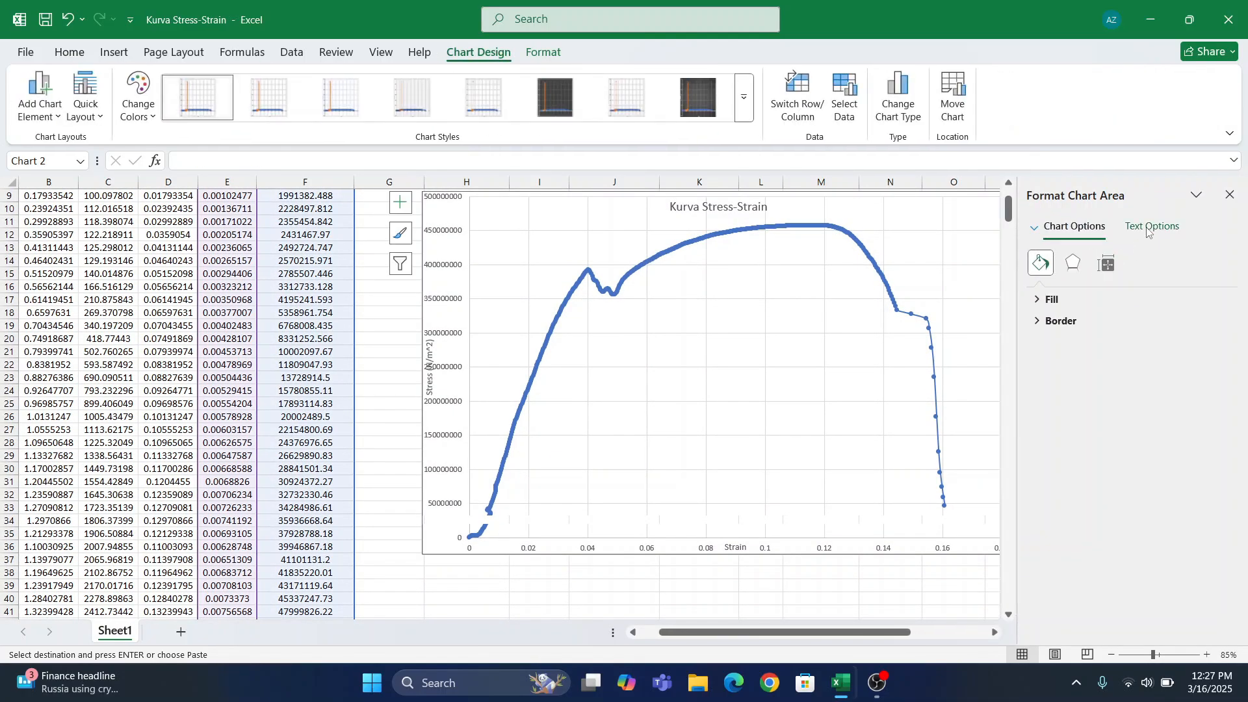
left_click(1148, 229)
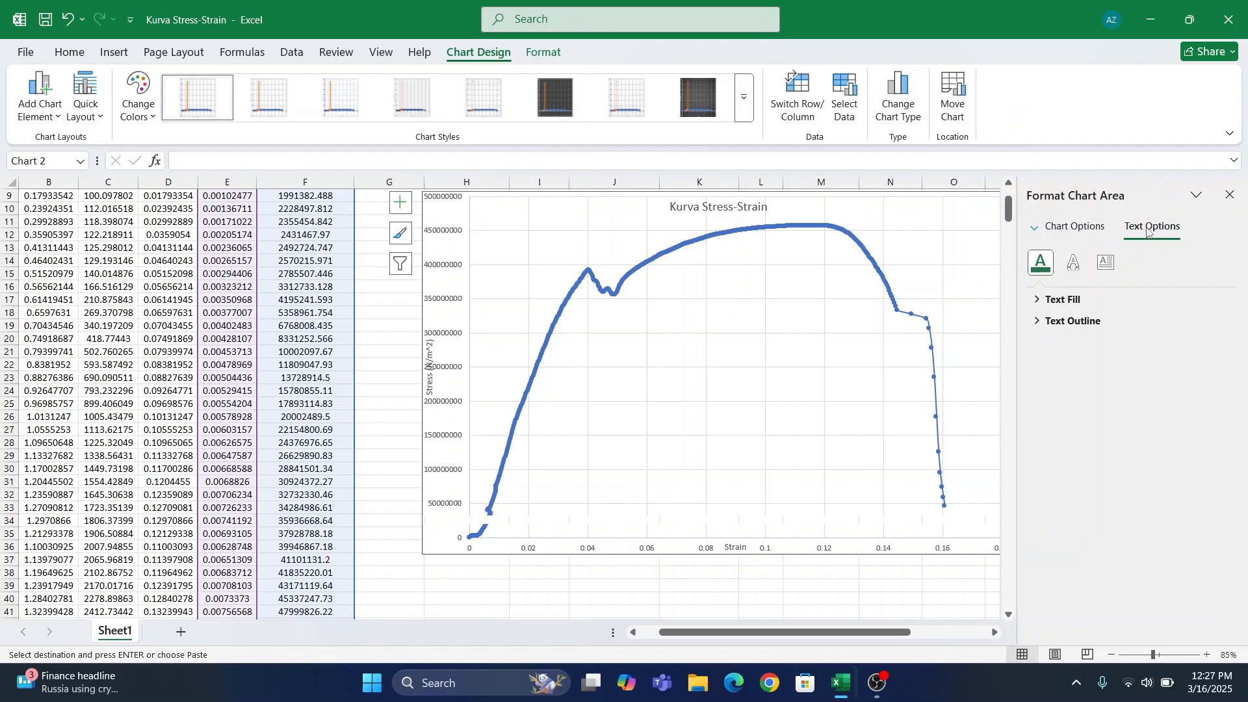
left_click(1074, 227)
scroll(905, 501, "right", 3)
scroll(906, 501, "down", 1)
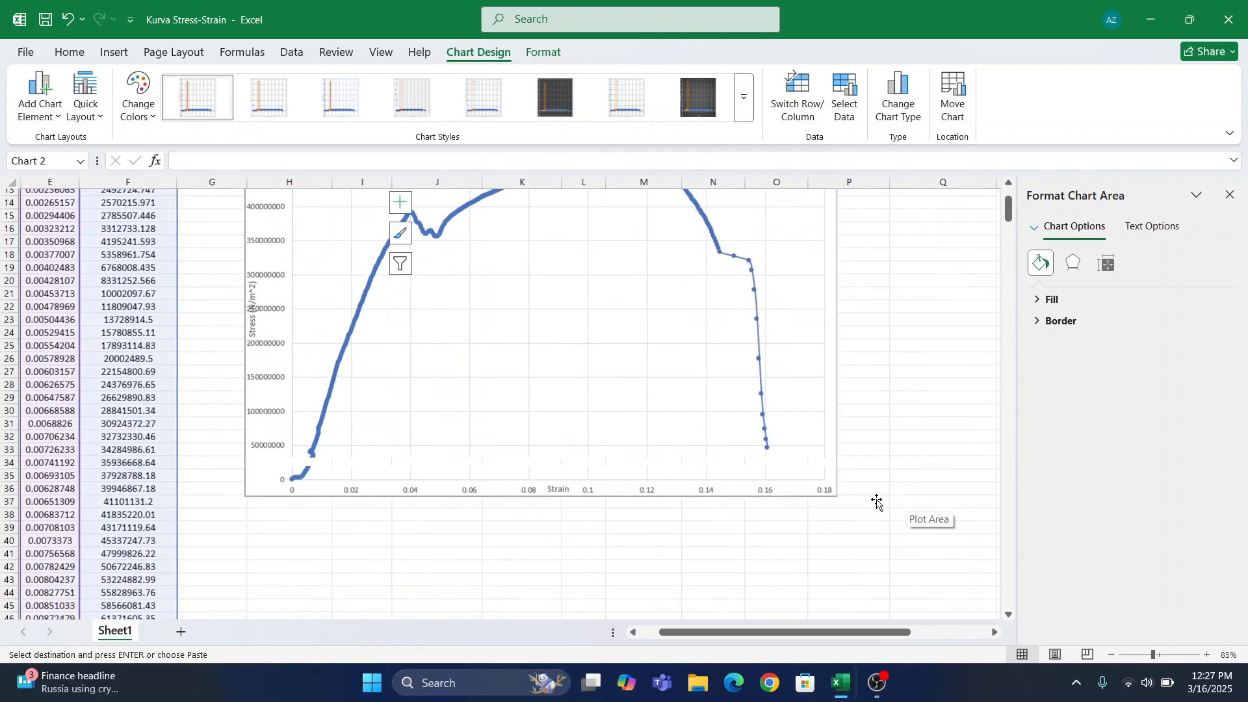
- Enlarge the stress-strain chart from its lower-right corner until it reaches about row 55 and the end of column Q
left_click(795, 485)
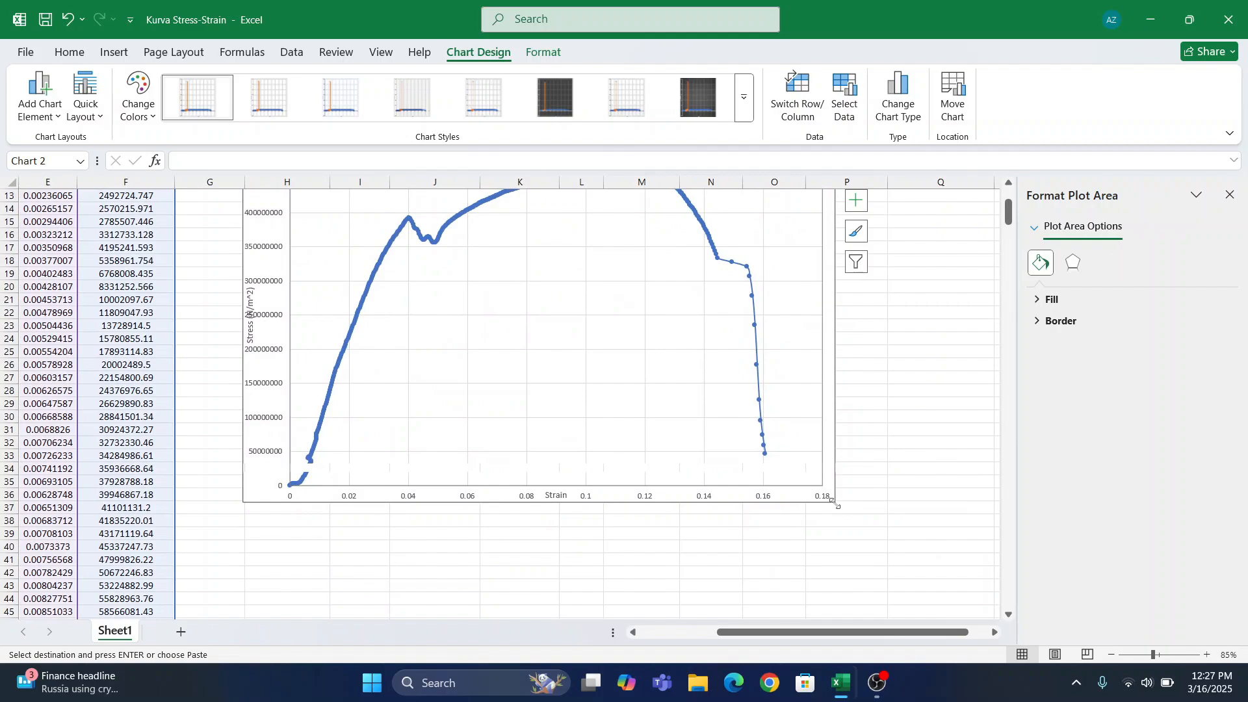
left_click_drag(835, 504, 925, 594)
scroll(925, 594, "down", 4)
scroll(925, 594, "right", 1)
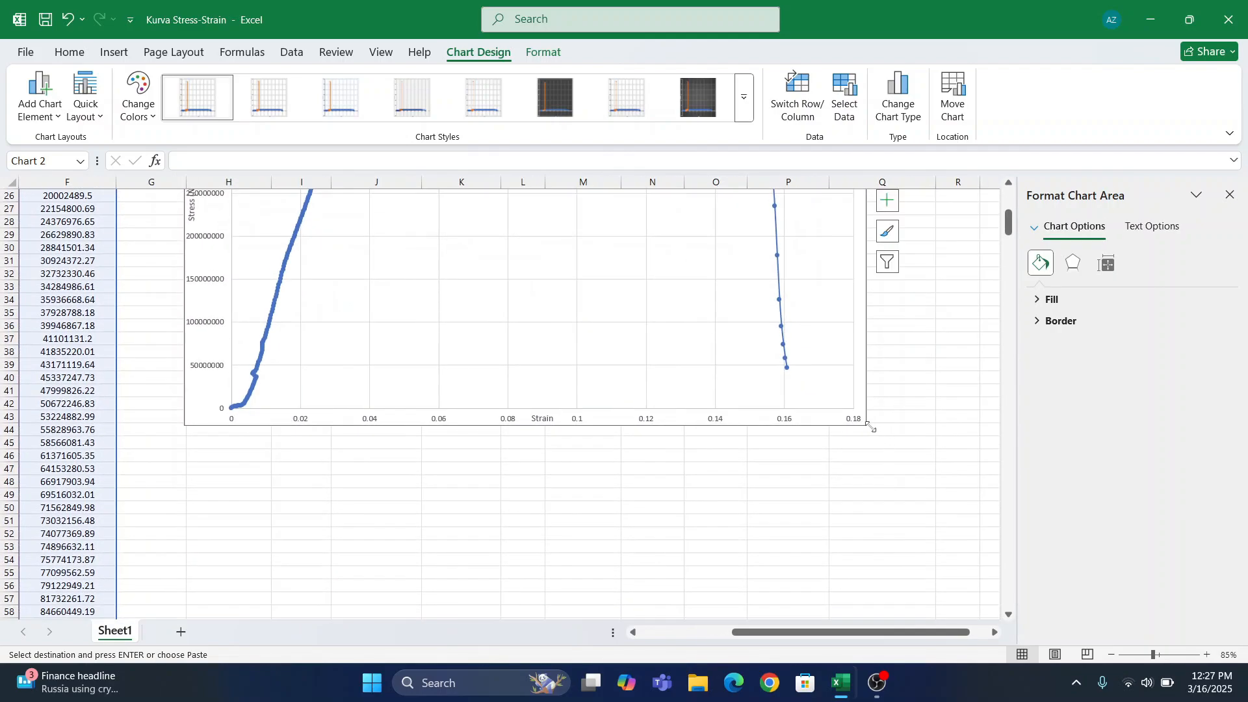
left_click_drag(871, 427, 936, 576)
scroll(887, 520, "down", 5)
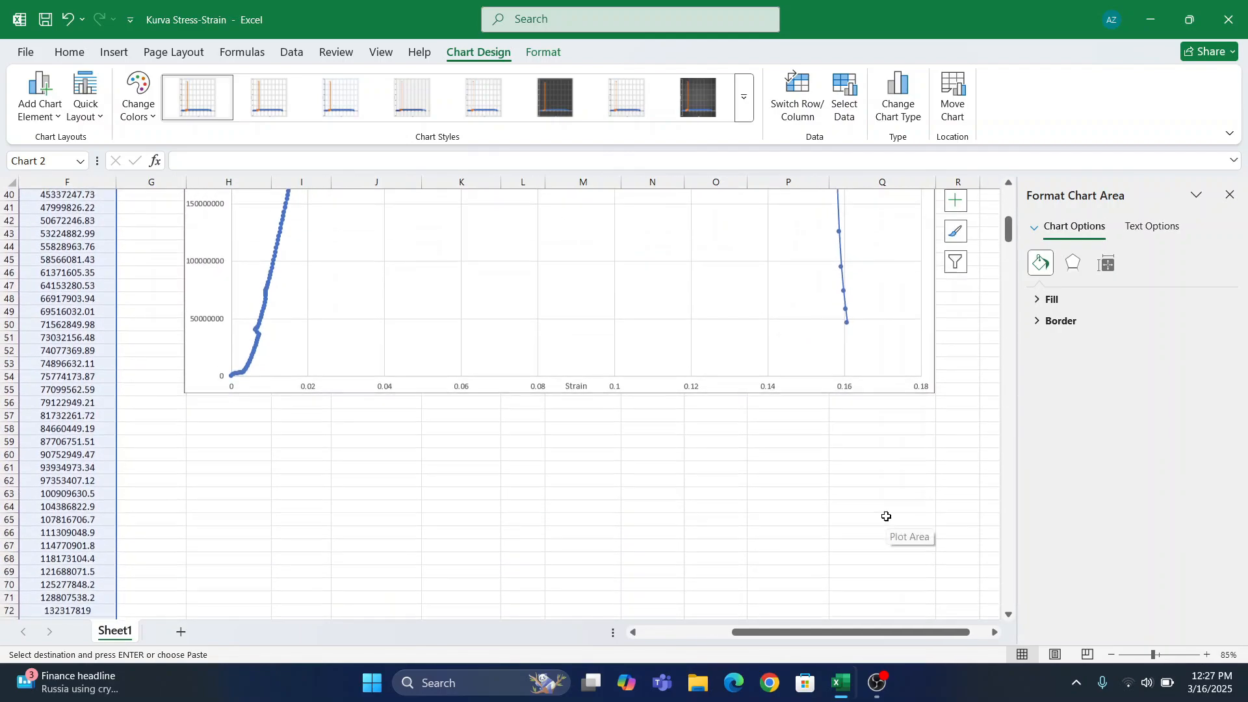
left_click(784, 319)
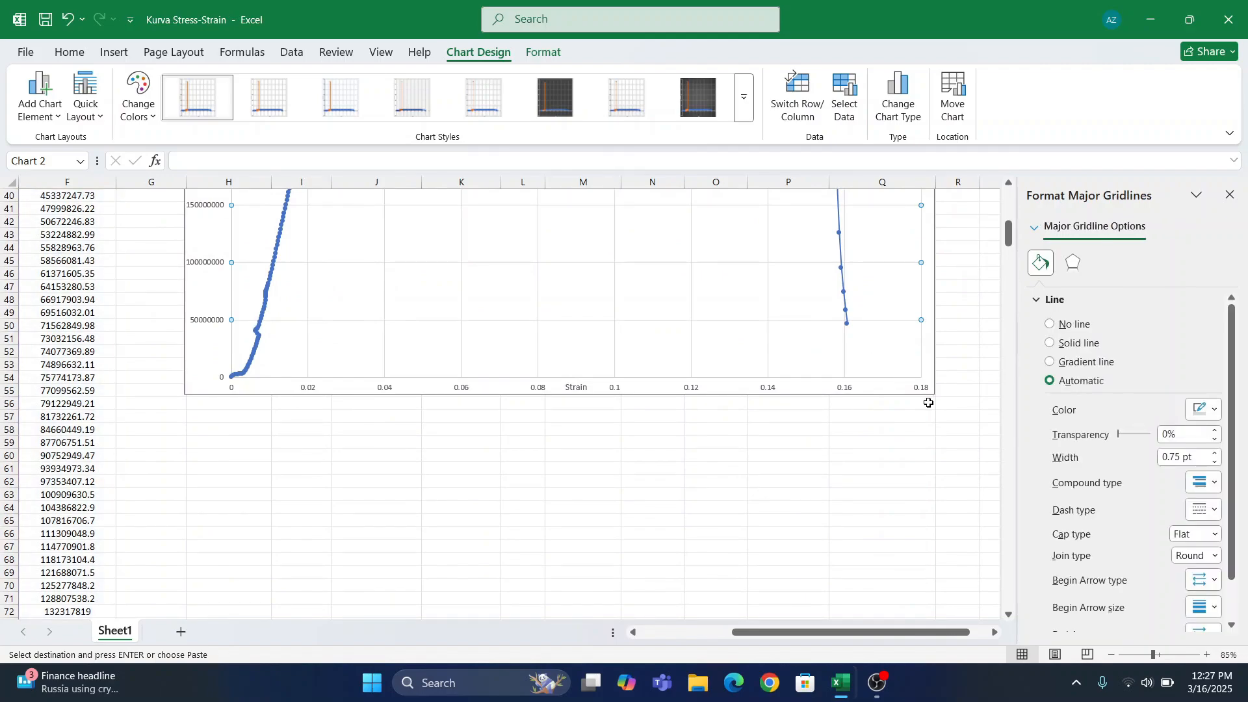
- Enlarge the stress-strain chart down to about row 65 and expand the plot area's fill options
left_click_drag(934, 395, 999, 529)
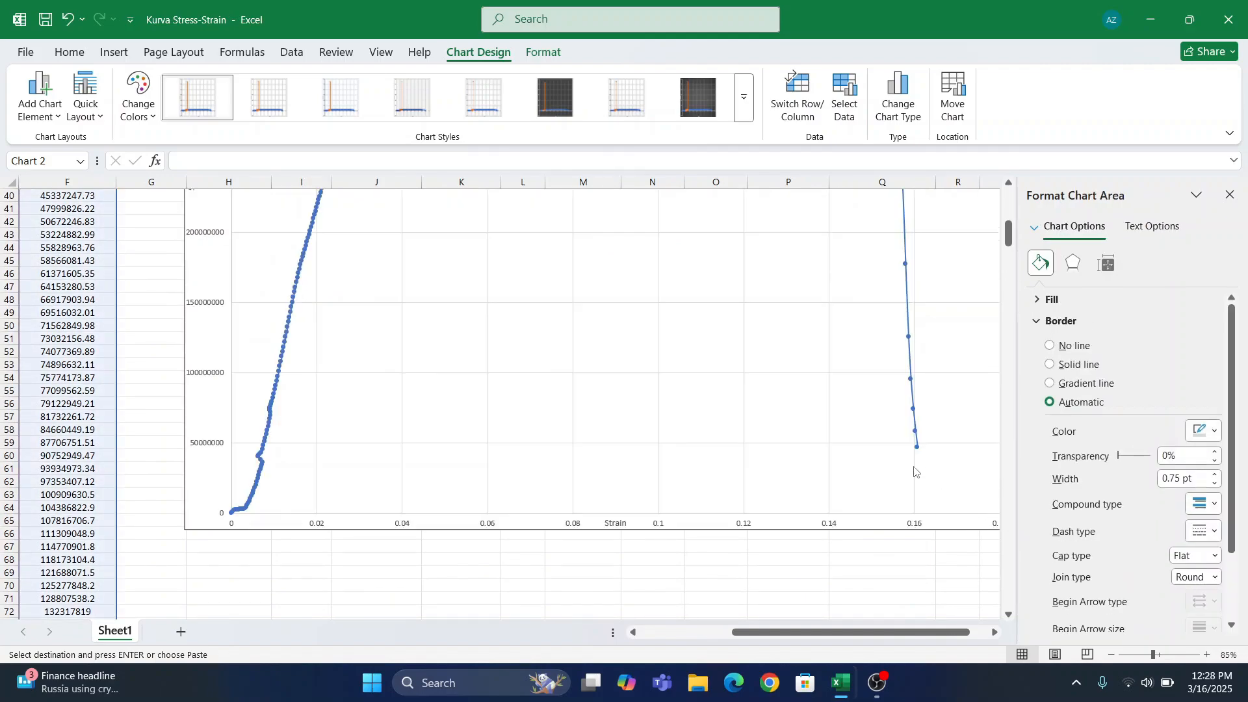
scroll(1166, 570, "down", 3)
left_click(909, 427)
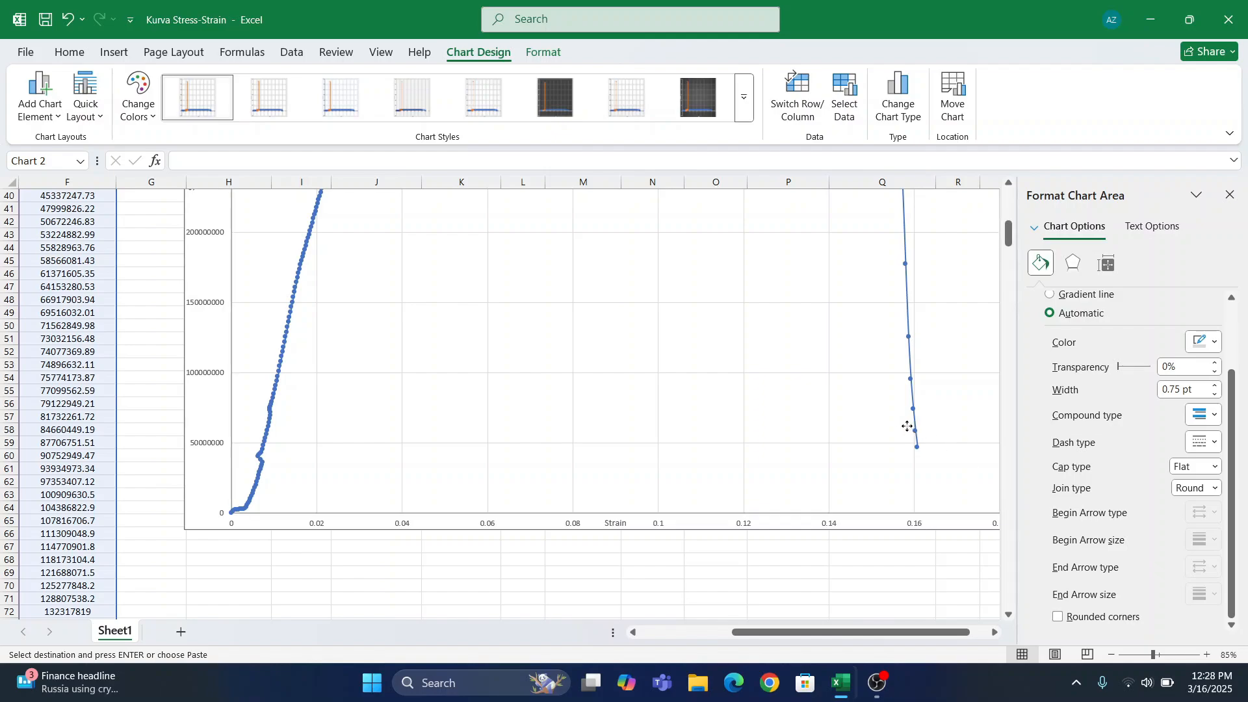
scroll(1051, 467, "up", 1)
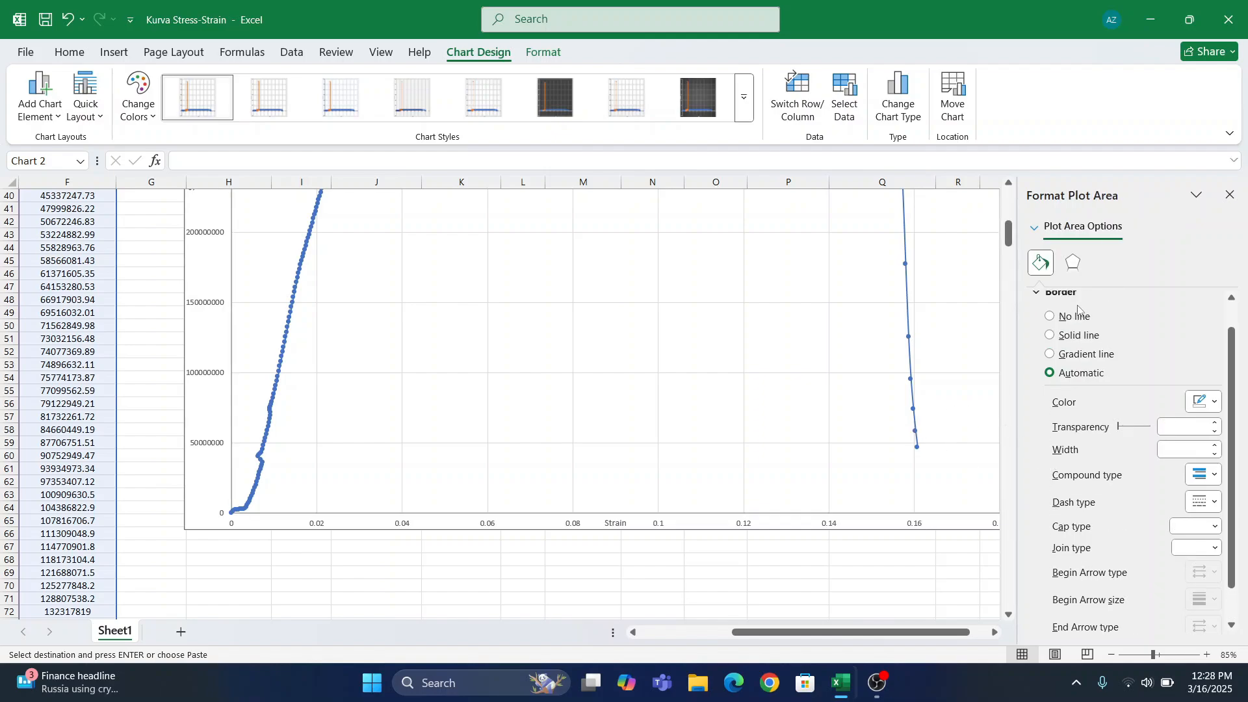
scroll(1108, 310, "up", 1)
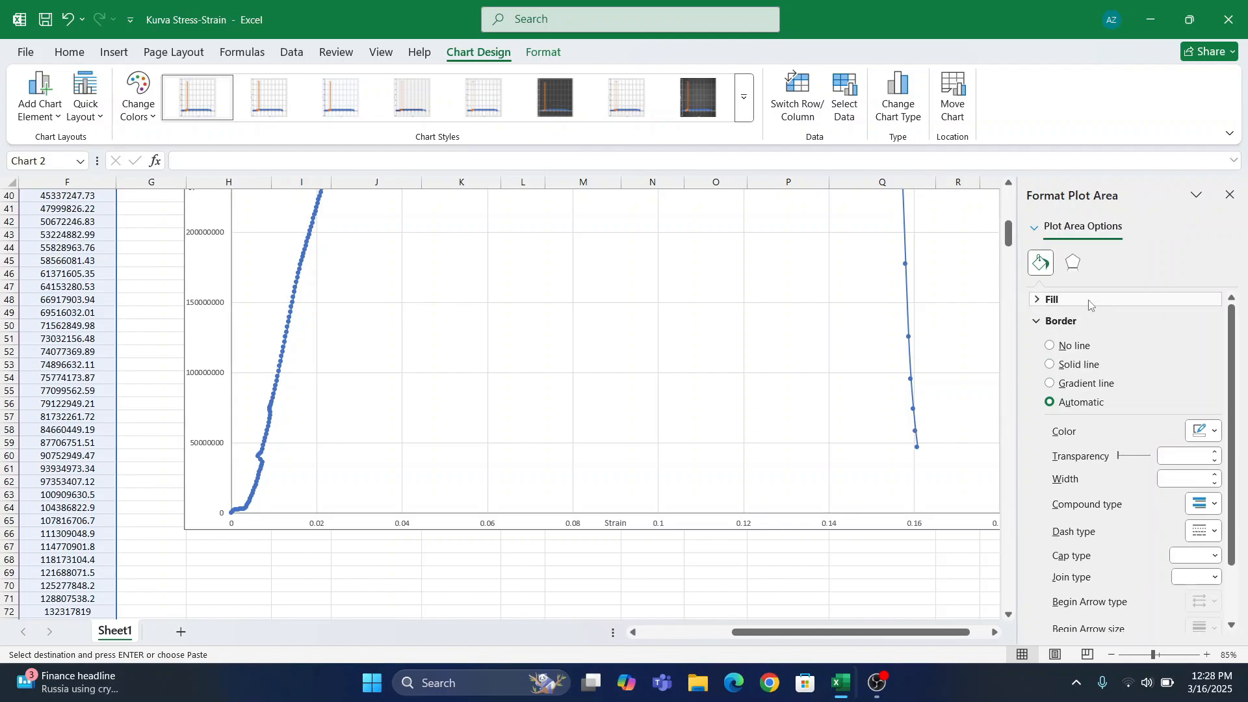
left_click(1091, 304)
scroll(510, 422, "up", 1)
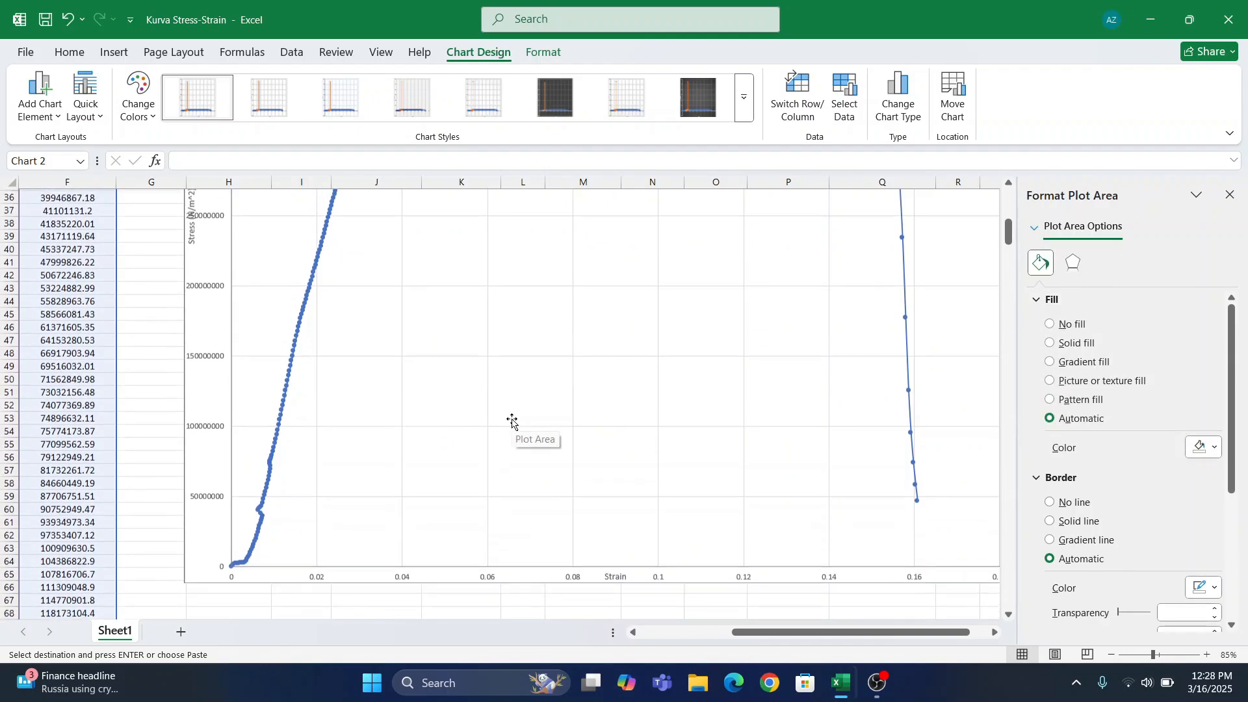
- Enlarge the stress-strain chart further until it reaches about row 81 and the end of column U
scroll(293, 312, "up", 2)
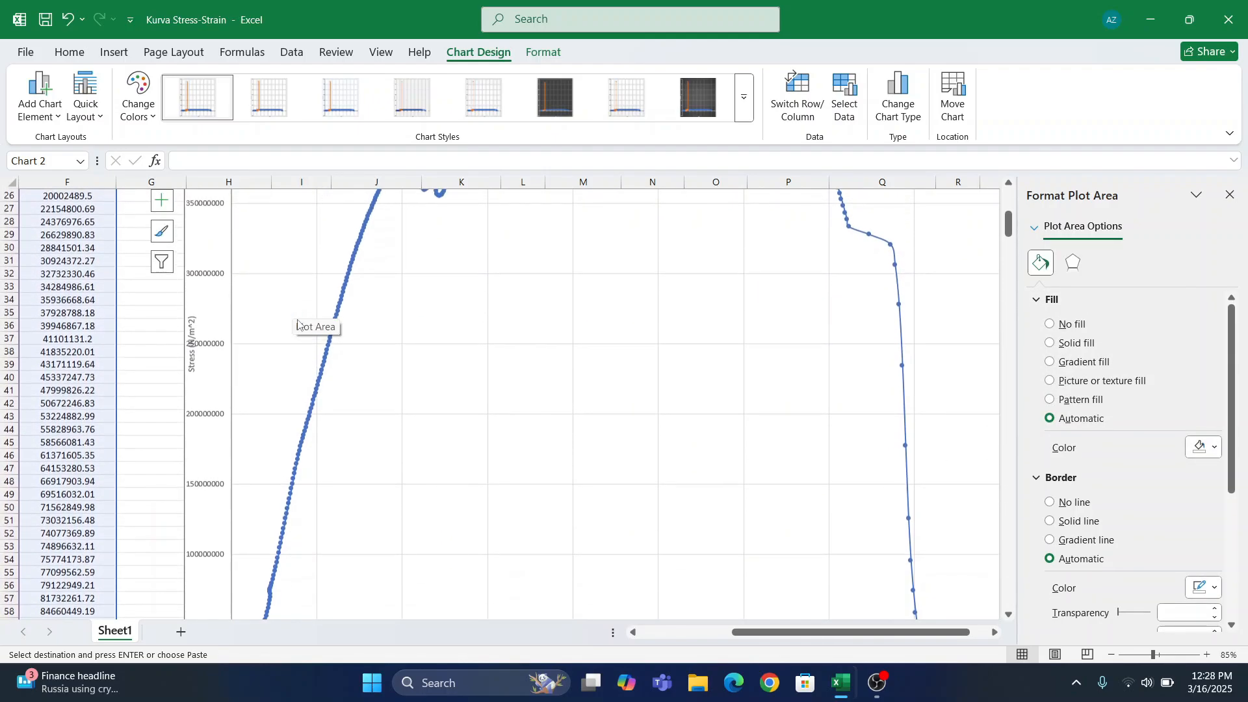
scroll(298, 377, "down", 1, "ctrl")
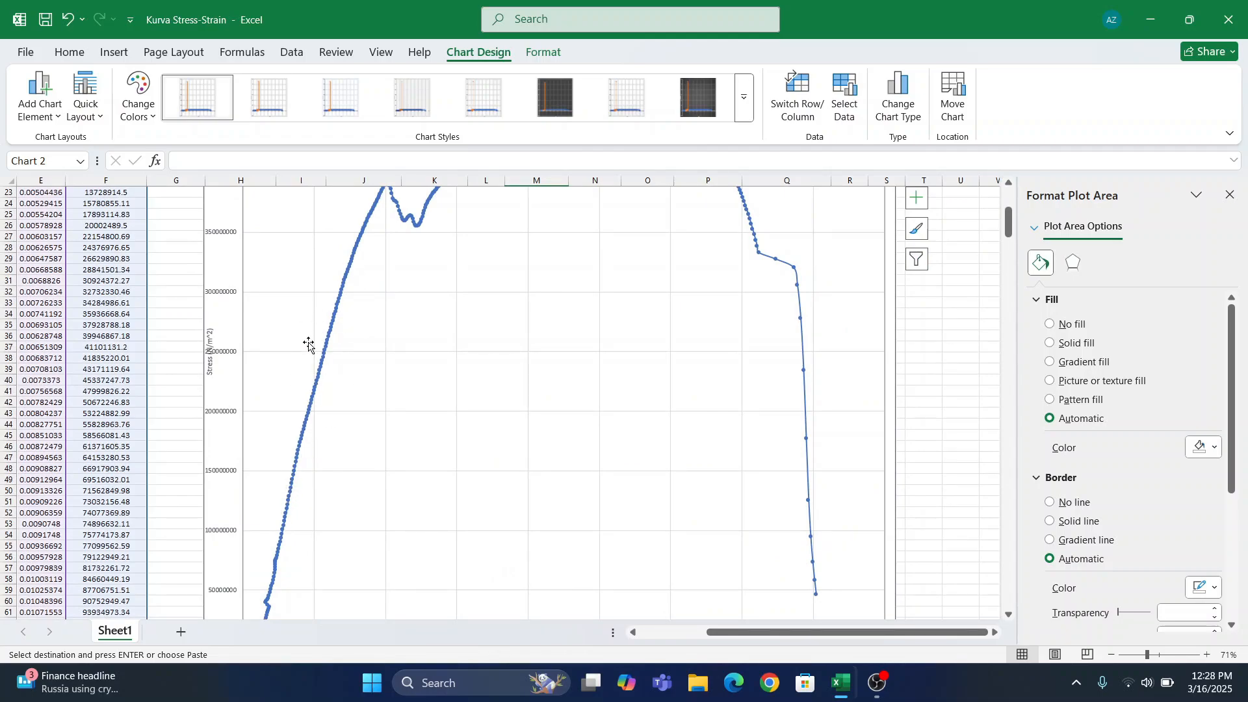
scroll(309, 344, "down", 7)
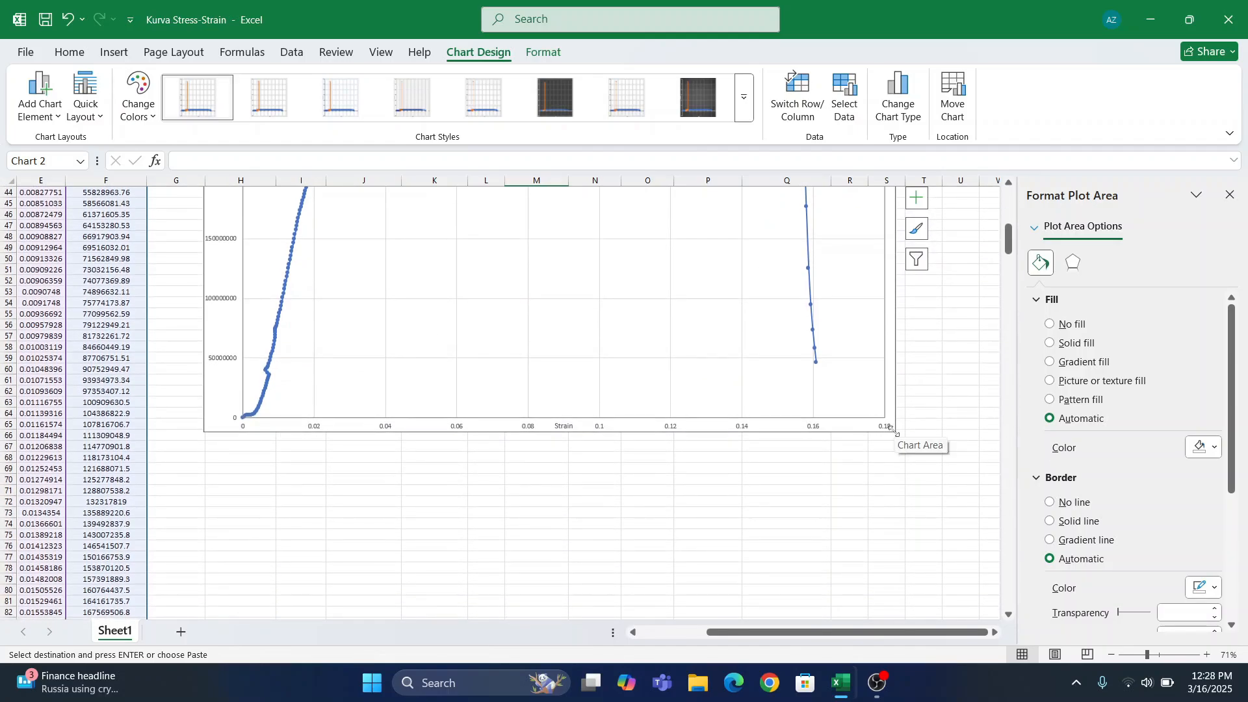
left_click_drag(891, 428, 979, 606)
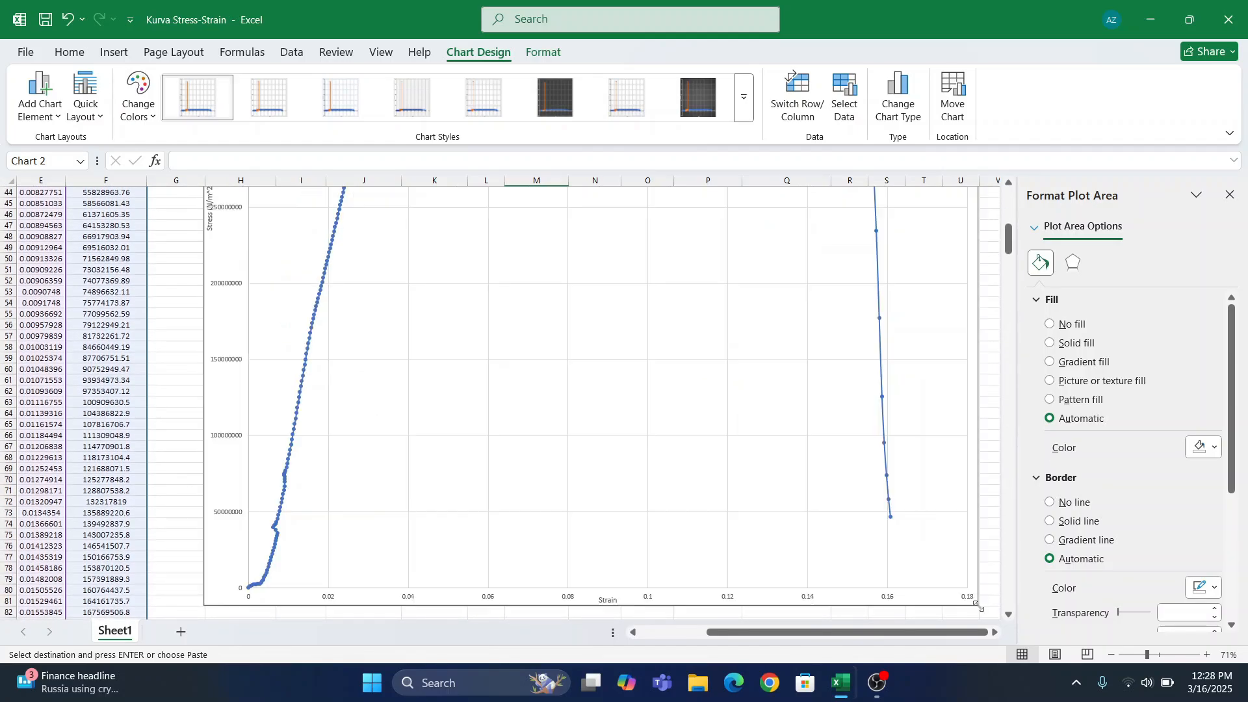
- Examine the straight rising part of the stress-strain curve and read the data point coordinates just above 300000000 N/m^2
scroll(384, 325, "up", 3)
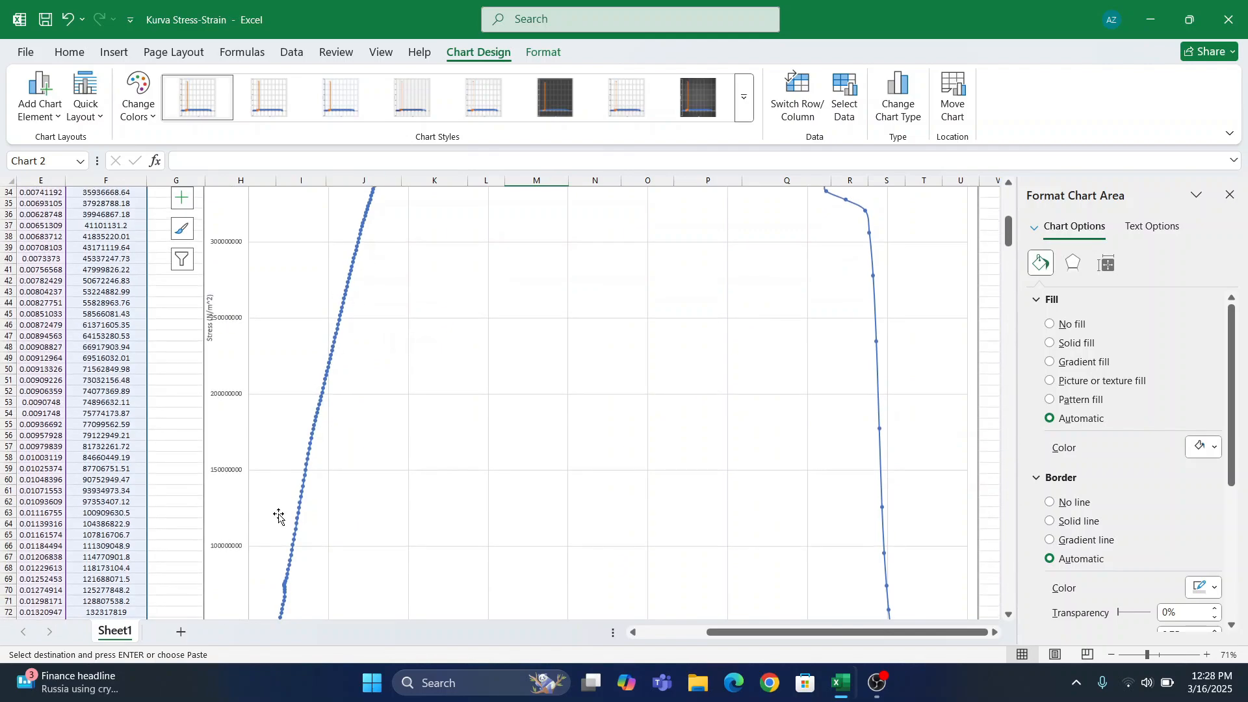
scroll(278, 516, "down", 3)
scroll(295, 401, "up", 4)
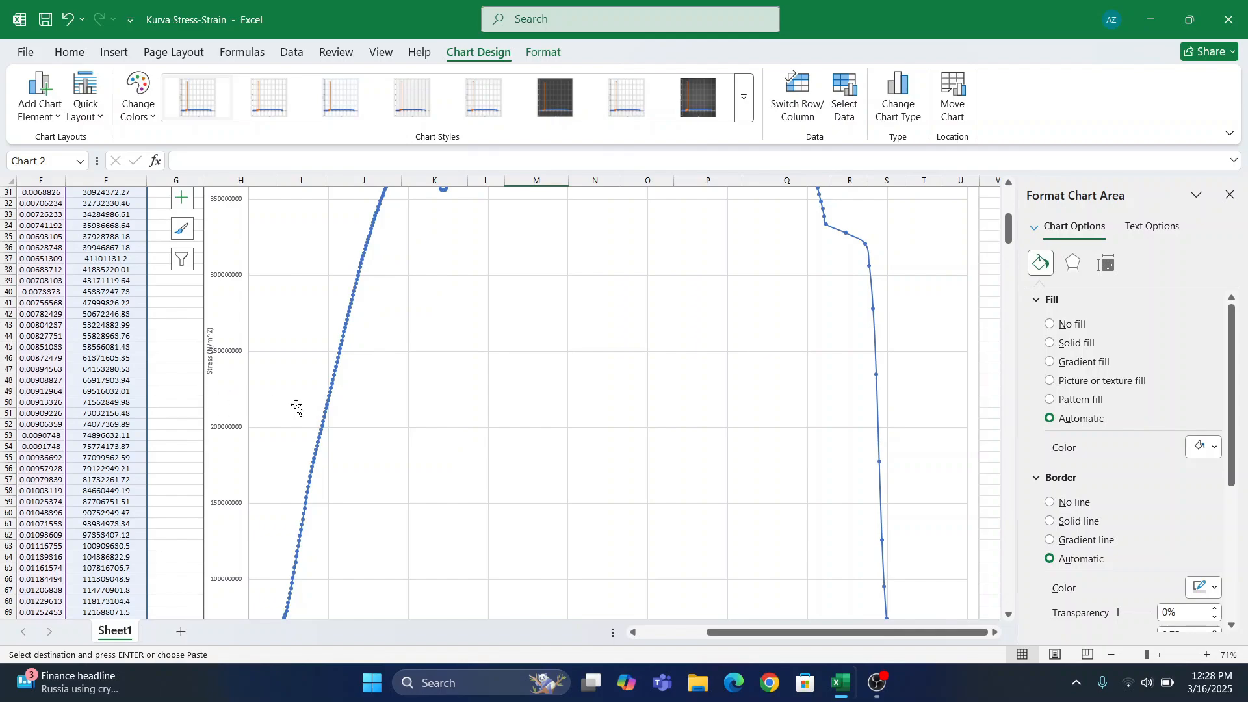
scroll(296, 407, "up", 2)
scroll(296, 406, "up", 5)
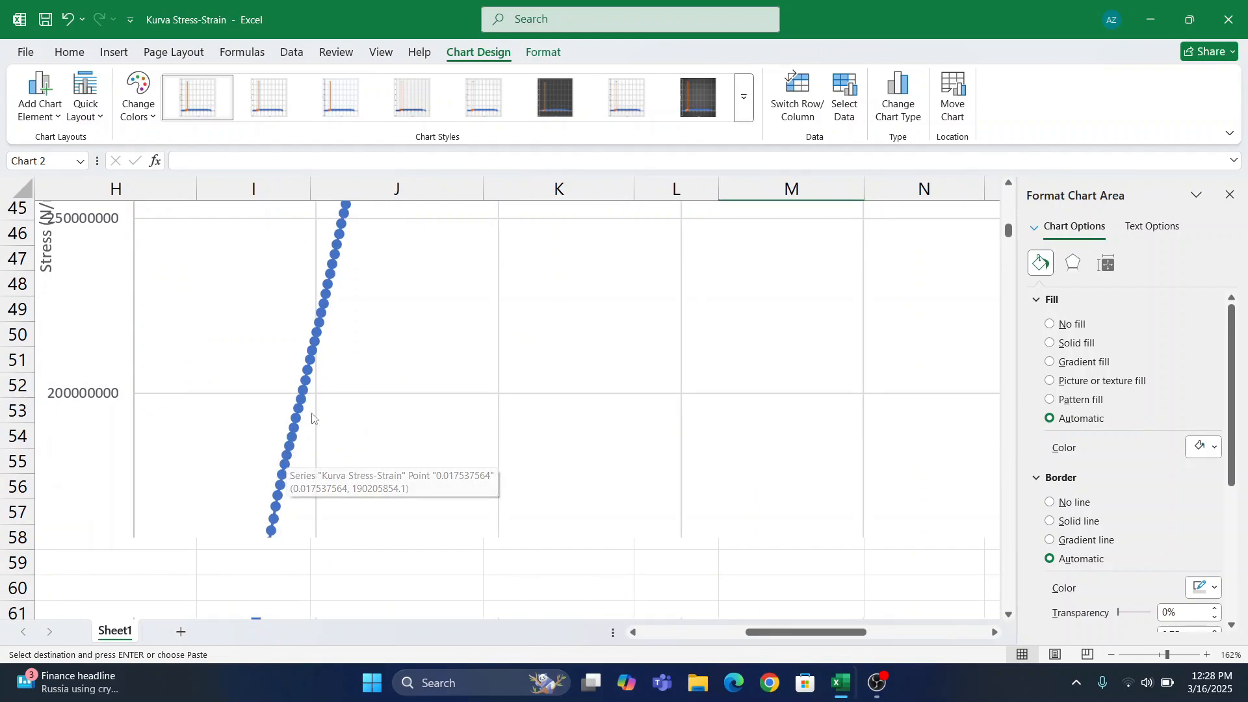
scroll(312, 418, "up", 4)
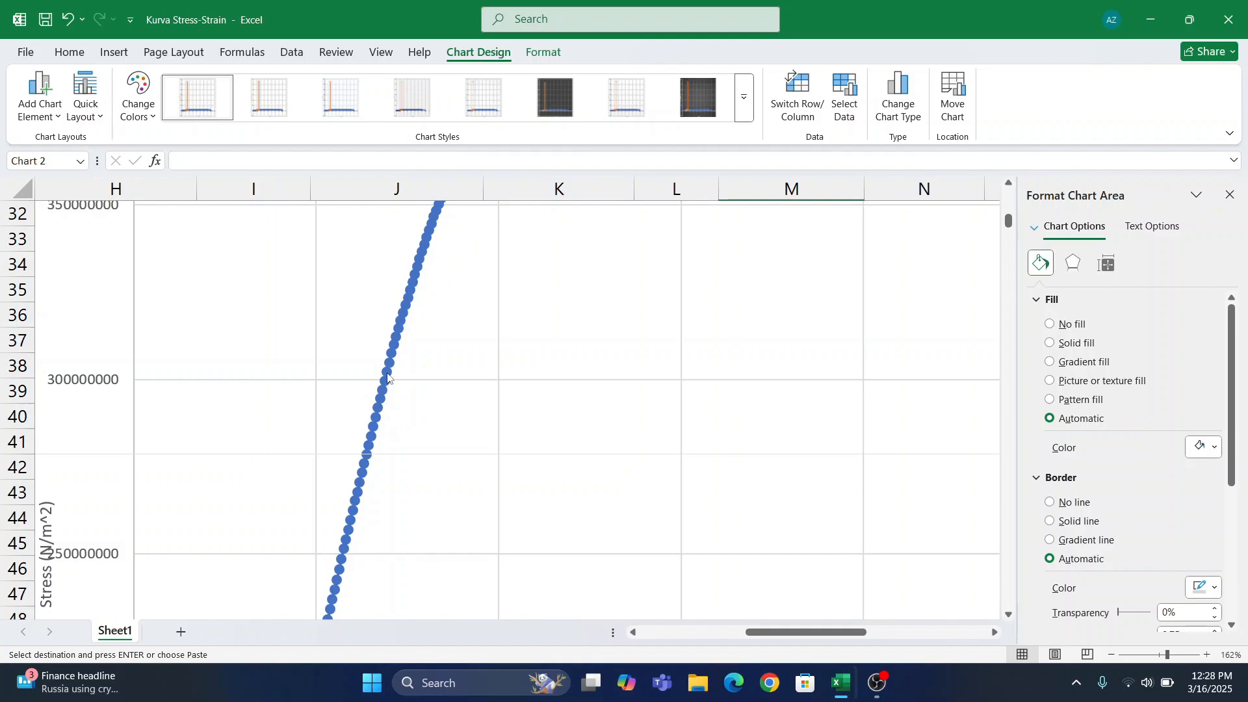
mouse_move(387, 377)
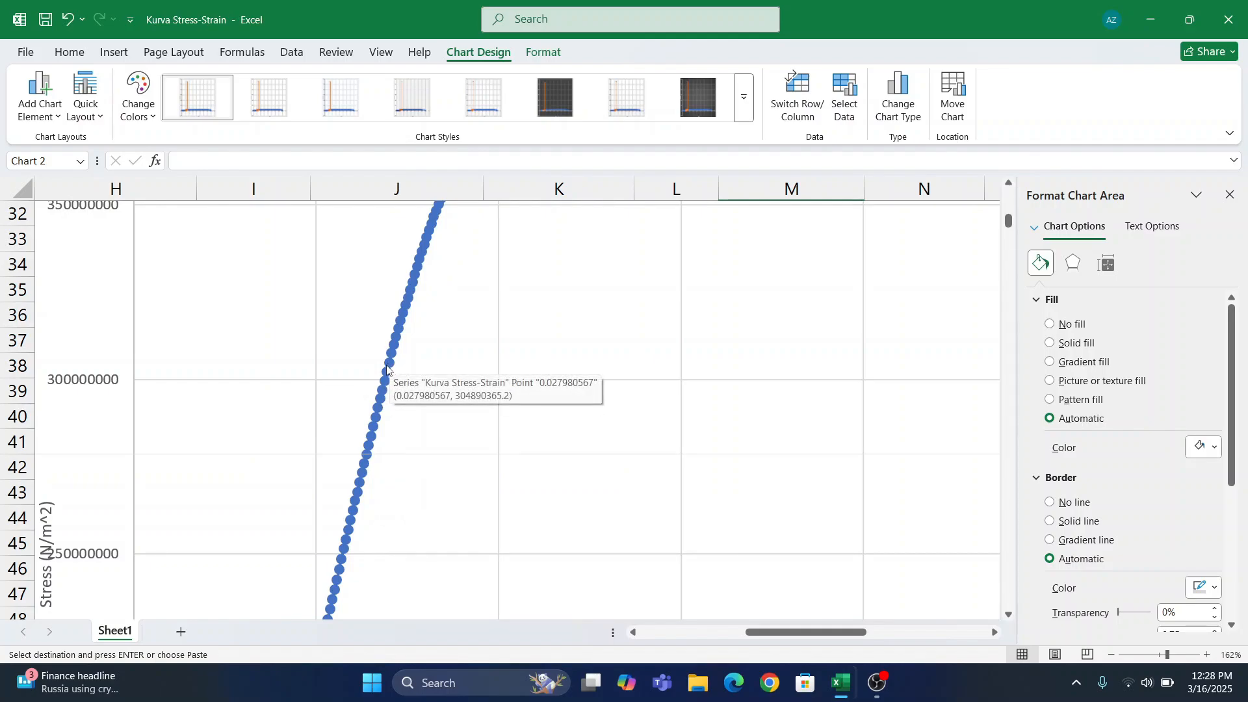
- Close the chart formatting pane and inspect where the curve's straight section begins, between about 150000000 and 200000000 N/m^2
scroll(387, 369, "down", 7, "ctrl")
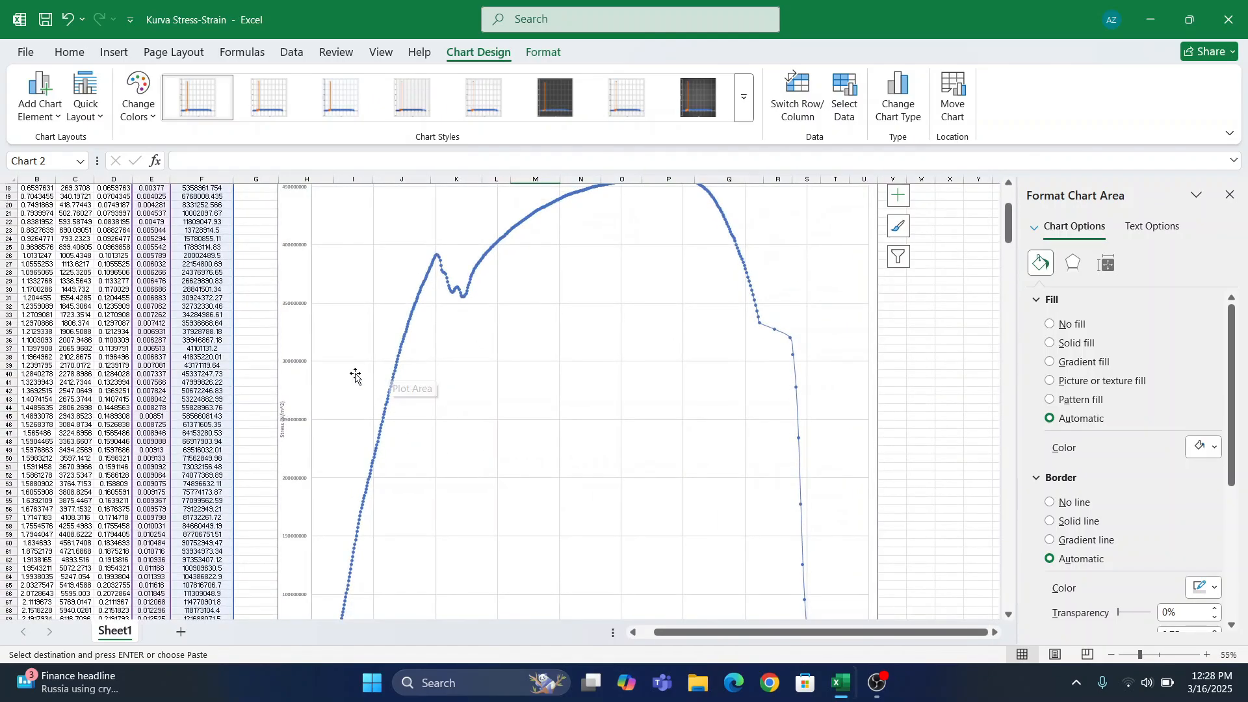
scroll(301, 391, "down", 1, "ctrl")
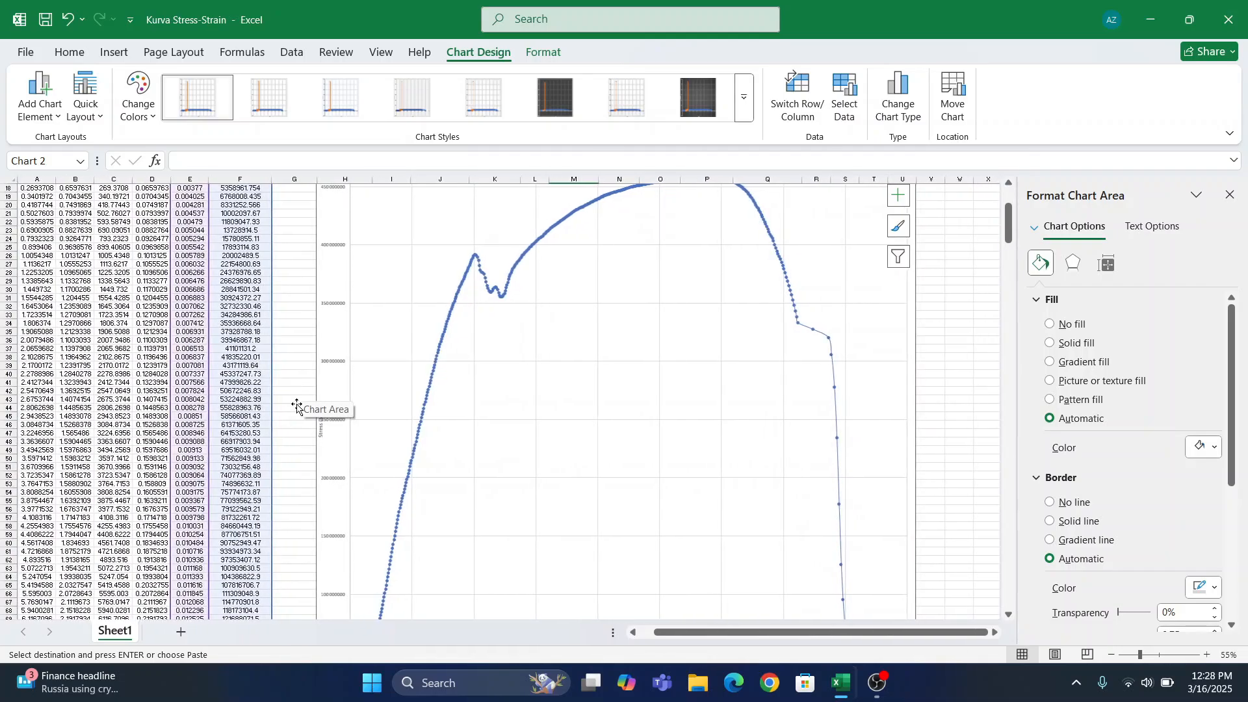
left_click(293, 406)
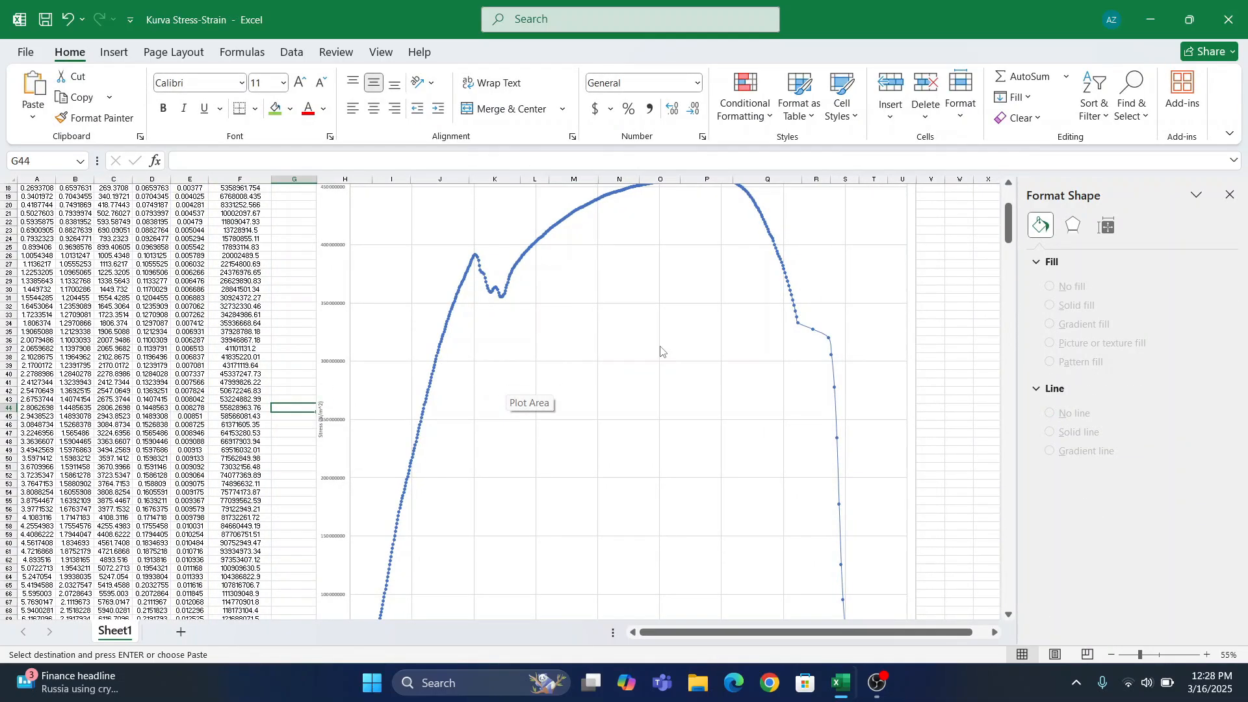
left_click(1230, 195)
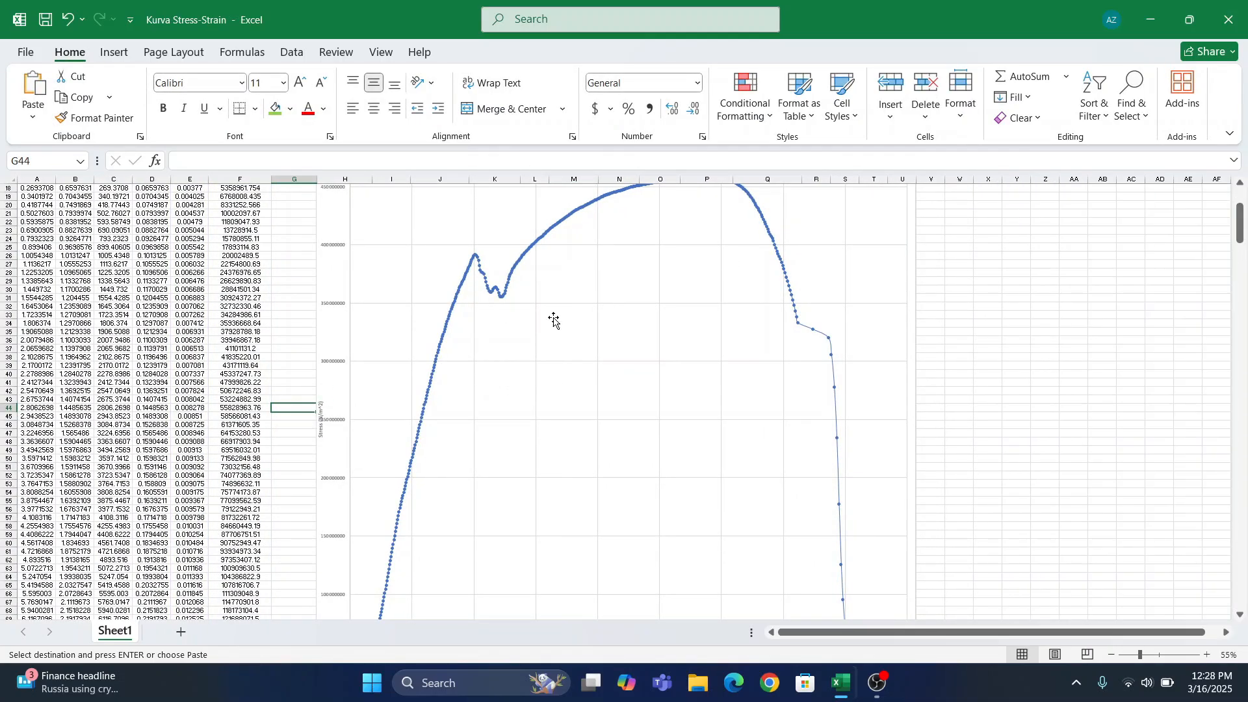
scroll(259, 383, "down", 3)
scroll(258, 382, "up", 5)
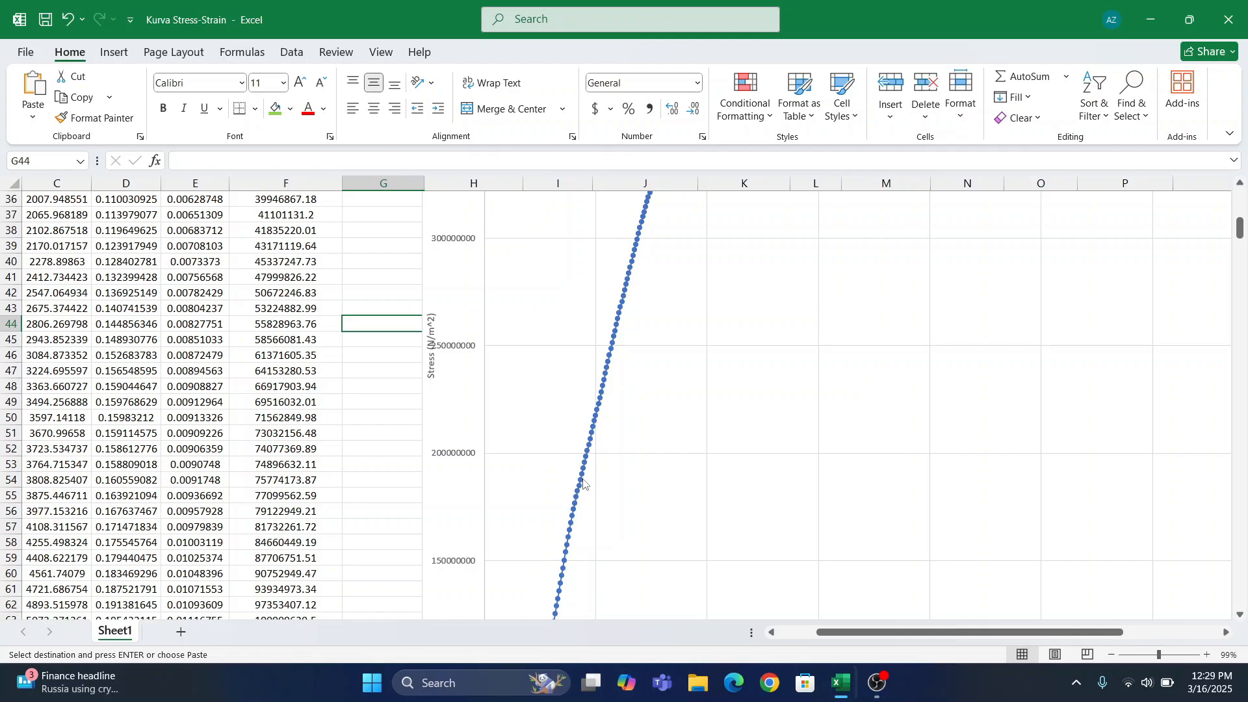
mouse_move(581, 495)
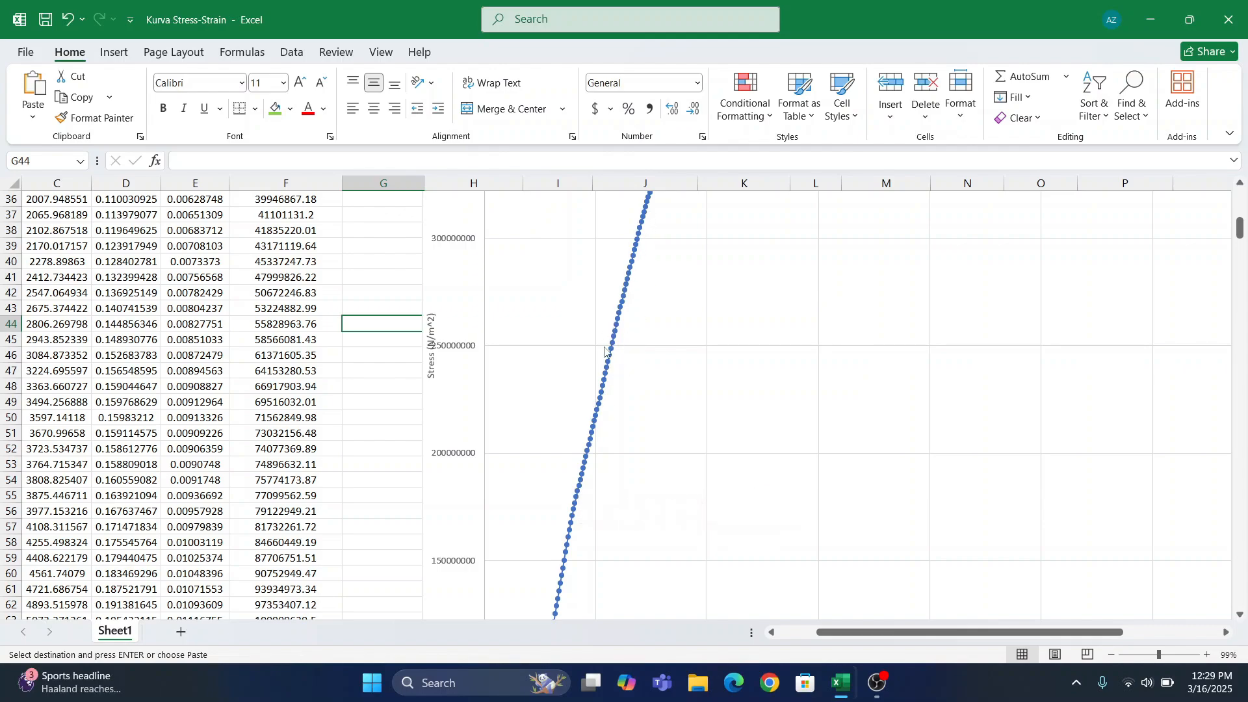
scroll(605, 351, "down", 2)
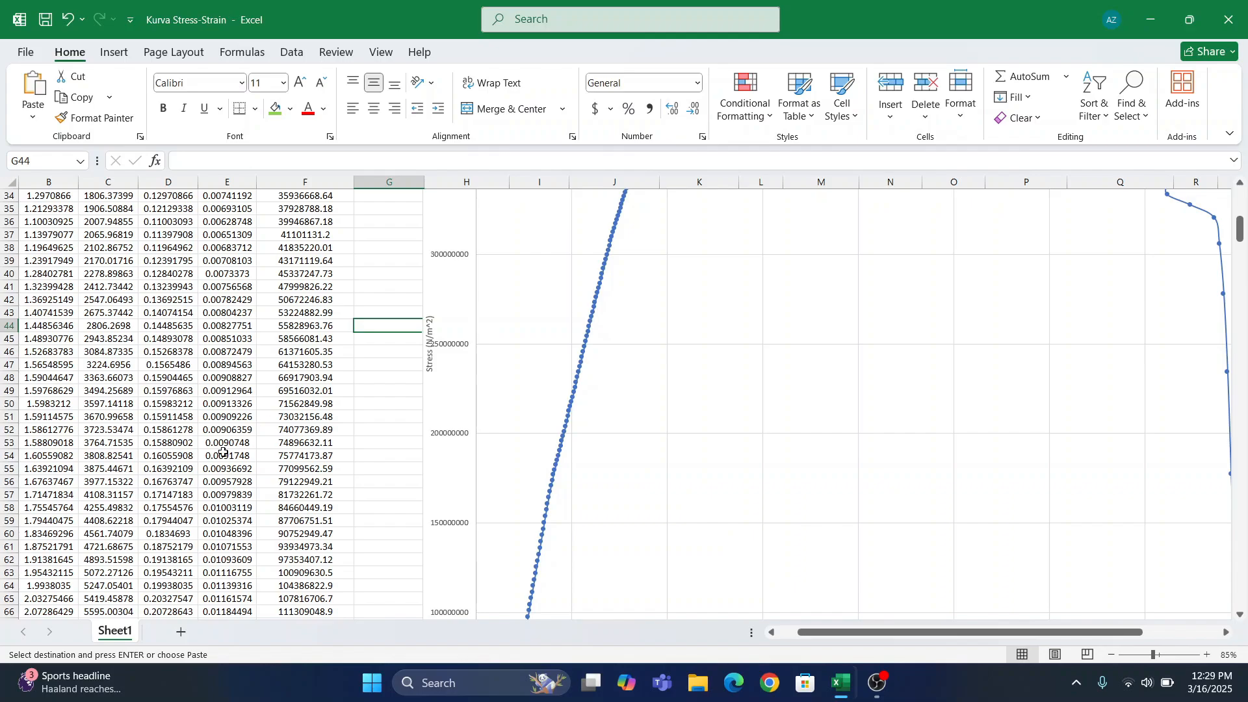
- Highlight the strain and stress values of the curve's straight section, E88:F132, with yellow fill
scroll(223, 453, "down", 12)
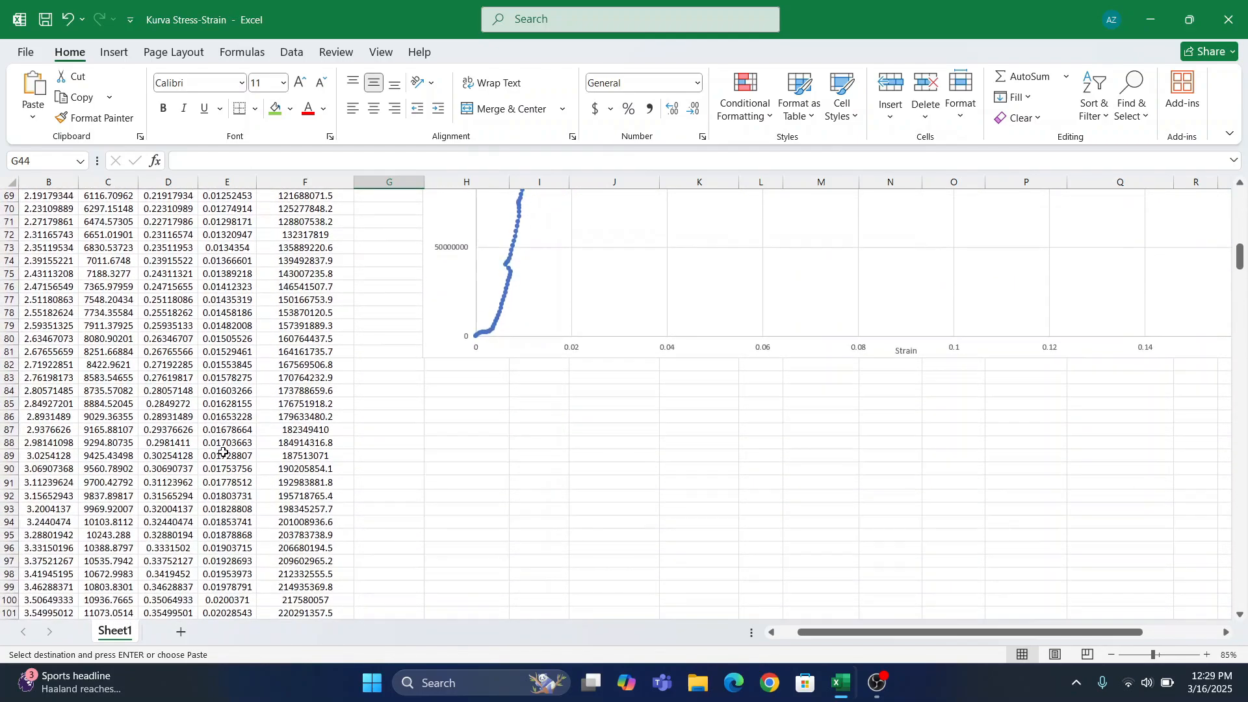
left_click(231, 442)
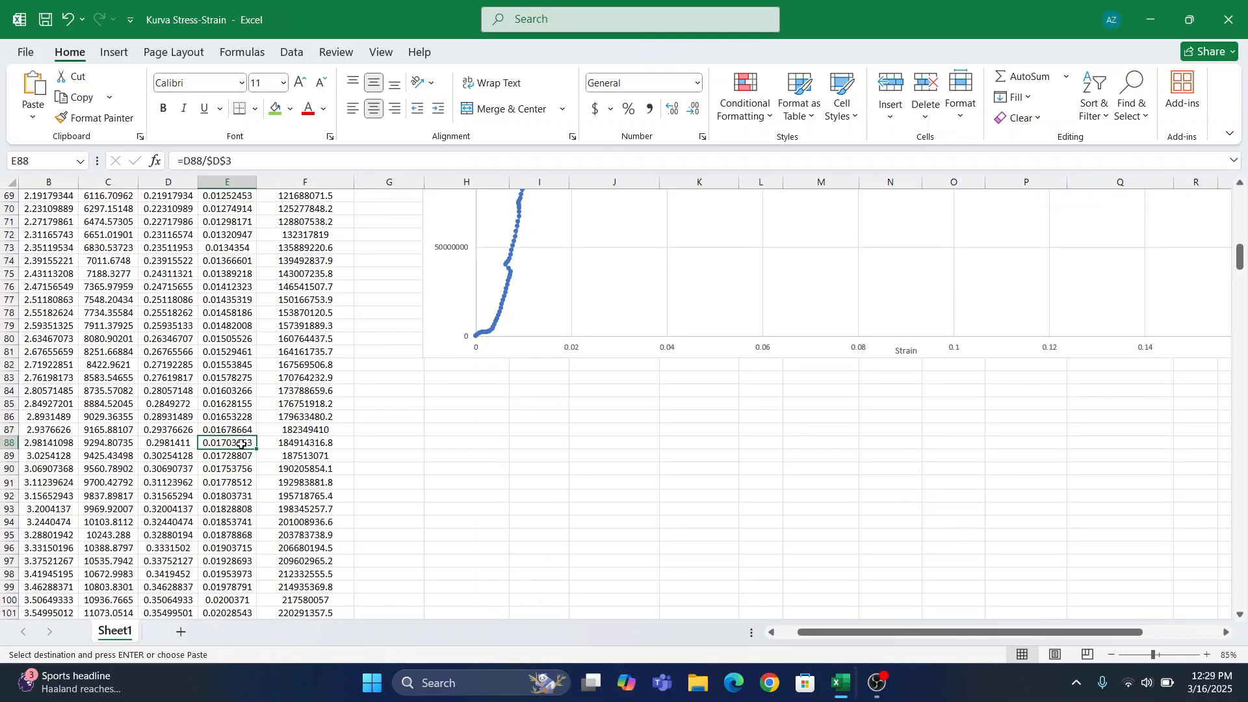
scroll(244, 444, "down", 6)
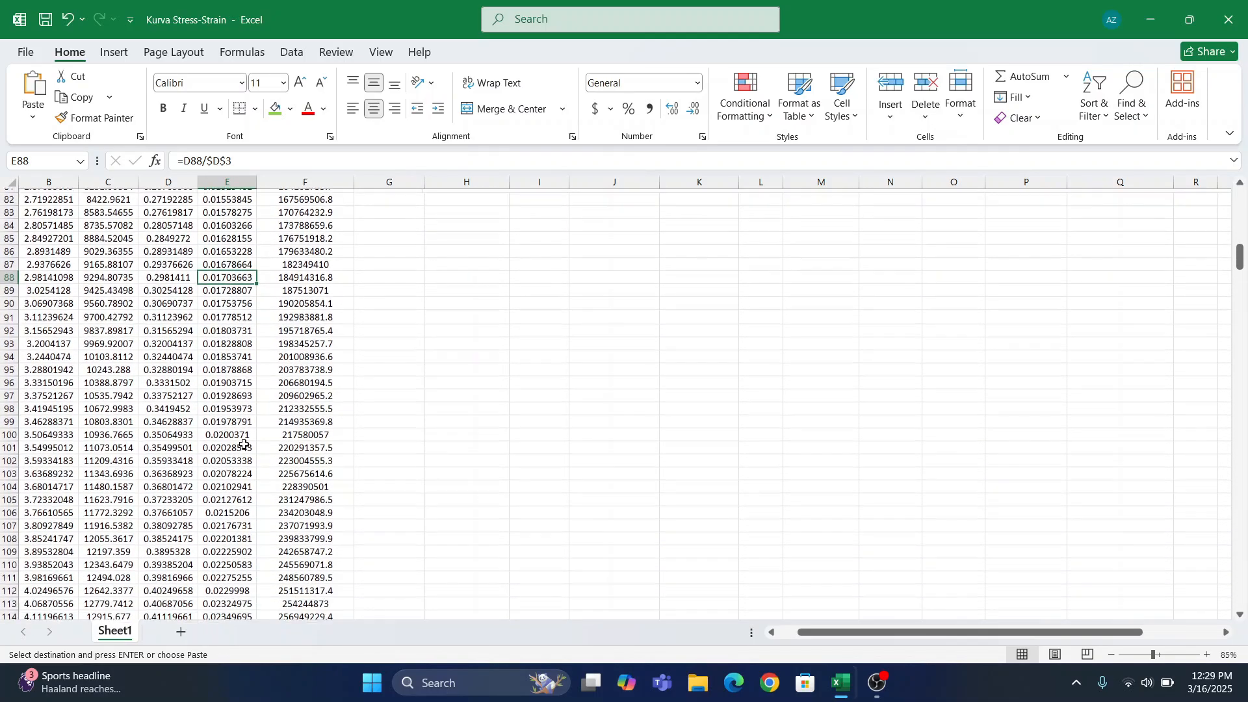
scroll(243, 444, "down", 8)
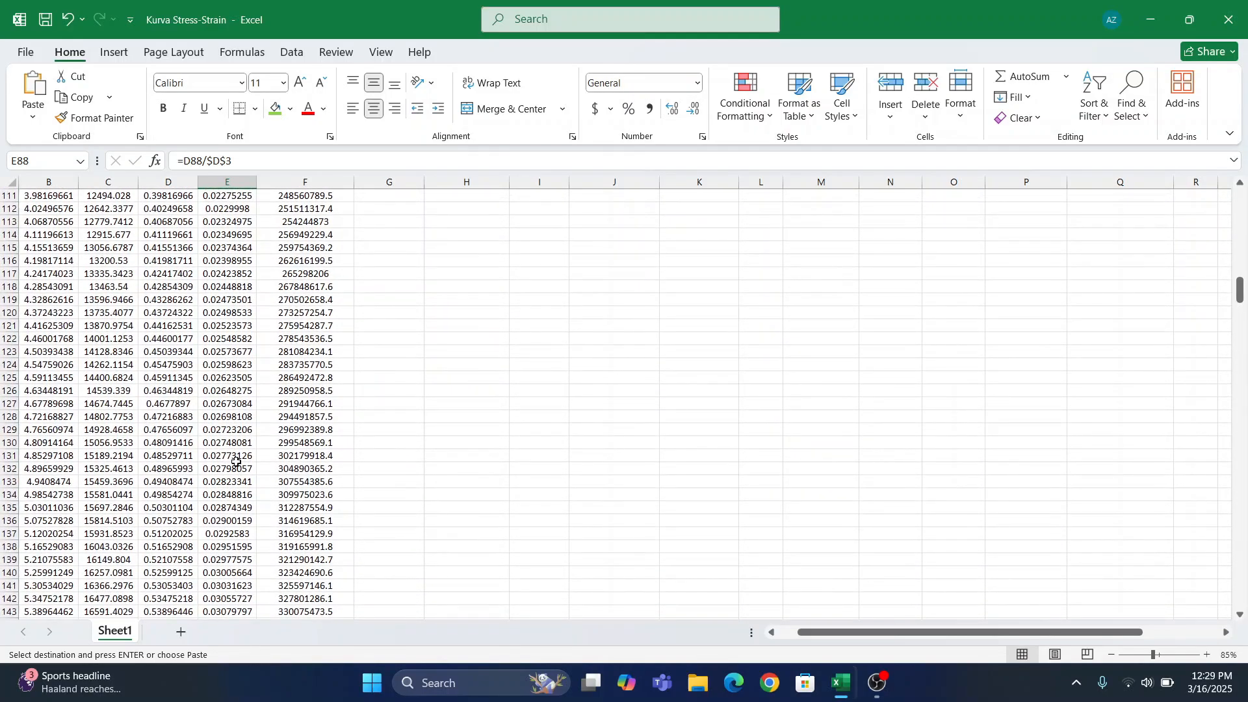
left_click(236, 470, "shift")
key("ctrl+v")
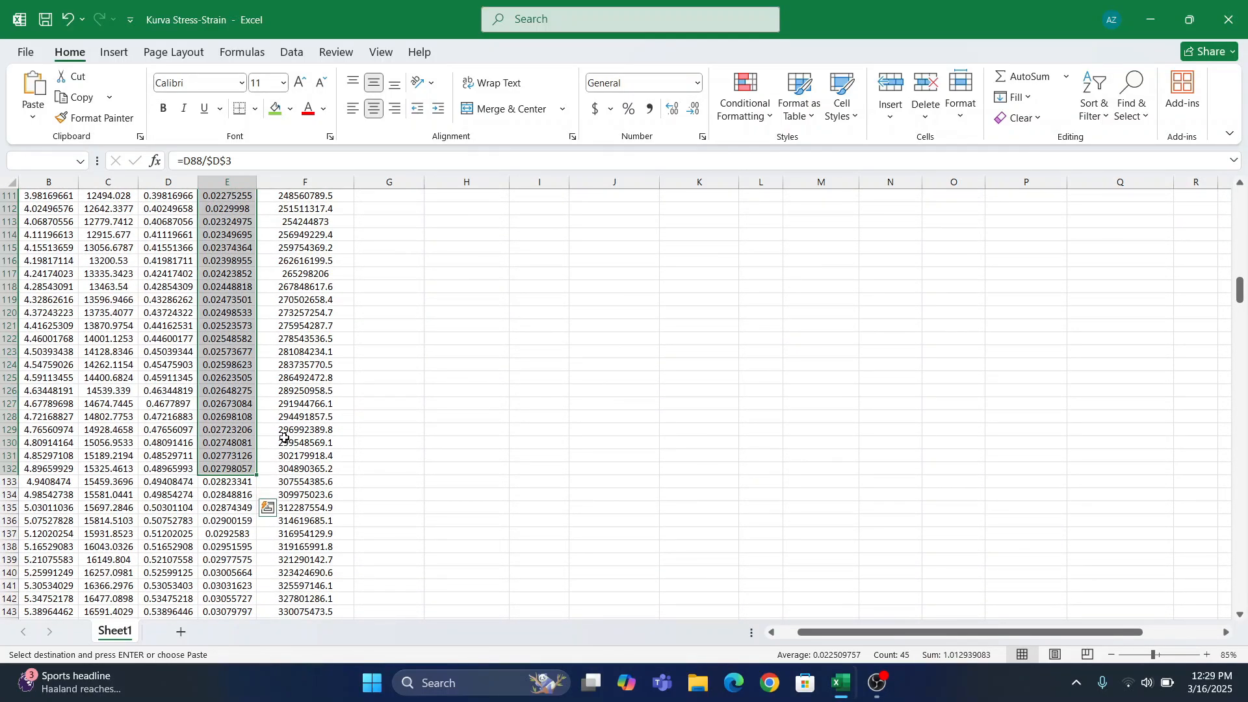
scroll(284, 438, "up", 1)
key("shift+Right")
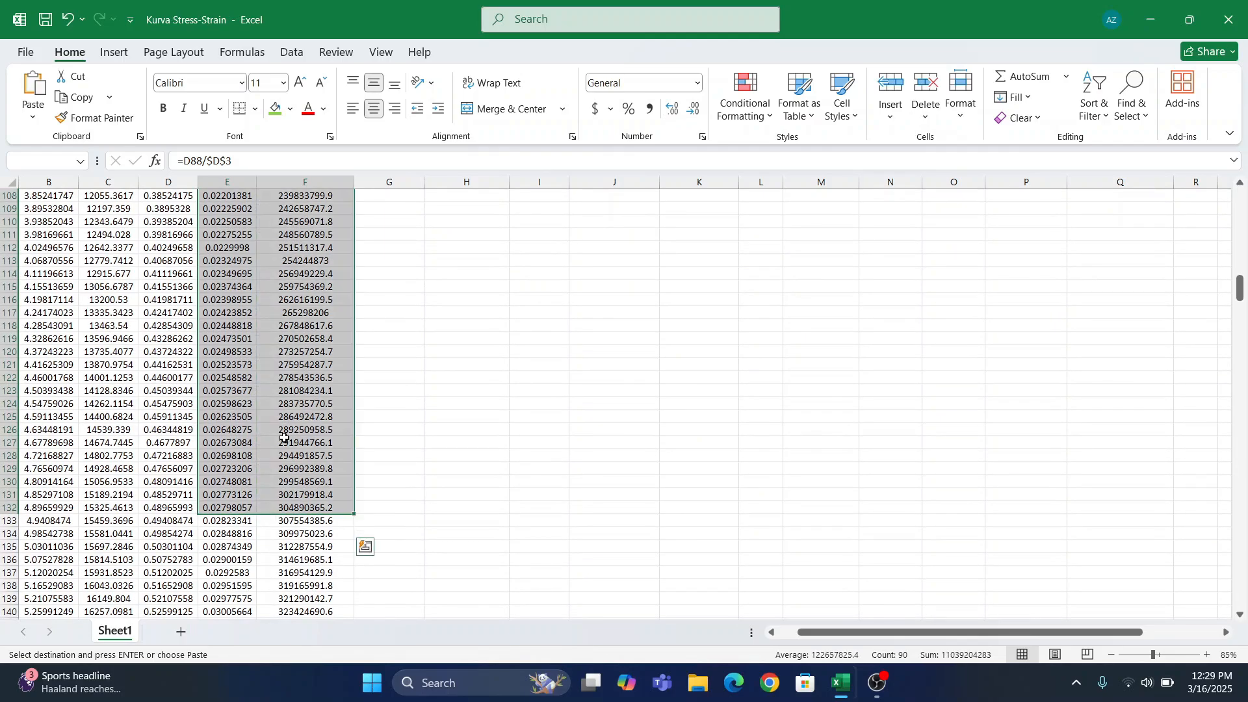
scroll(303, 283, "up", 10)
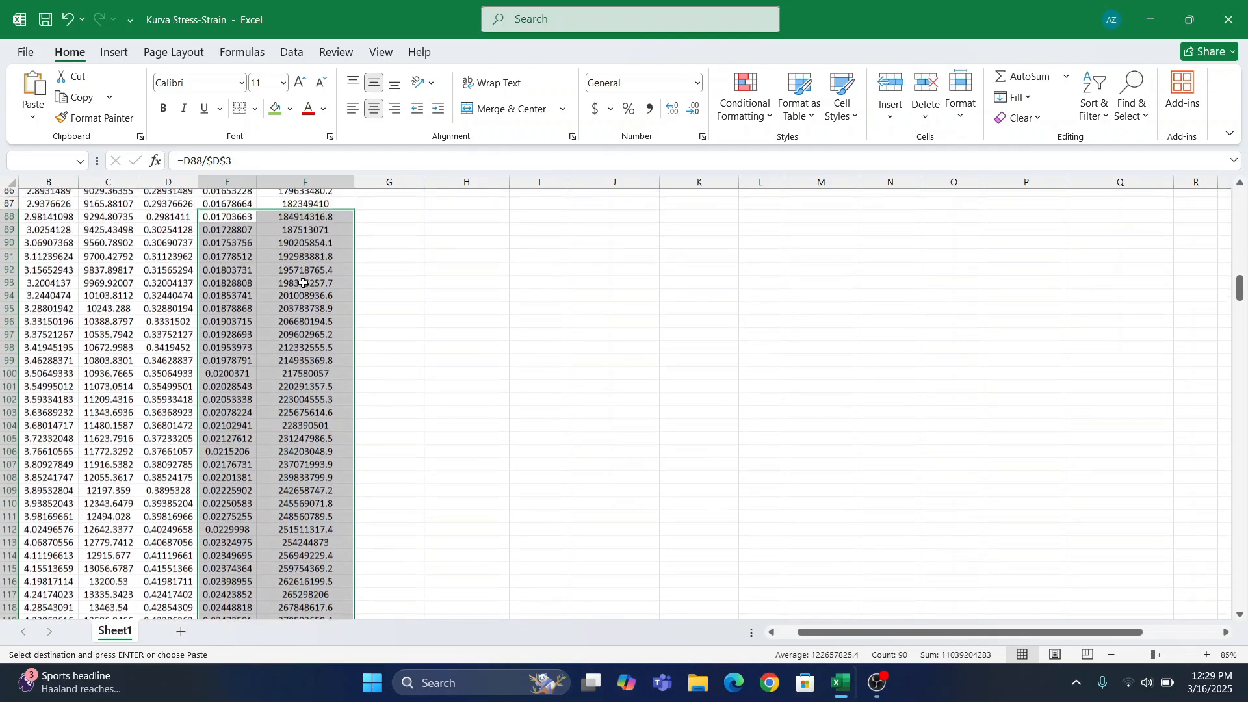
left_click(290, 110)
left_click(344, 353)
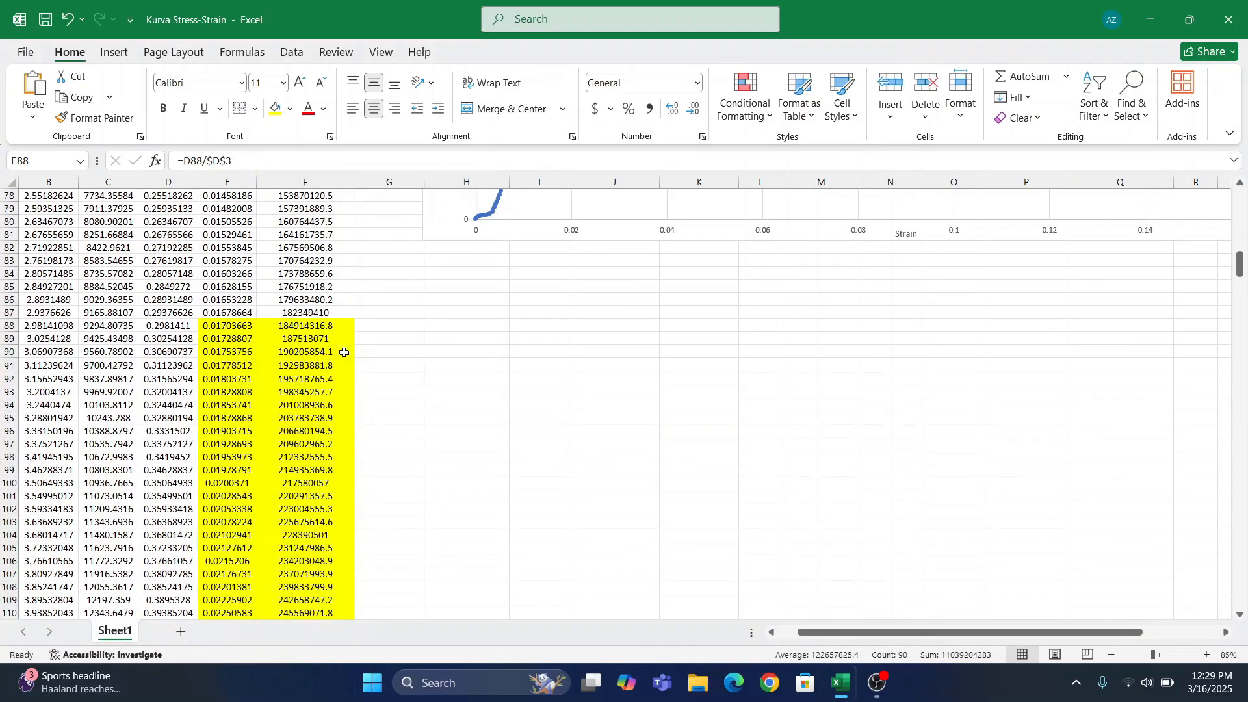
- Insert an empty scatter chart with smooth lines and markers and place its upper-left corner at cell H88, beside the highlighted data
scroll(343, 370, "down", 9)
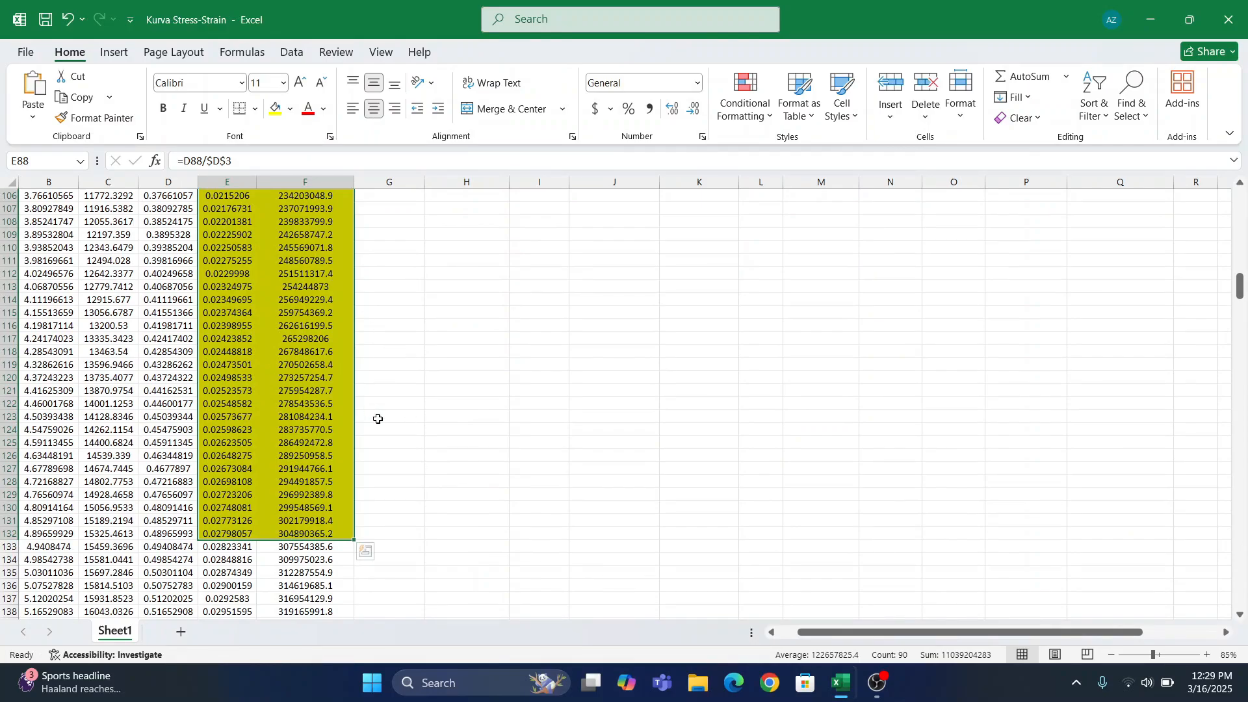
scroll(376, 418, "down", 1)
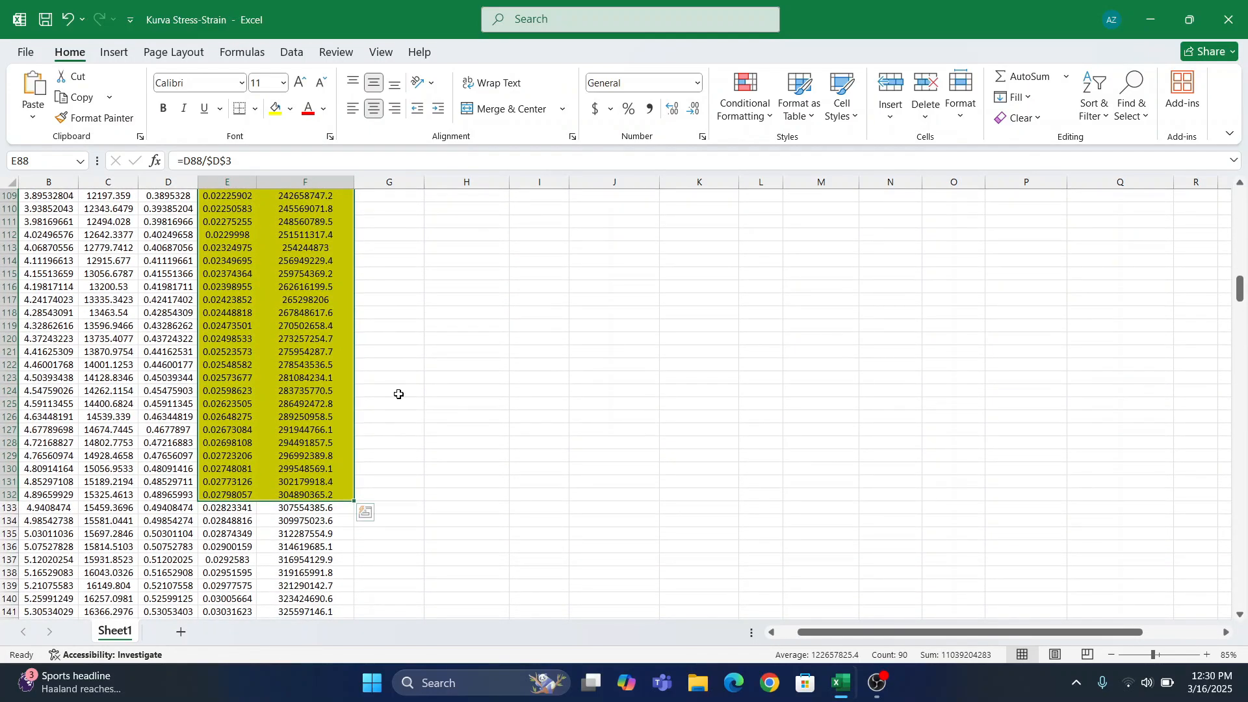
scroll(438, 290, "up", 3)
left_click(466, 340)
scroll(467, 390, "up", 3)
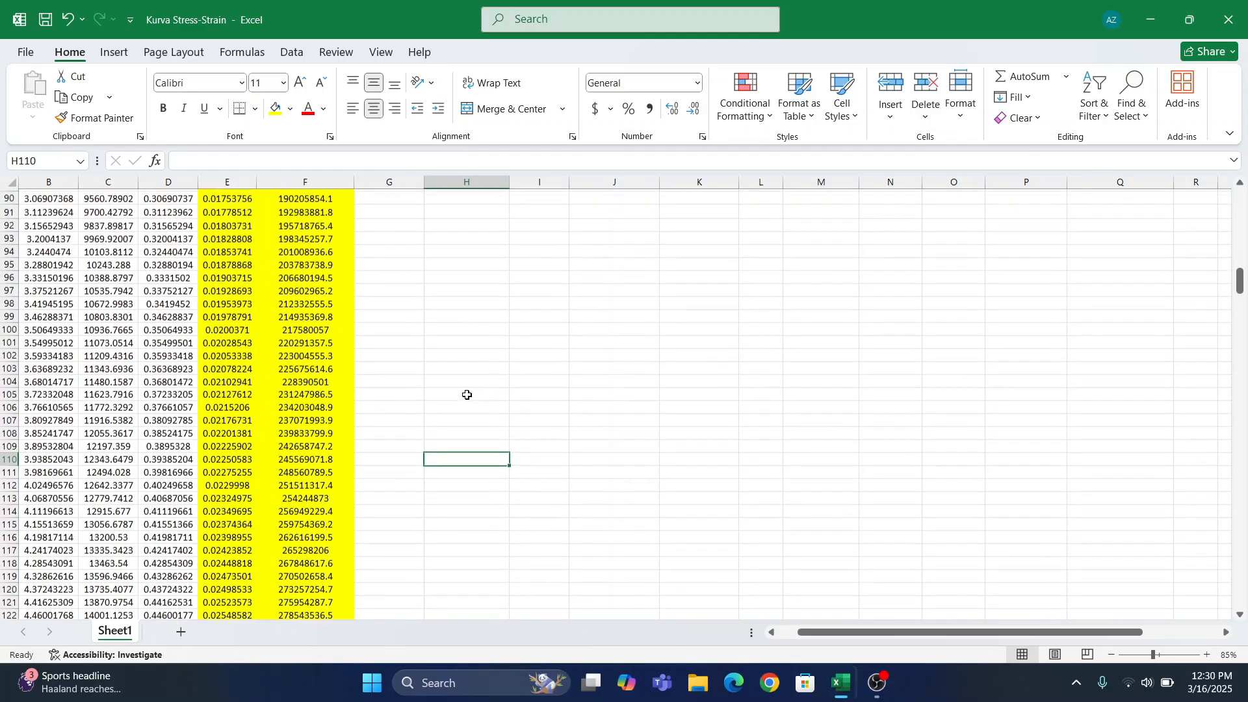
scroll(462, 377, "up", 5)
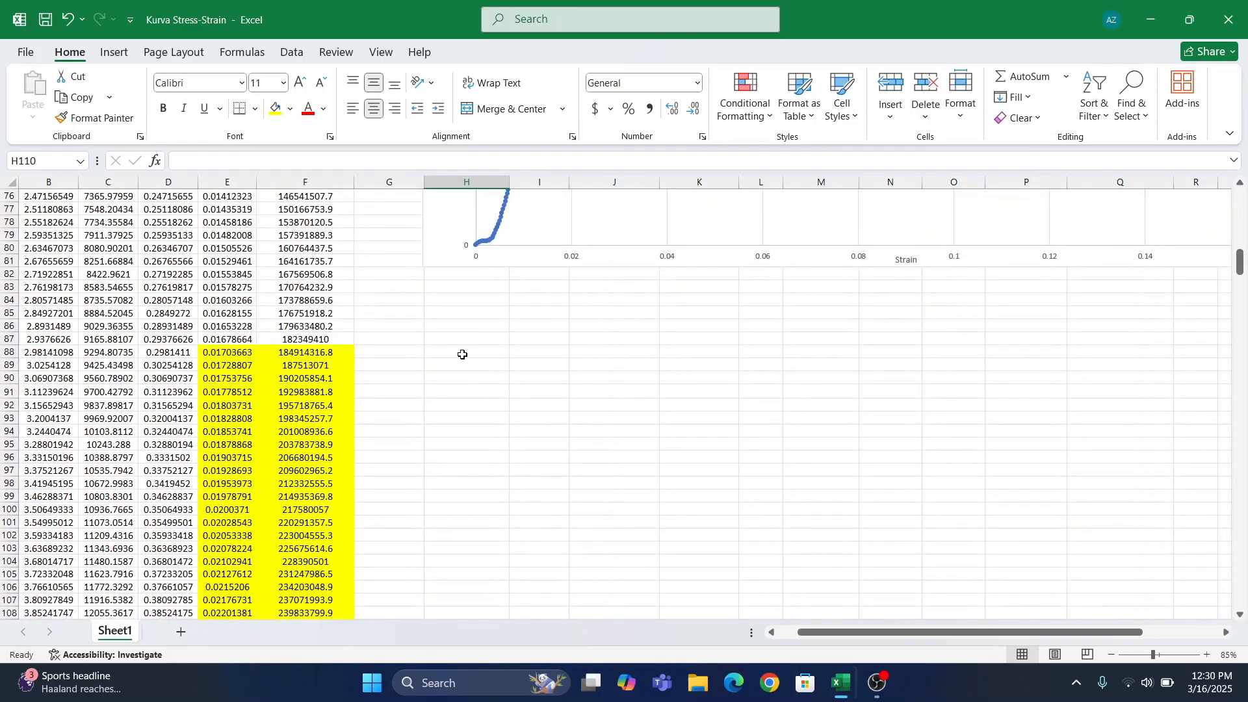
left_click(462, 355)
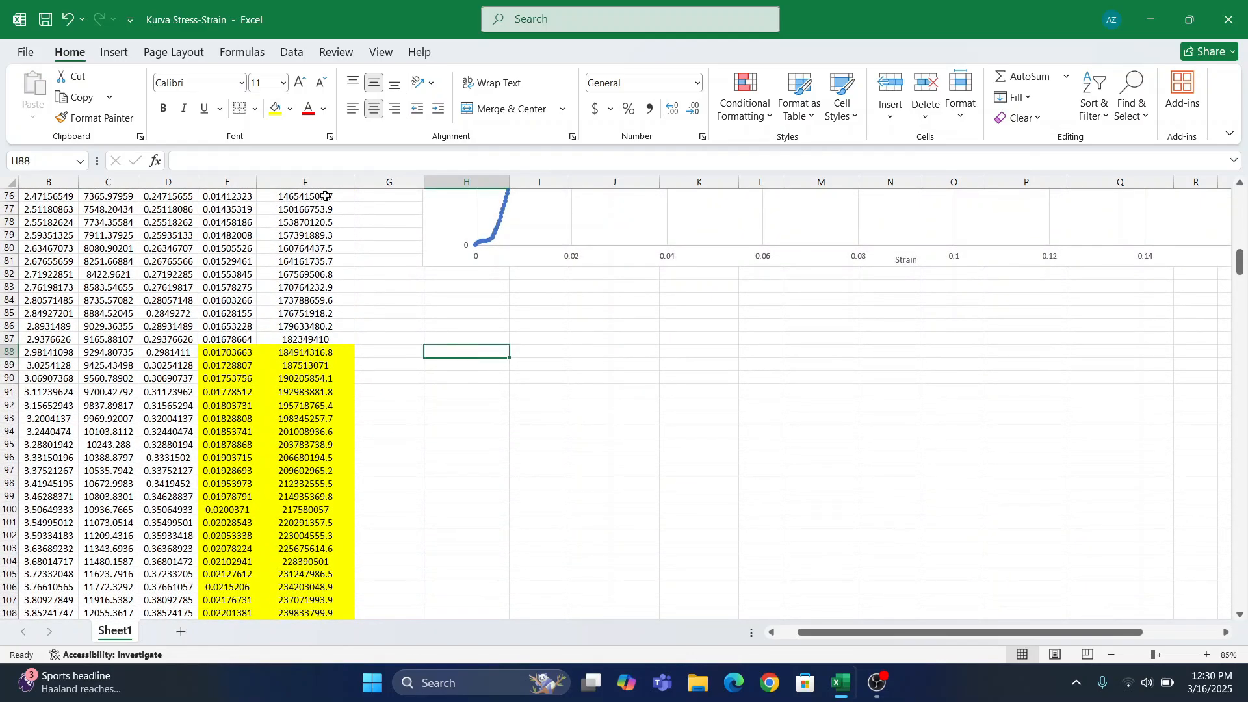
left_click(112, 53)
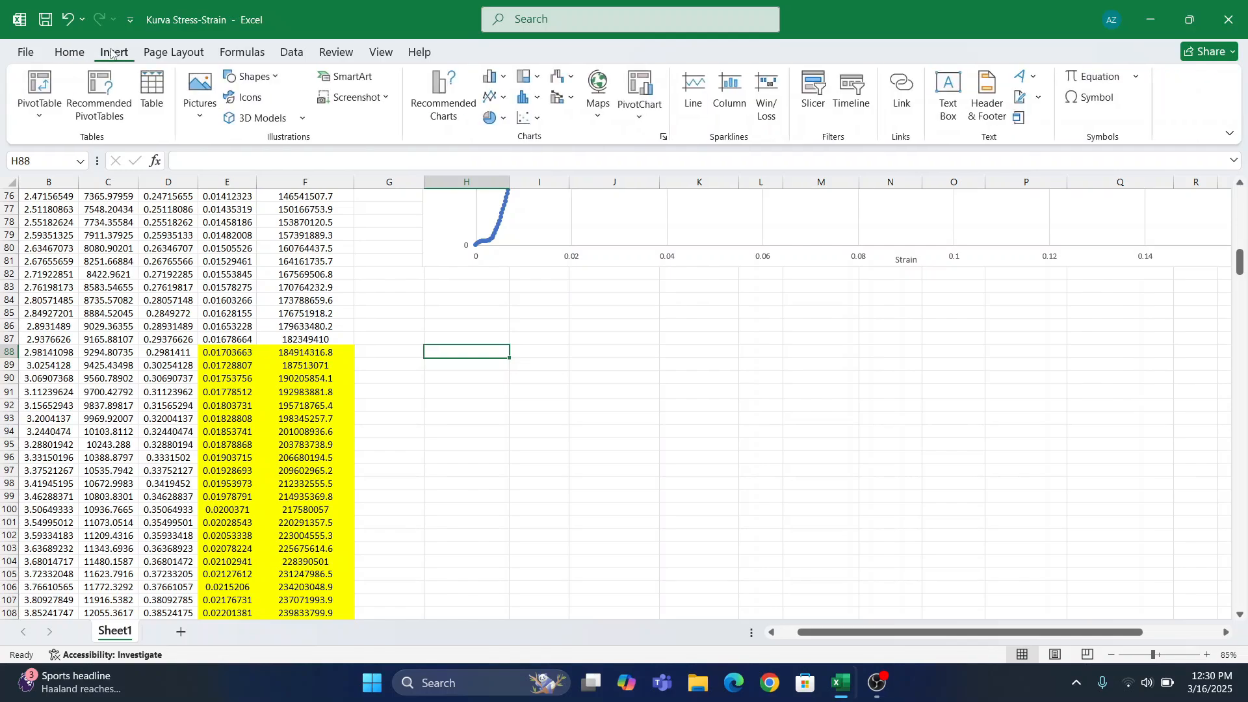
left_click(539, 121)
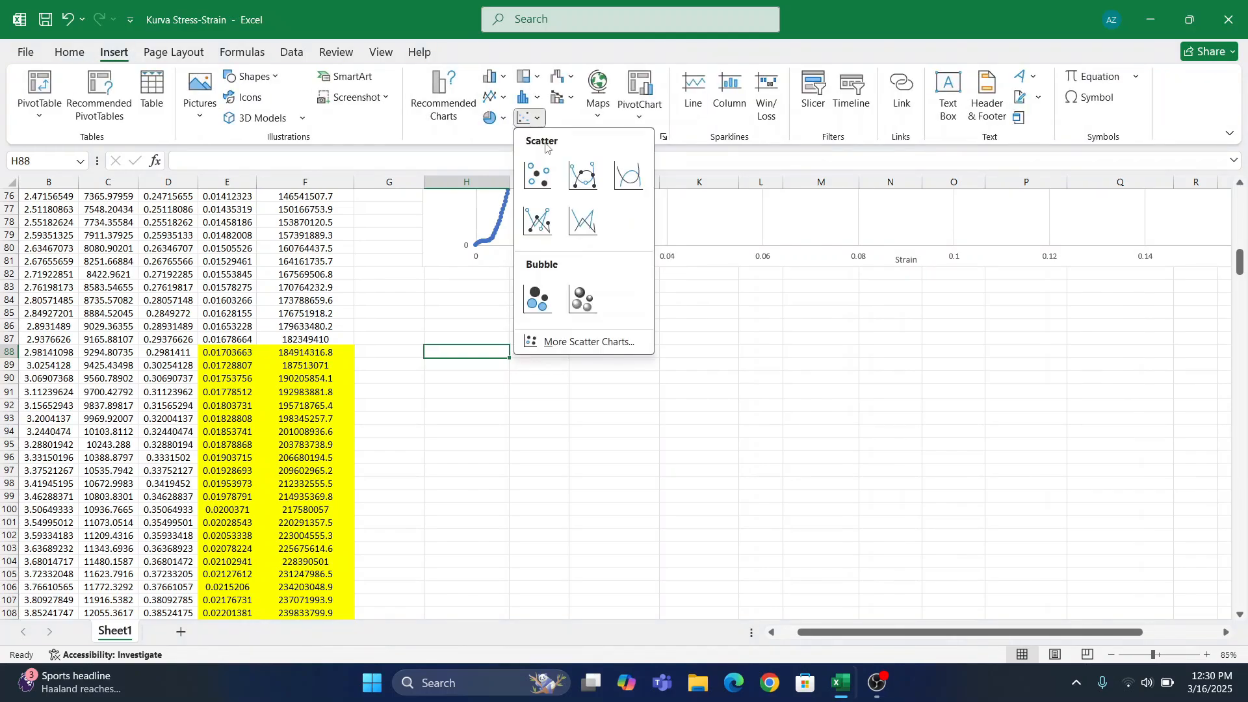
left_click(584, 177)
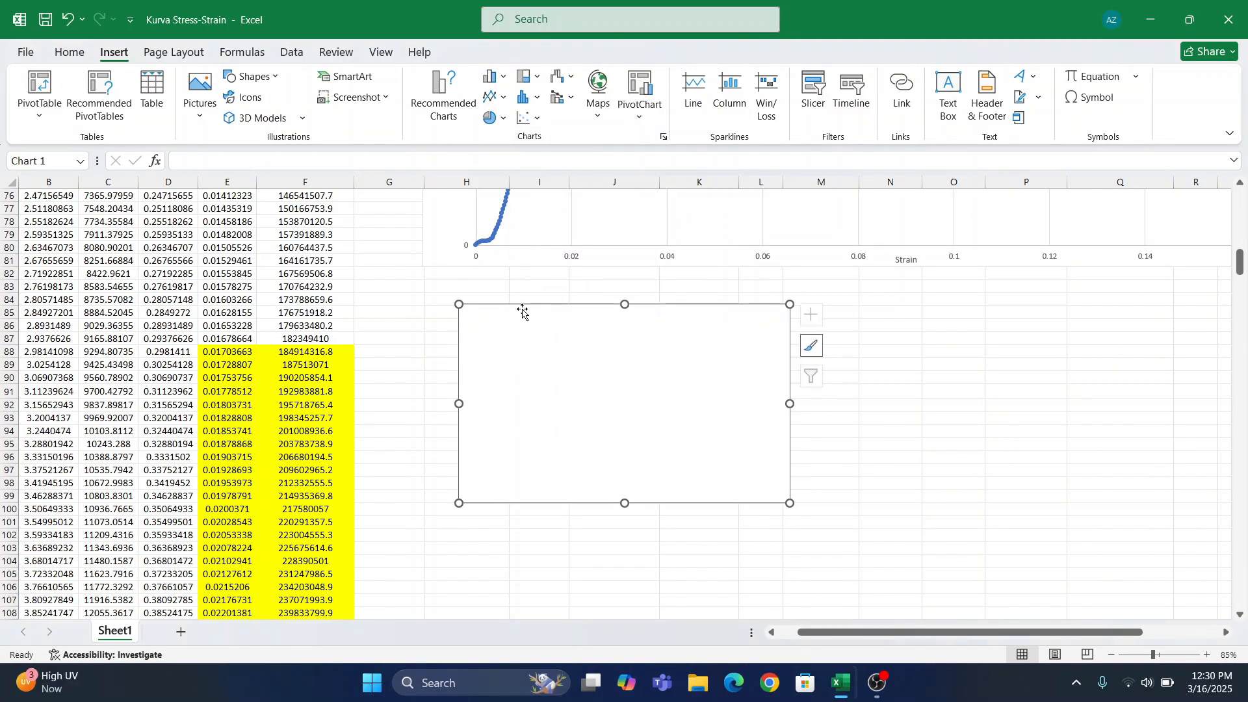
left_click_drag(521, 312, 488, 350)
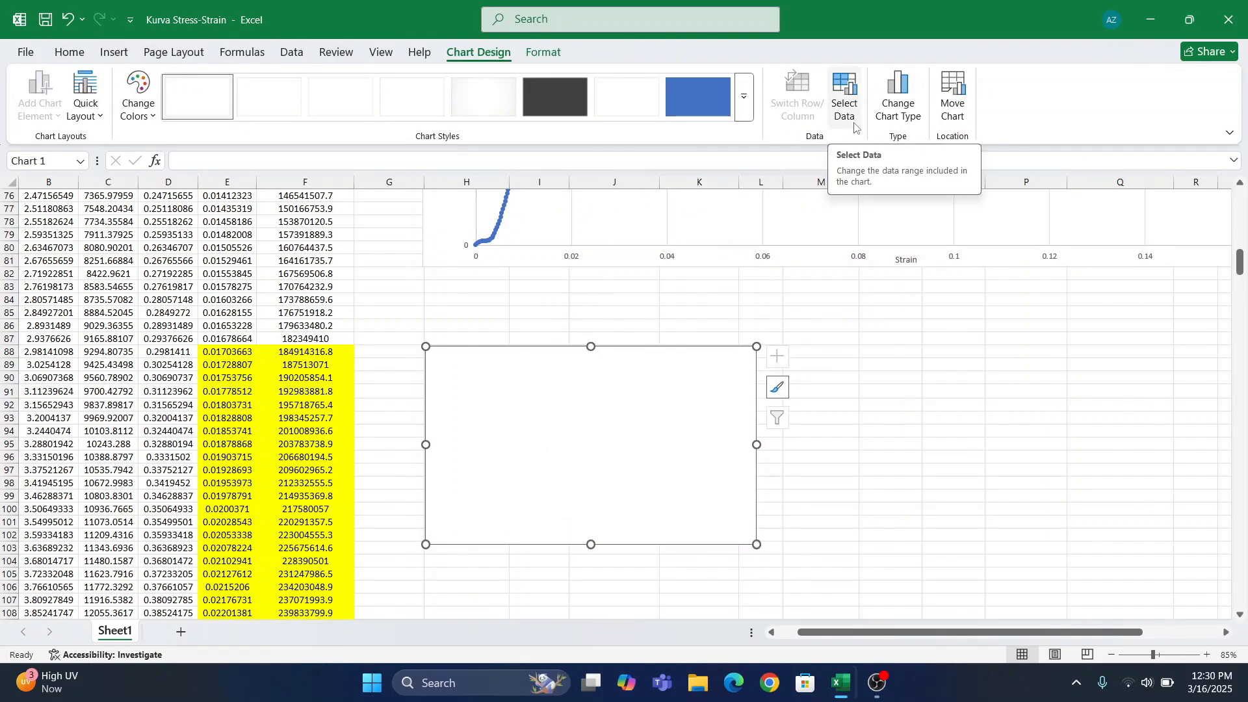
- Add a chart series named Modulus Young with the strain values E88:E132 as its X values
left_click(845, 96)
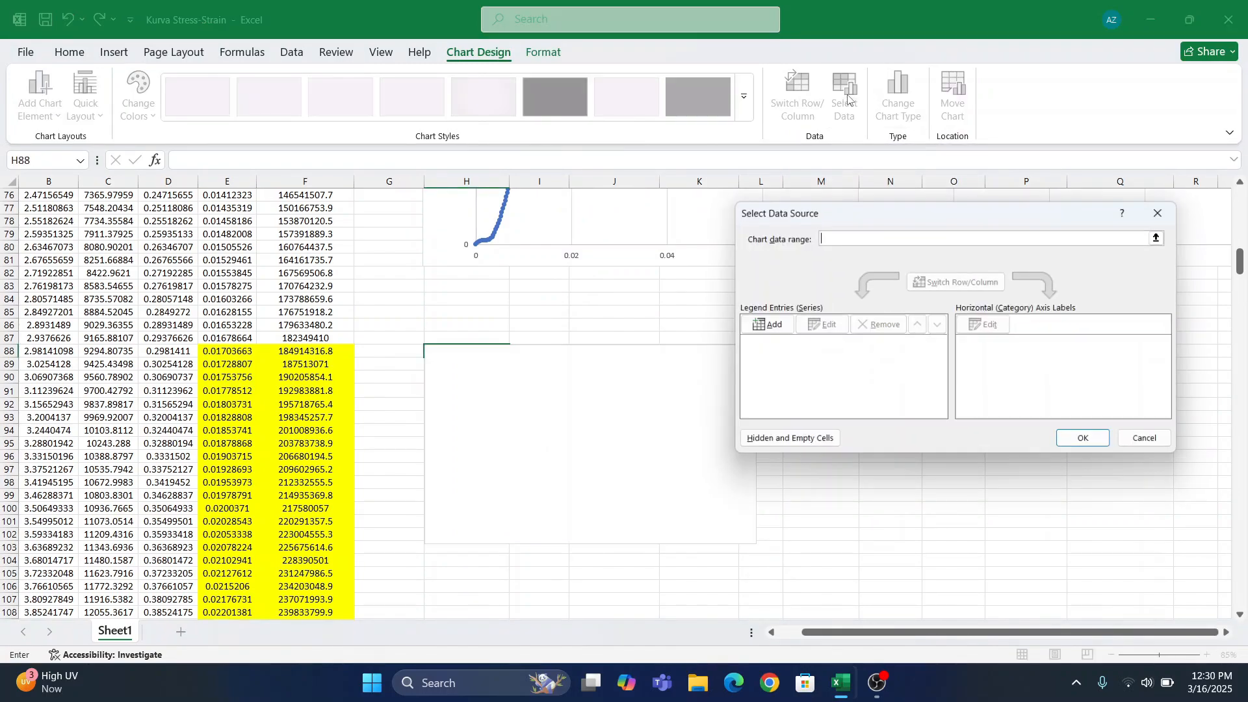
left_click(762, 325)
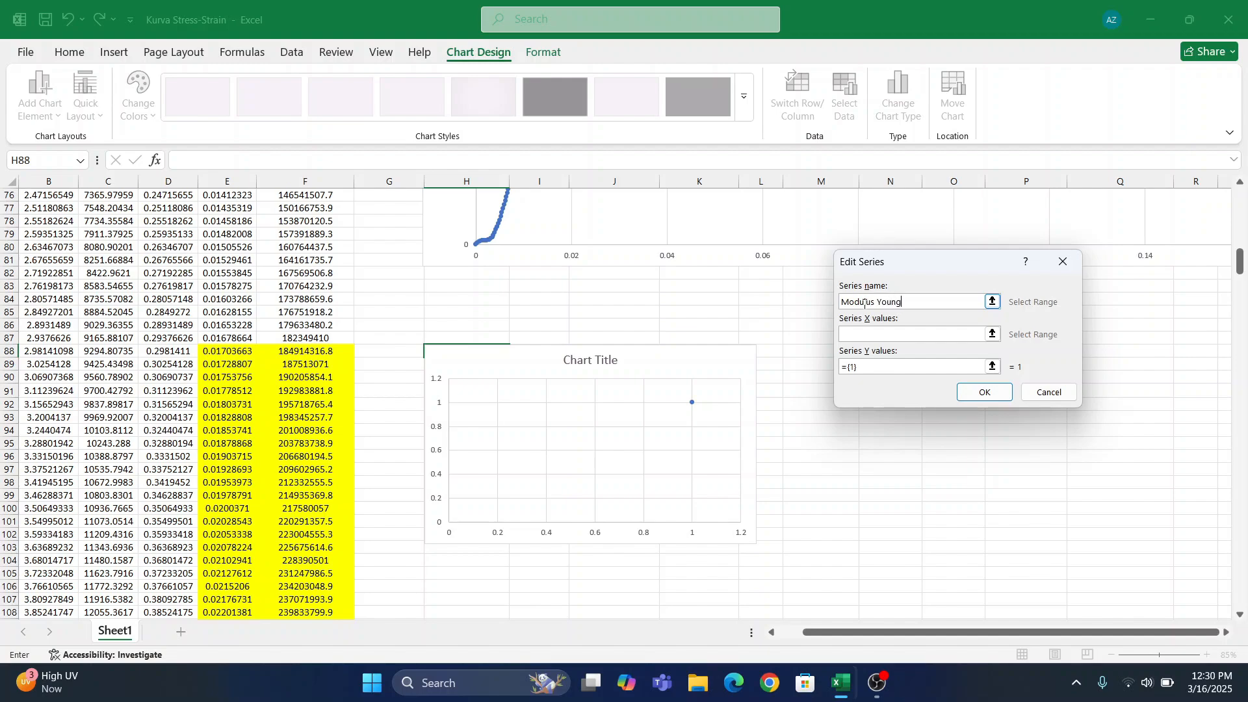
left_click(873, 337)
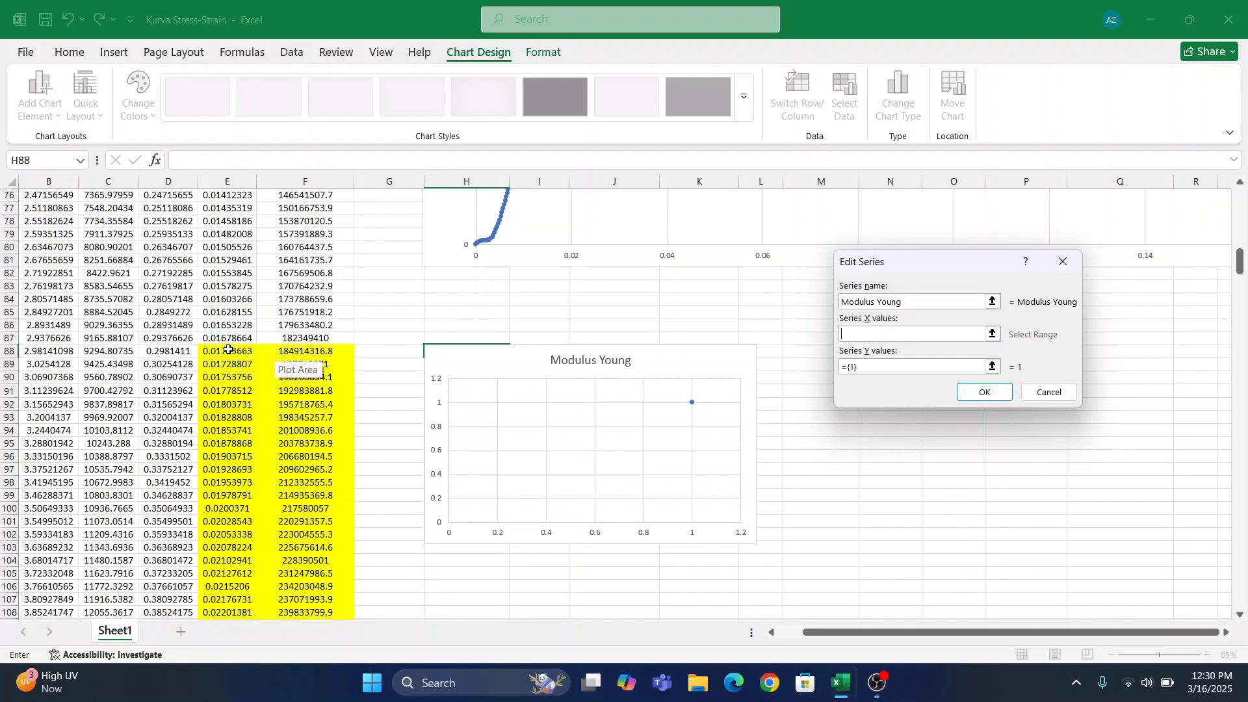
left_click(229, 349)
scroll(239, 420, "down", 14)
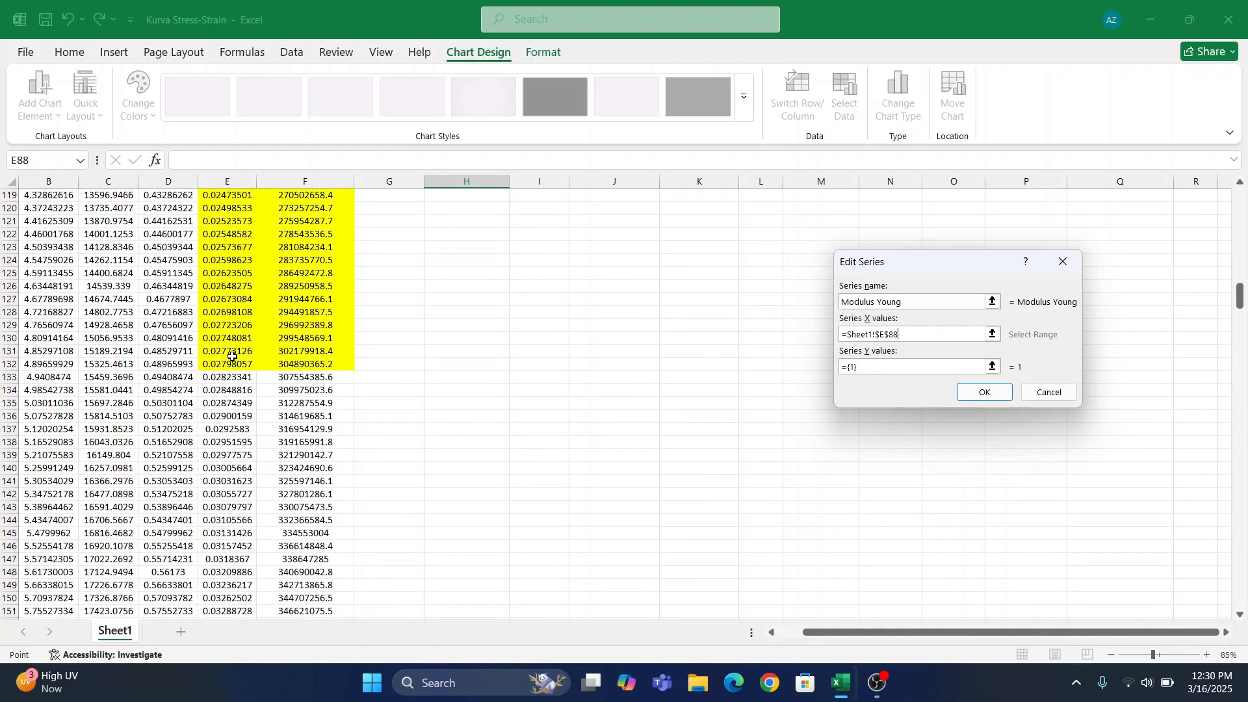
left_click(232, 361, "shift")
scroll(363, 278, "up", 10)
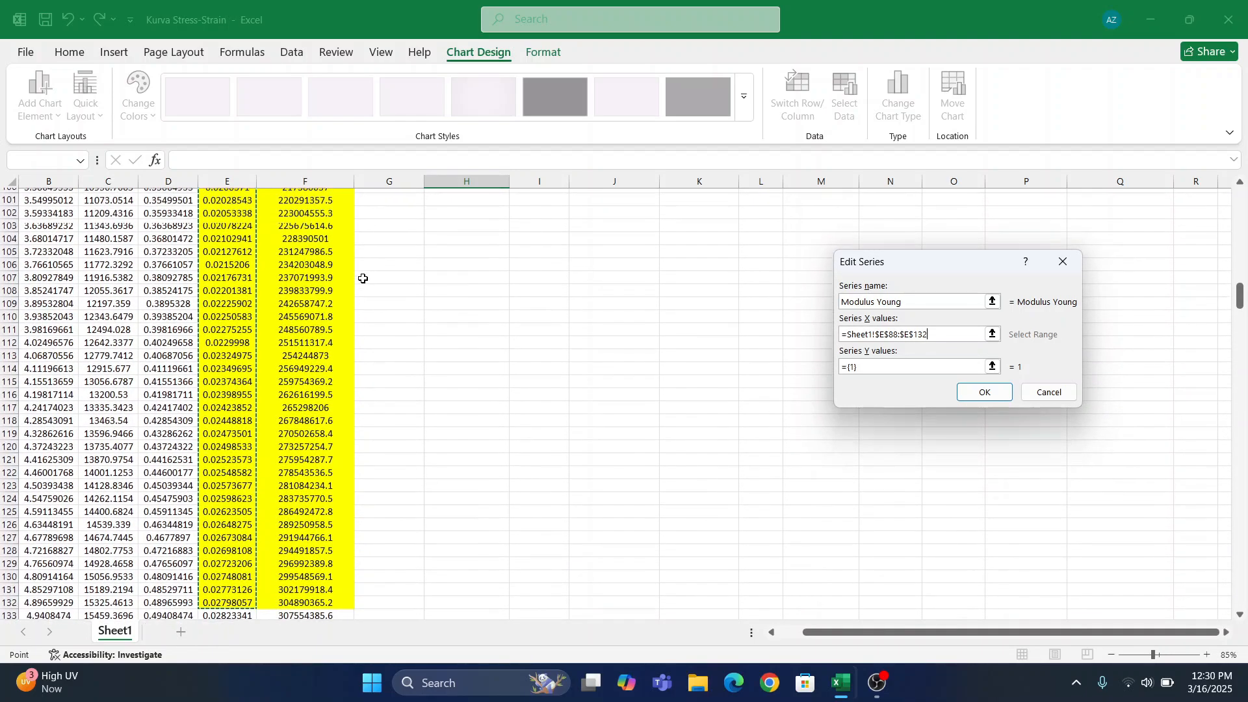
scroll(363, 278, "up", 3)
- Use the stress values F88:F132 as the Modulus Young series' Y values and apply the data source
left_click(879, 366)
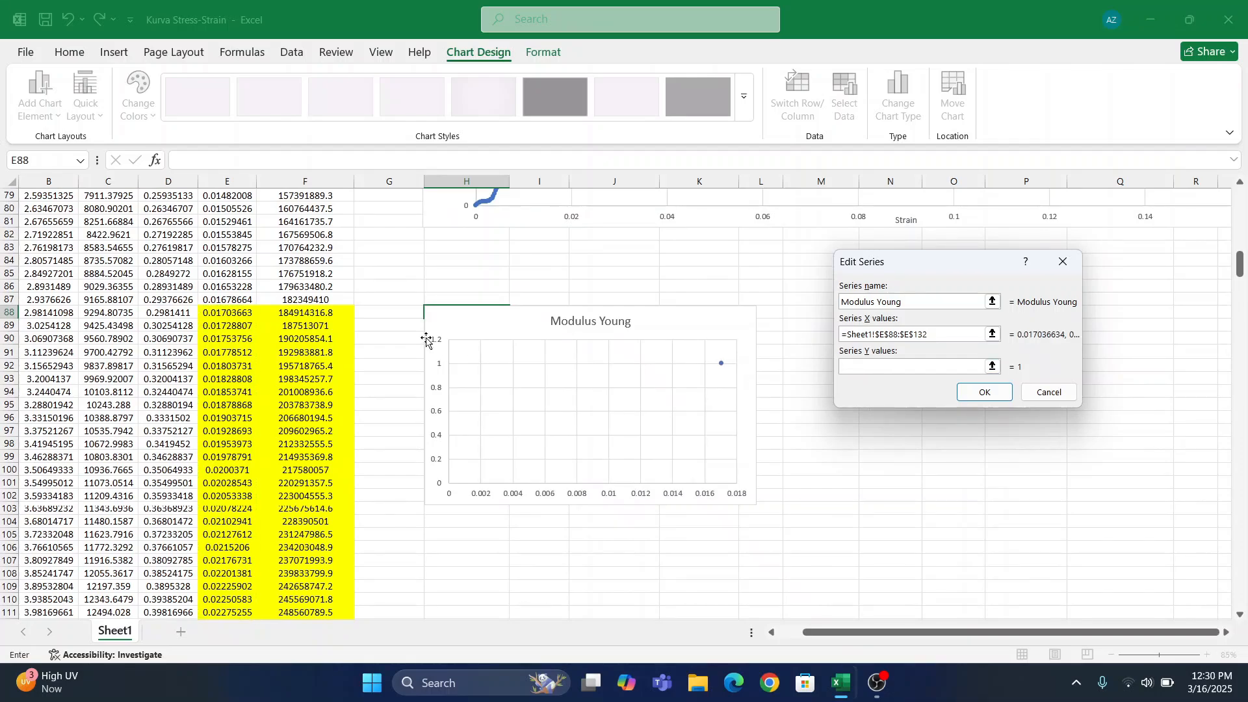
left_click(323, 313)
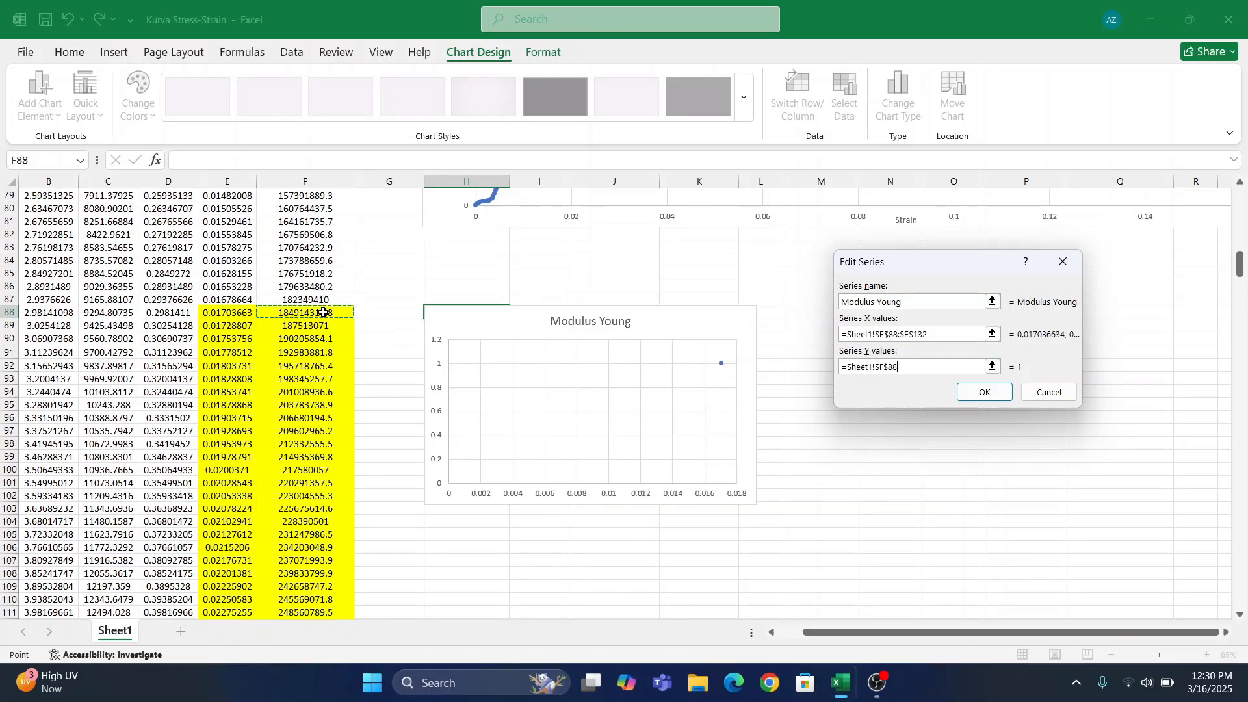
scroll(328, 393, "down", 12)
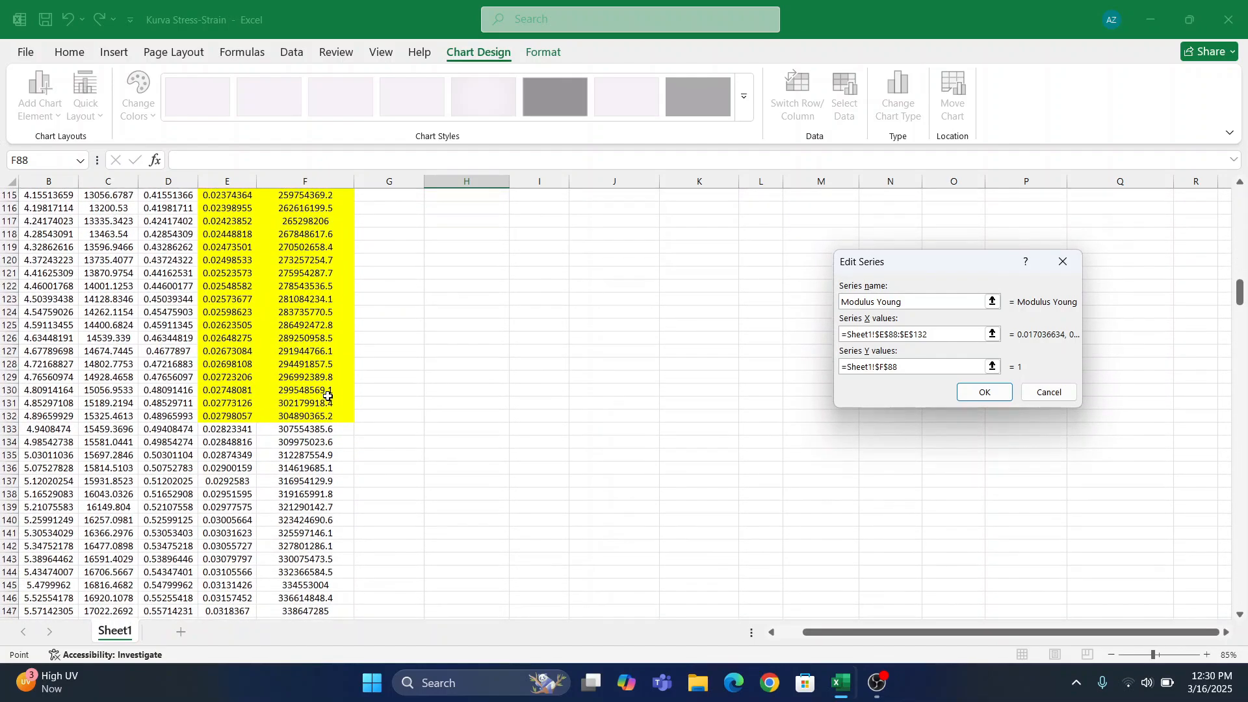
left_click(300, 417, "shift")
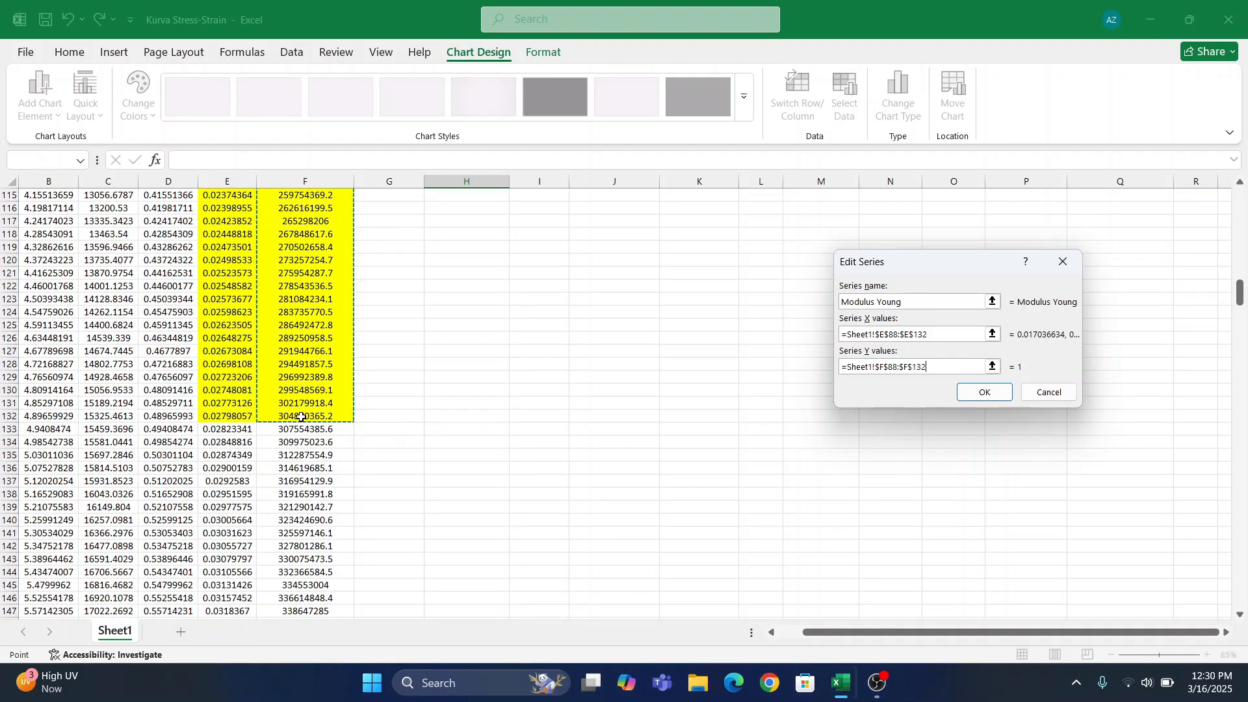
scroll(655, 282, "up", 17)
scroll(655, 283, "down", 2)
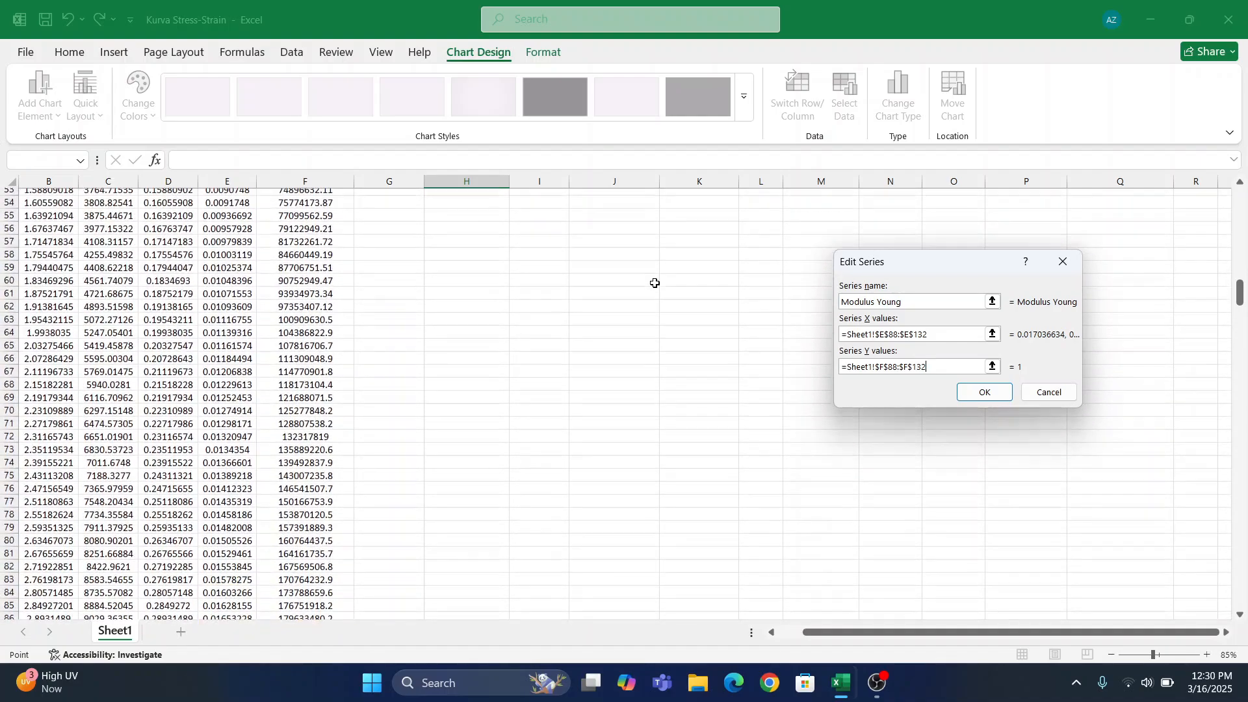
left_click(1000, 398)
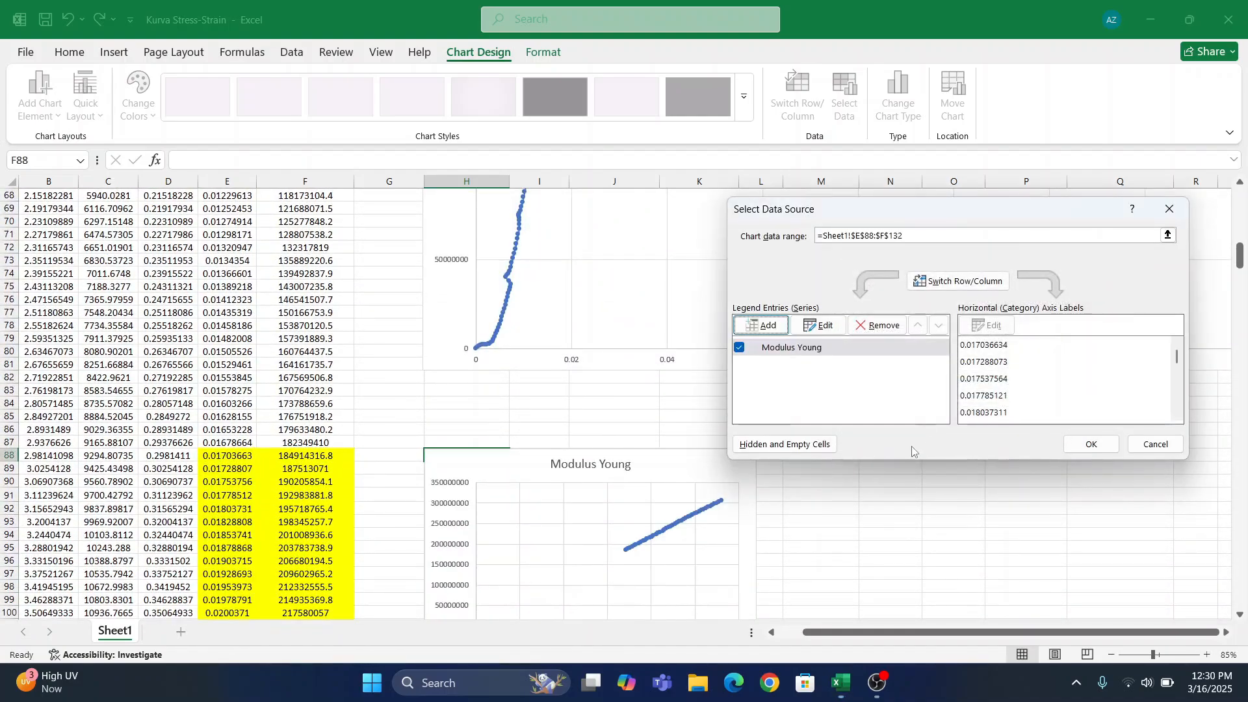
left_click(1092, 445)
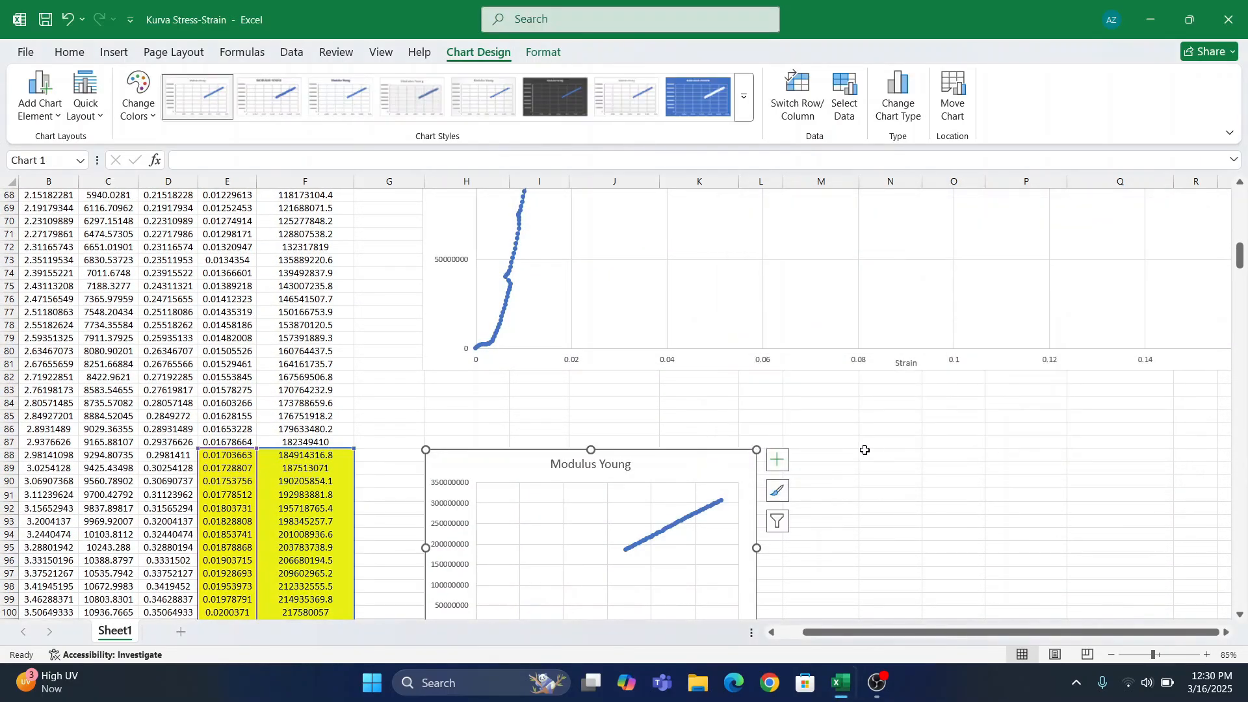
- Set the minimum bound of the Modulus Young chart's horizontal axis to 0.016
scroll(826, 437, "down", 1)
scroll(708, 425, "up", 4, "ctrl")
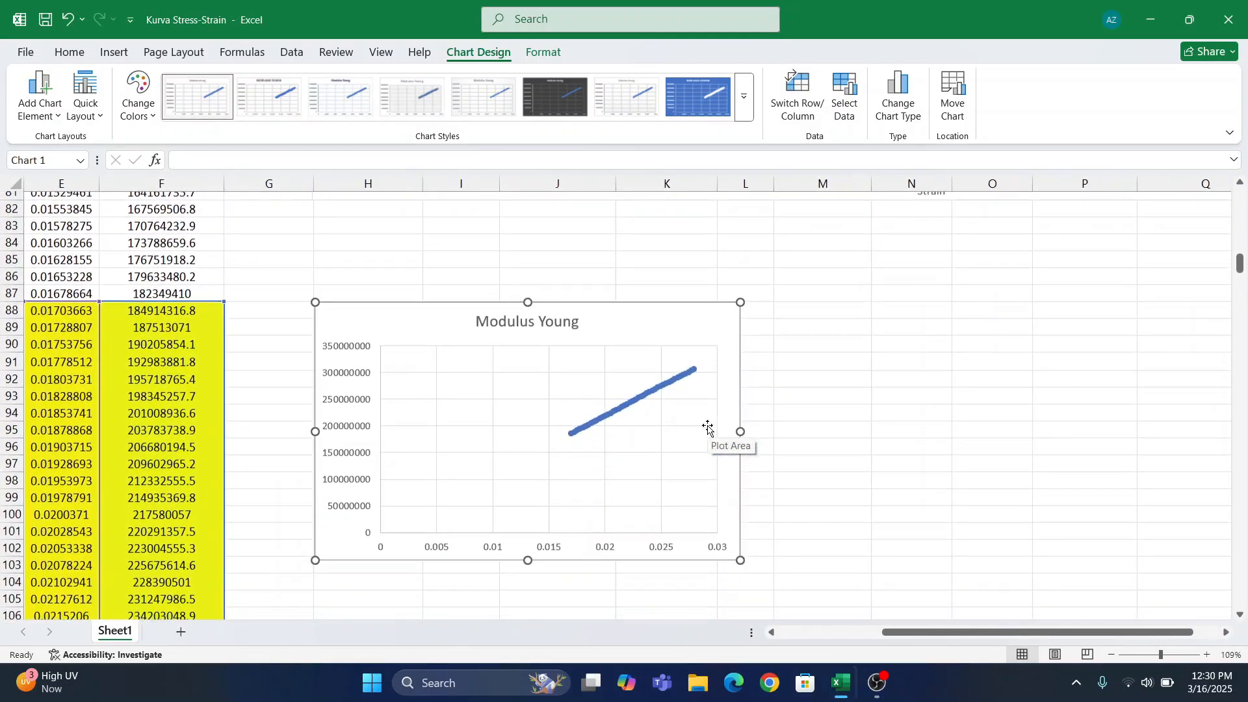
scroll(682, 426, "up", 3, "ctrl")
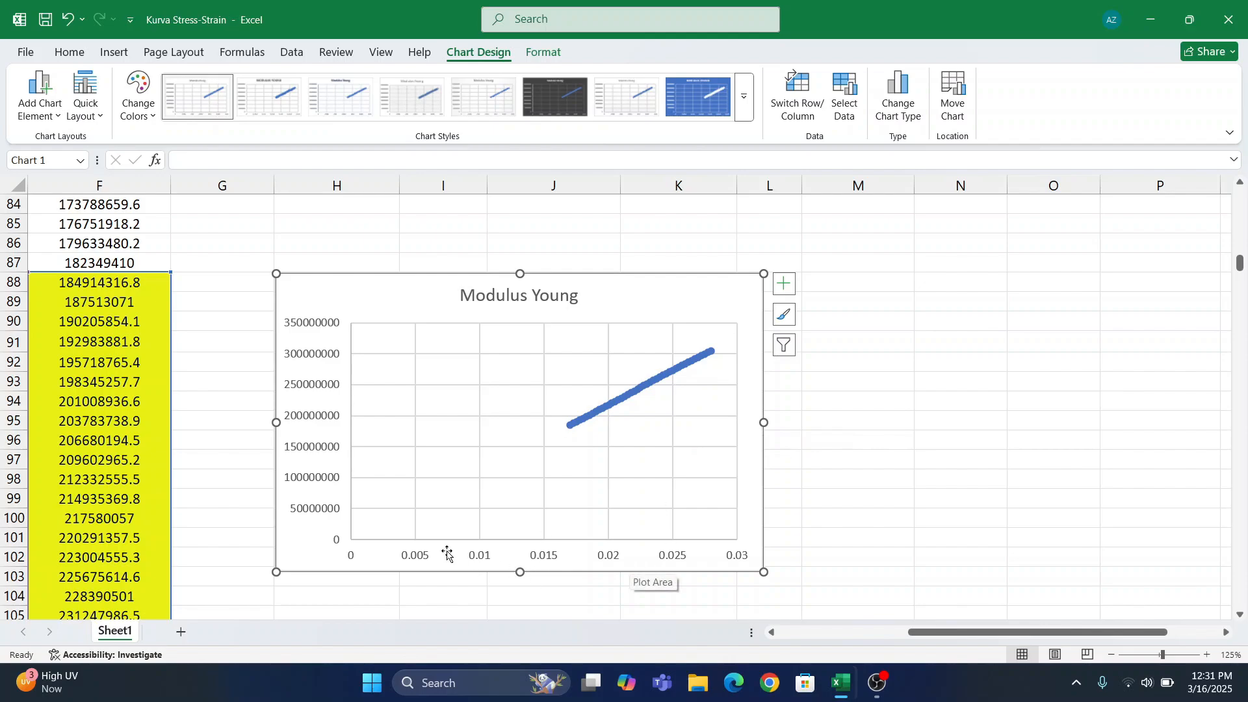
left_click(406, 561)
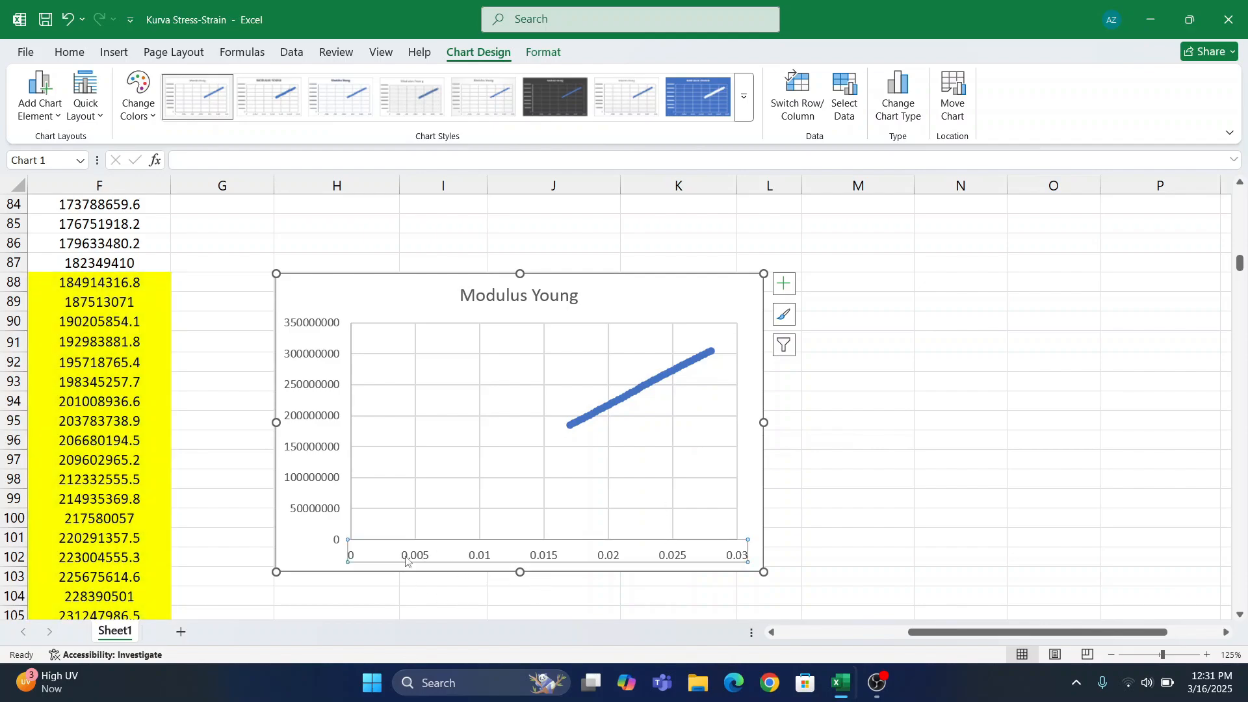
double_click(421, 559)
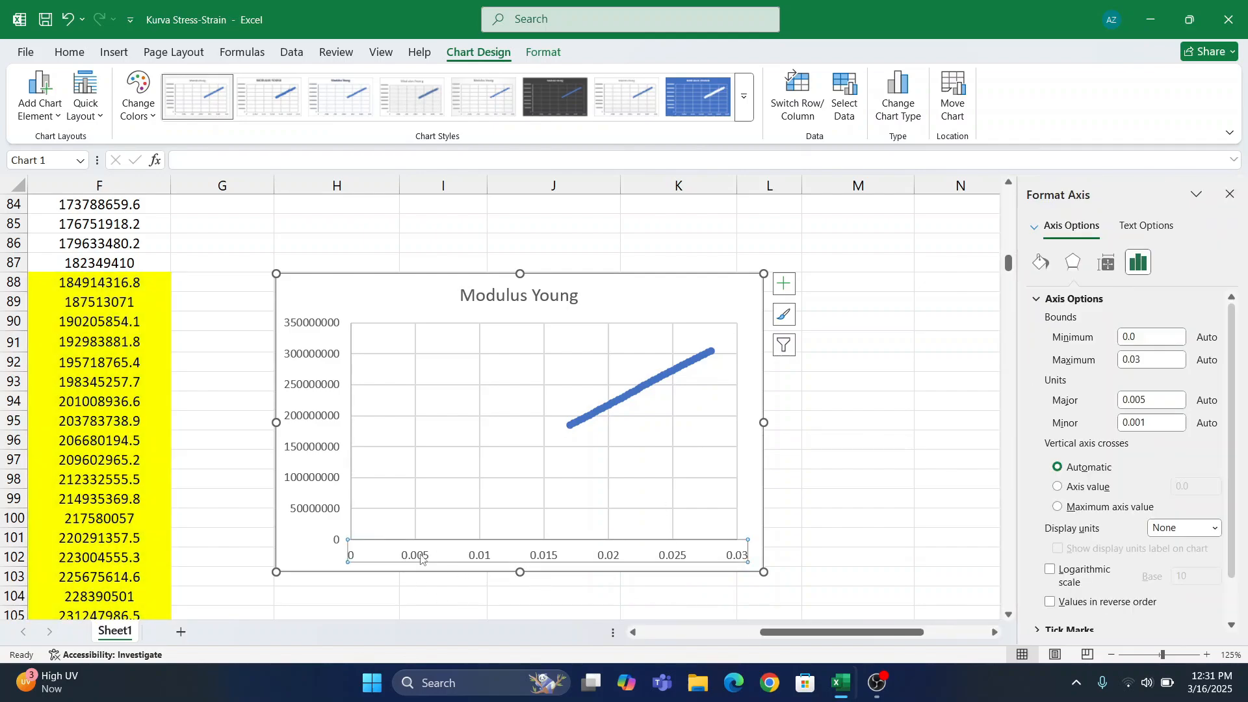
left_click(1137, 339)
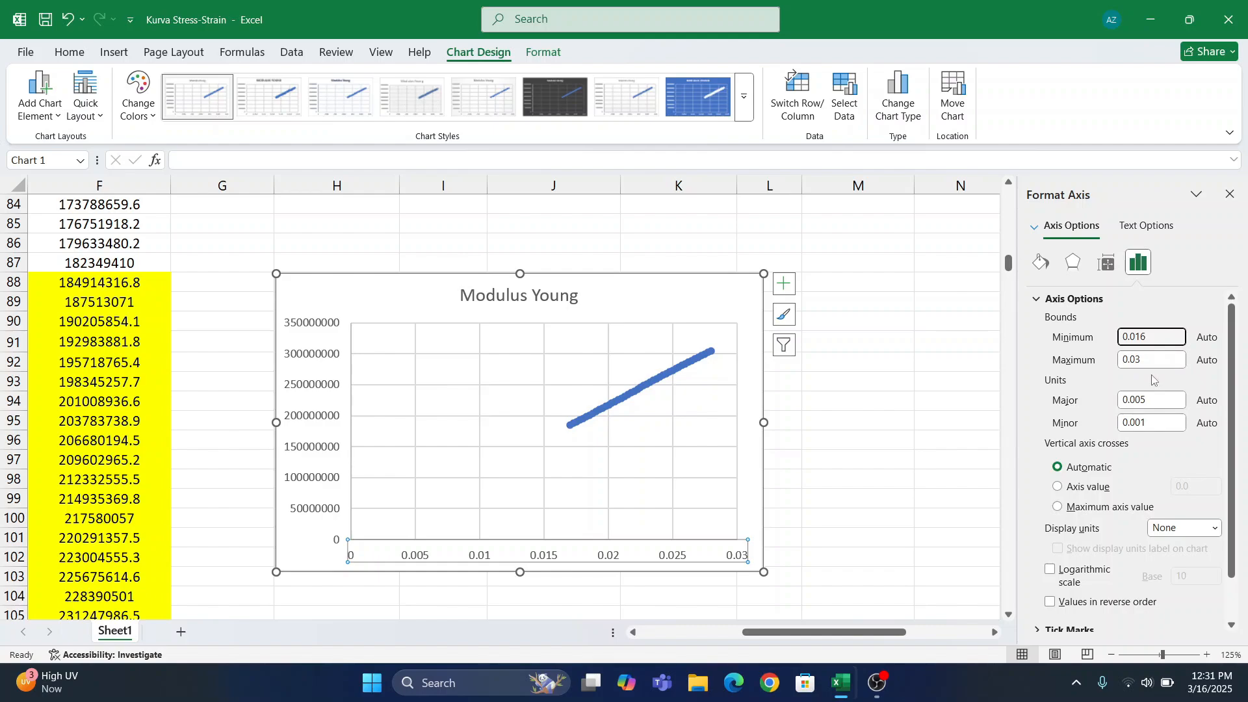
- Set the minimum bound of the Modulus Young chart's vertical axis to 1.8E8 and close the formatting pane
left_click(330, 514)
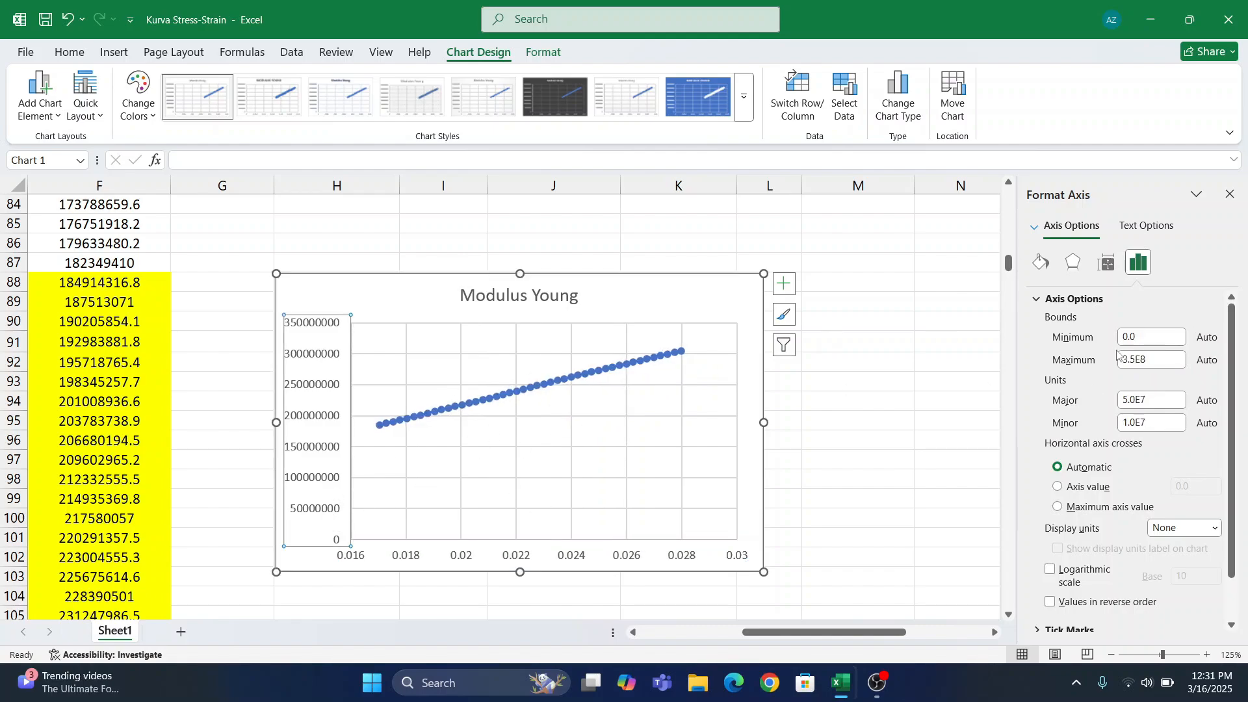
left_click(1166, 337)
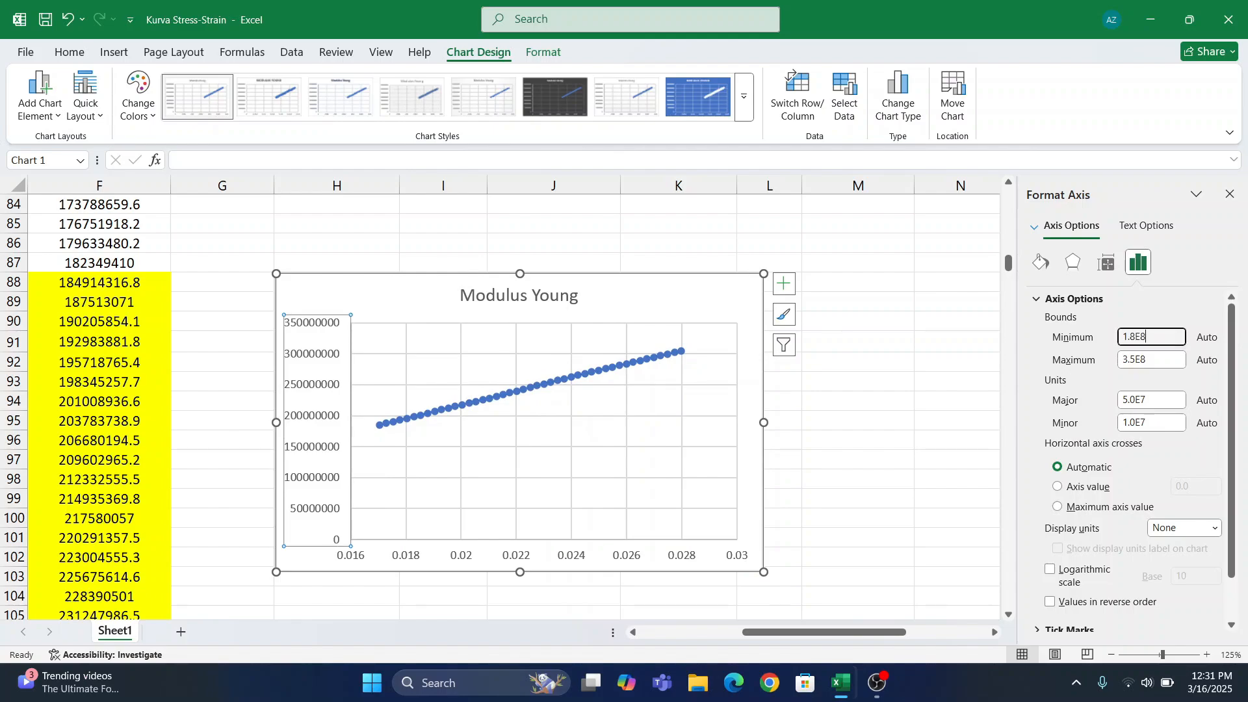
key("Return")
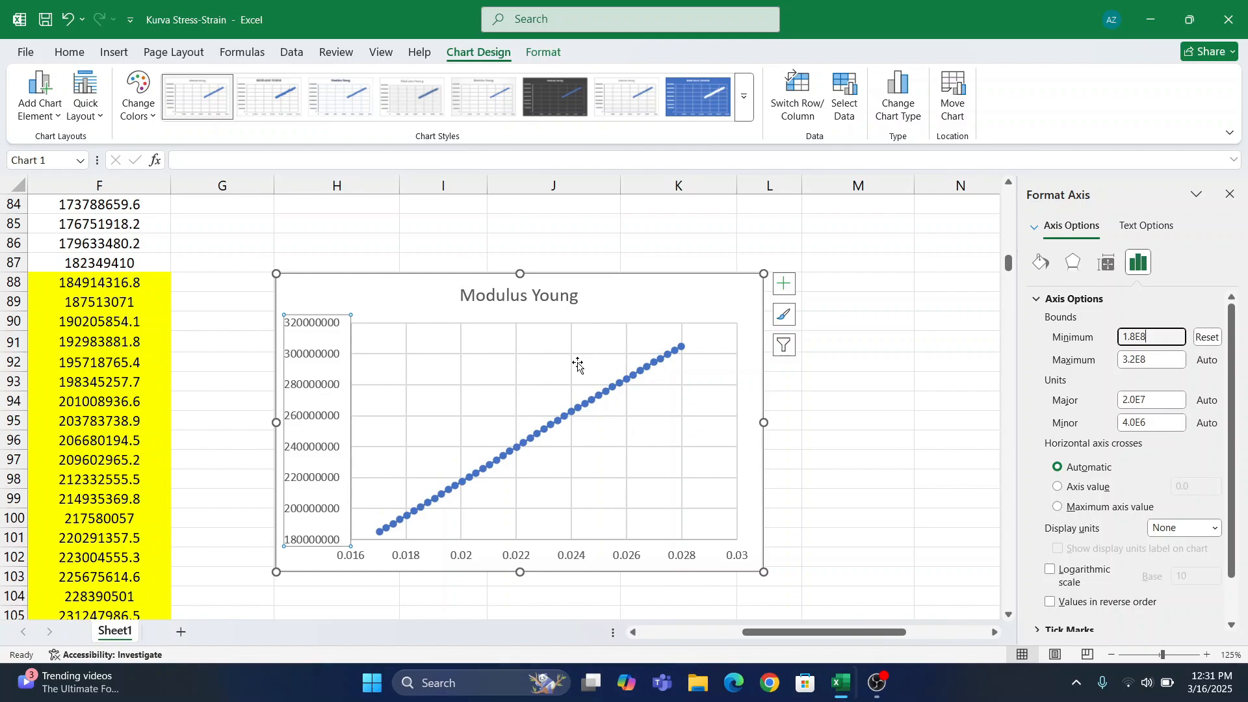
left_click(1229, 195)
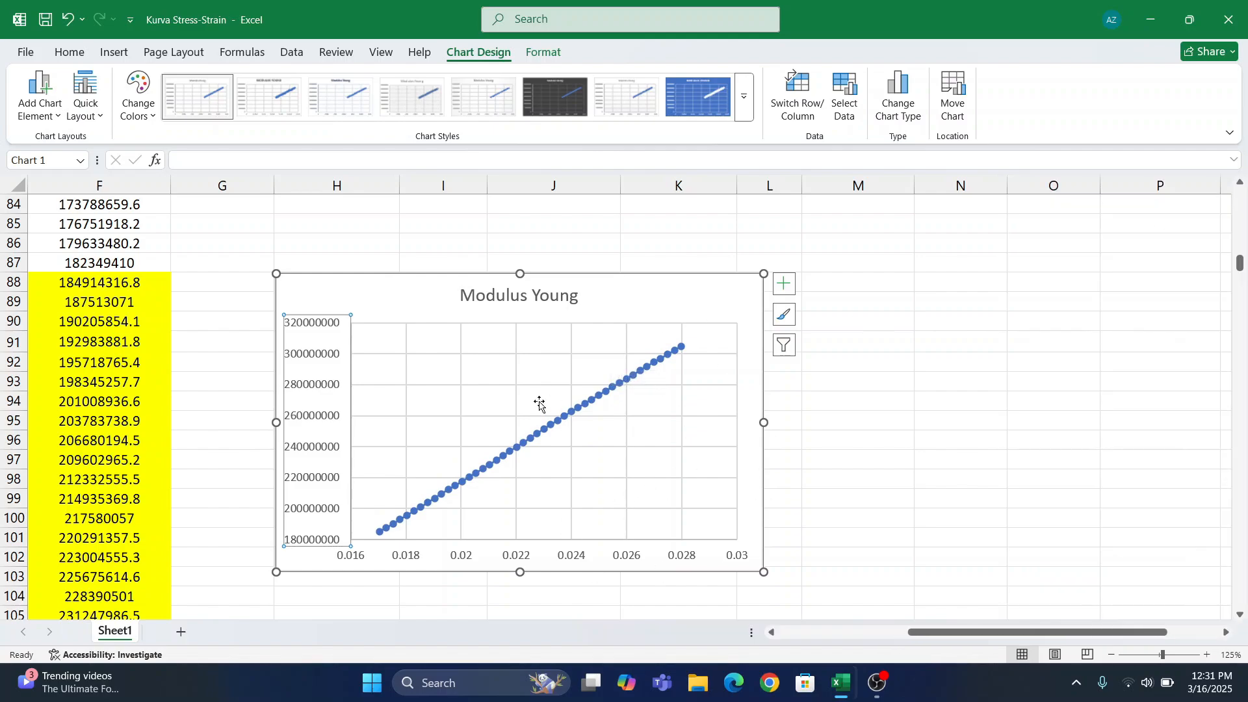
- Apply Layout 9 to the Modulus Young chart so it gets a linear trendline with its equation and R² value
scroll(446, 434, "down", 1)
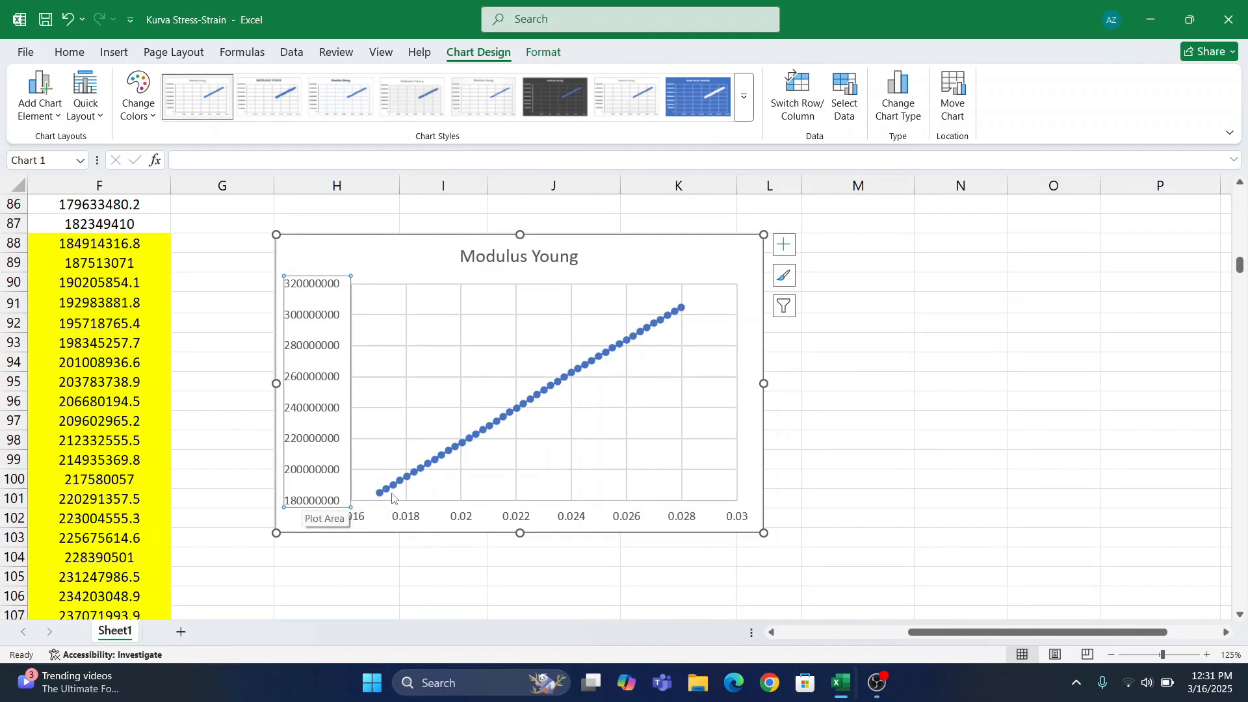
left_click(661, 320)
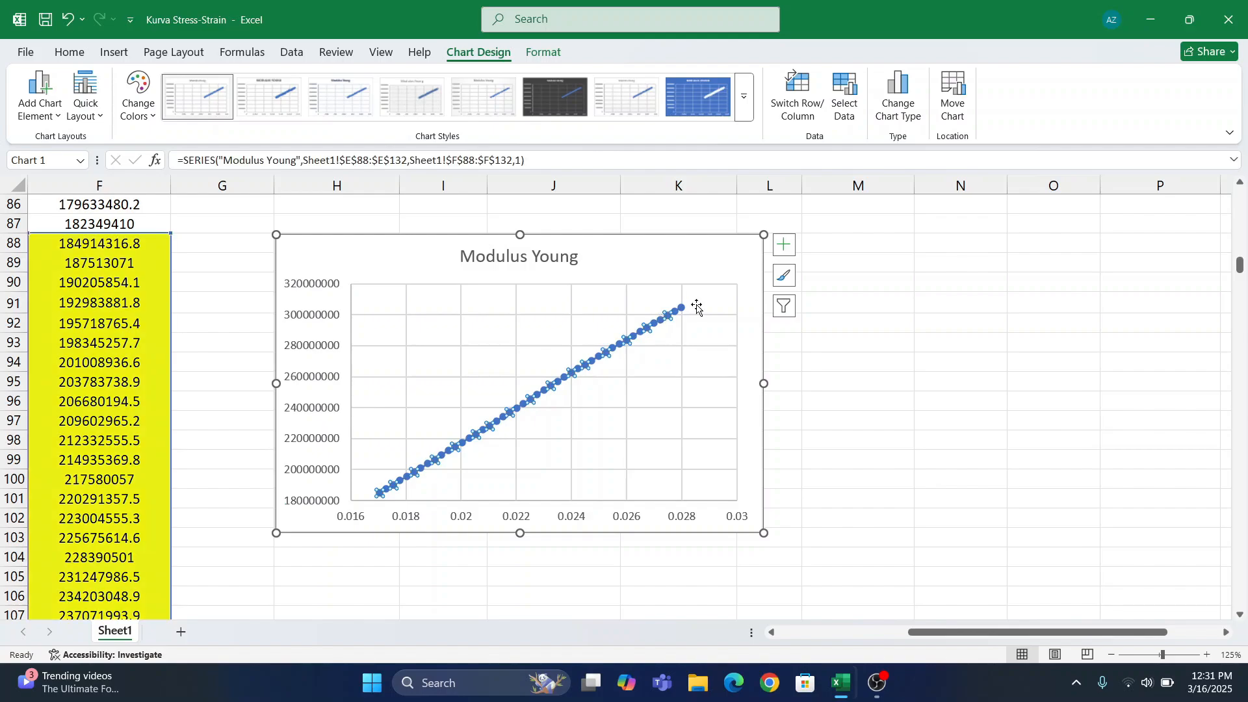
left_click(821, 339)
left_click(744, 273)
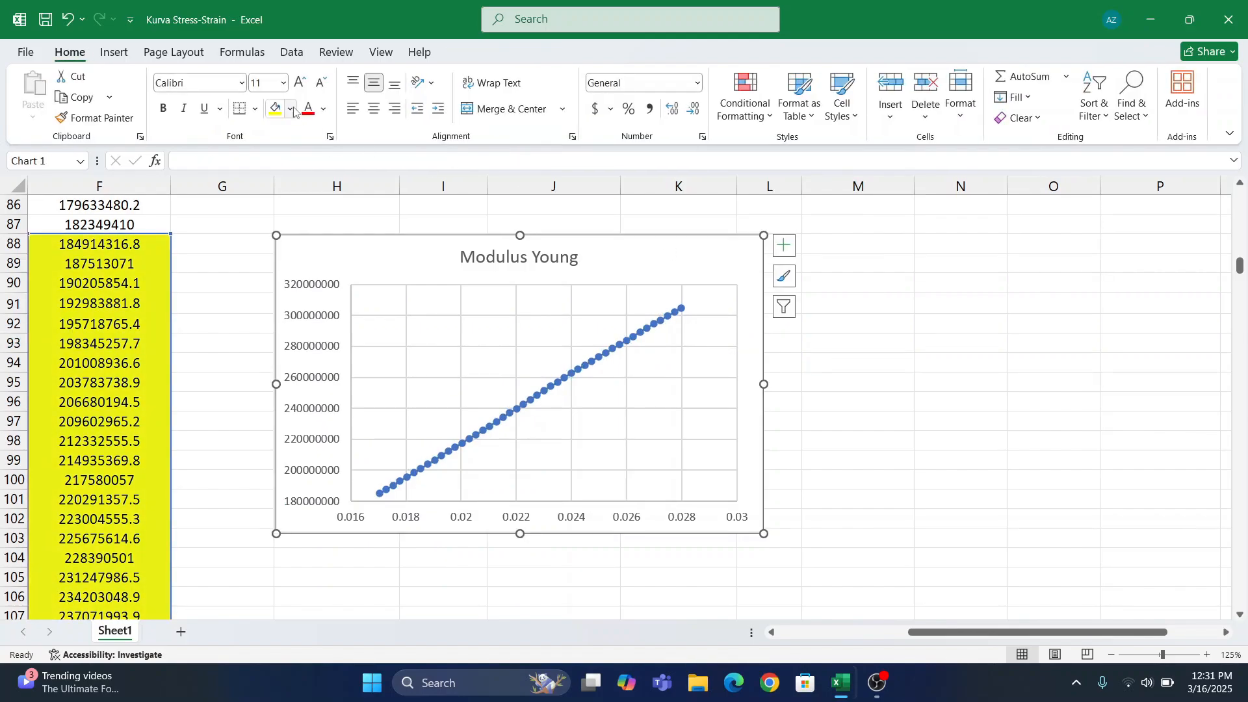
left_click(117, 54)
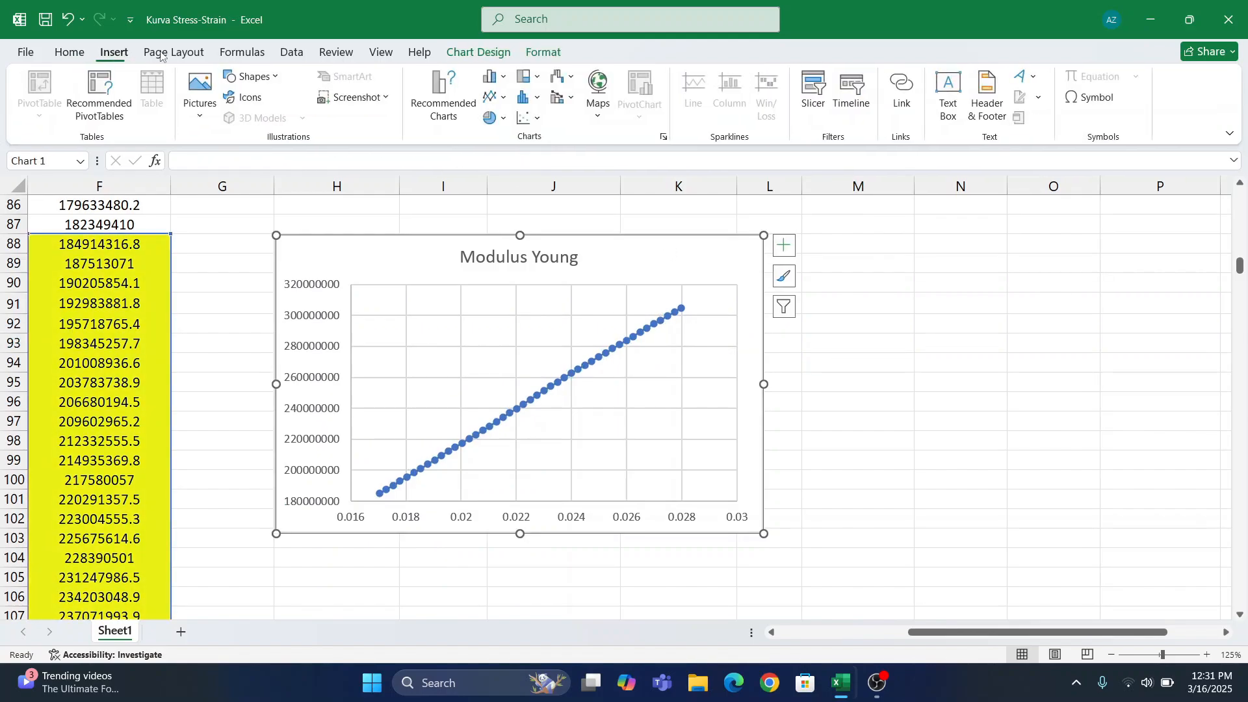
double_click(407, 264)
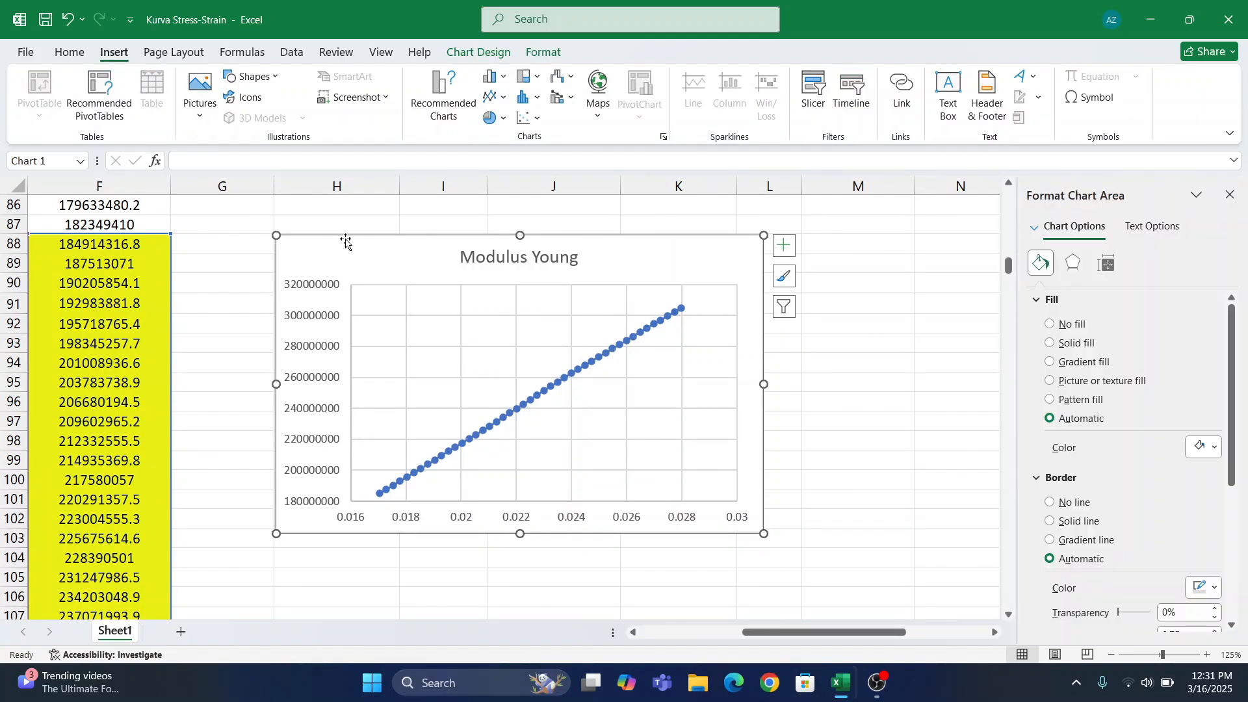
left_click(86, 107)
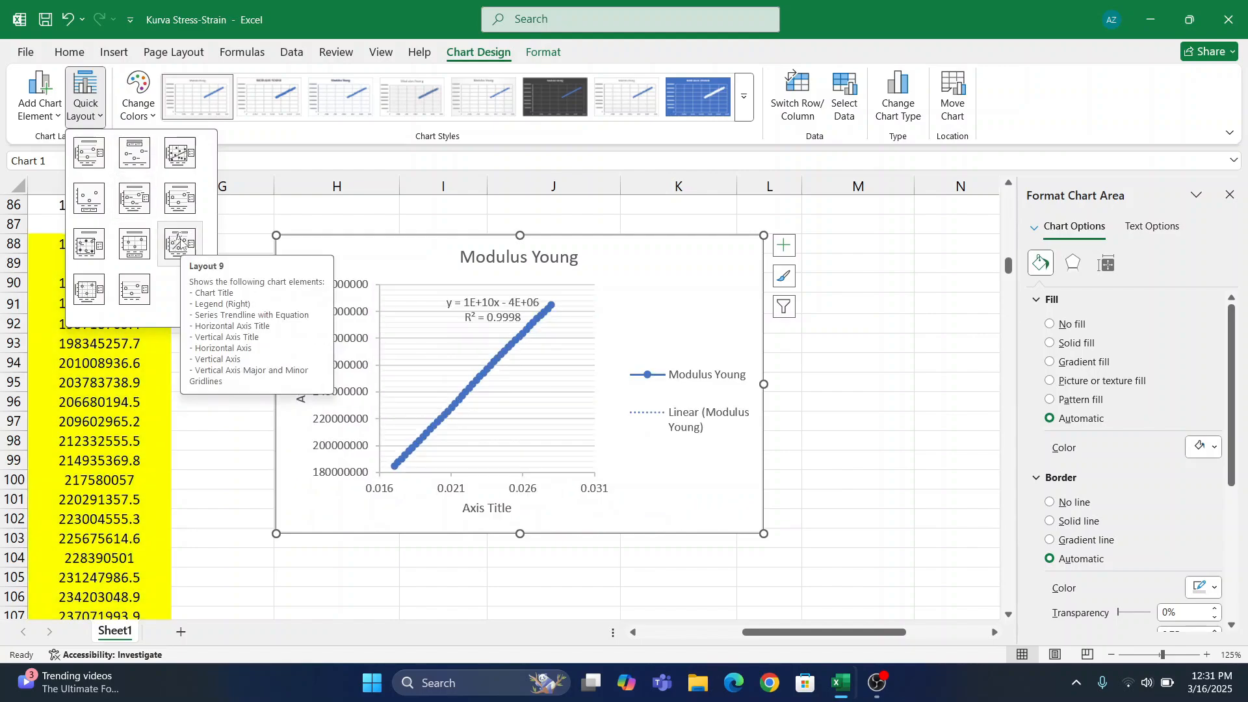
left_click(180, 243)
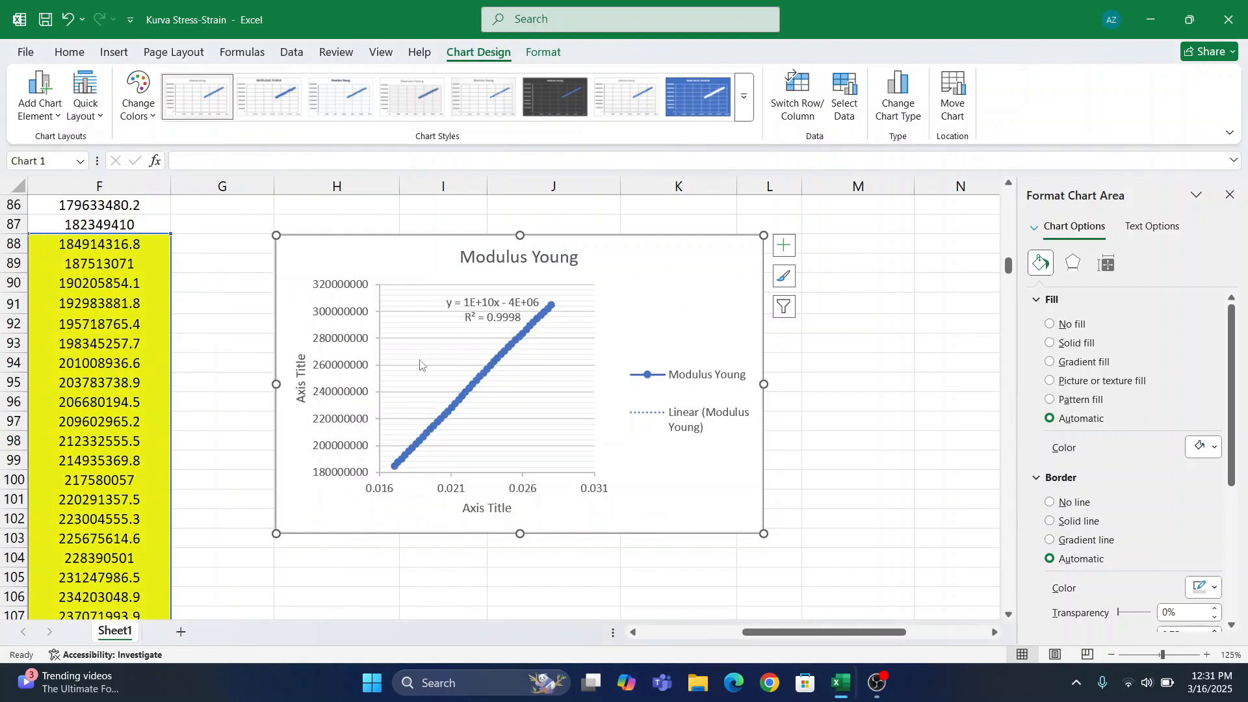
- Delete the Modulus Young chart's legend and move the trendline equation label to the empty area above the line's lower half
left_click(676, 389)
key("Delete")
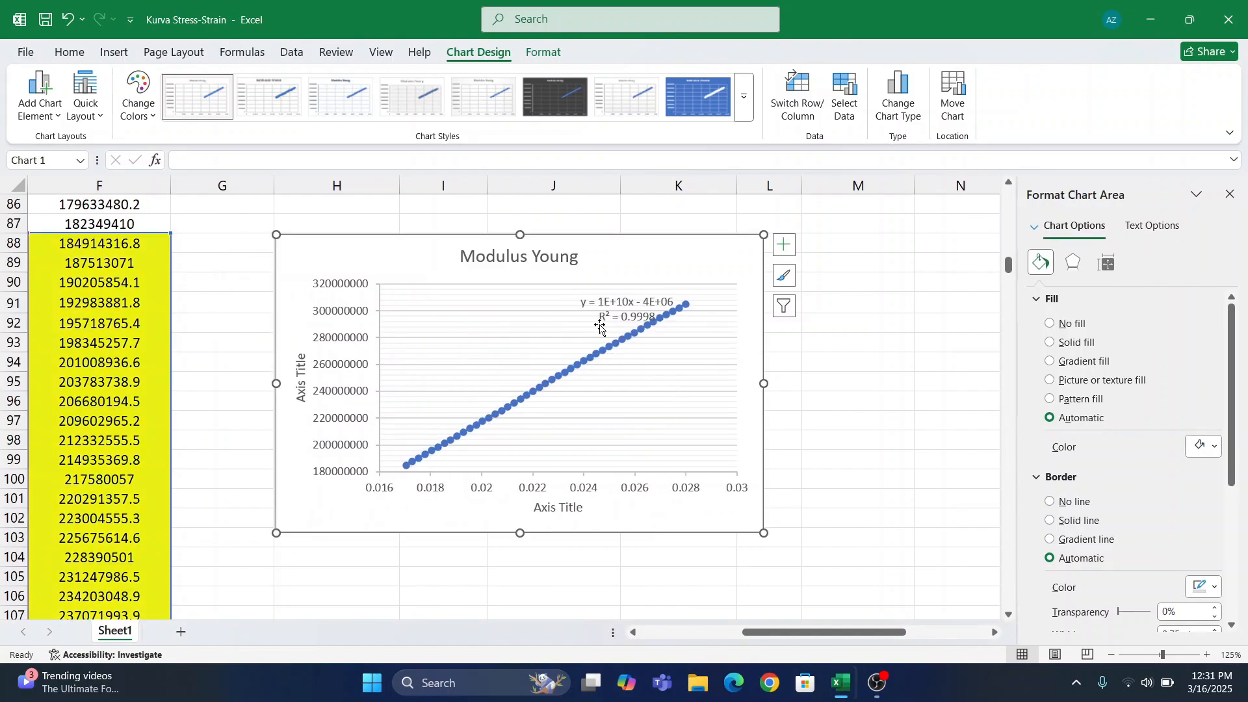
left_click(609, 297)
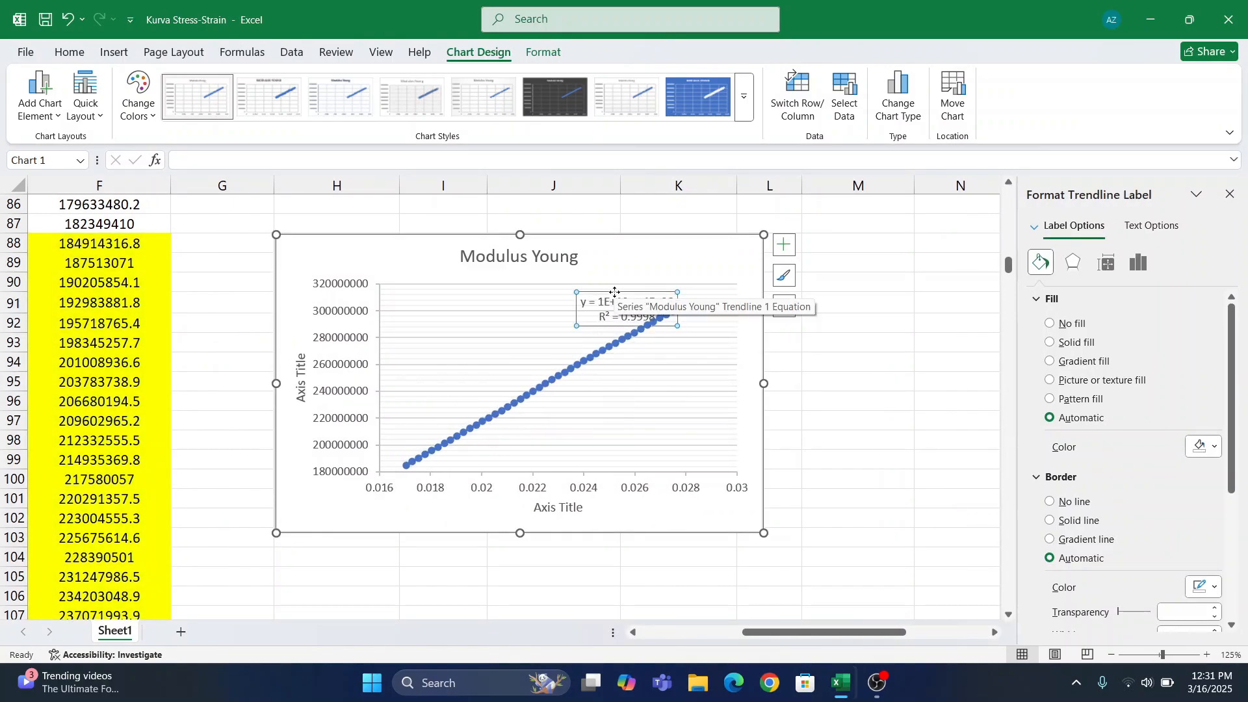
left_click_drag(613, 296, 455, 298)
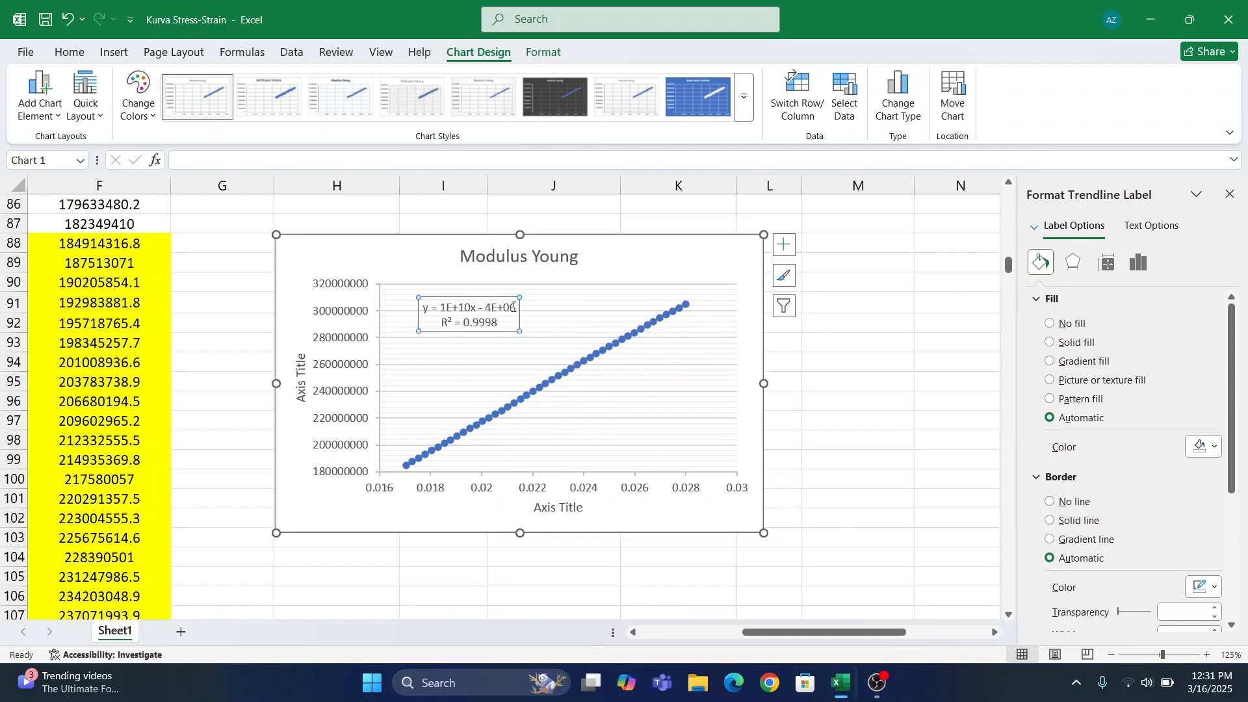
scroll(513, 306, "up", 5, "ctrl")
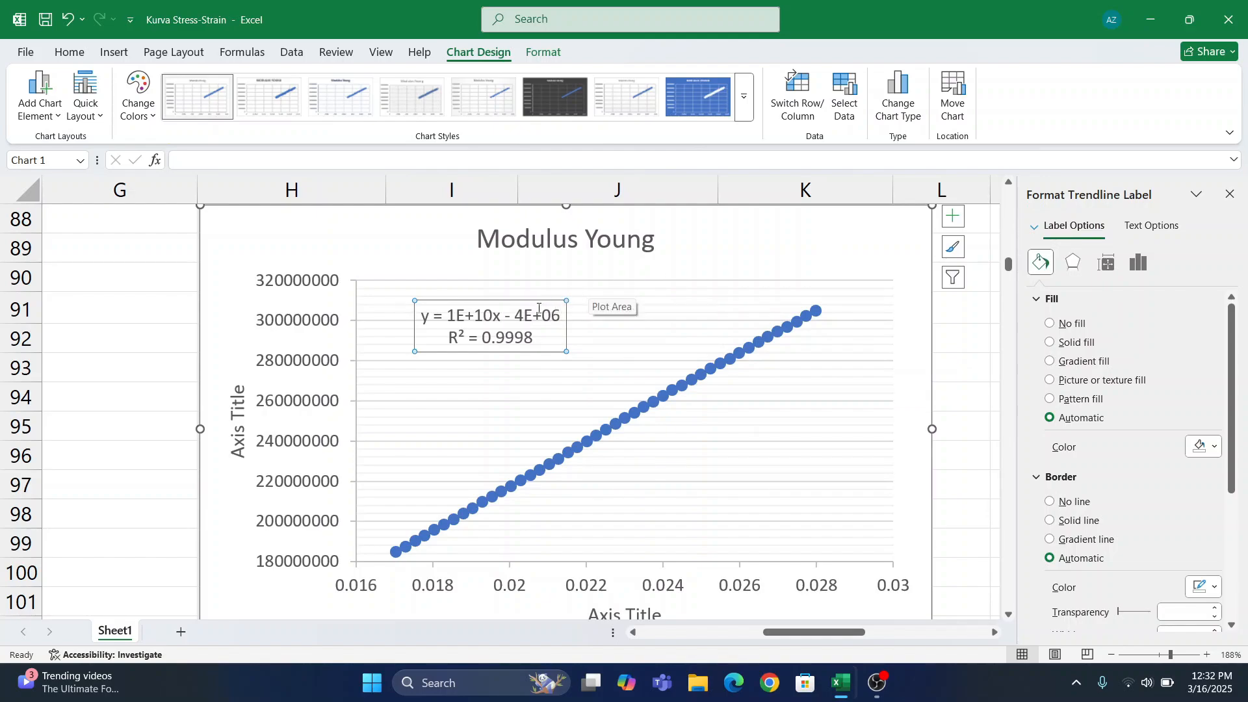
- Copy the last highlighted strain and stress pair, E132:F132, from the data table
scroll(498, 321, "left", 1)
scroll(495, 320, "left", 3)
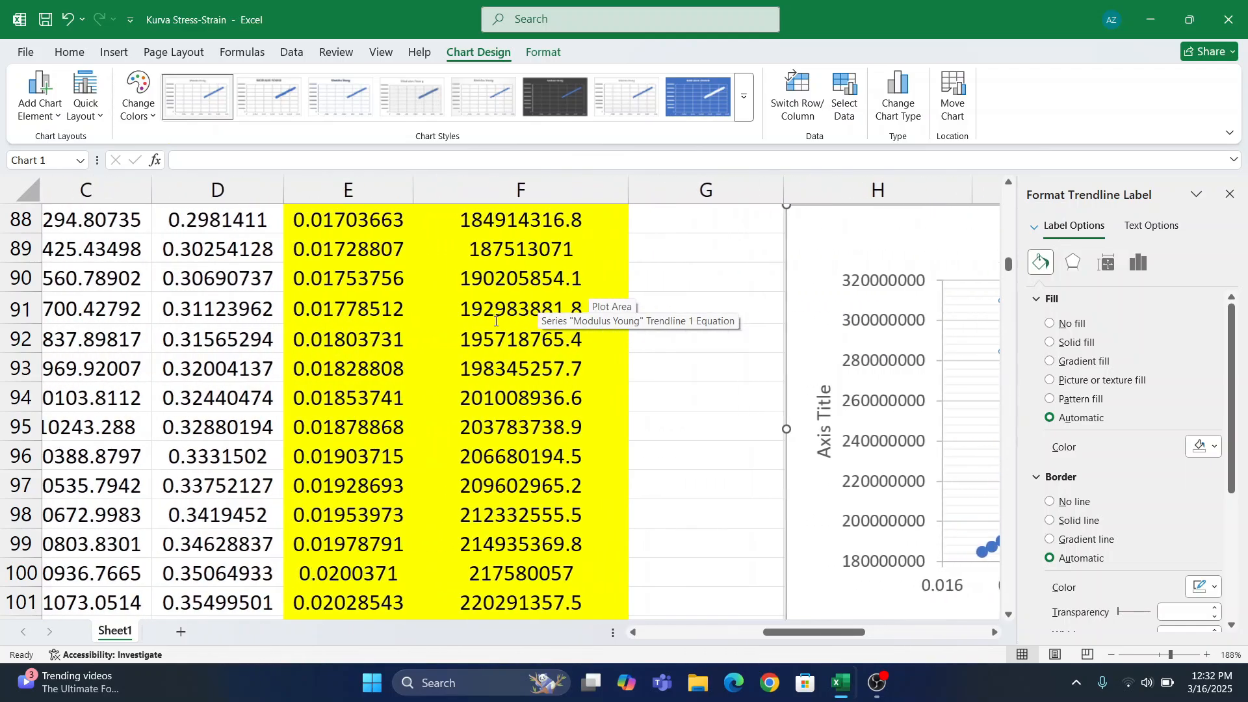
scroll(495, 320, "down", 9)
scroll(495, 320, "down", 4)
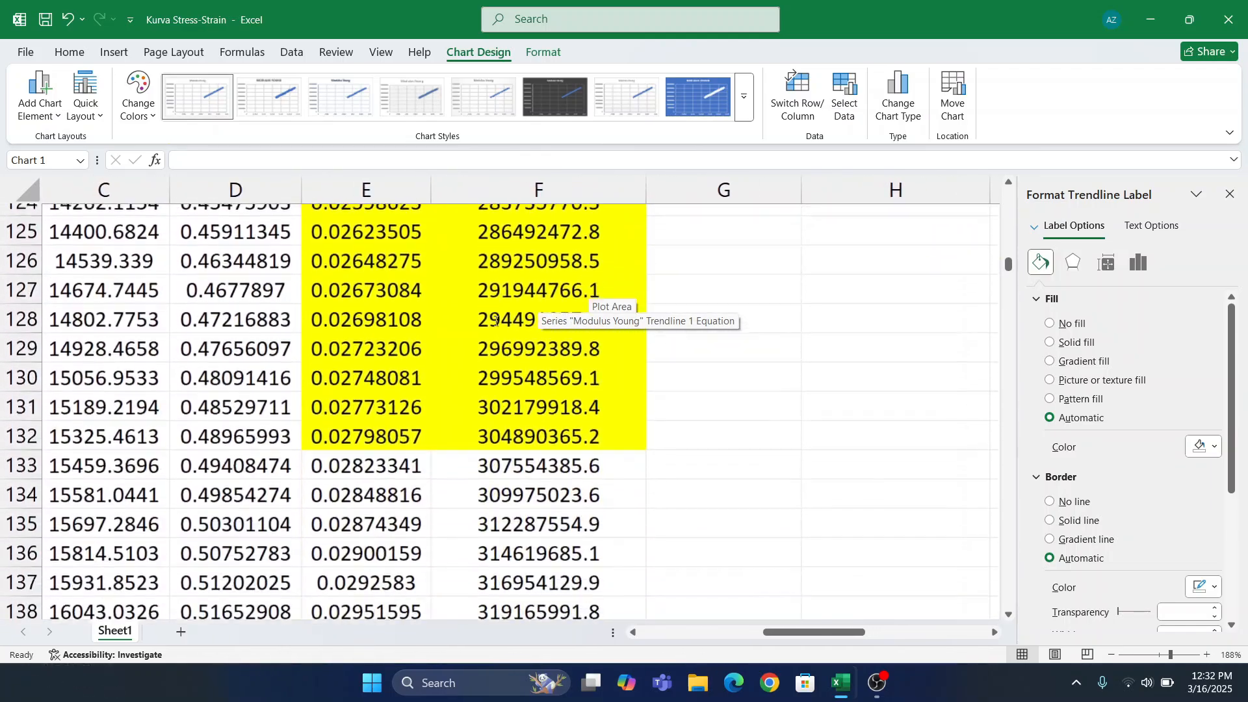
scroll(495, 320, "left", 1)
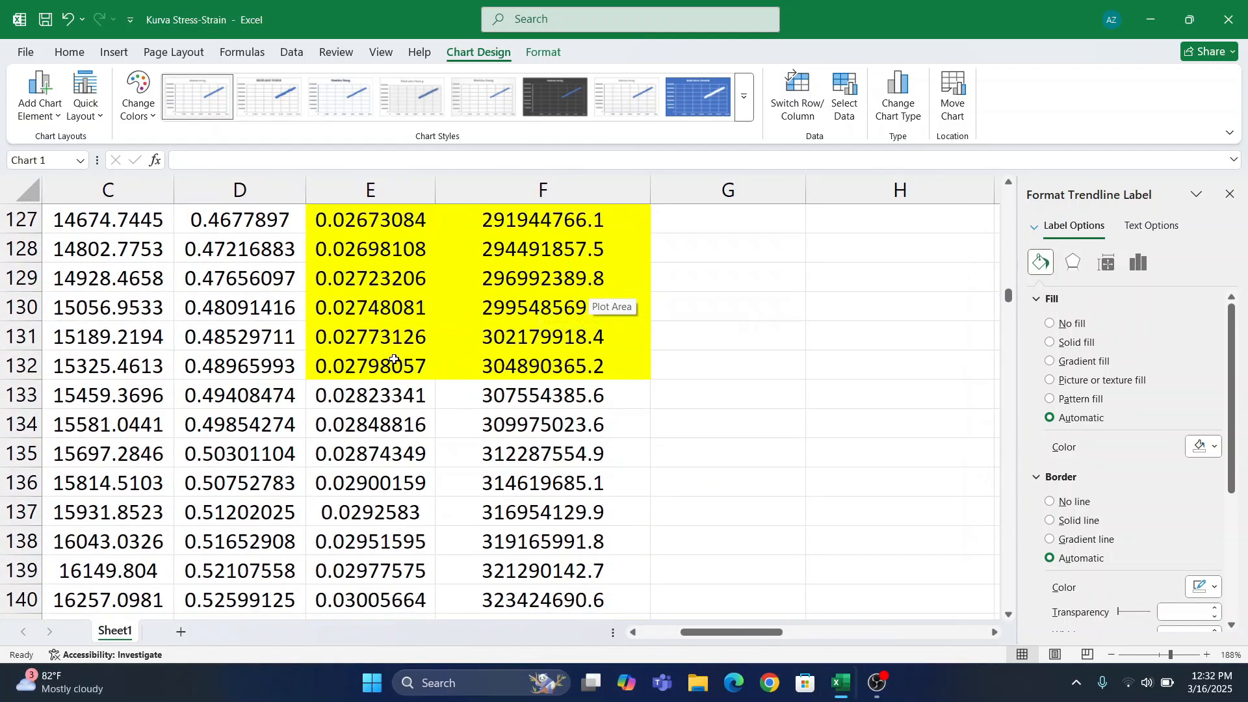
left_click_drag(396, 356, 497, 366)
scroll(497, 366, "down", 5, "ctrl")
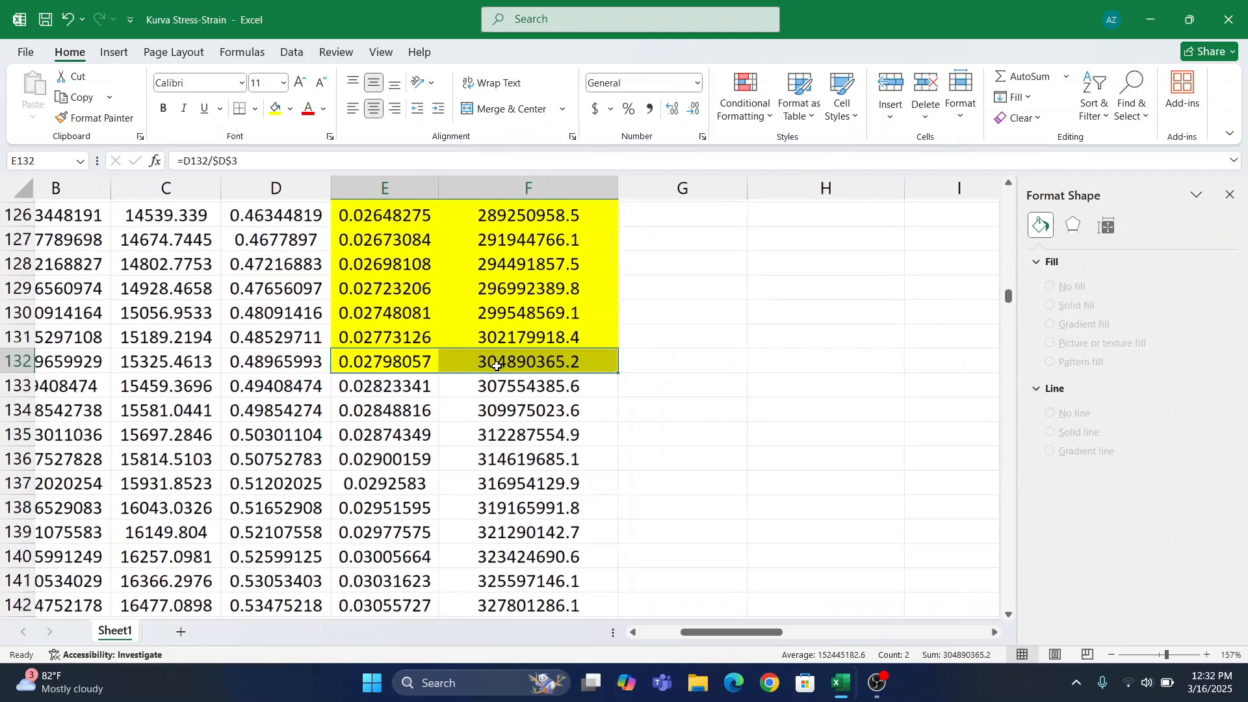
scroll(496, 366, "up", 2, "ctrl")
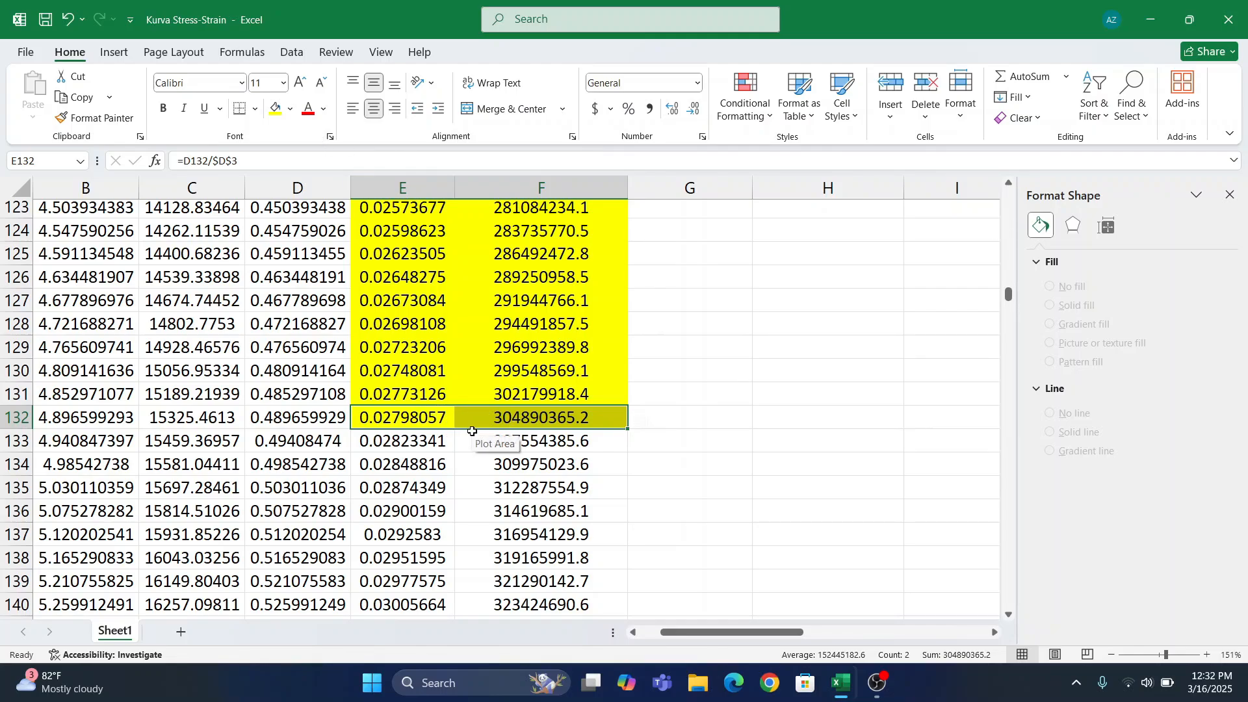
key("ctrl+c")
- Paste the copied pair as values into N4:O4 of the Propotional Point row and close the formatting pane
scroll(813, 276, "up", 1)
scroll(814, 276, "down", 1)
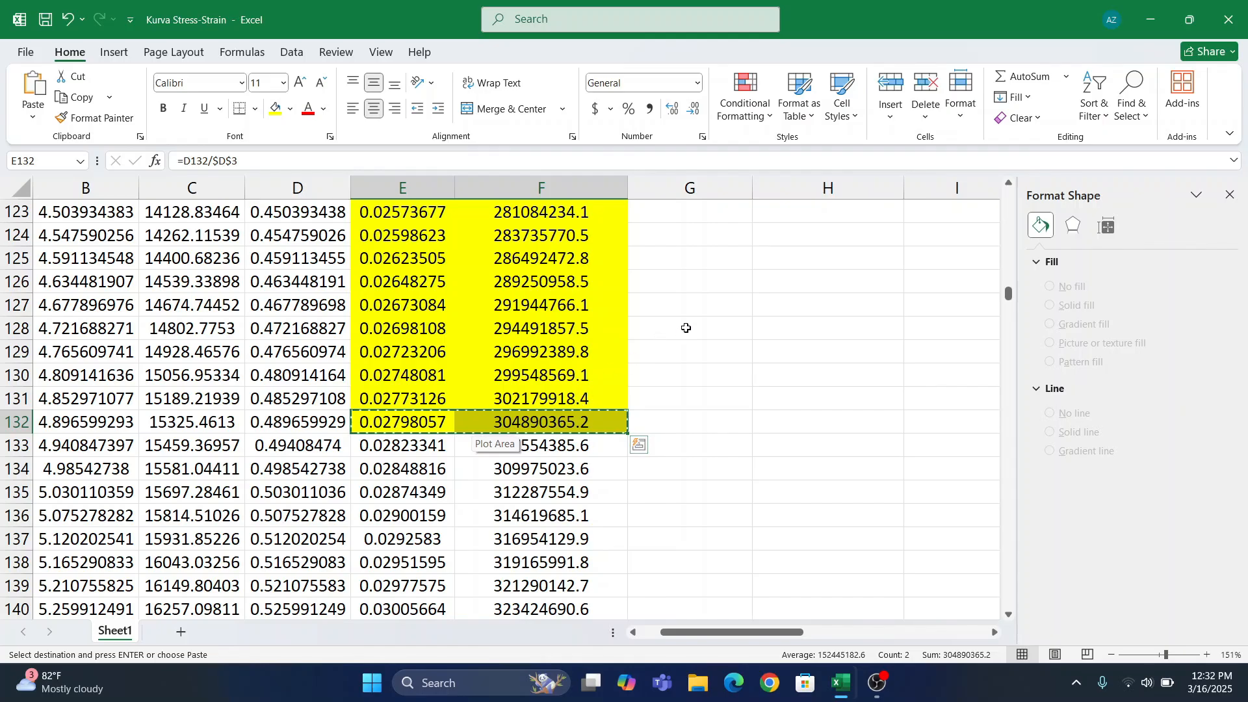
scroll(781, 276, "up", 20)
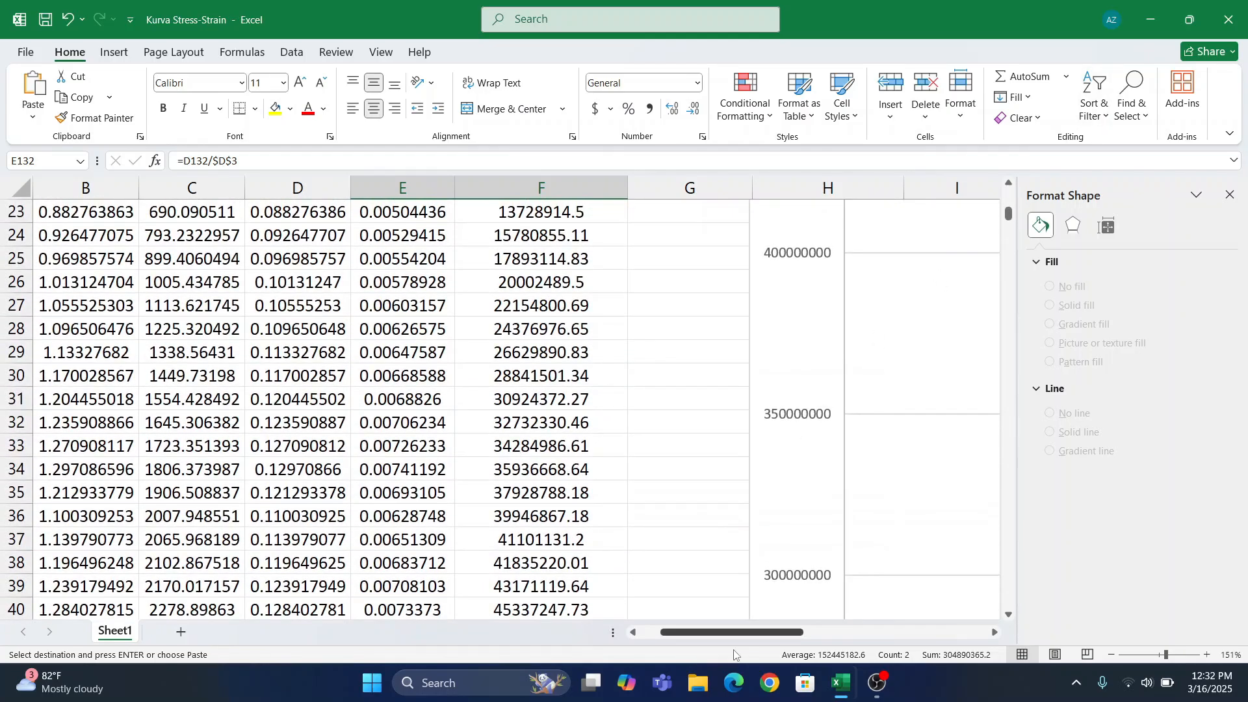
scroll(969, 301, "up", 7)
scroll(868, 307, "right", 6)
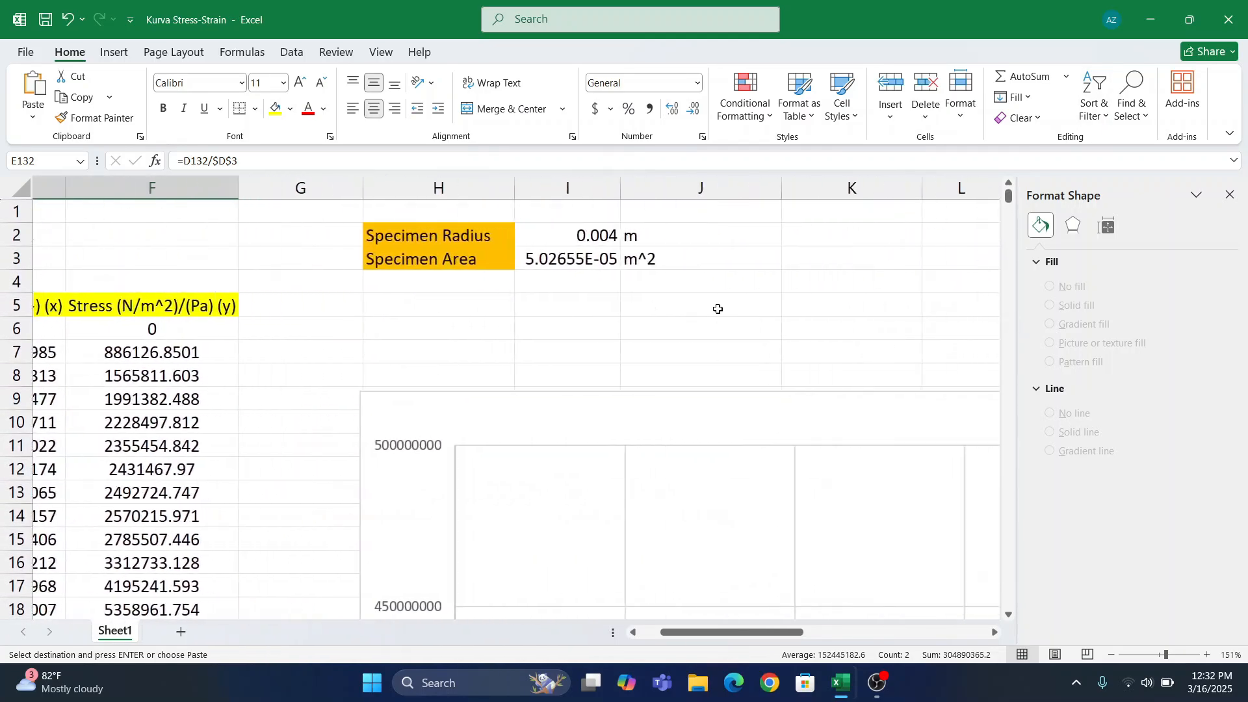
left_click(827, 279)
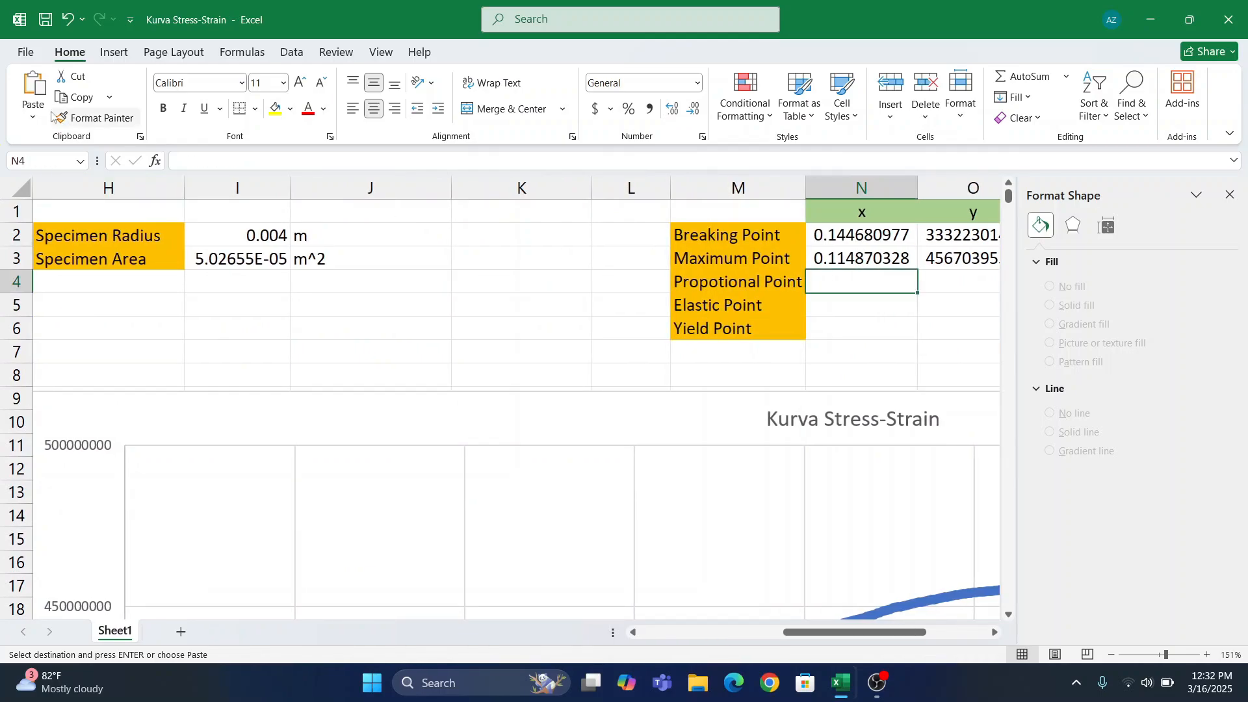
left_click(33, 117)
left_click(30, 242)
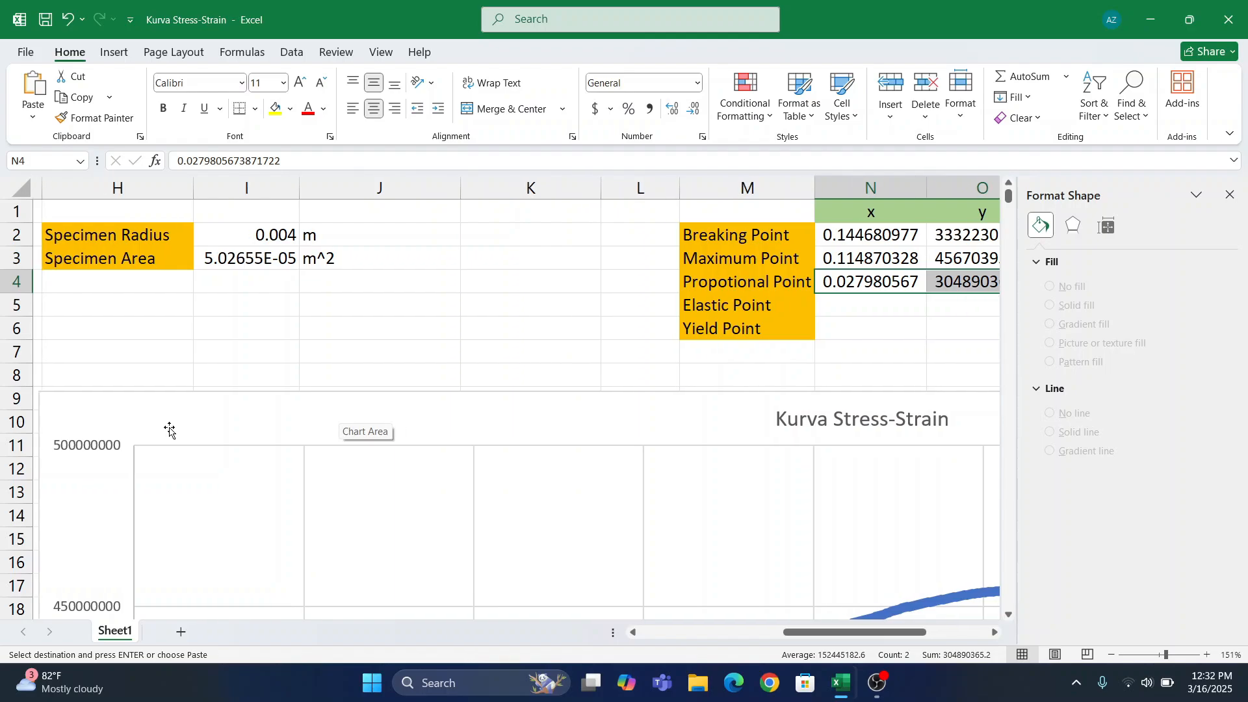
scroll(170, 429, "down", 4, "ctrl")
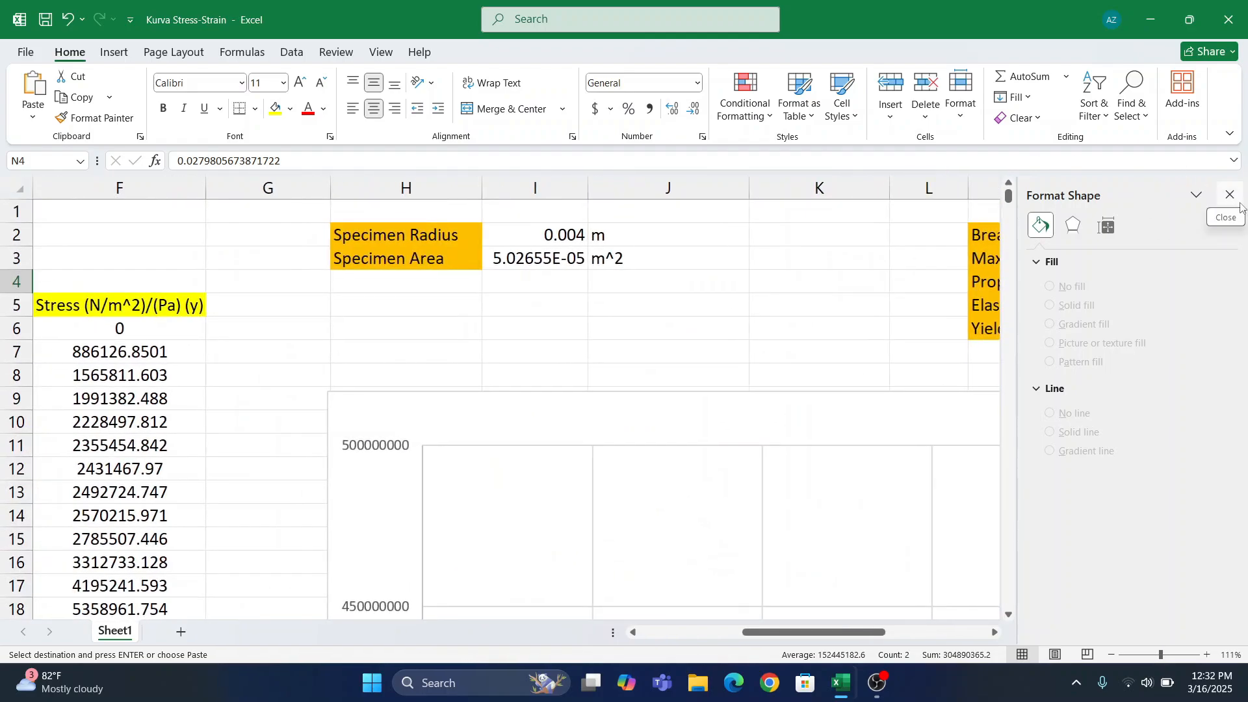
left_click(1230, 195)
scroll(864, 468, "down", 1, "ctrl")
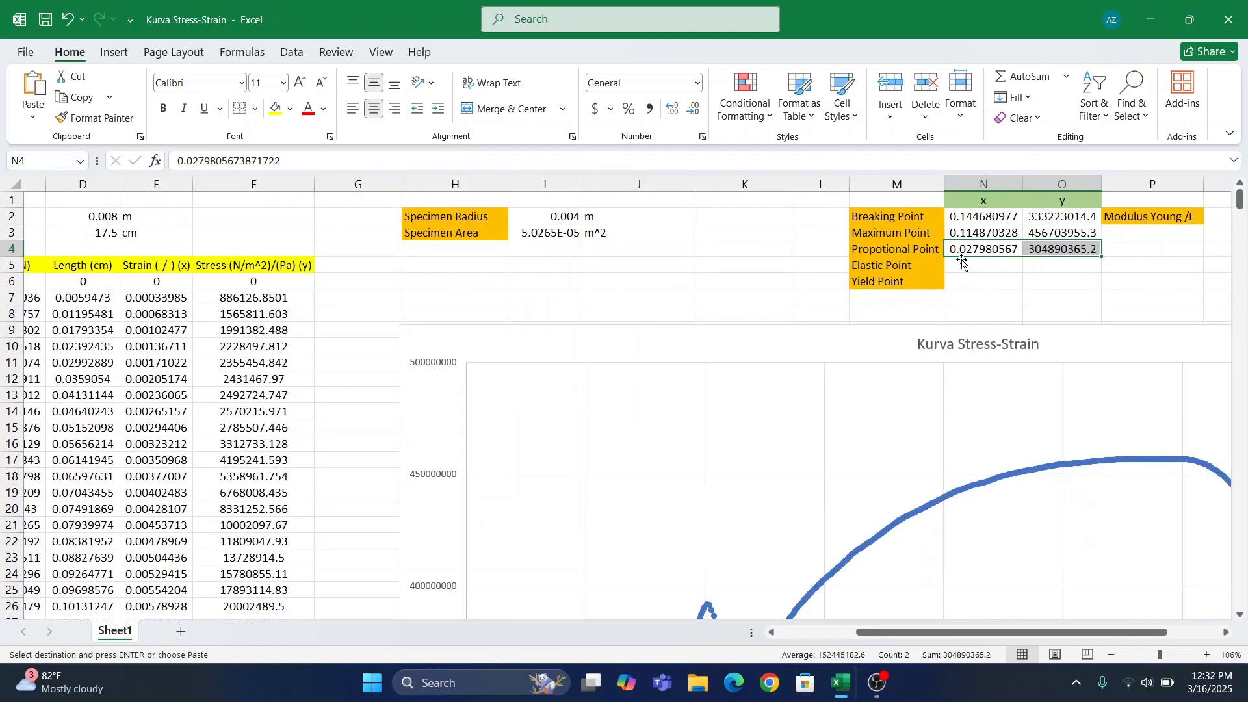
- Review the Propotional Point entries in the summary table and compare them with the Modulus Young chart's linear section
left_click(986, 263)
left_click_drag(985, 252, 1027, 266)
left_click(1027, 266)
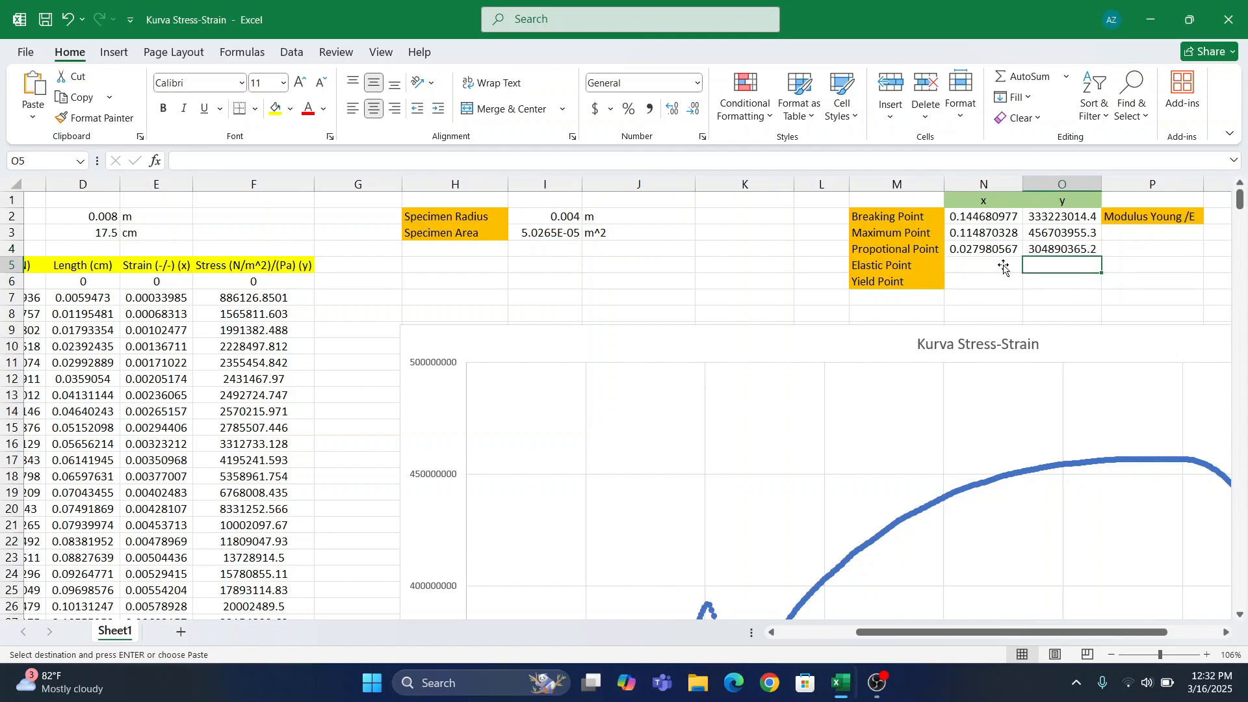
left_click(972, 249)
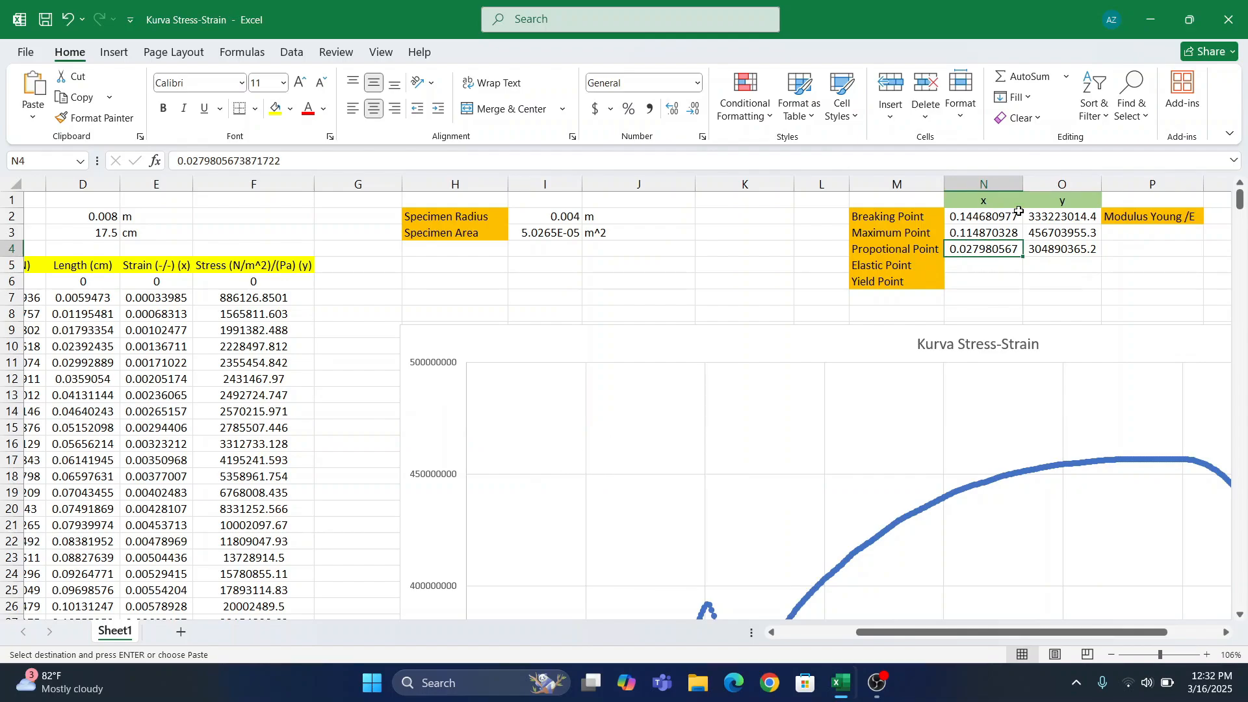
left_click(906, 244)
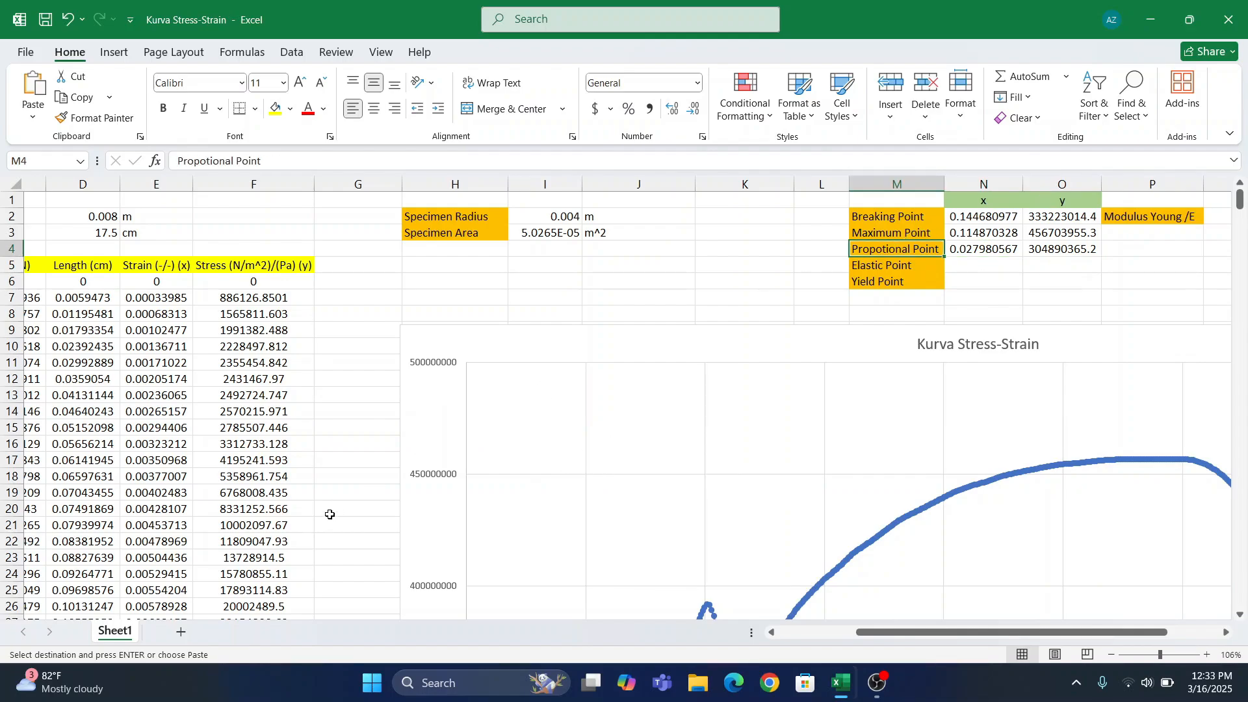
scroll(671, 494, "down", 5)
scroll(670, 495, "down", 20)
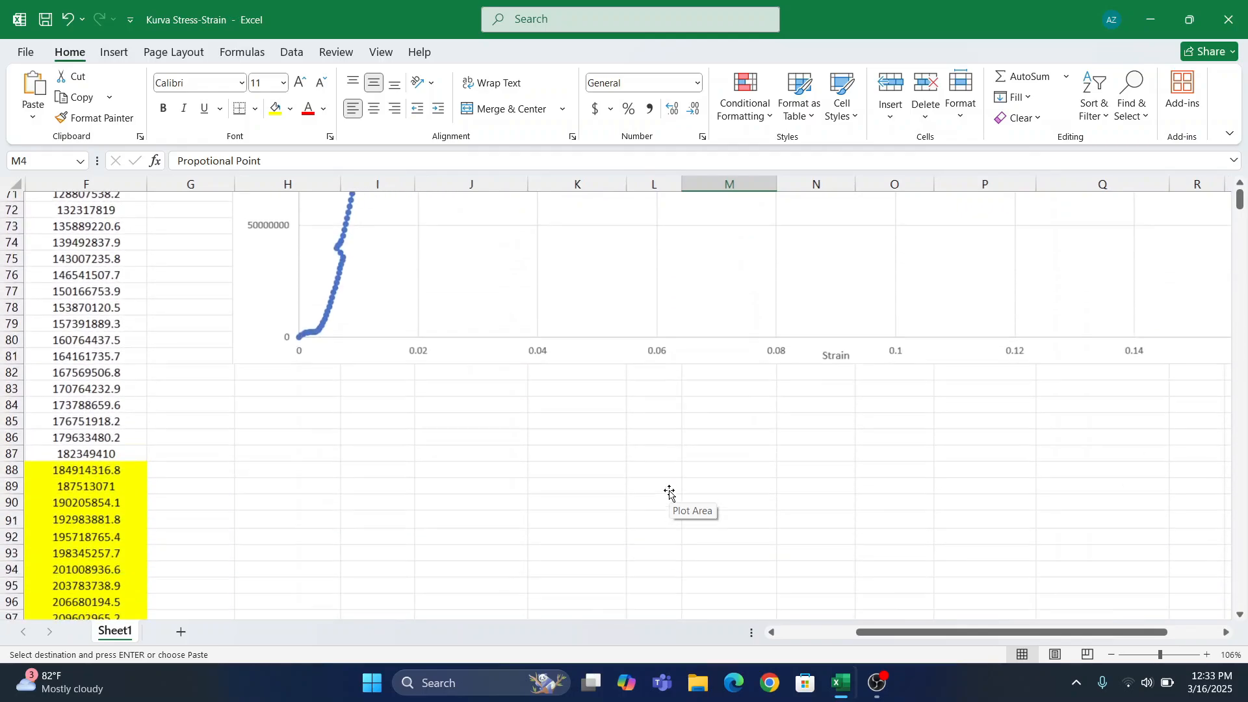
left_click(670, 492)
scroll(494, 435, "up", 1)
scroll(494, 435, "left", 1)
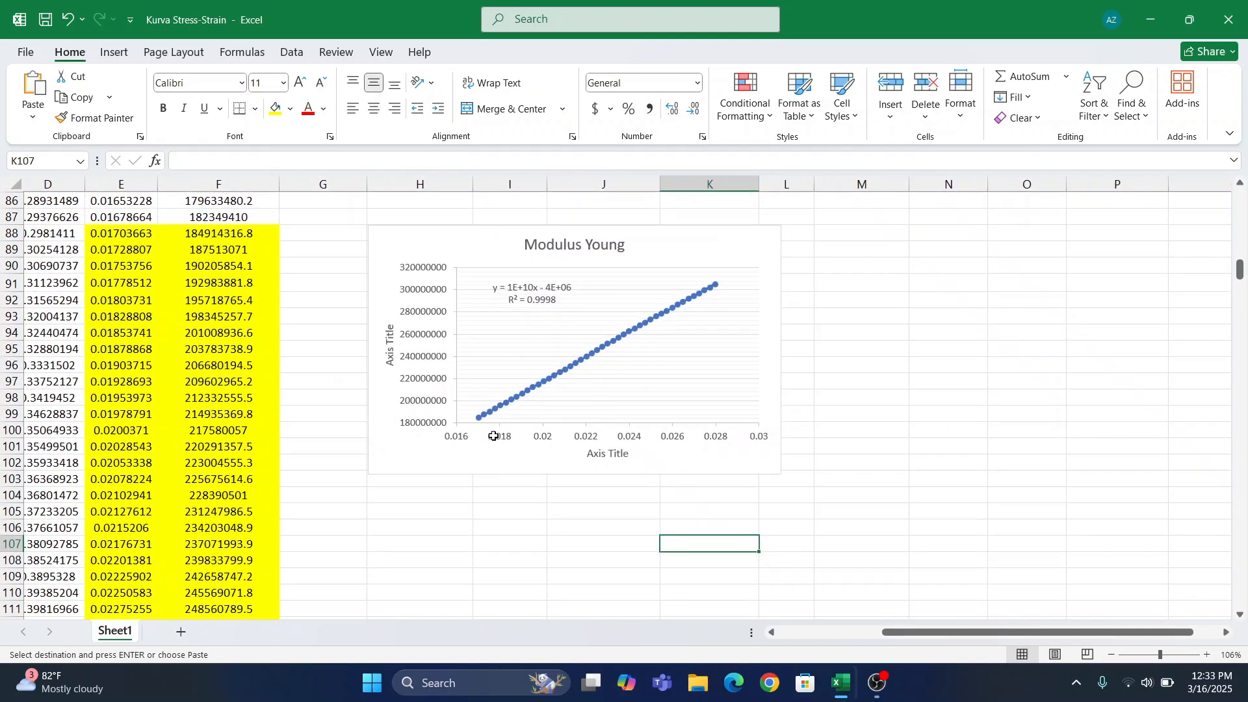
scroll(746, 272, "up", 11)
scroll(746, 272, "up", 17)
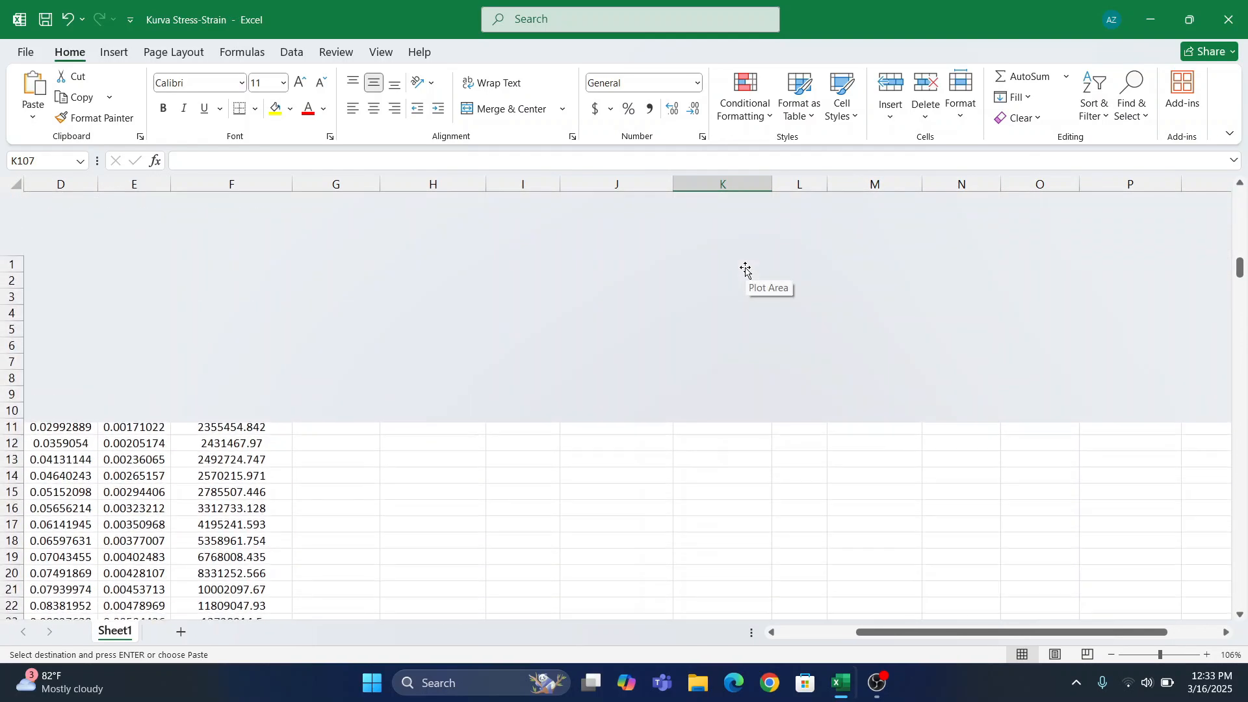
- Compare the Elastic Point row with the stress-strain curve and find the data just below the highlighted linear range
left_click(855, 263)
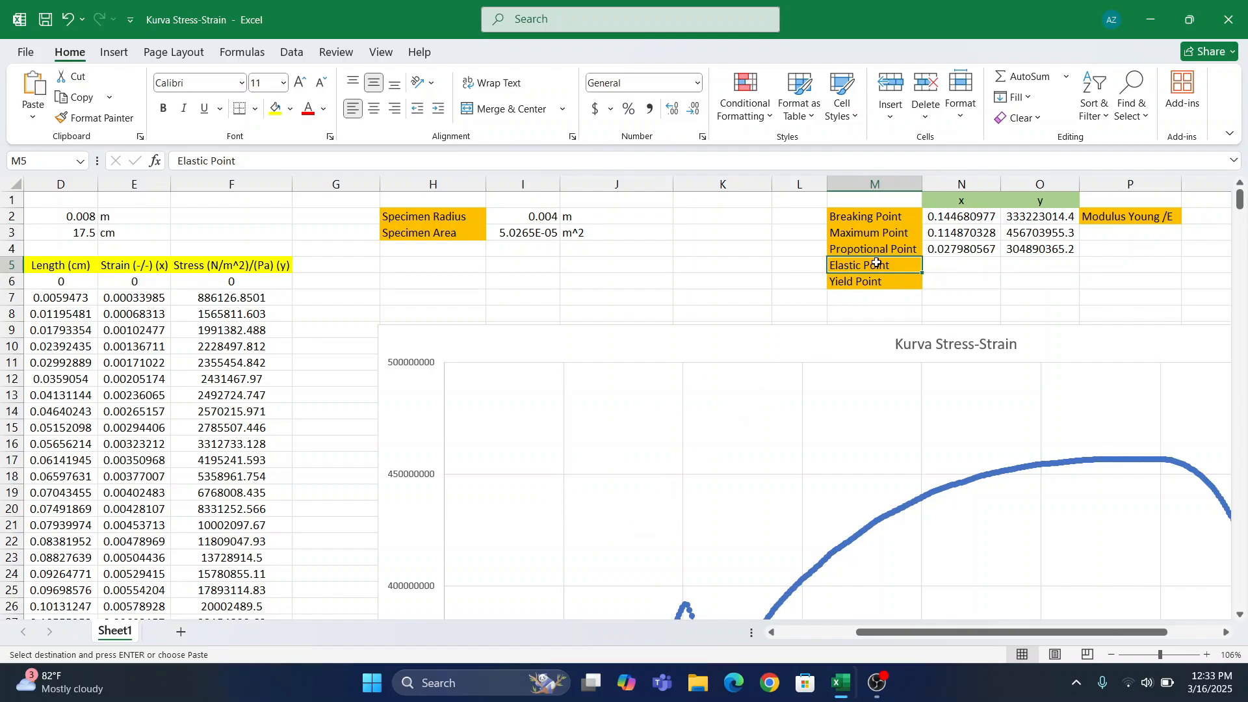
scroll(872, 384, "down", 2)
scroll(872, 390, "down", 2, "ctrl")
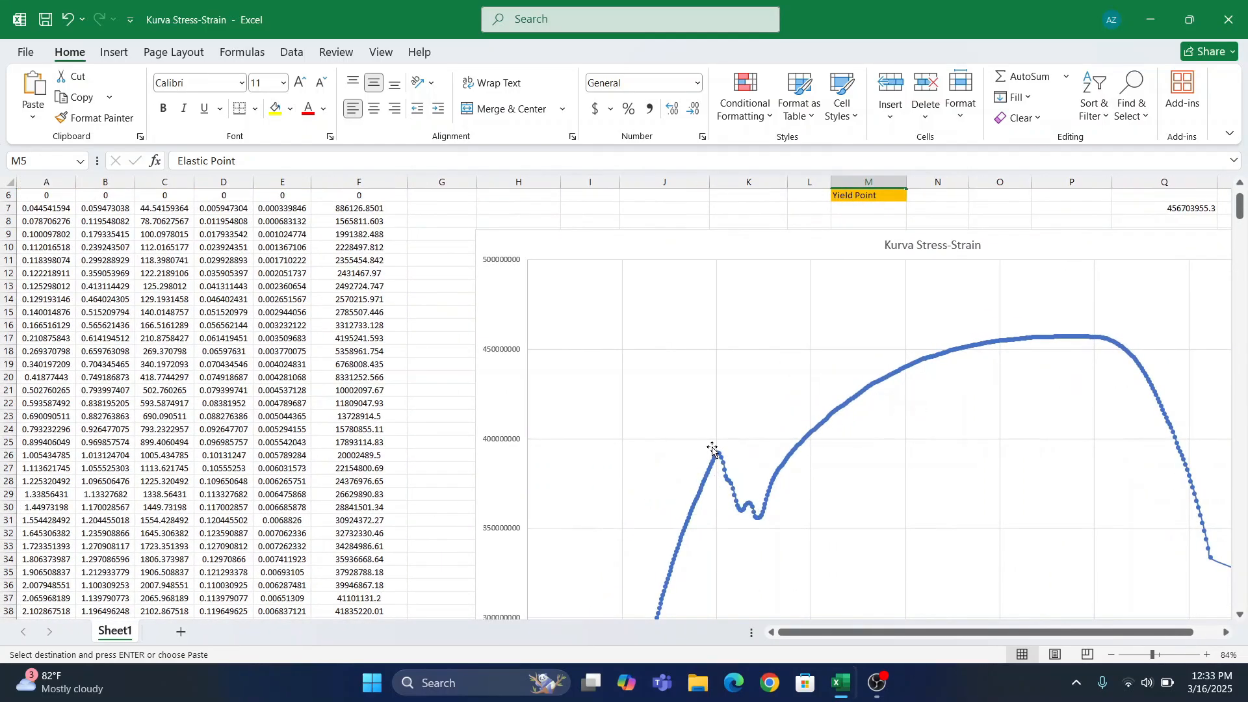
scroll(748, 409, "up", 2)
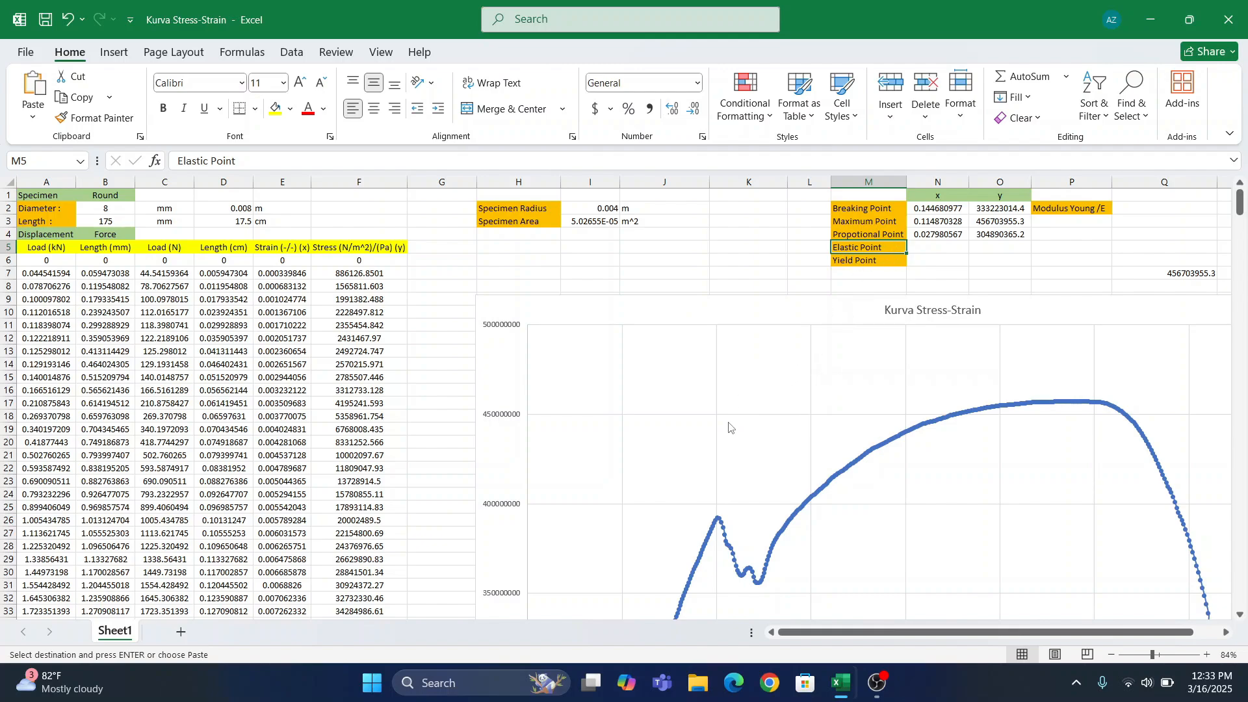
scroll(773, 497, "down", 20)
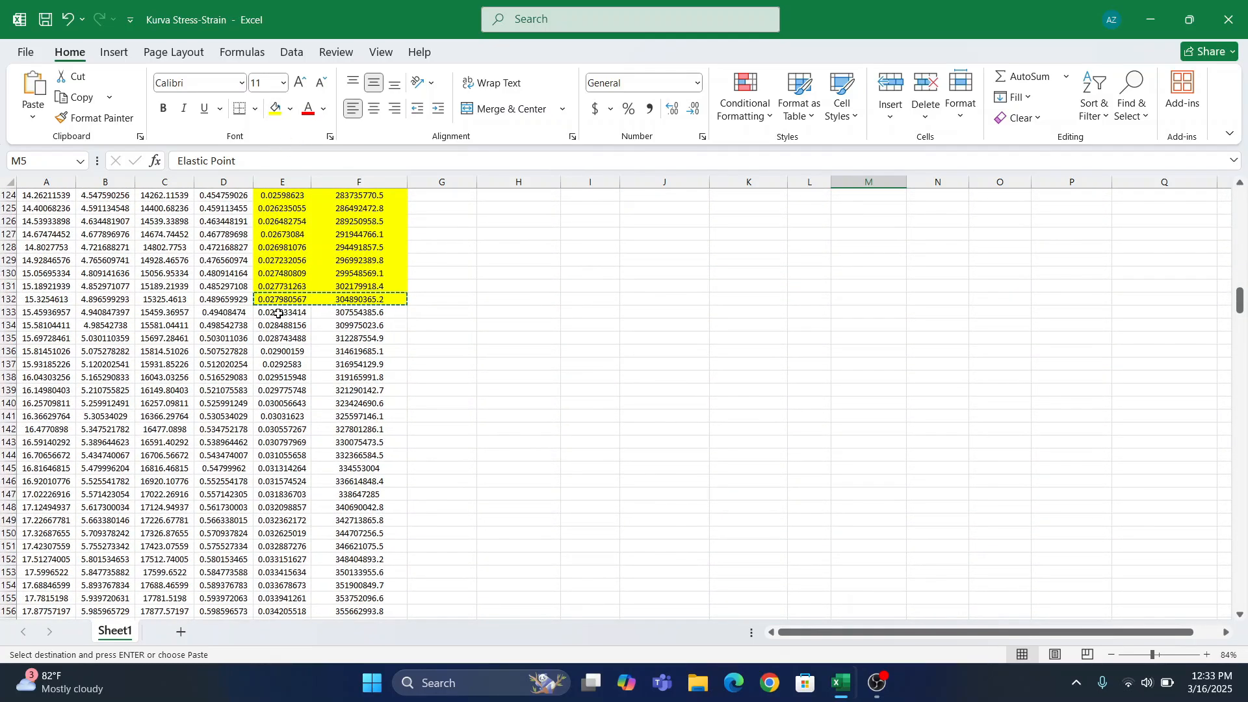
left_click_drag(278, 313, 358, 313)
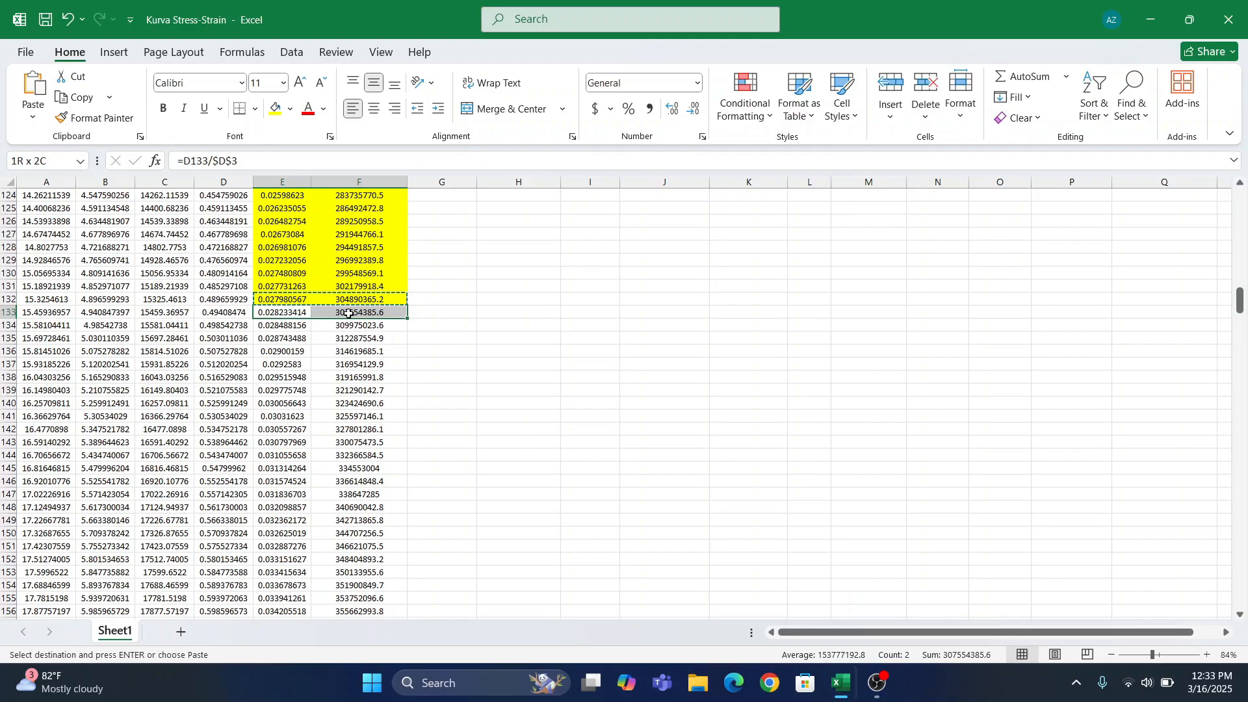
left_click(291, 110)
left_click(260, 301)
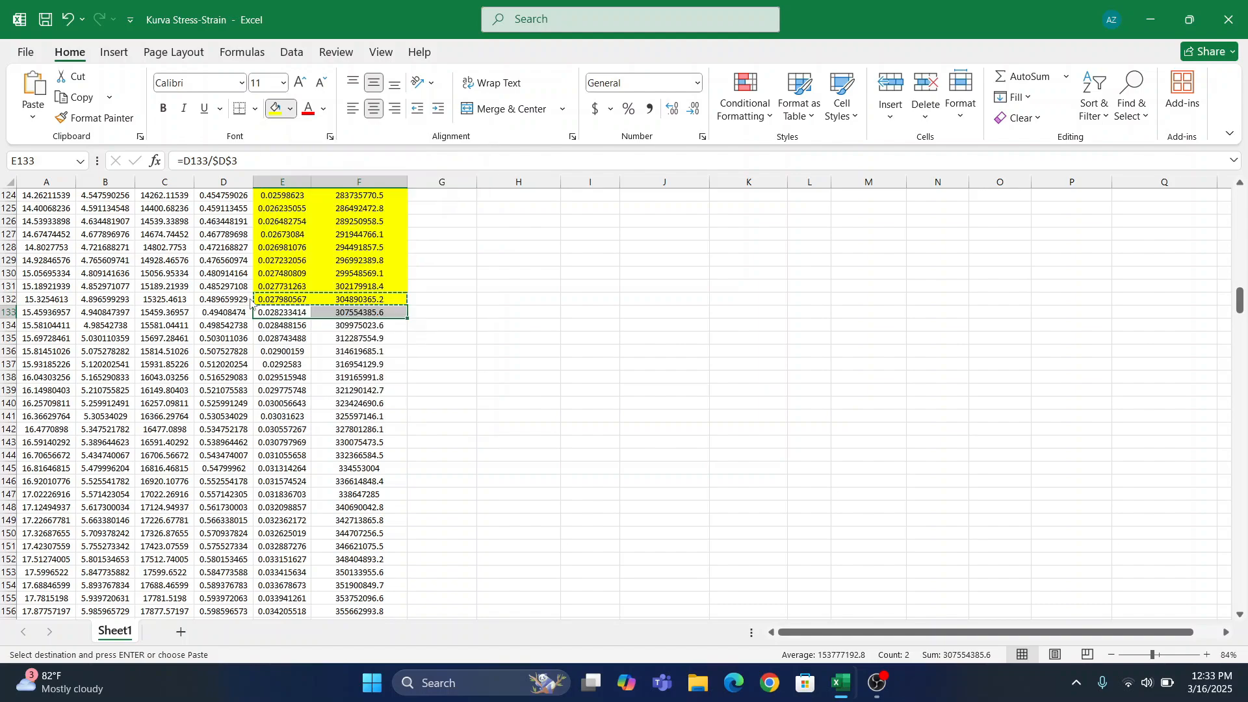
- Fill the proportional point's strain and stress pair, E132:F132, with light green
left_click(262, 300)
left_click_drag(262, 300, 354, 300)
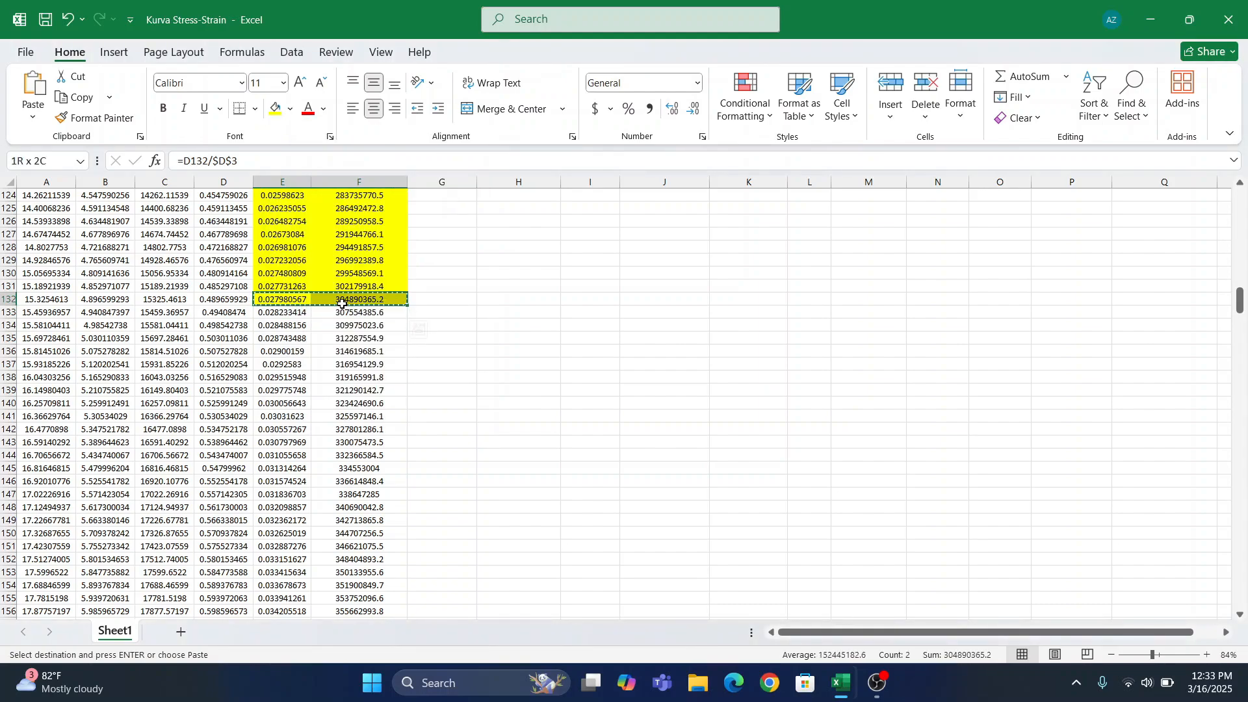
left_click(292, 110)
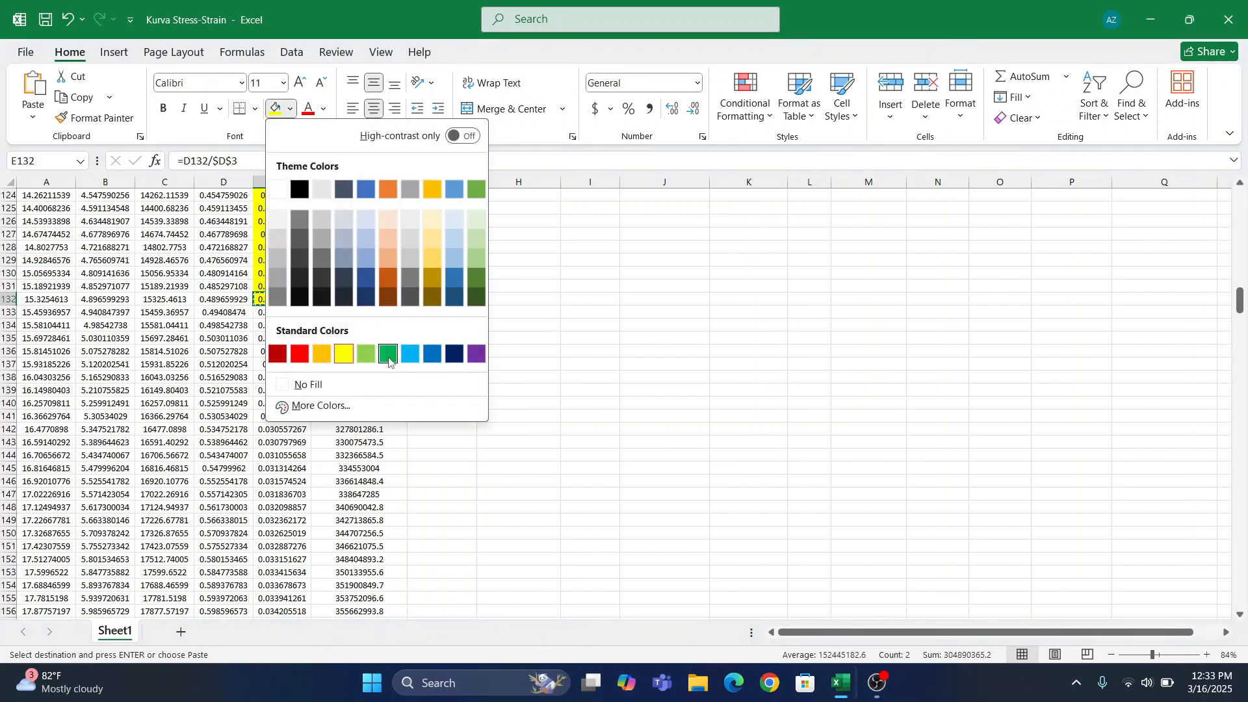
left_click(366, 354)
- Fill the strain and stress pair directly below it, E133:F133, with orange to mark the elastic point
left_click_drag(271, 311, 361, 314)
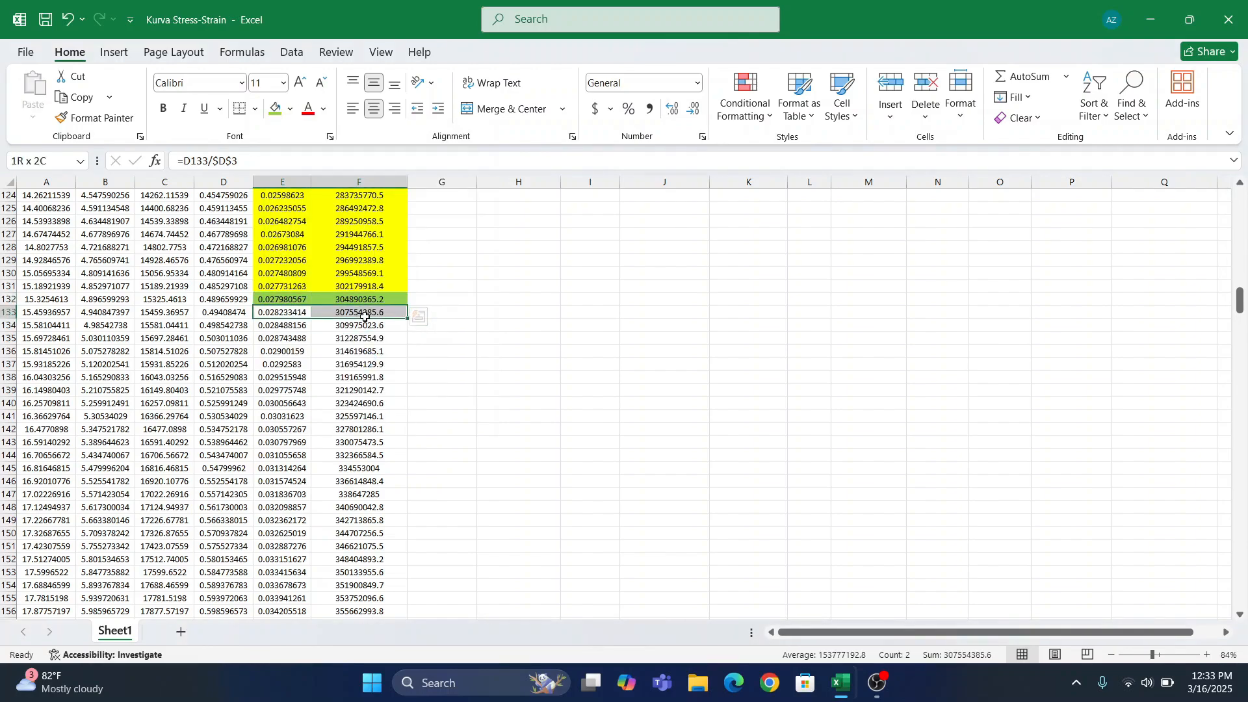
left_click(290, 112)
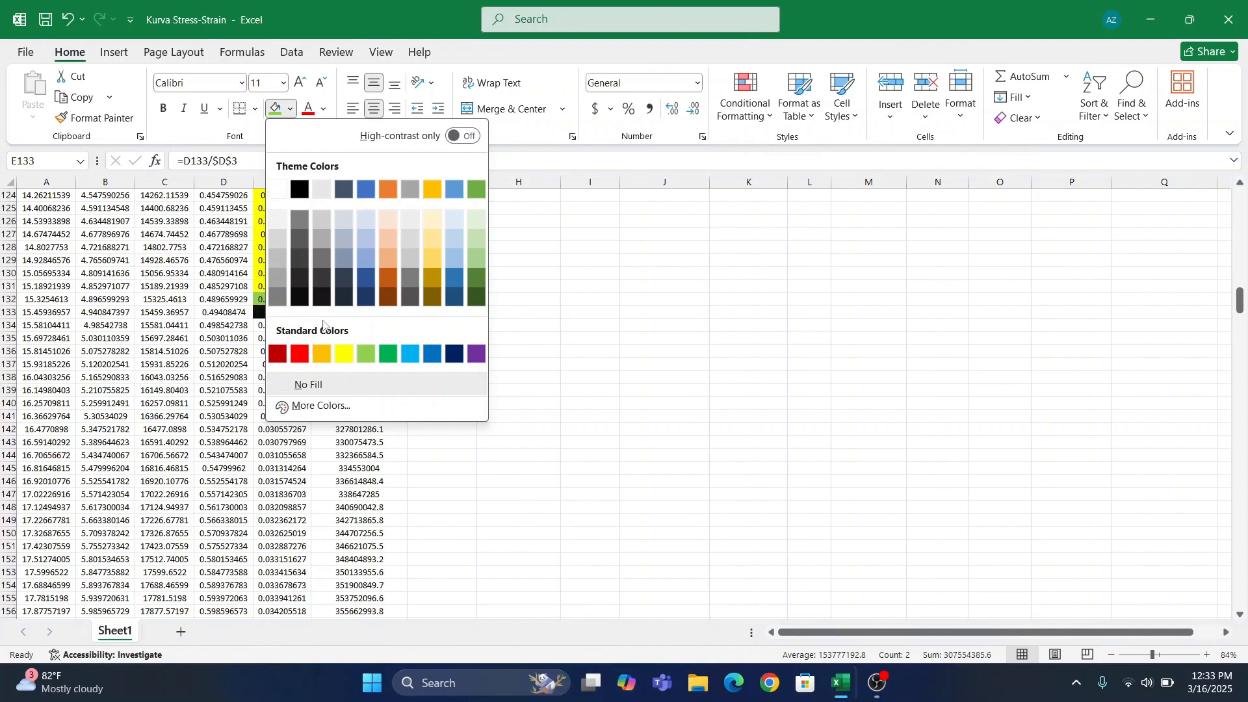
left_click(324, 355)
left_click(481, 330)
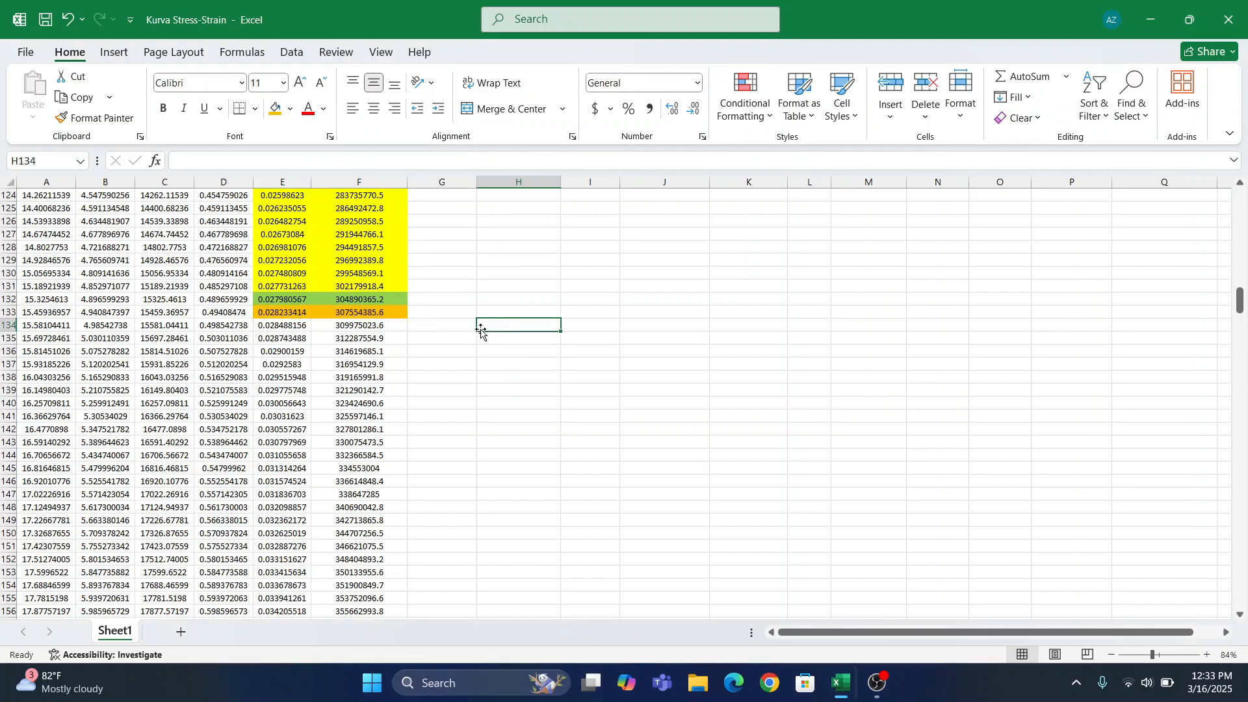
- Copy the orange elastic point pair, E133:F133, from the data table
scroll(436, 293, "up", 1)
scroll(436, 293, "up", 3, "ctrl")
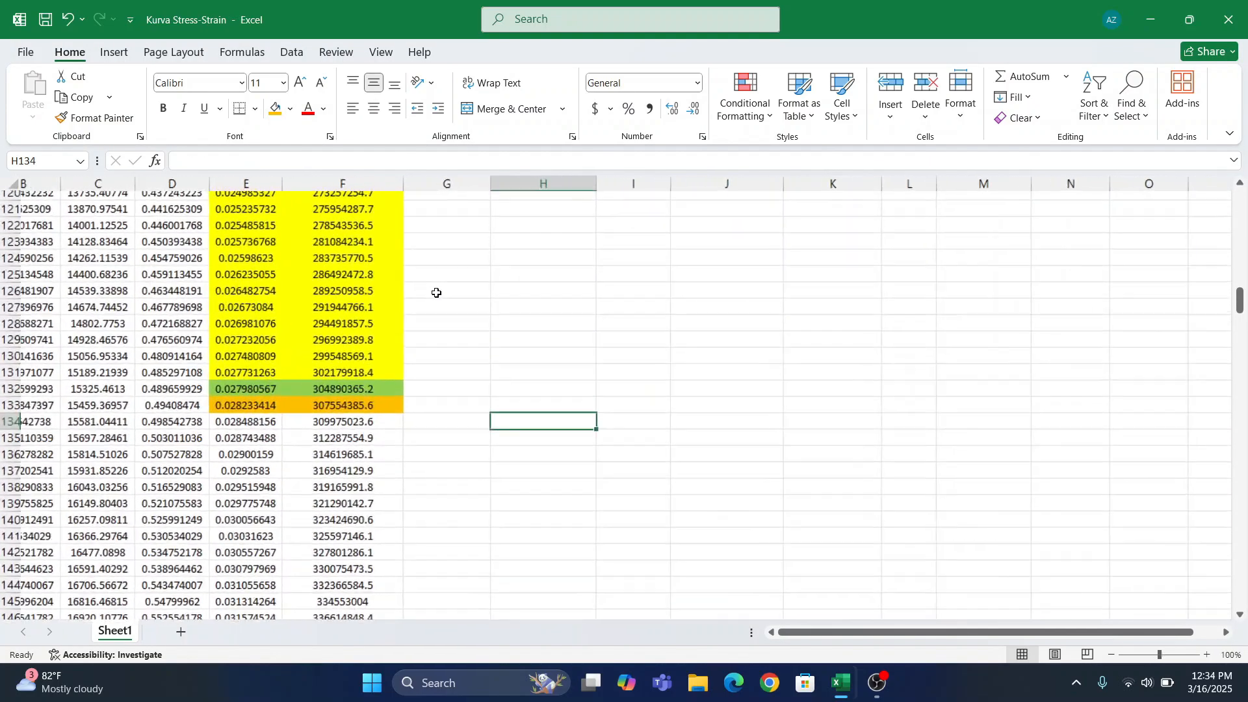
left_click_drag(274, 448, 325, 450)
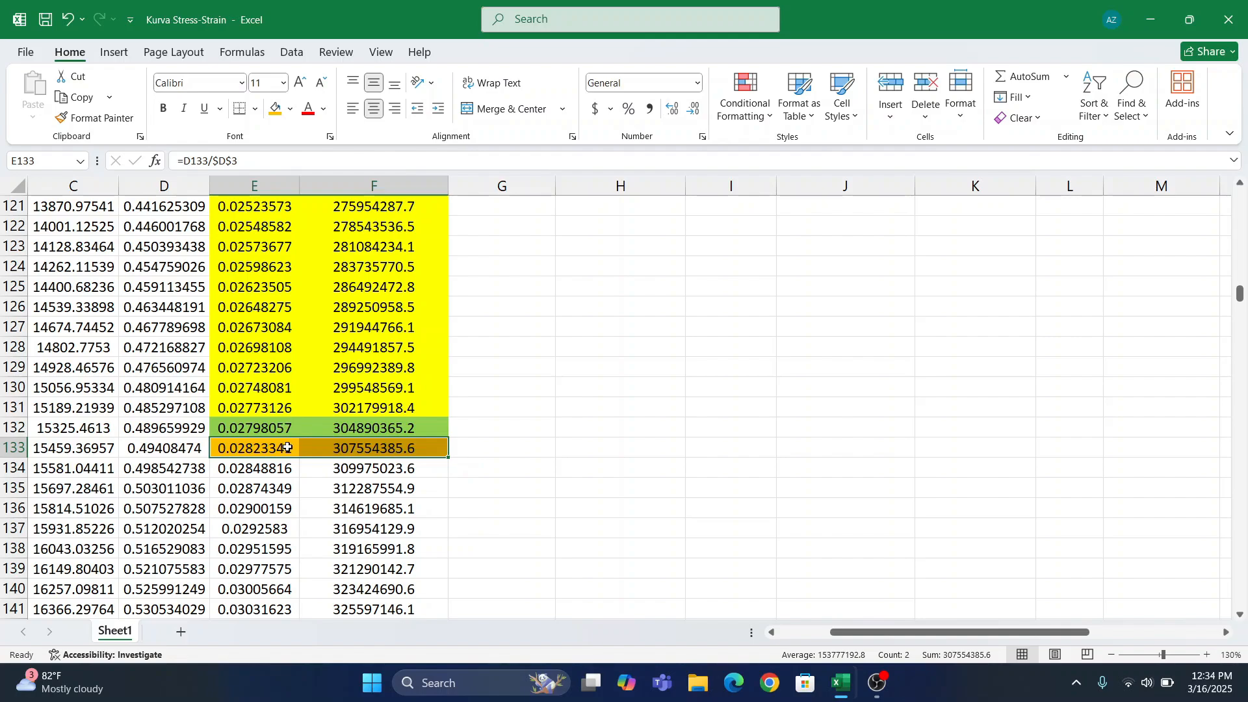
key("ctrl+c")
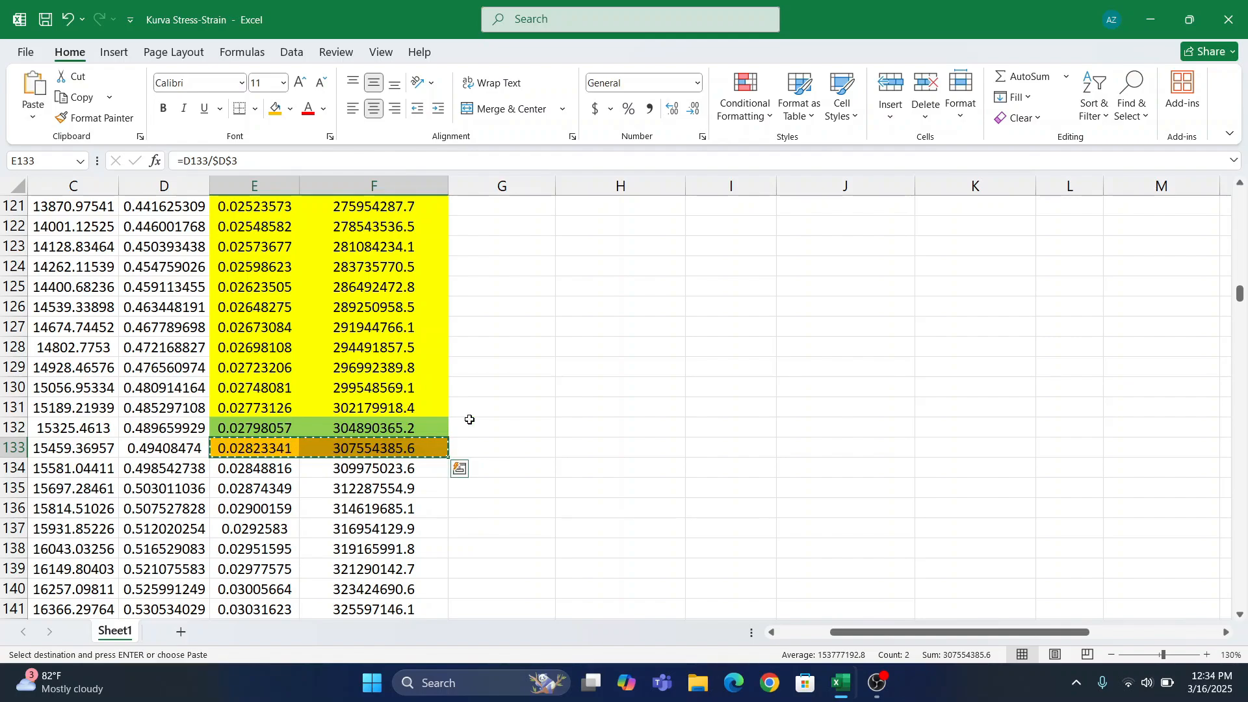
- Paste the copied pair as values into N5:O5 of the Elastic Point row and dismiss the paste options
left_click_drag(1241, 292, 1244, 194)
scroll(1080, 284, "right", 1)
scroll(1080, 285, "right", 2)
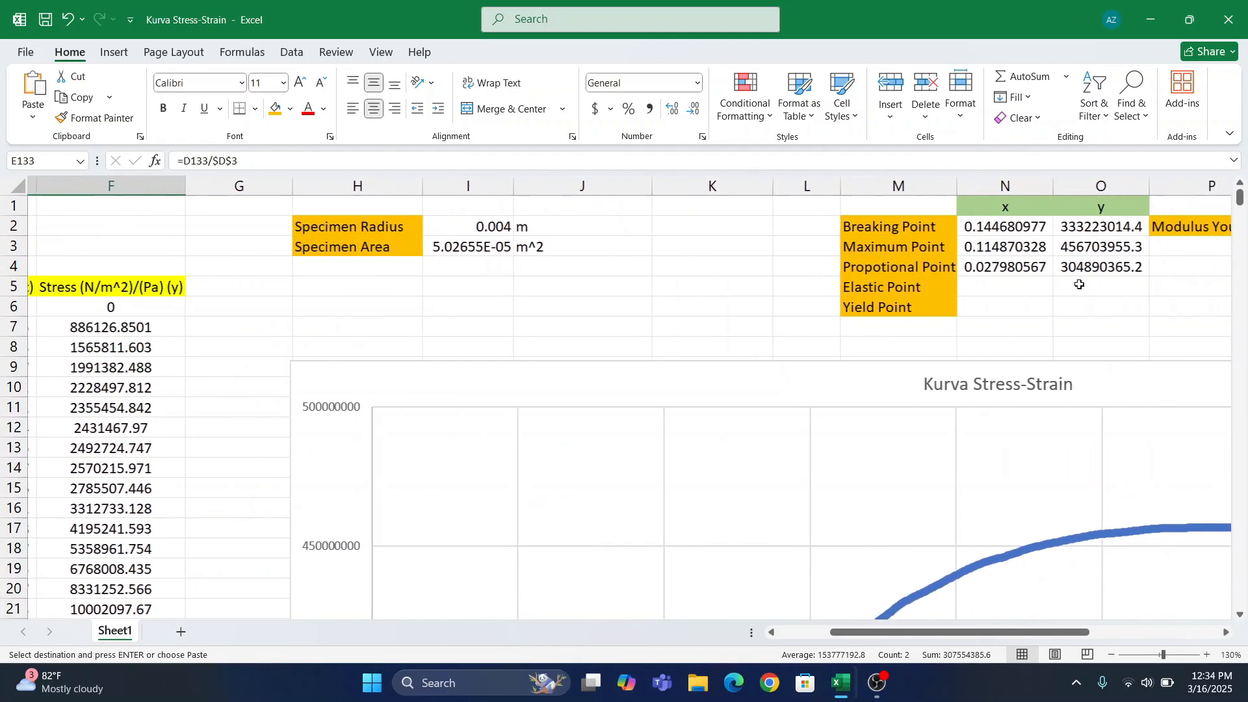
left_click(989, 288)
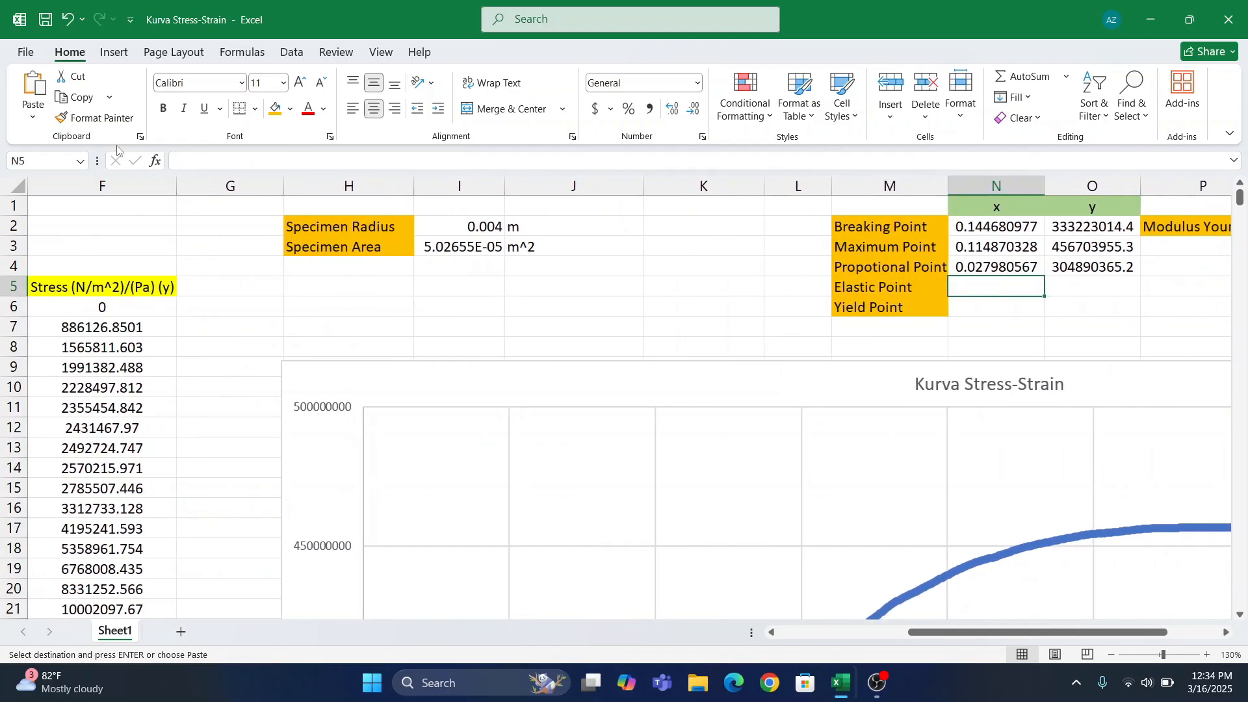
left_click(31, 111)
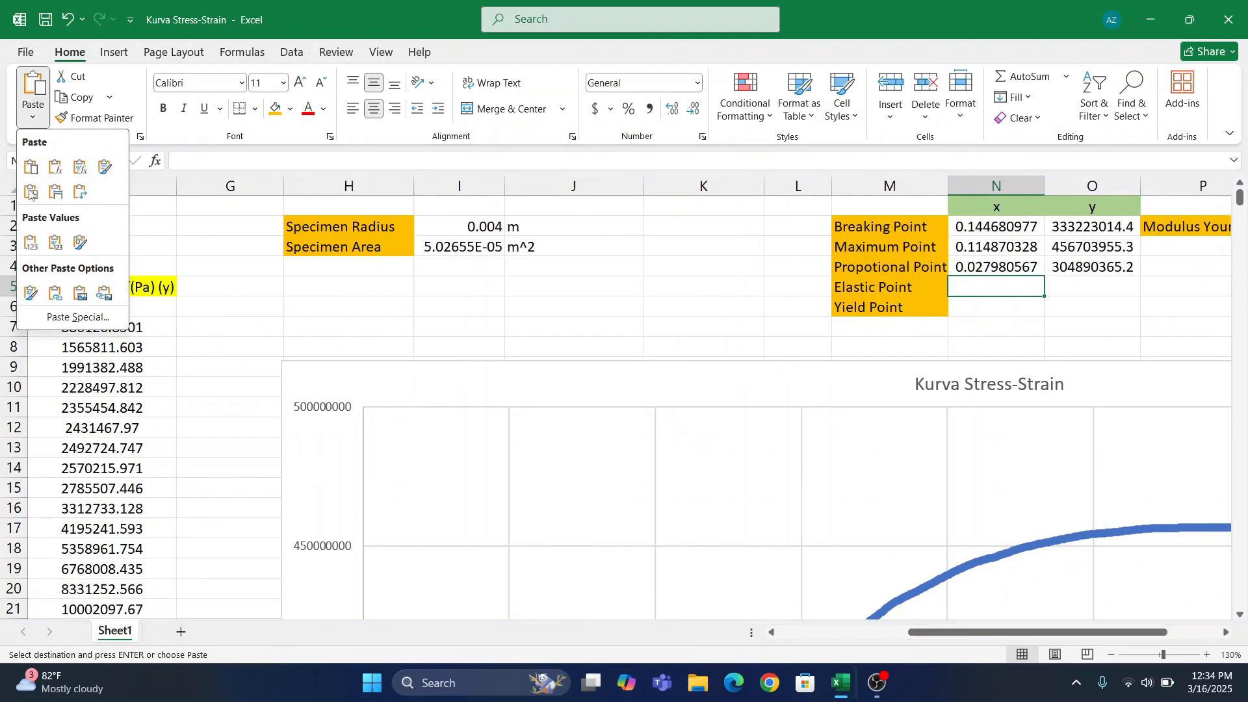
left_click(29, 245)
left_click(998, 314)
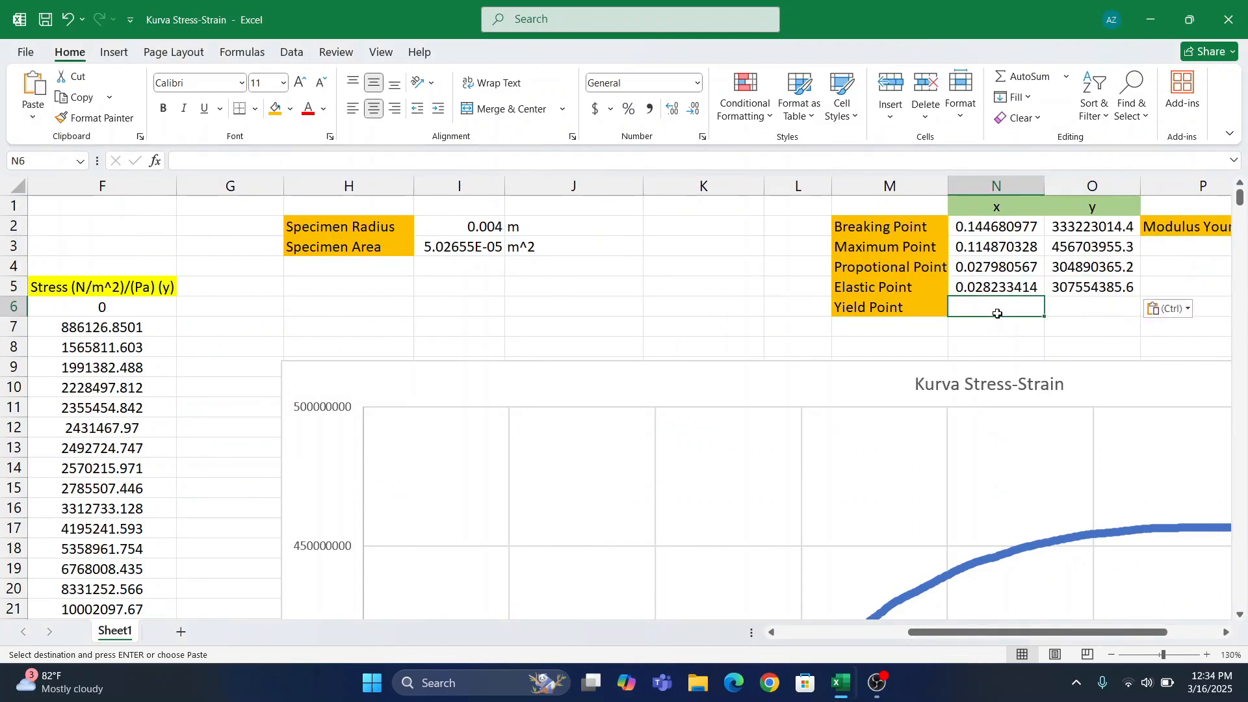
key("ctrl")
scroll(904, 350, "down", 4)
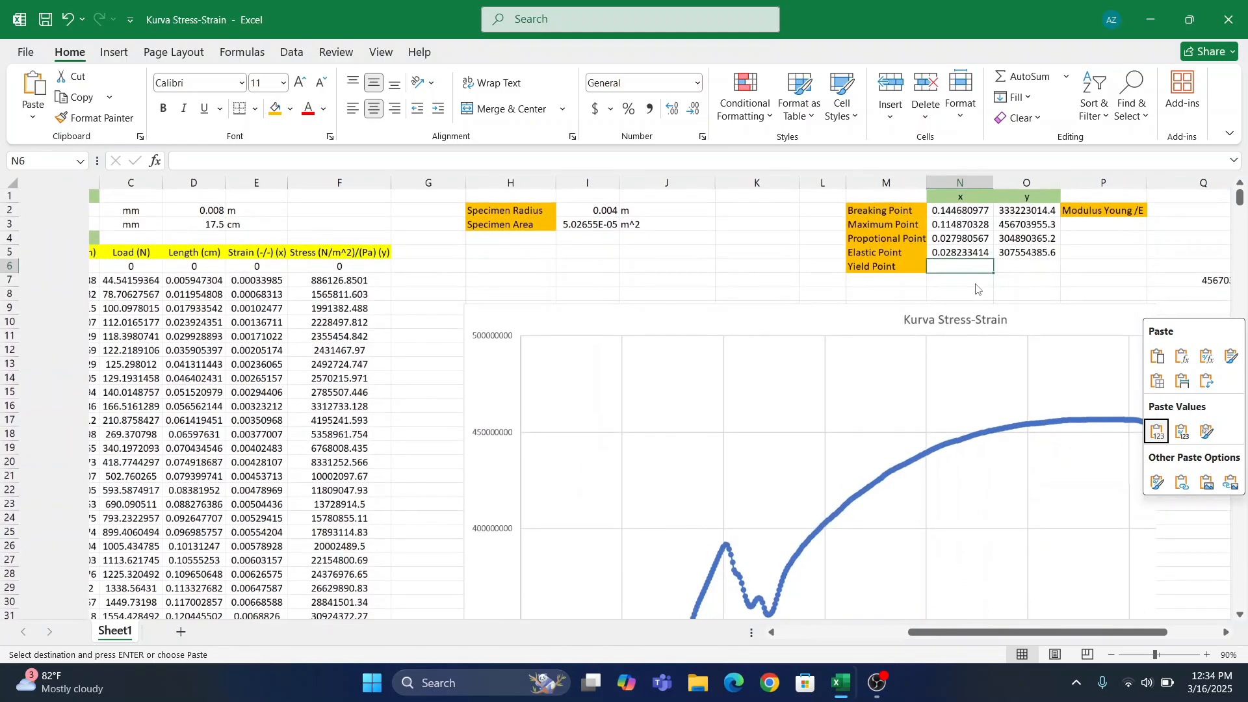
key("Escape")
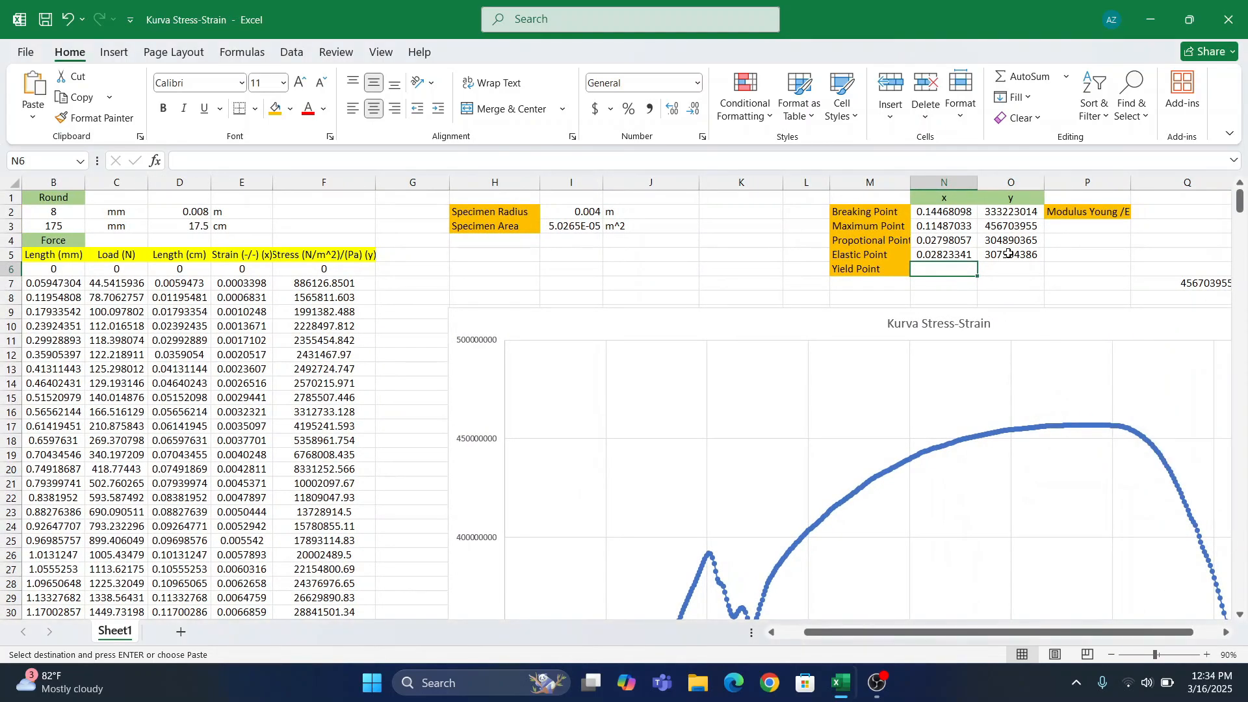
- Review the Elastic Point entries in the summary table against the Propotional Point row
left_click_drag(1011, 255, 884, 253)
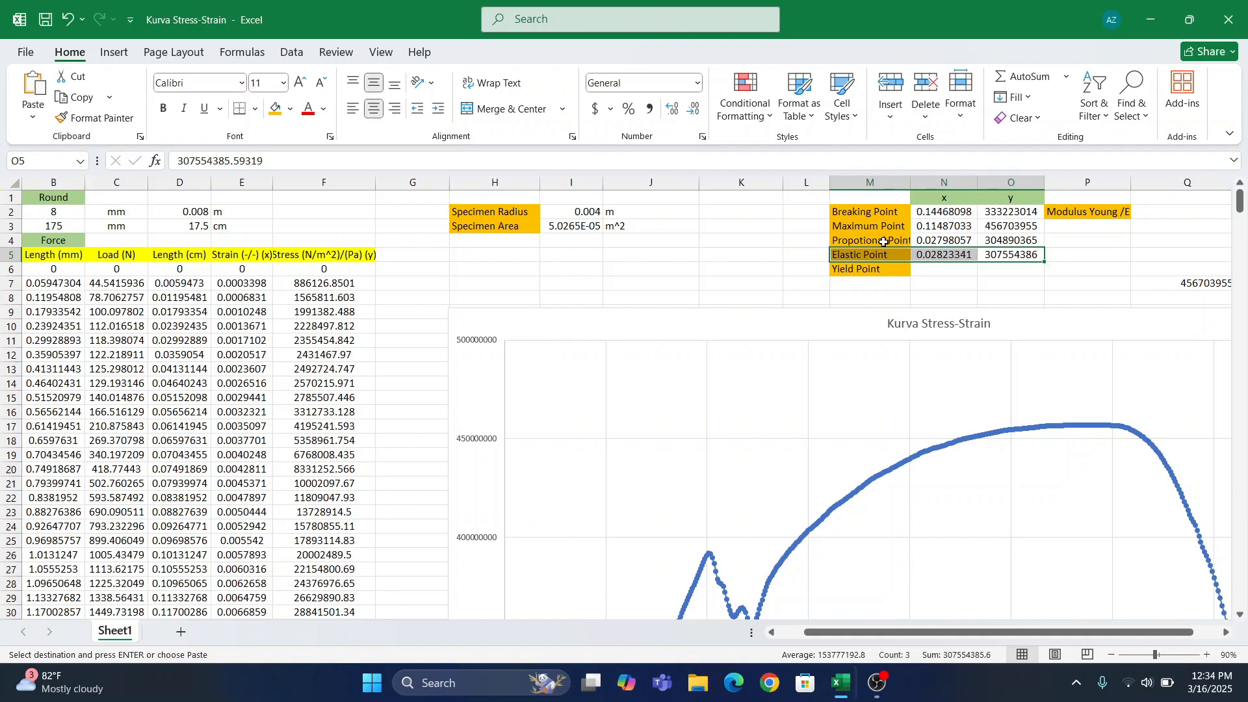
left_click(879, 240)
left_click(892, 253)
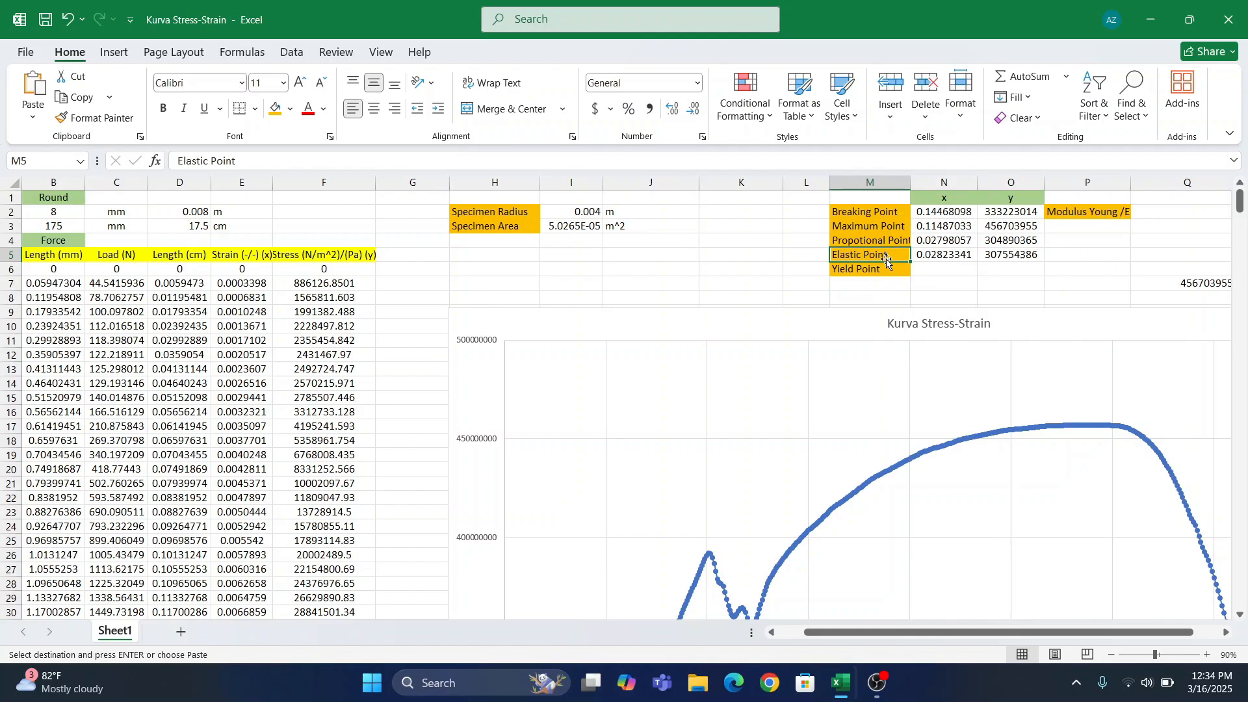
- Examine the Modulus Young /E entry and the trendline equation label on the Modulus Young chart
left_click(1087, 209)
scroll(824, 413, "down", 20)
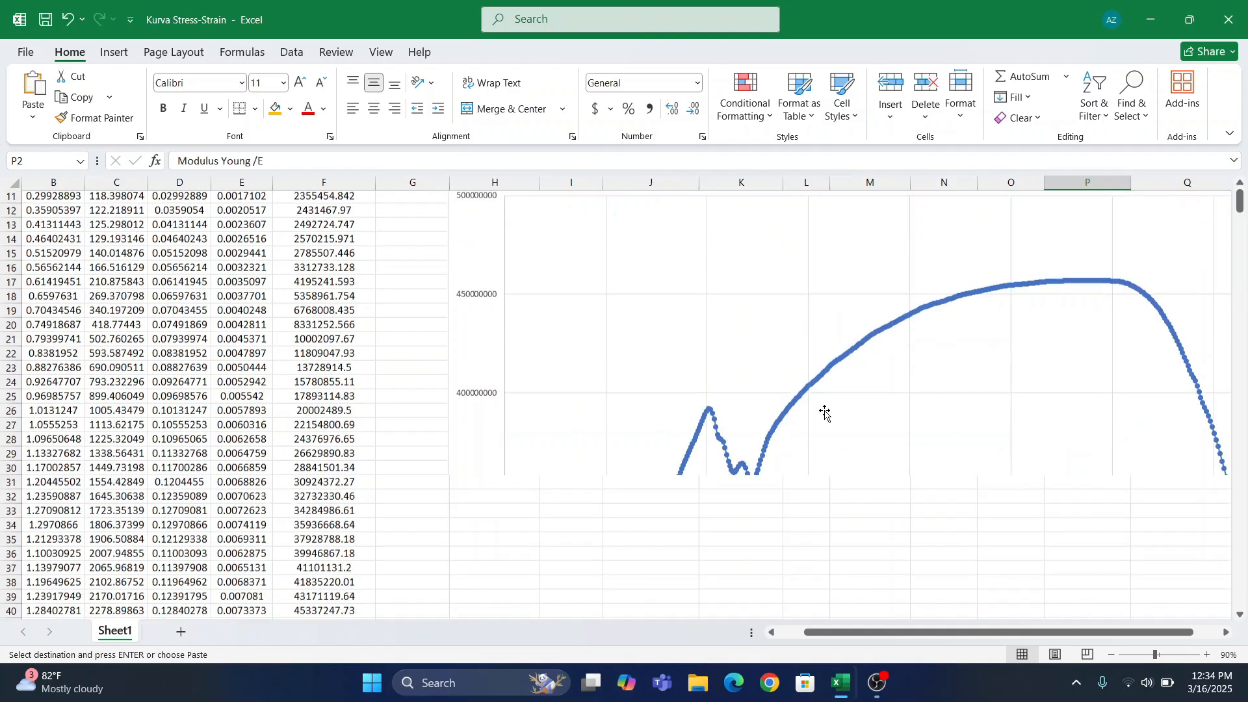
scroll(824, 413, "down", 1)
left_click(719, 348)
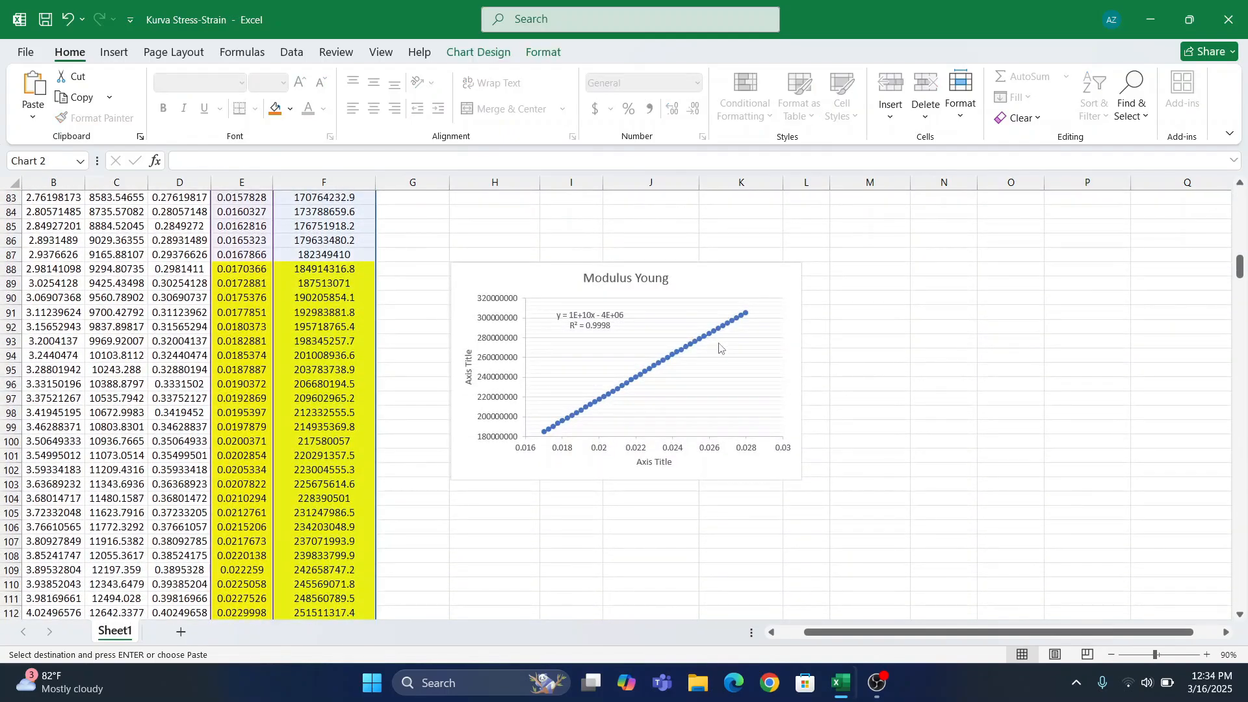
scroll(719, 348, "up", 3)
scroll(724, 312, "up", 1)
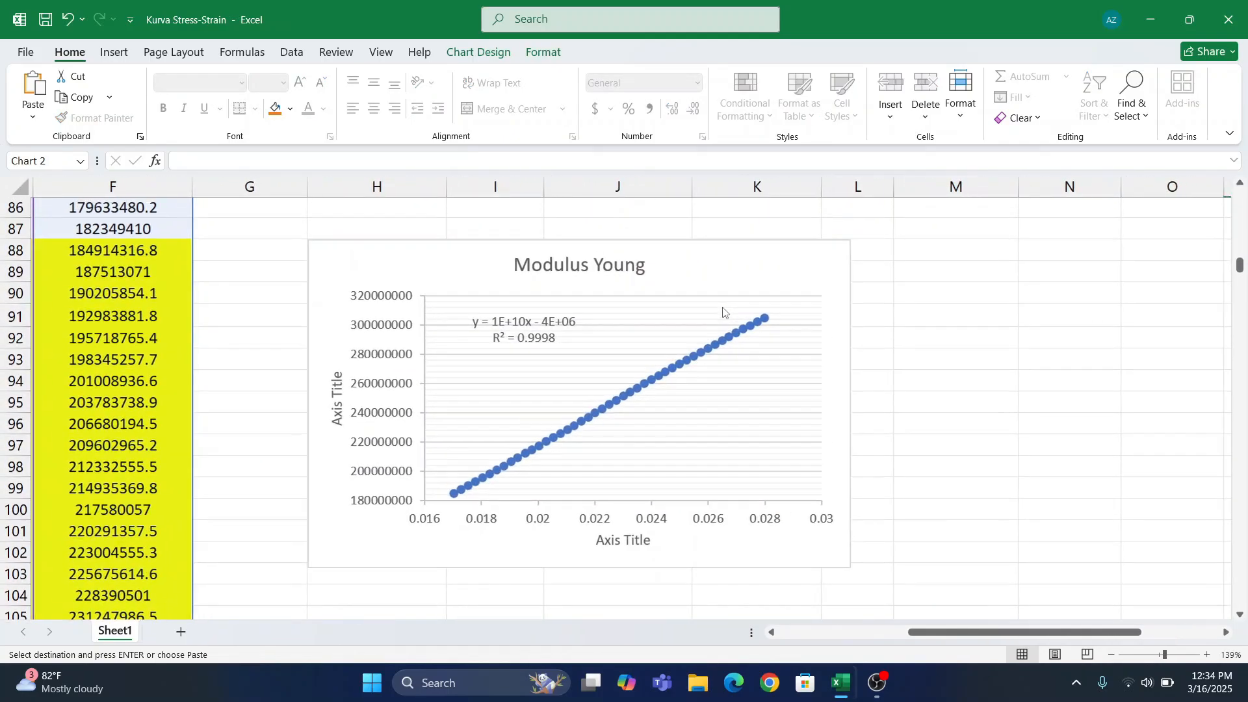
left_click(686, 280)
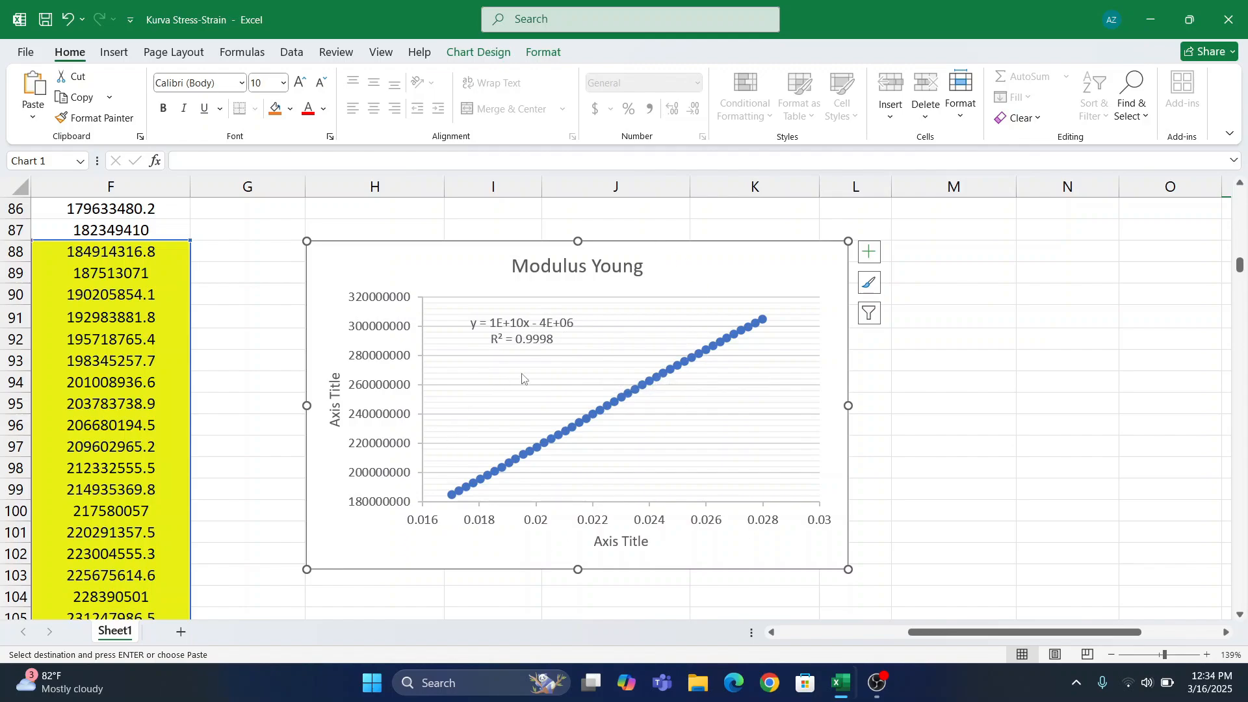
left_click(568, 330)
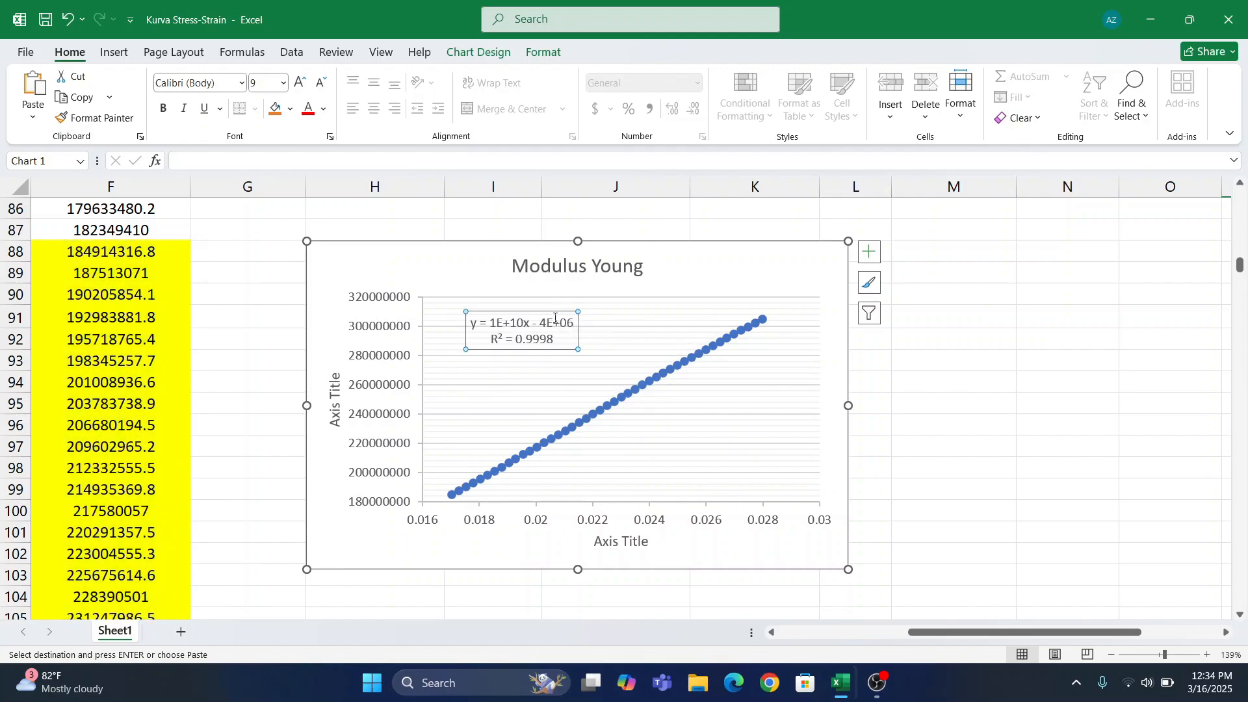
scroll(679, 284, "up", 20)
scroll(679, 284, "right", 5)
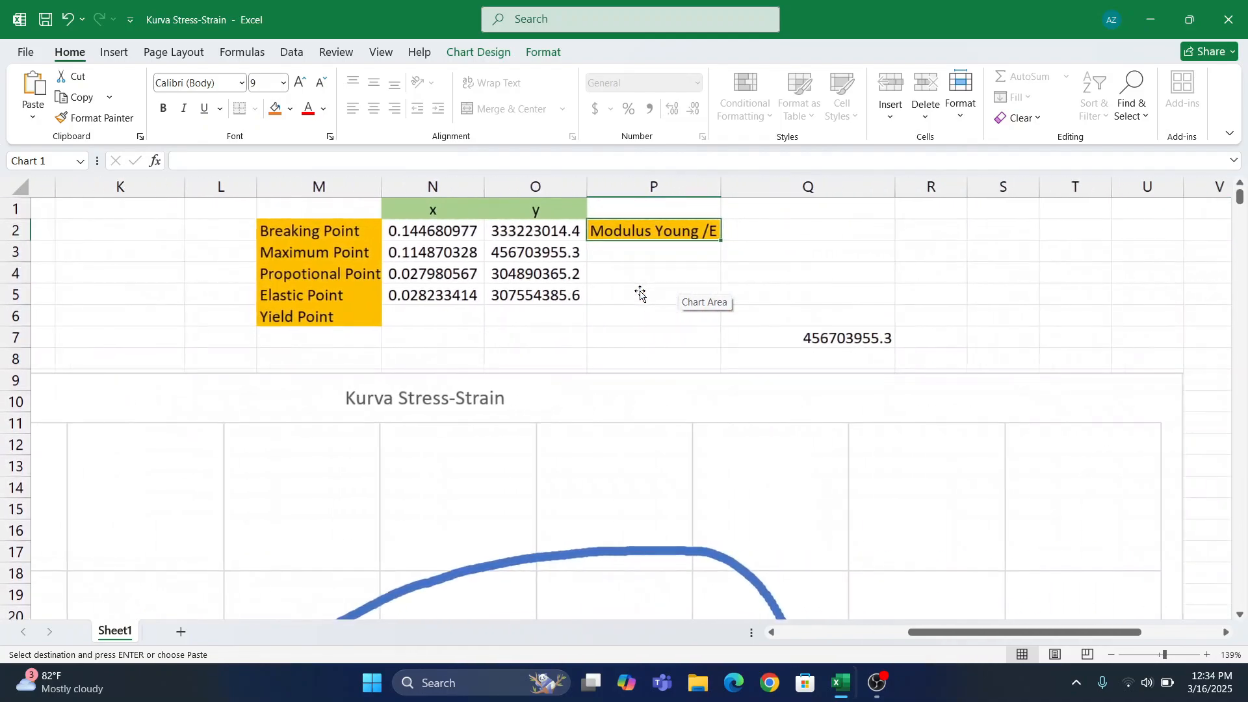
left_click(711, 257)
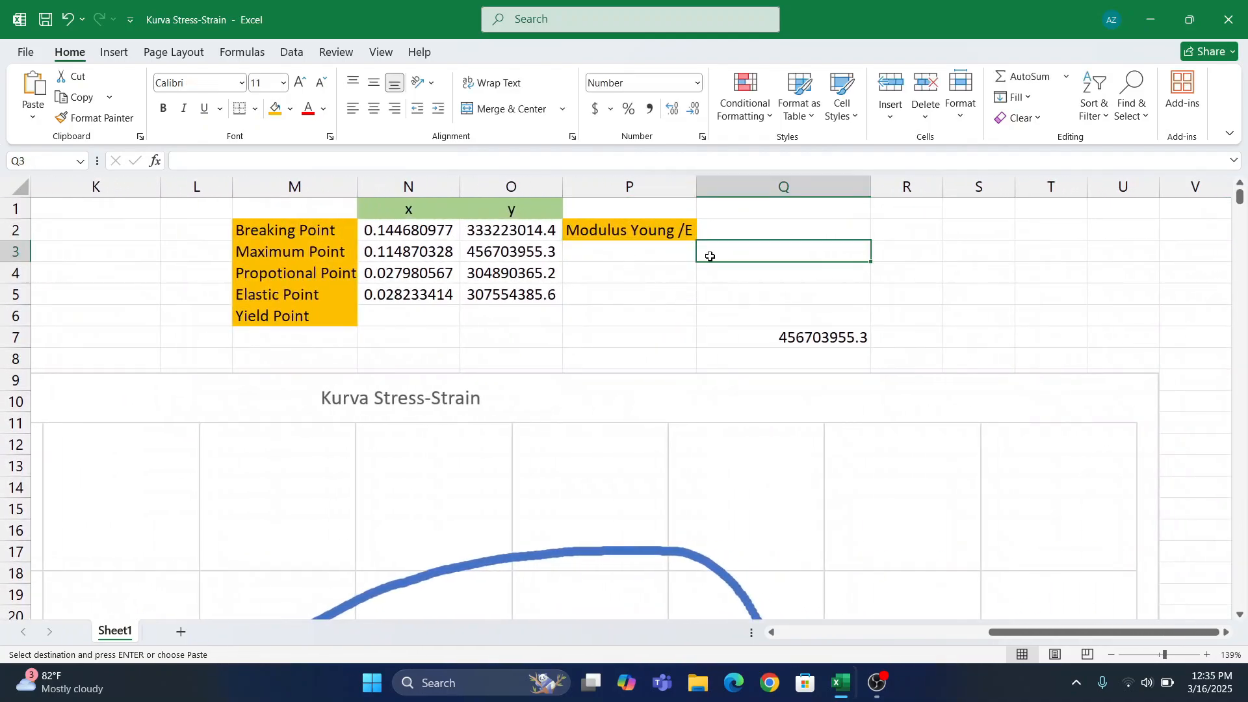
type("=")
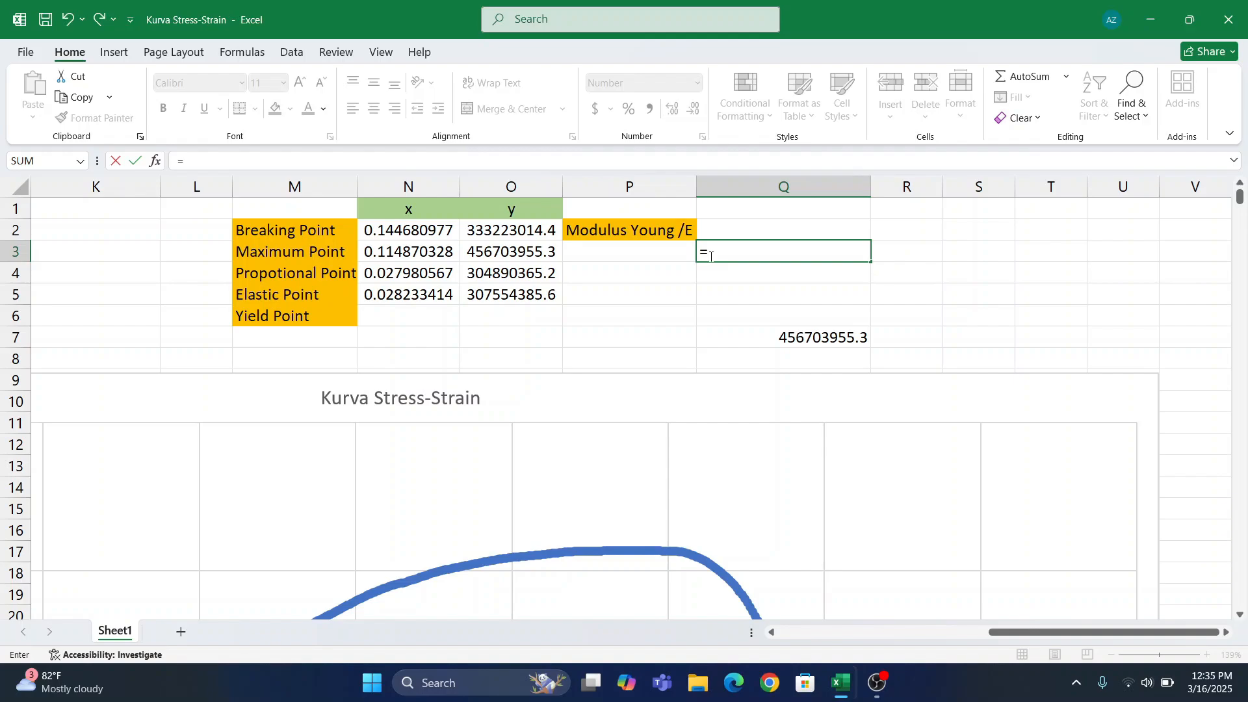
type("slop")
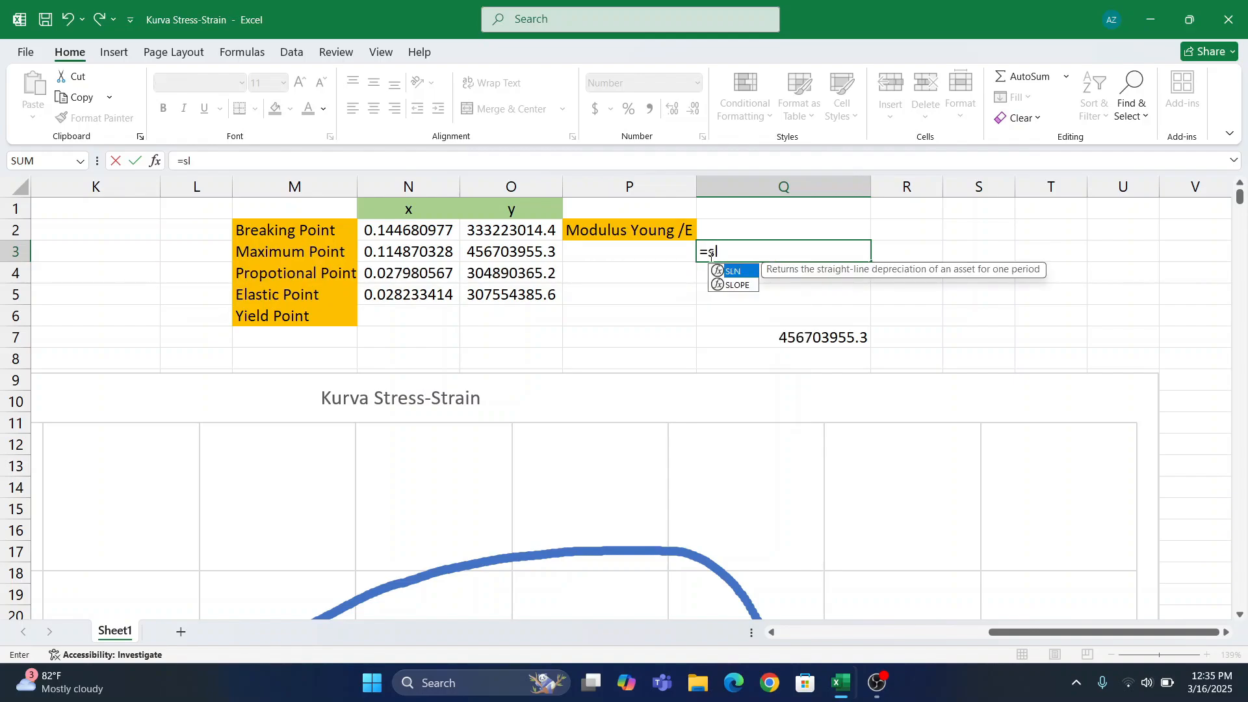
key("BackSpace")
key("BackSpace")
key("BackSpace")
key("BackSpace")
key("BackSpace")
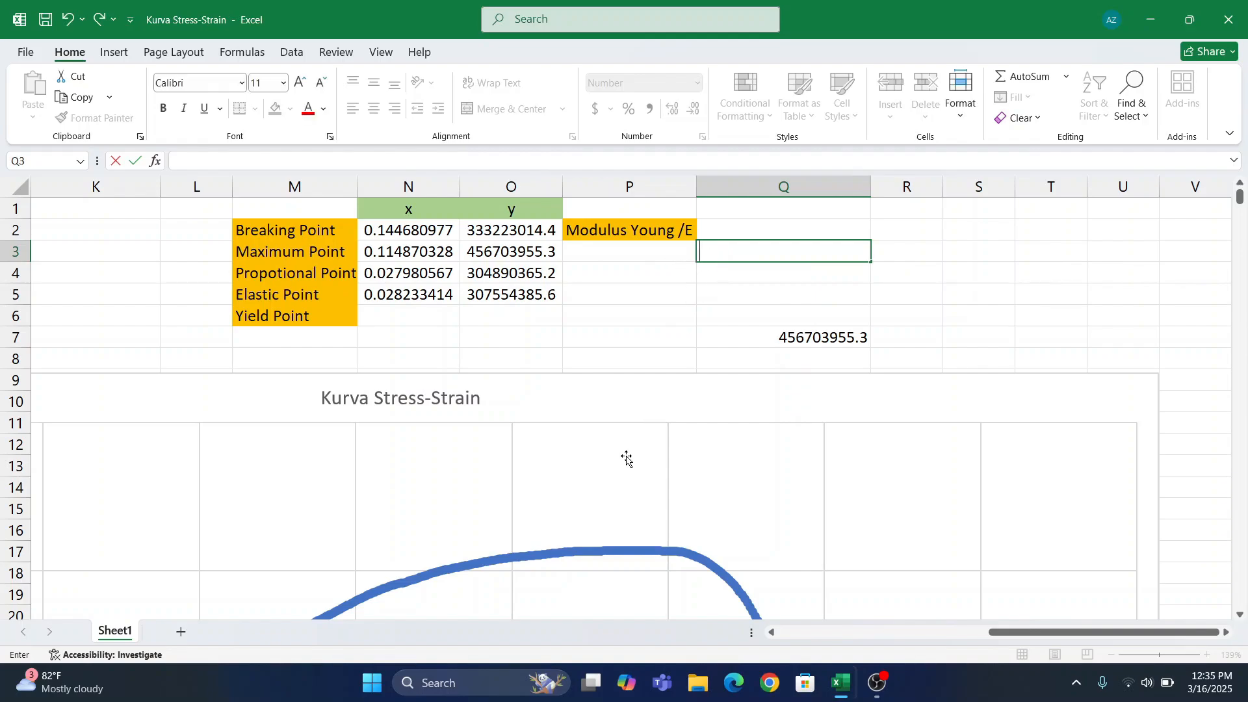
- Set the Modulus Young chart's trendline equation label to the Number category and move the label clear of the vertical axis values
scroll(626, 529, "down", 20)
scroll(624, 529, "down", 2)
scroll(624, 530, "left", 8)
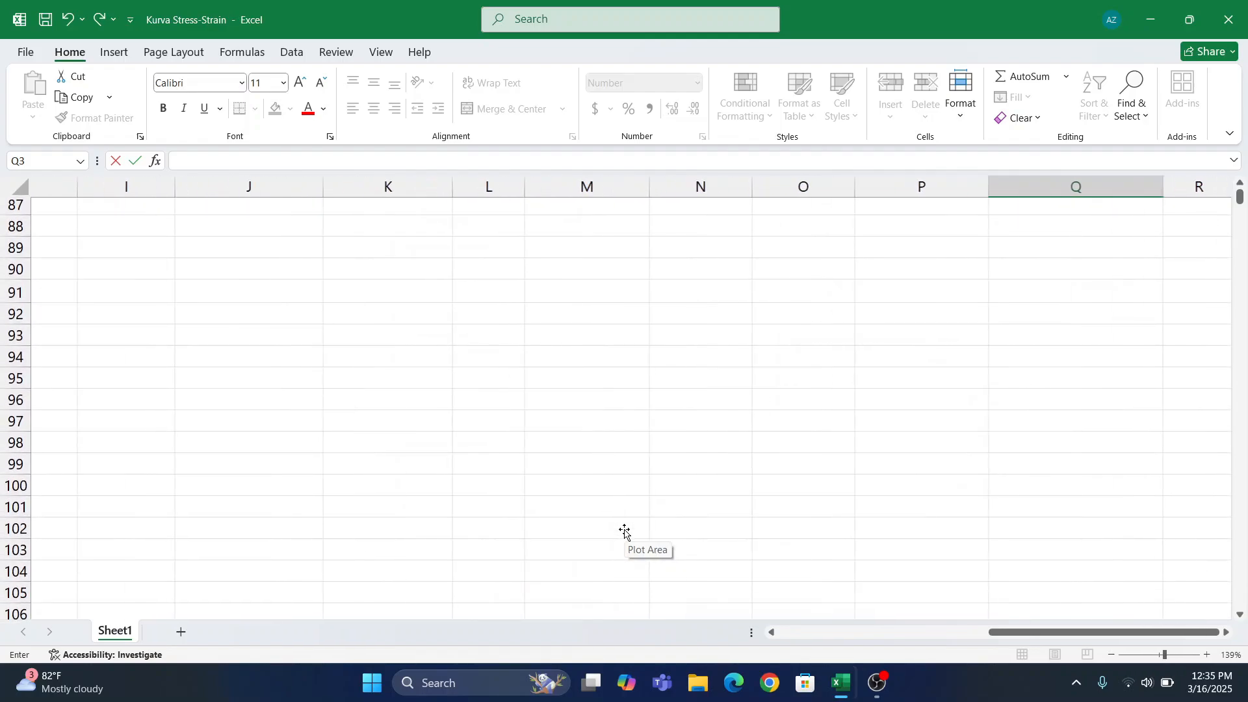
left_click(624, 529)
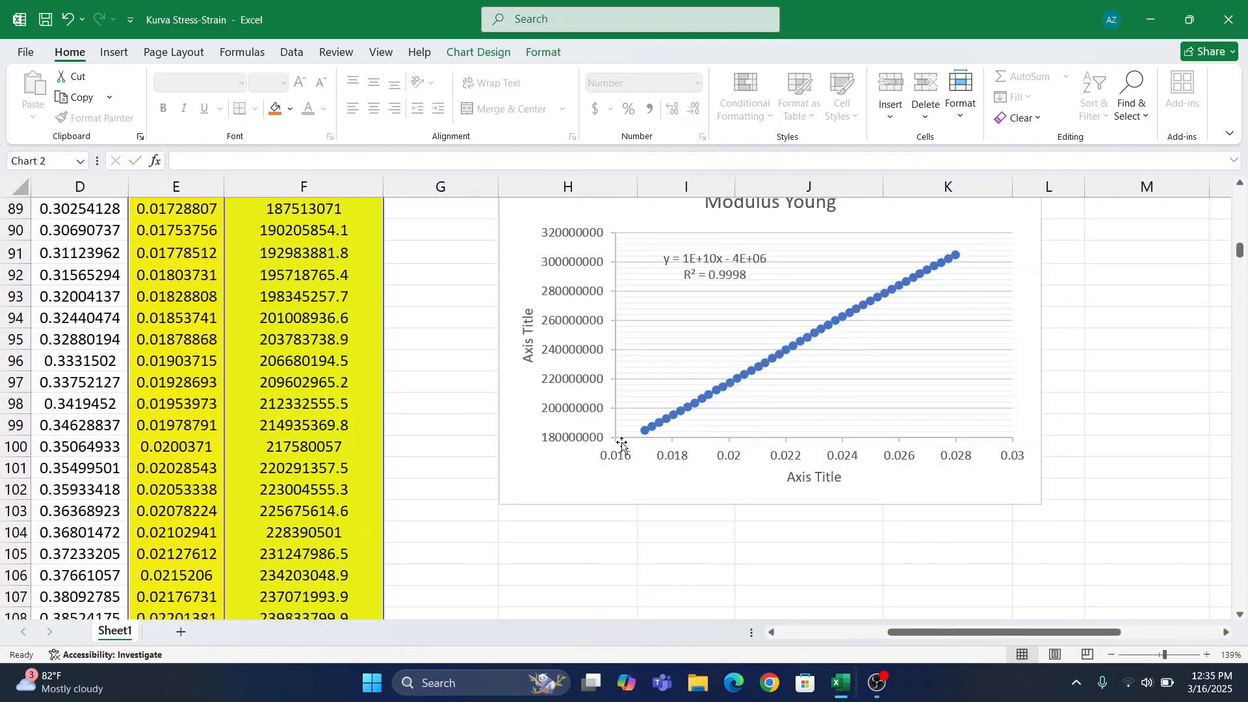
scroll(623, 442, "up", 3)
scroll(622, 445, "down", 1)
left_click(737, 357)
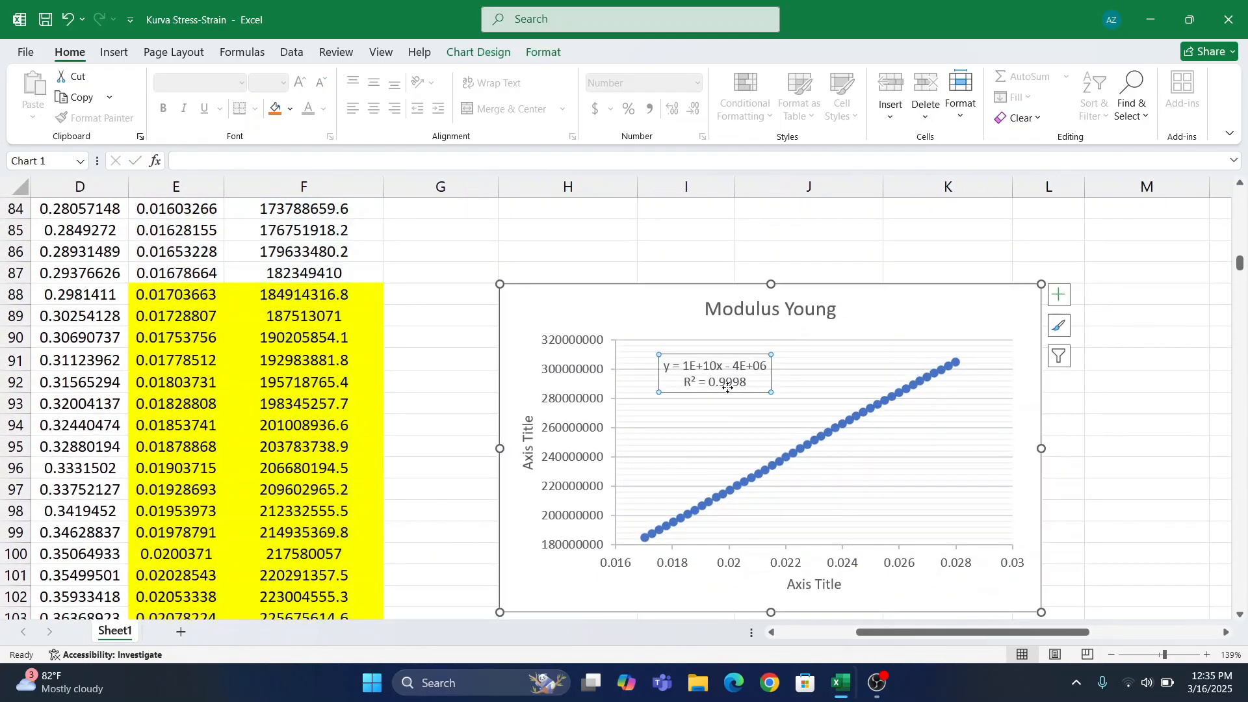
double_click(727, 352)
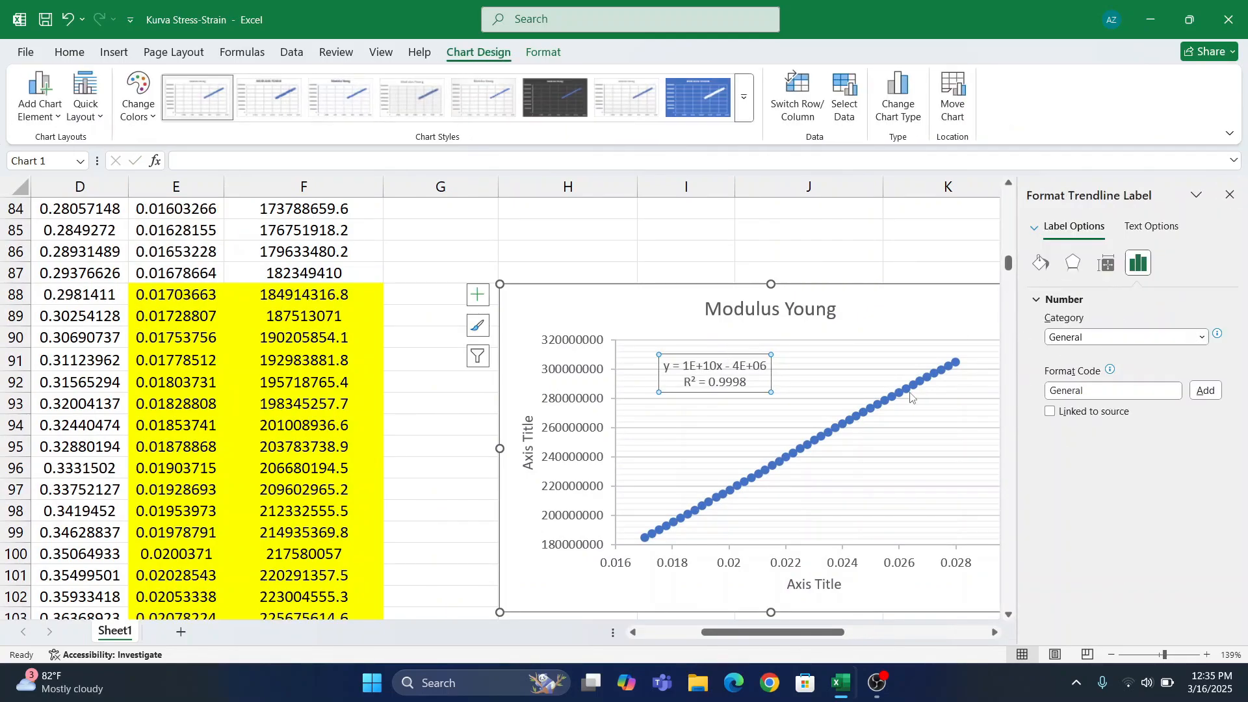
left_click(1202, 337)
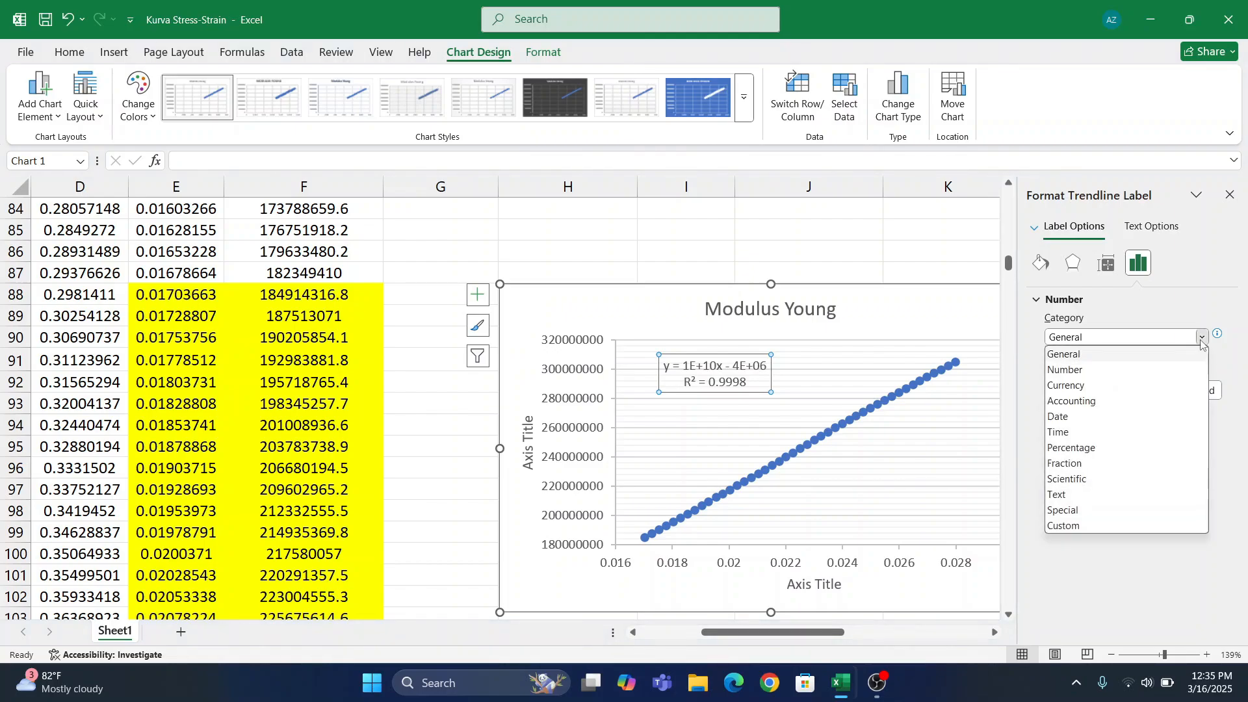
left_click(1107, 366)
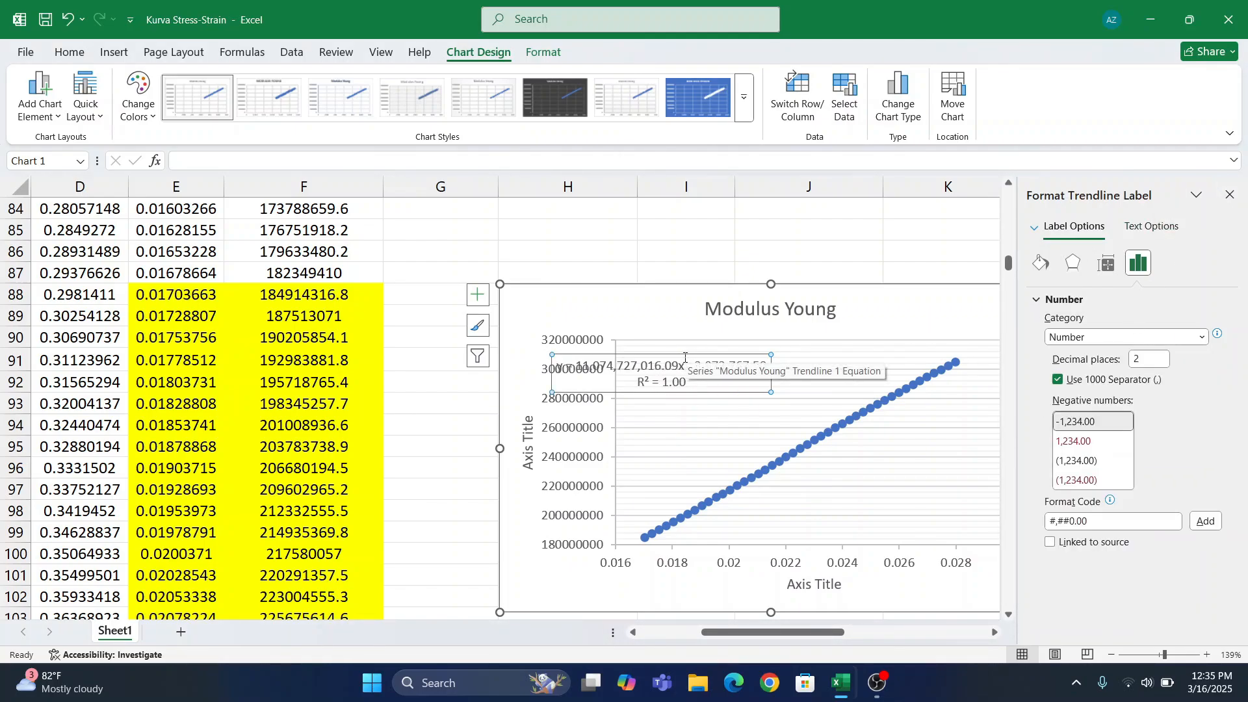
left_click_drag(681, 351, 767, 350)
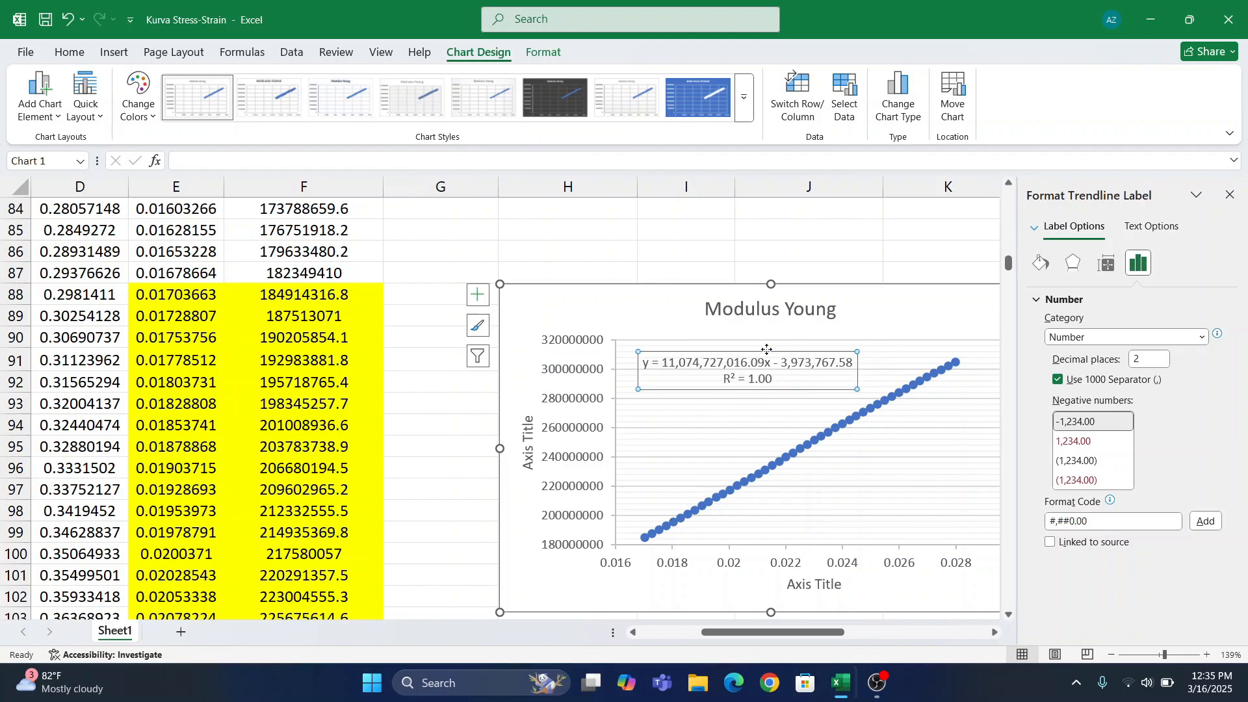
- Select and copy the slope coefficient 11,074,727,016.09 in the trendline equation label
scroll(782, 423, "right", 2)
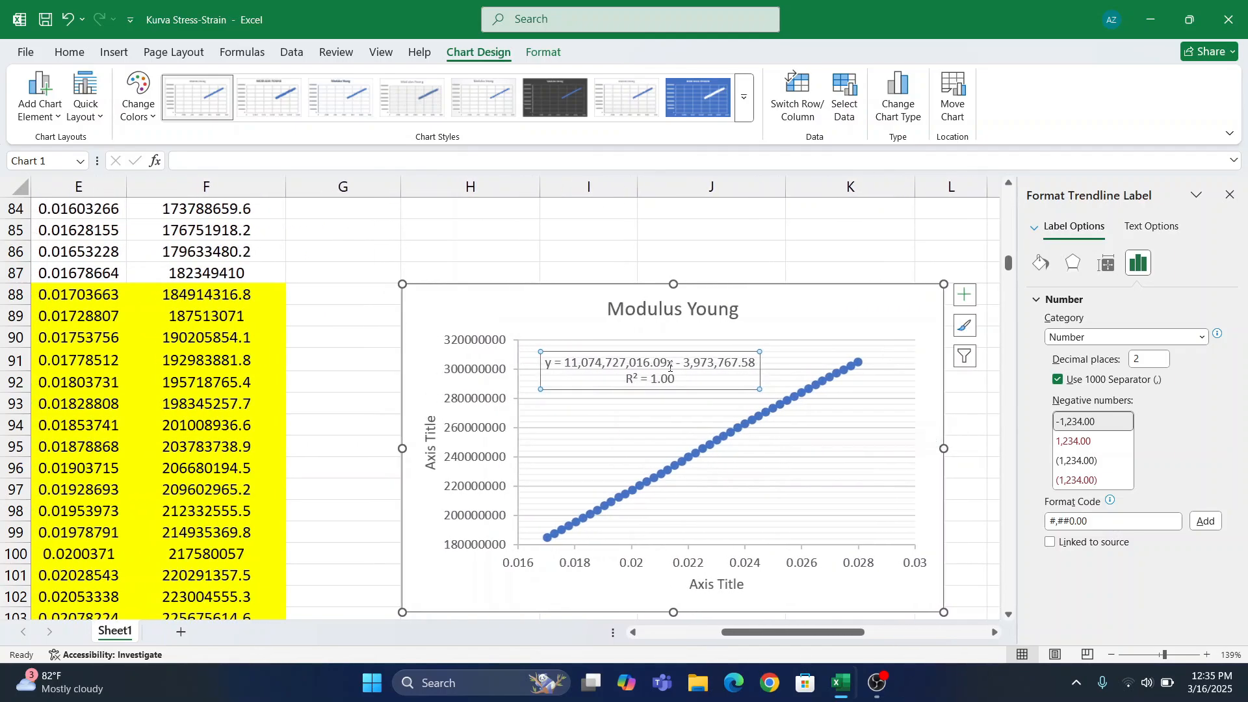
left_click(665, 361)
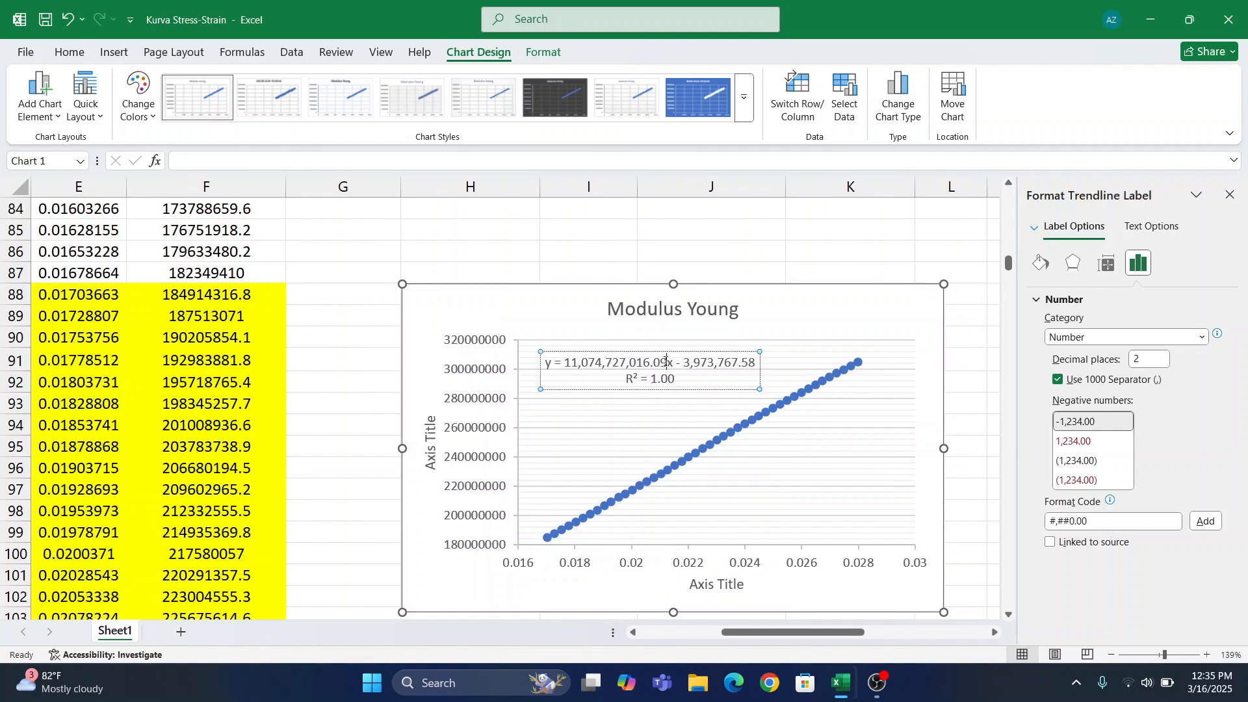
key("shift+Left")
key("shift+Left")
key("shift+Left")
key("shift+Left")
key("shift+Left")
key("shift+Left")
key("shift+Left")
key("shift+Left")
key("shift+Left")
key("shift+Left")
key("shift+Left")
key("shift+Left")
key("shift+Left")
key("shift+Left")
key("shift+Left")
key("shift+Left")
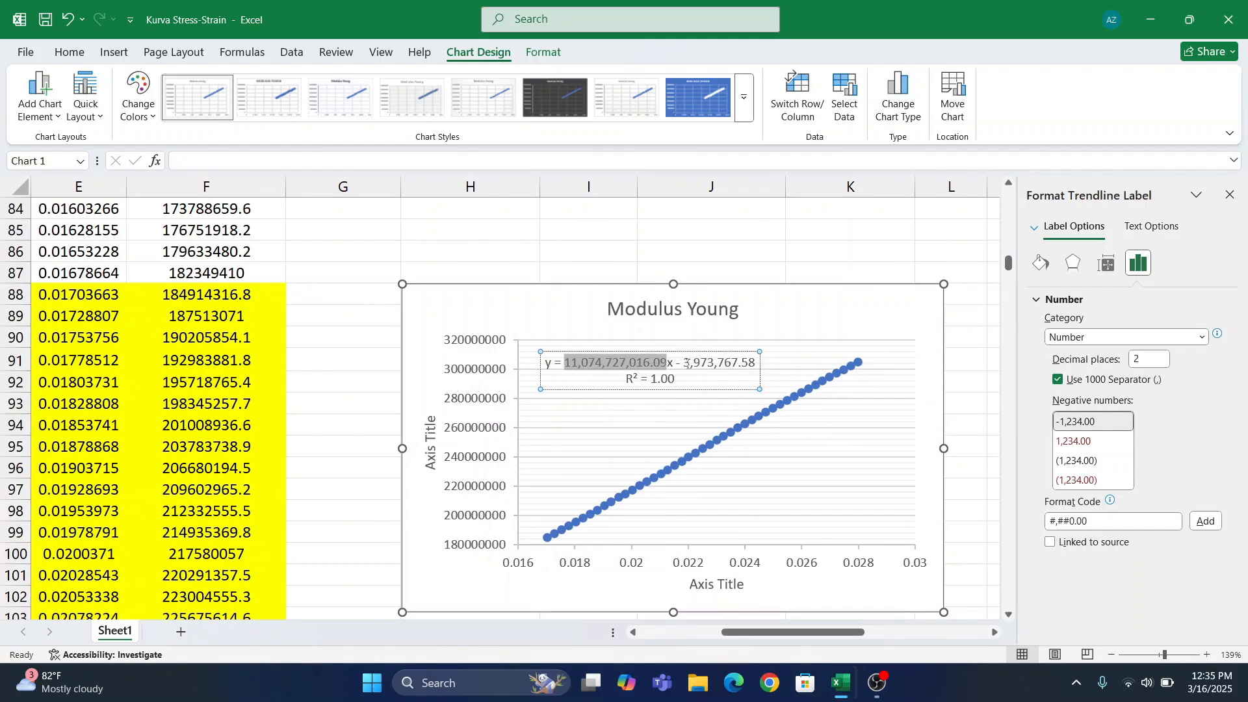
- Close the trendline label formatting options and paste the copied slope 11,074,727,016.09 into cell Q3
left_click(1229, 195)
scroll(1009, 371, "up", 20)
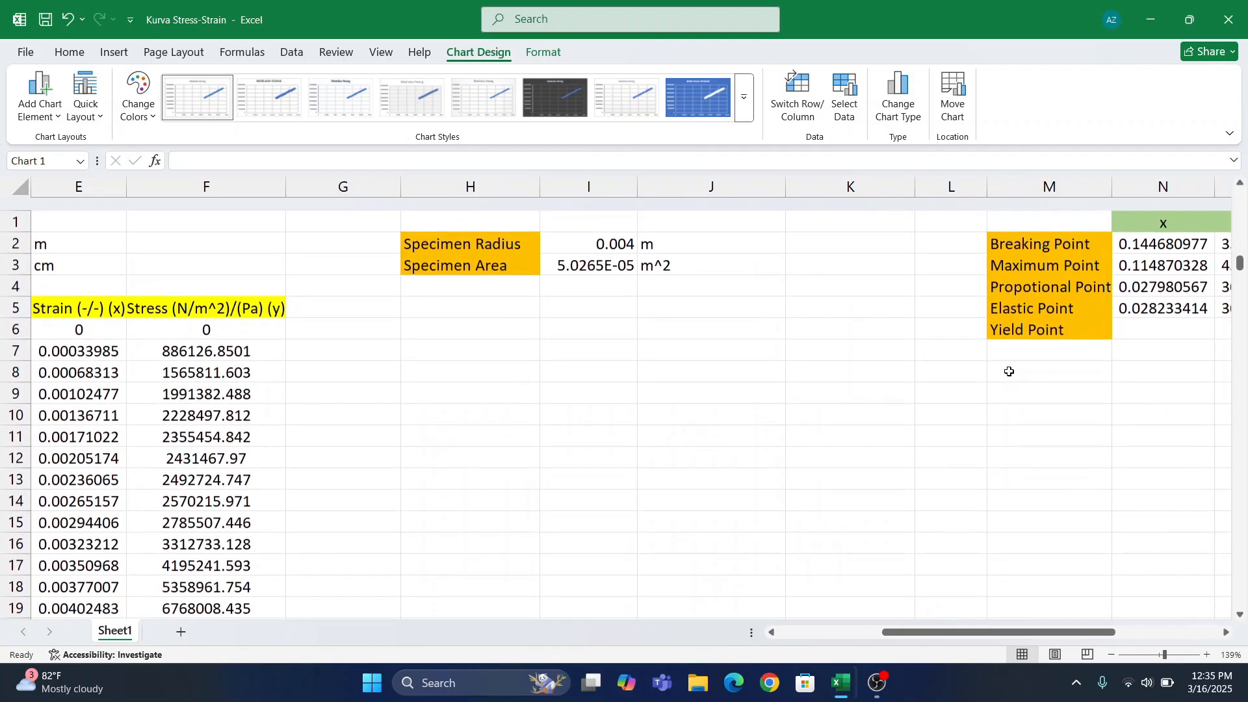
scroll(1010, 372, "right", 3)
scroll(1010, 371, "right", 2)
left_click(966, 255)
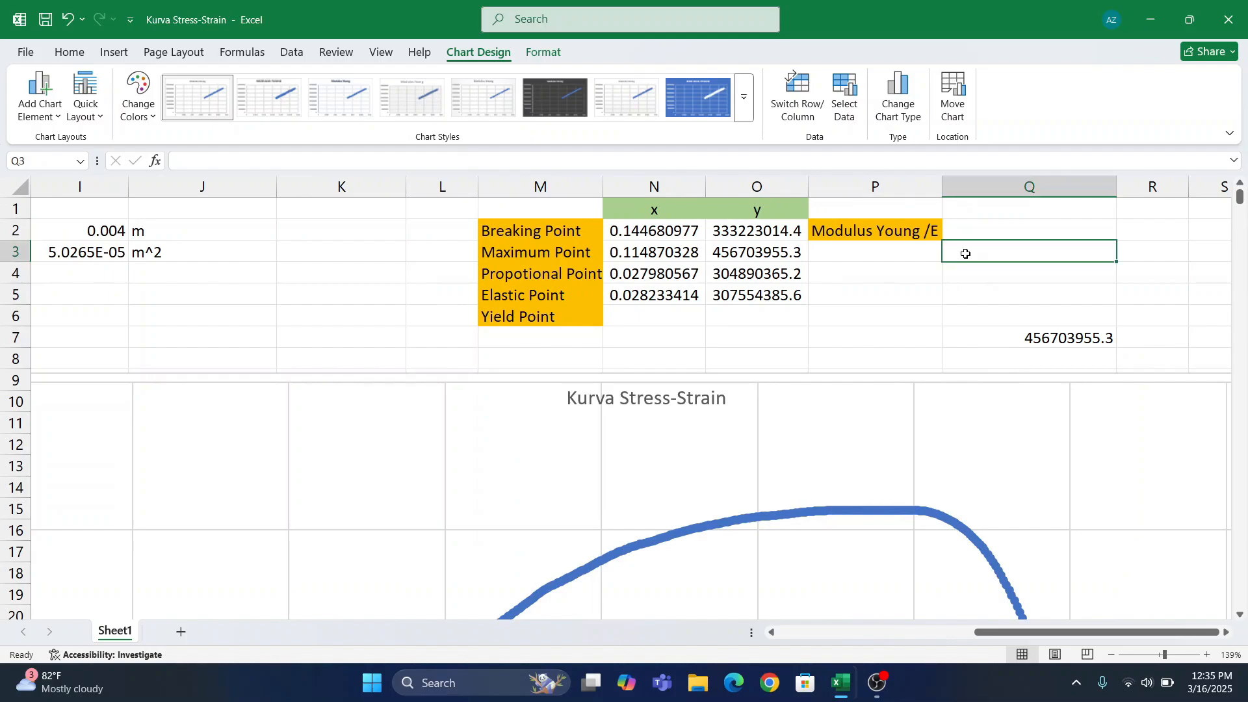
type("11,074,727,016.09")
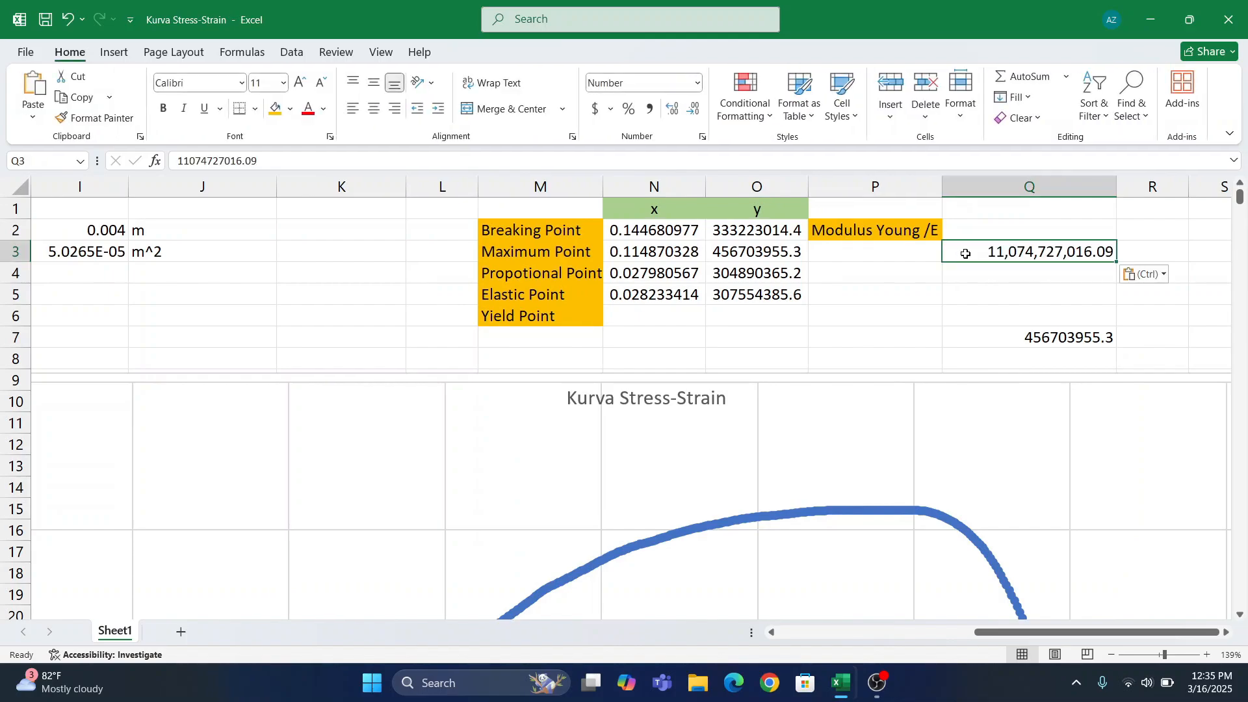
- Label P3 as Kurva and P4 as Formula beneath the Modulus Young /E heading
left_click(896, 248)
type("Kurva")
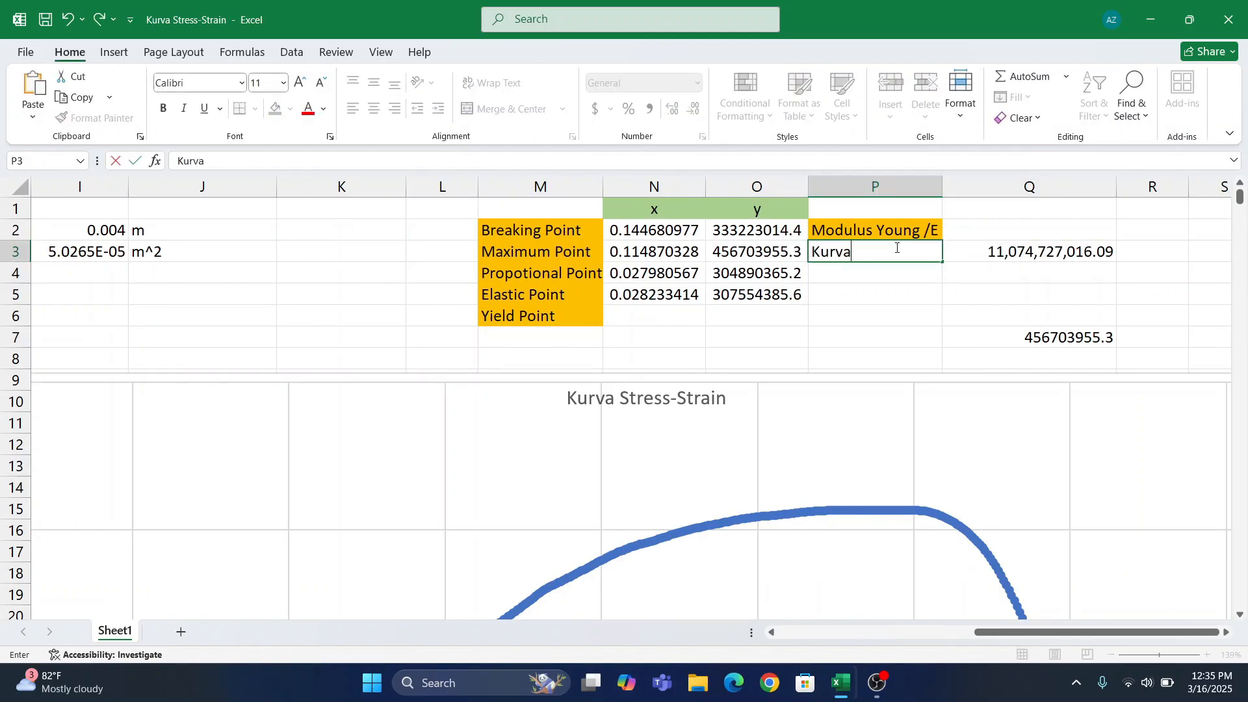
key("Return")
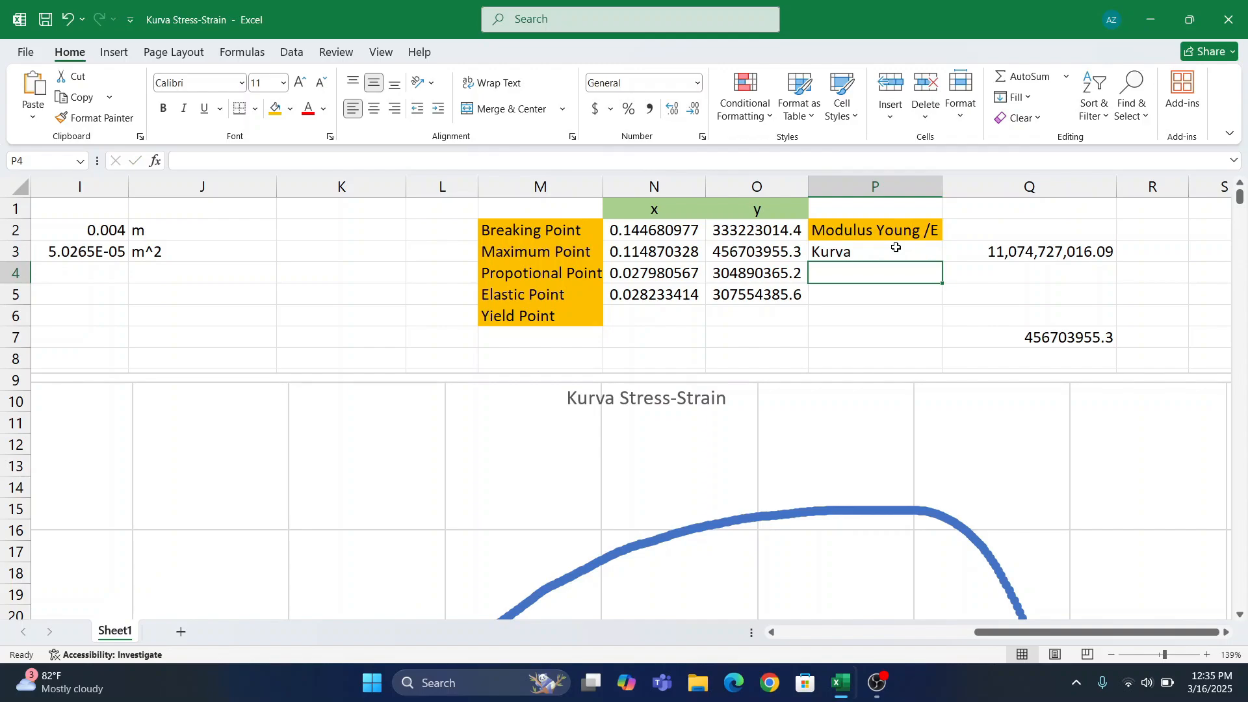
key("Right")
key("Up")
key("Left")
key("Down")
type("Form")
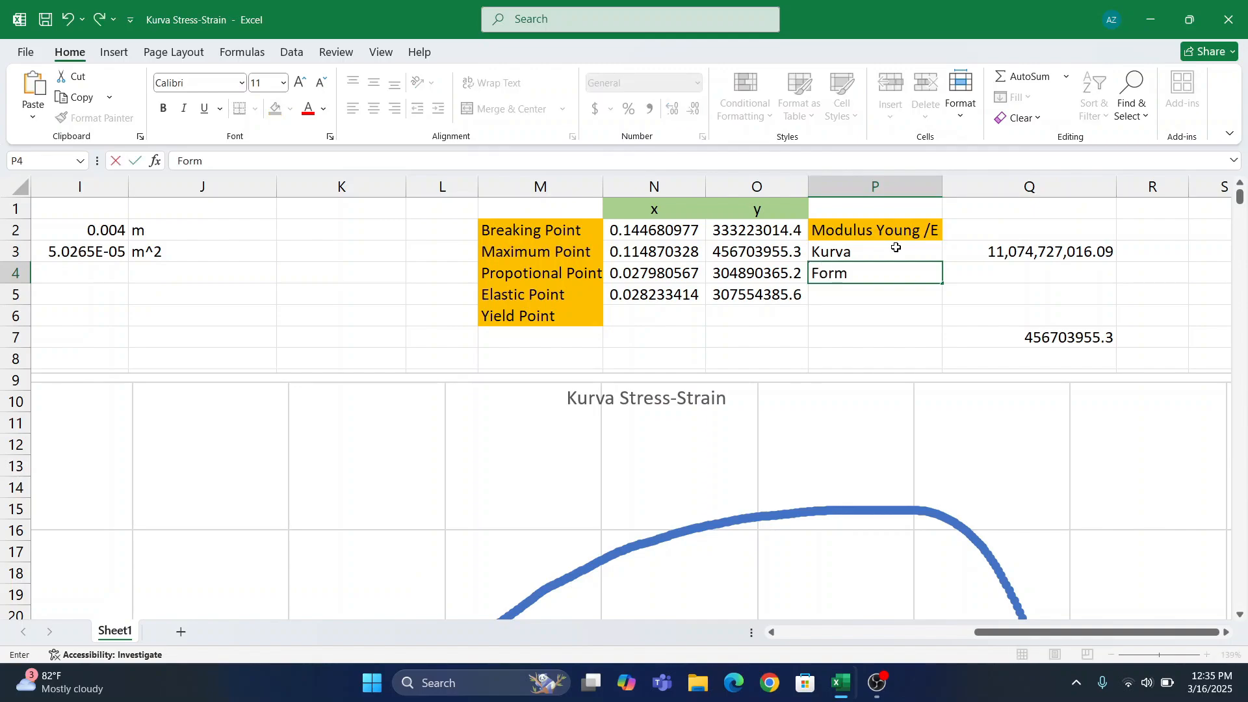
type("ula")
key("Tab")
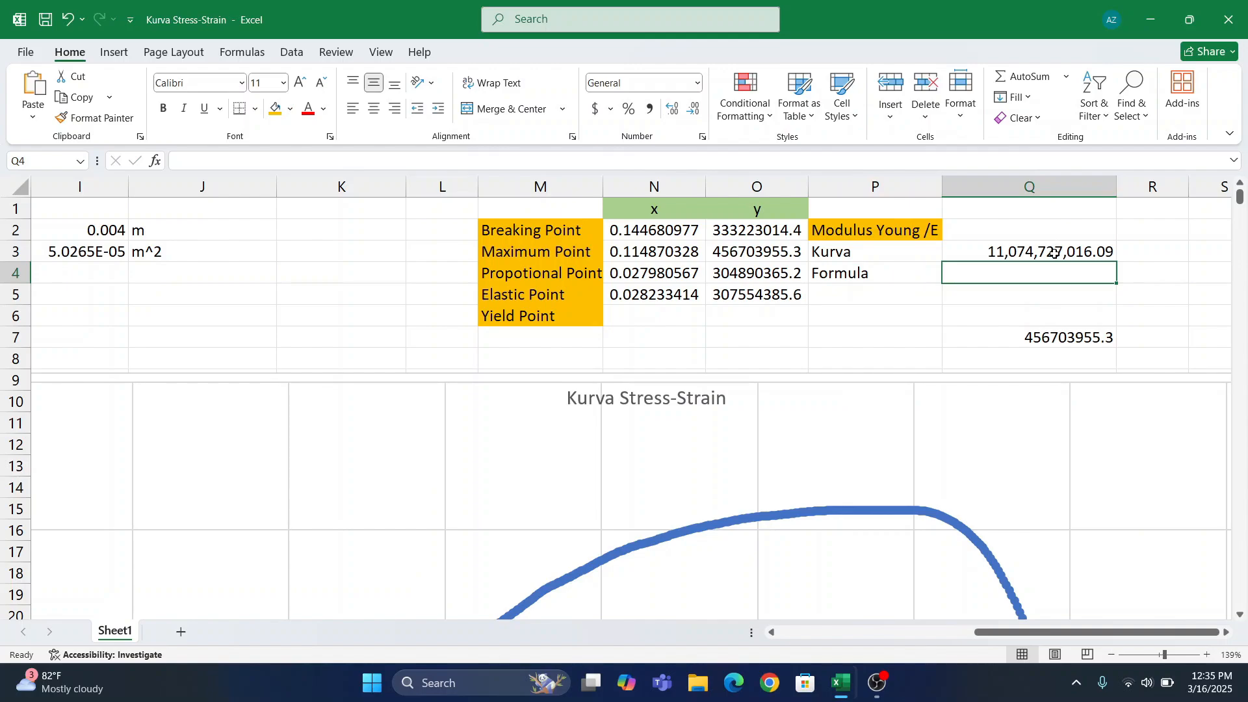
- Start a SLOPE formula in Q4 with the stress range F88:F132 as the known y values
type("=slop")
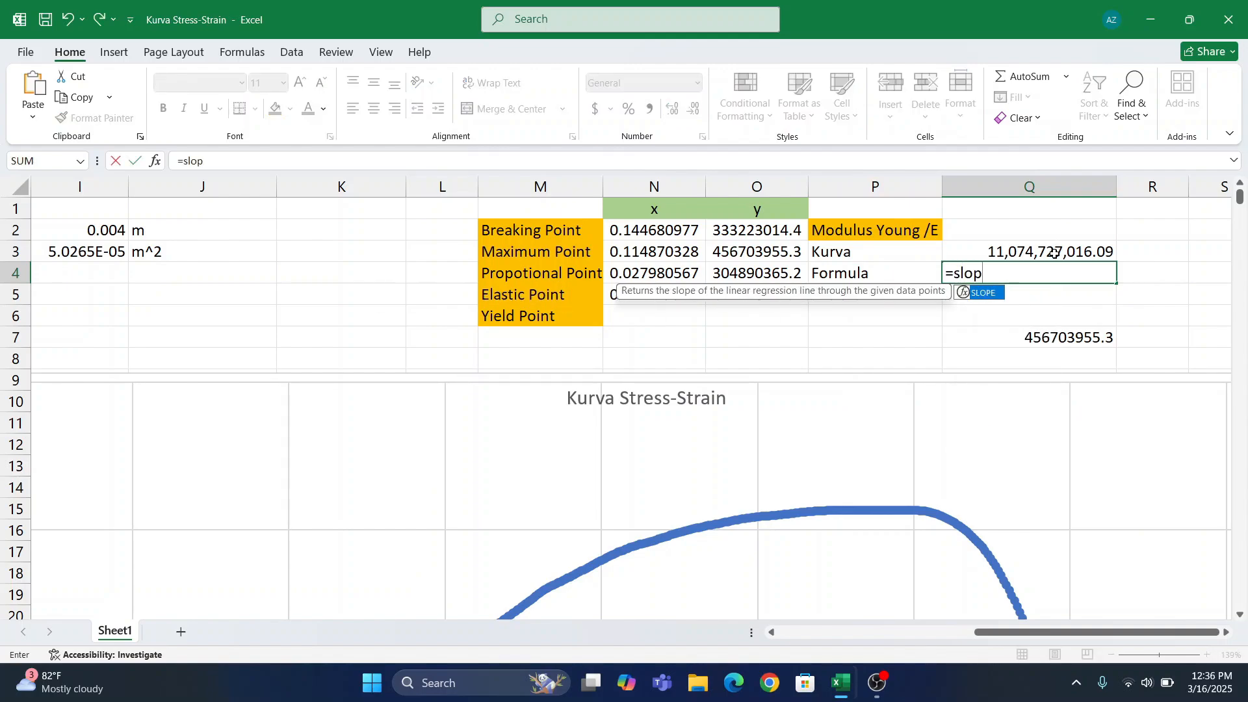
key("Tab")
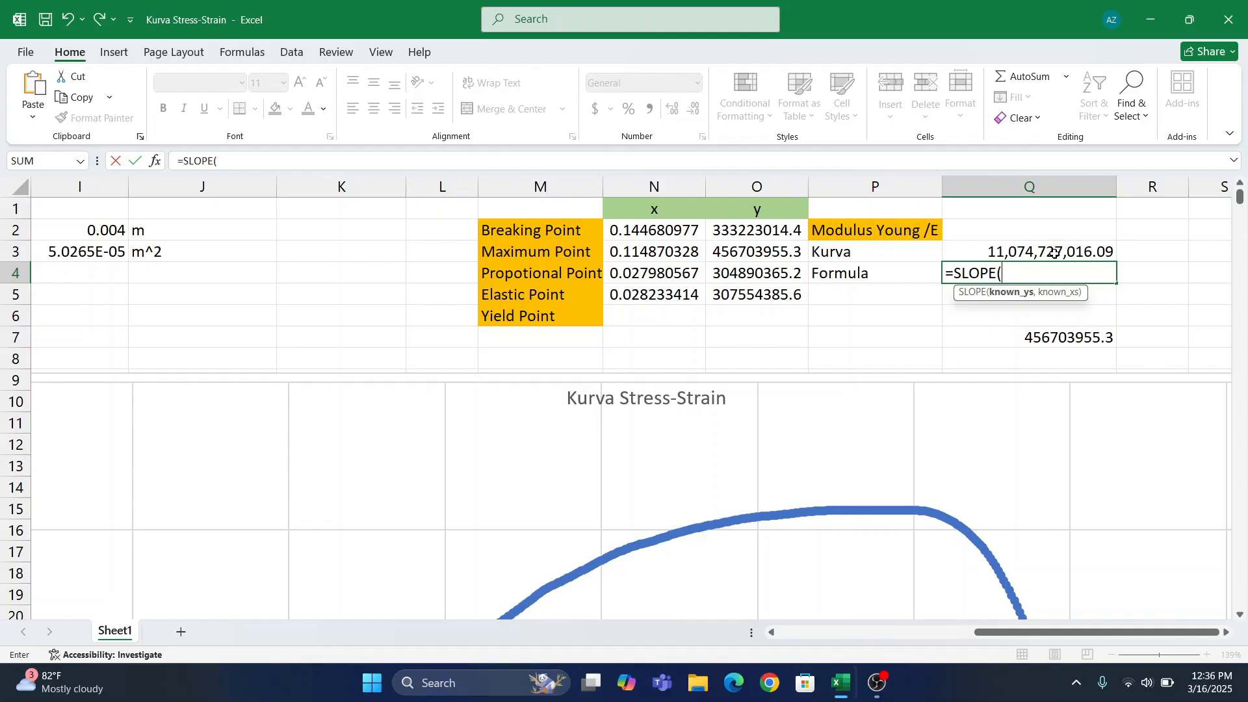
scroll(442, 419, "down", 20)
scroll(442, 419, "left", 4)
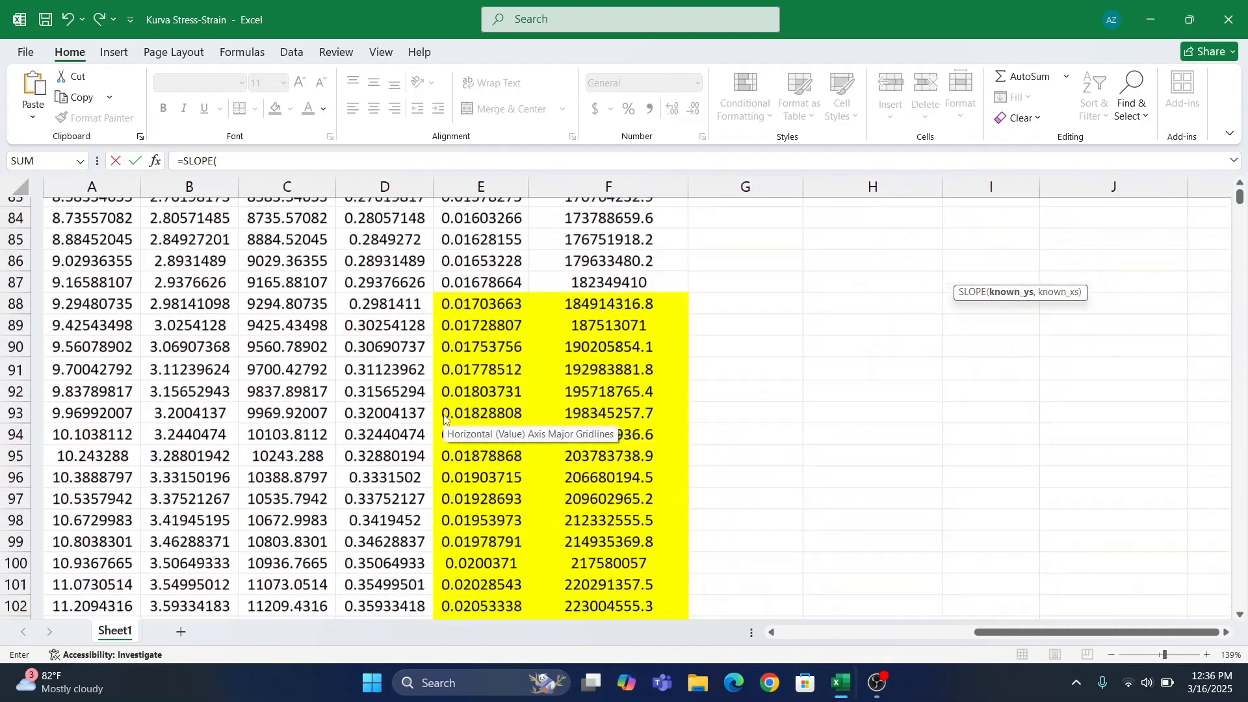
scroll(445, 420, "down", 1)
left_click(596, 230)
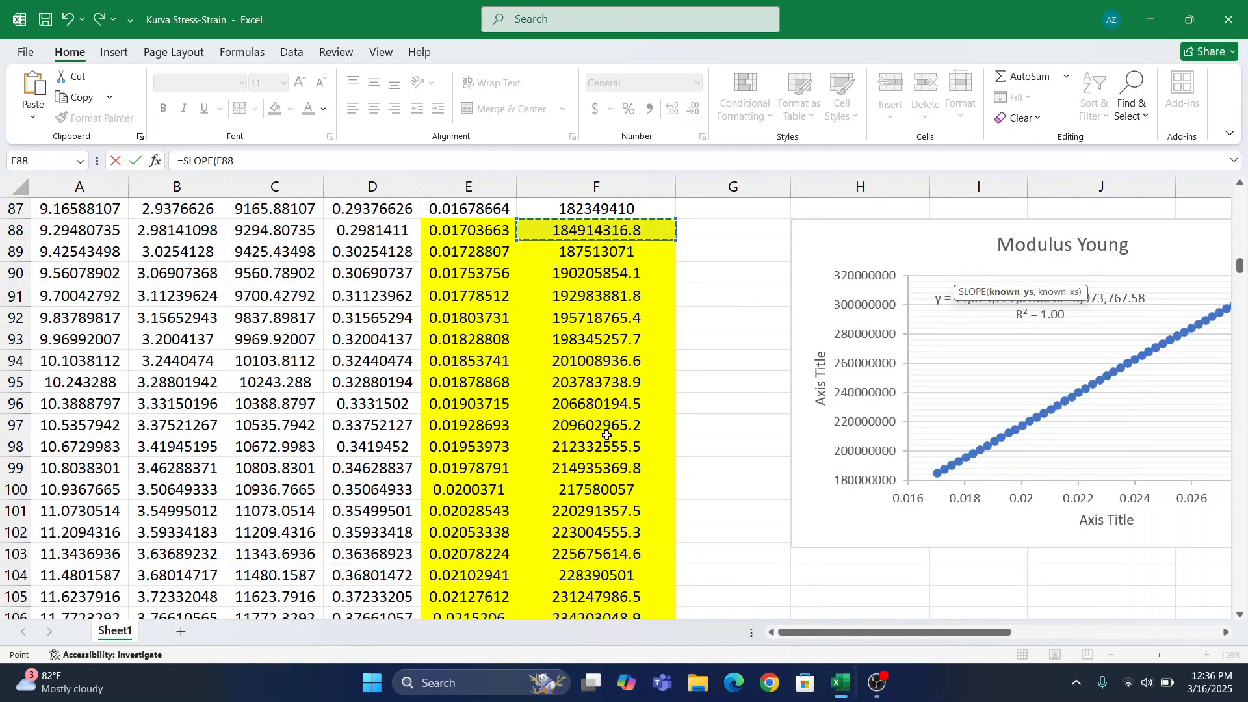
mouse_move(607, 435)
left_mouse_down()
mouse_move(604, 614)
mouse_move(595, 423)
left_mouse_up()
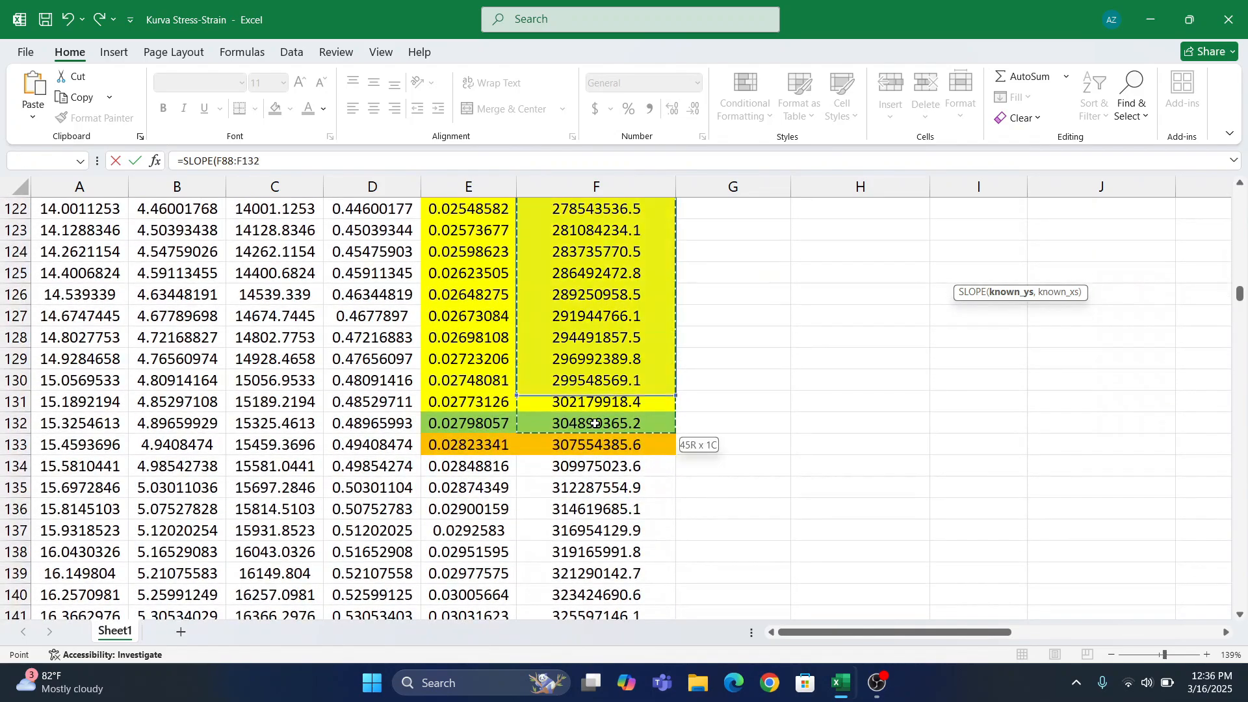
- Add the strain range E88:E132 as the known x values and complete the SLOPE formula in Q4
type(",")
scroll(595, 423, "up", 3)
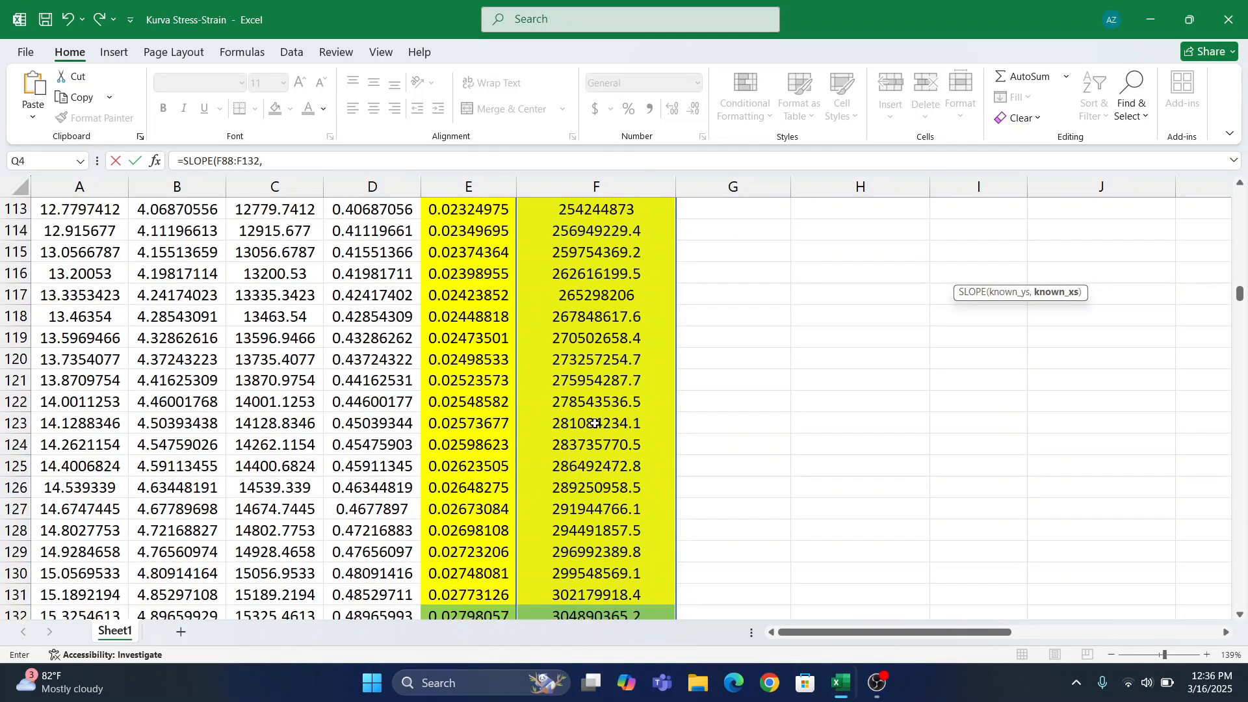
scroll(594, 423, "up", 10)
left_click(498, 363)
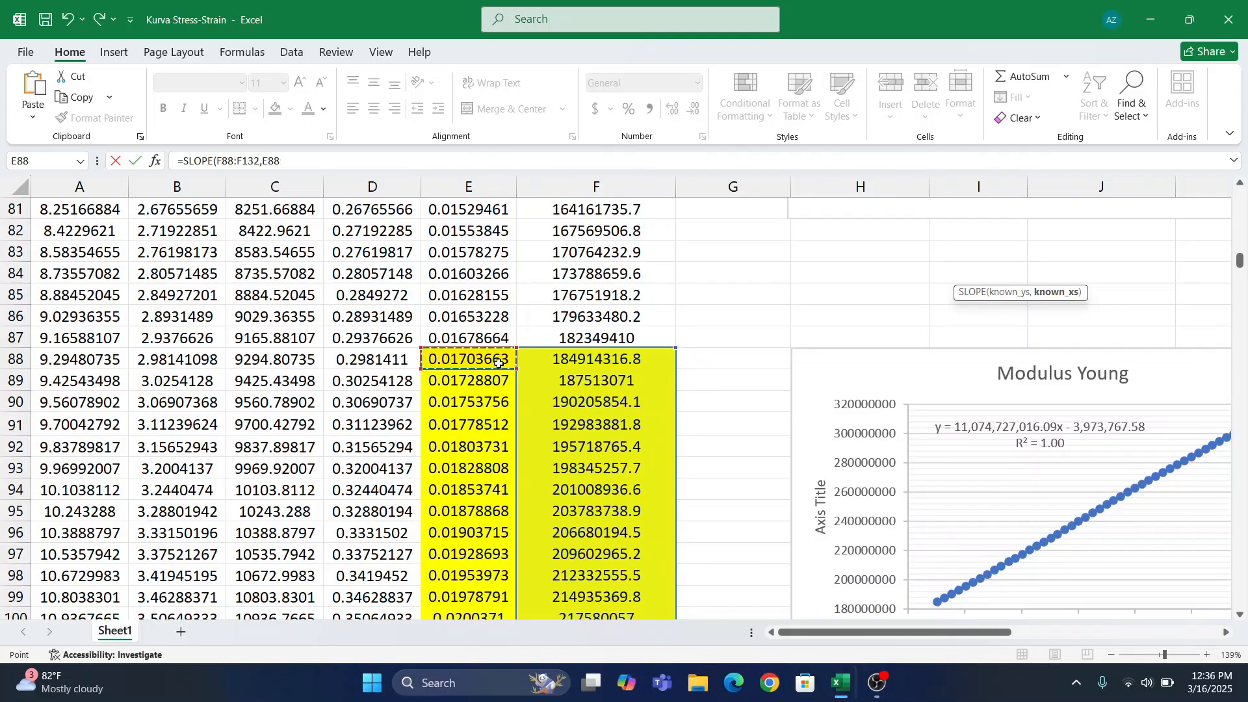
scroll(498, 390, "down", 14)
scroll(489, 431, "up", 1)
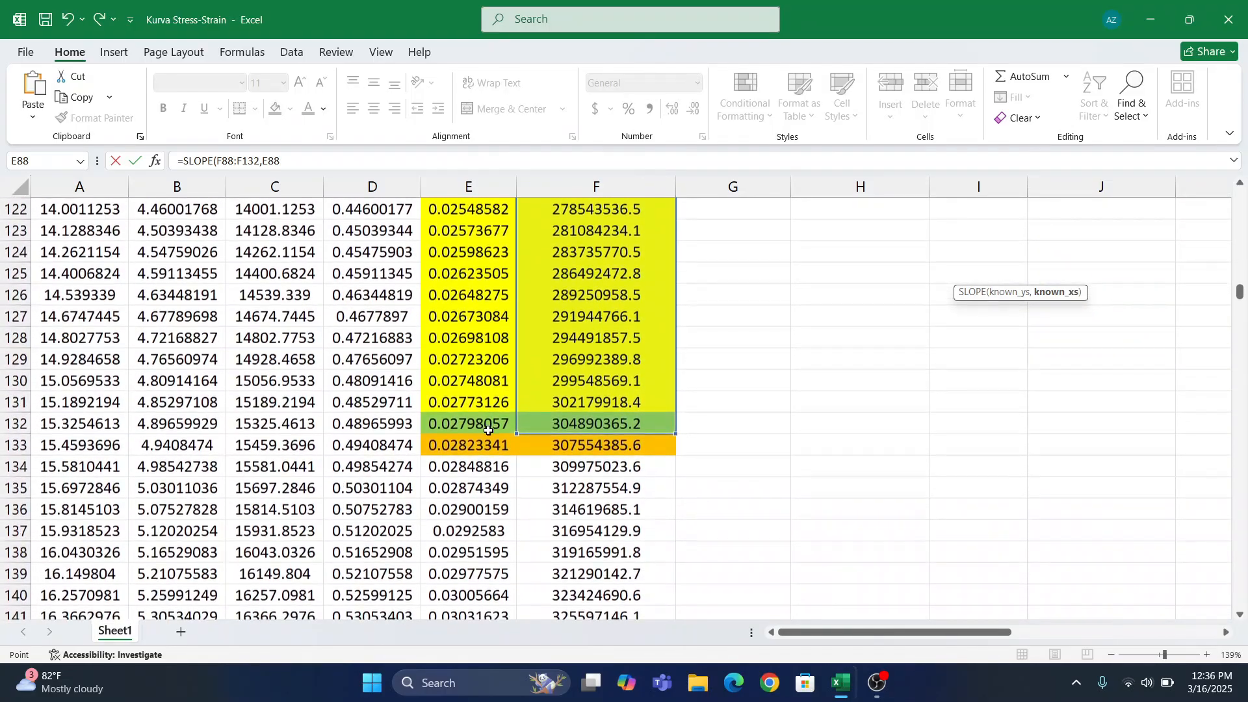
left_click_drag(488, 431, 489, 430)
scroll(839, 423, "up", 20)
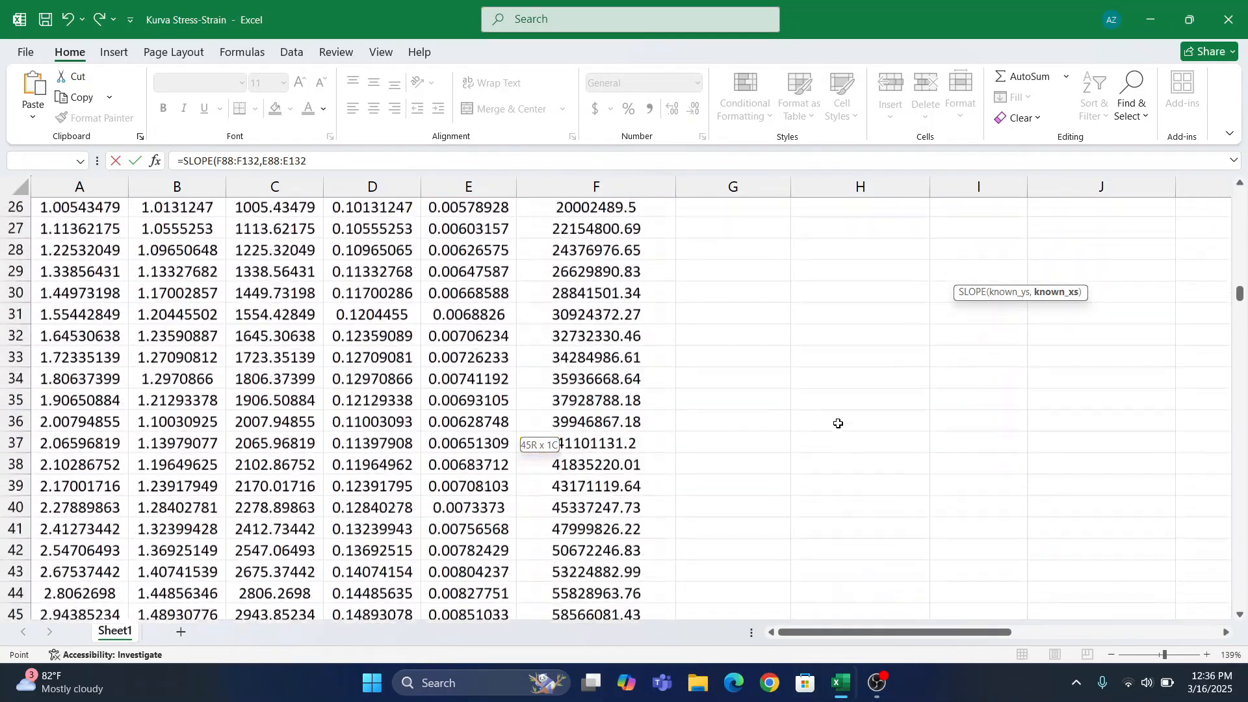
scroll(839, 424, "up", 8)
scroll(839, 423, "right", 6)
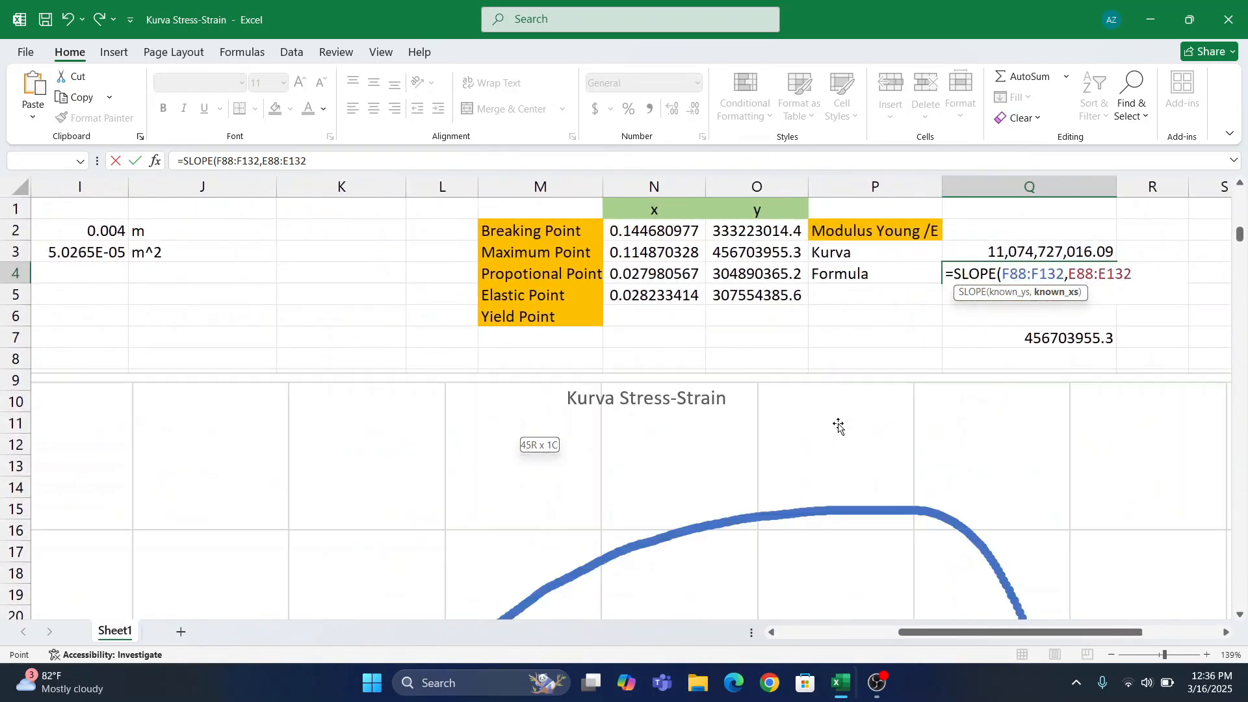
key("Return")
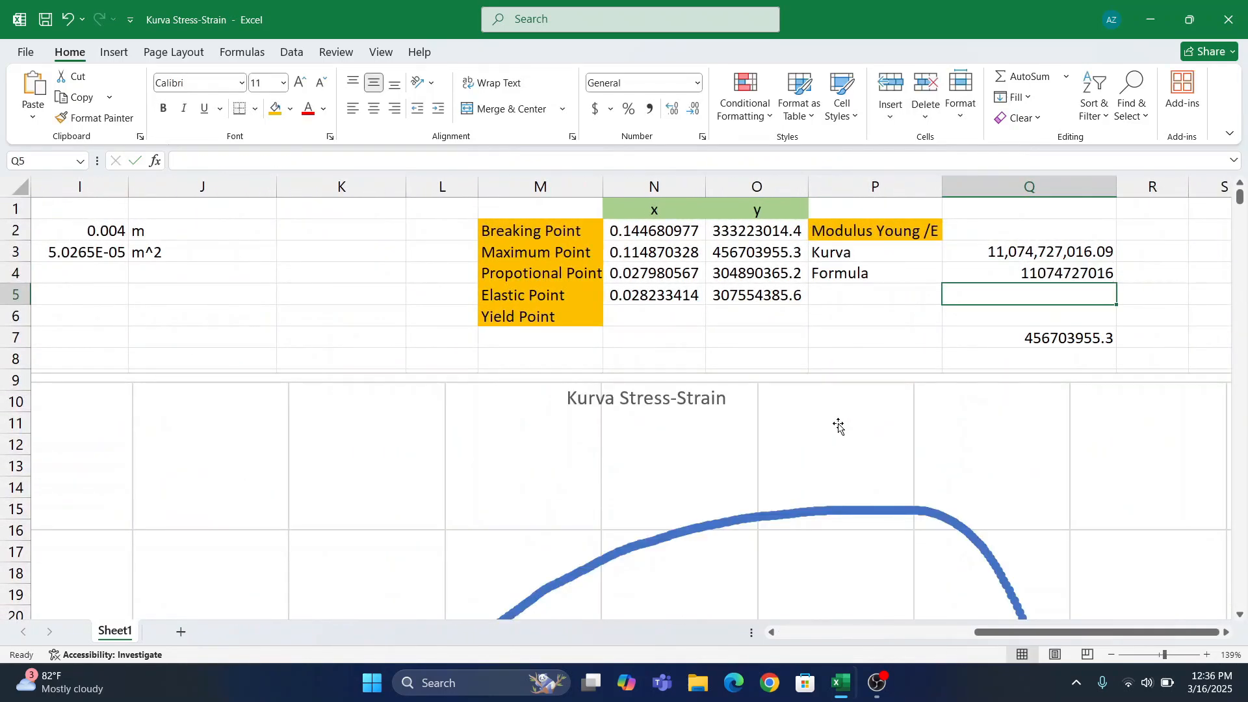
- Compare the Kurva and Formula modulus values in Q3:Q4
left_click(1083, 249)
key("shift+Down")
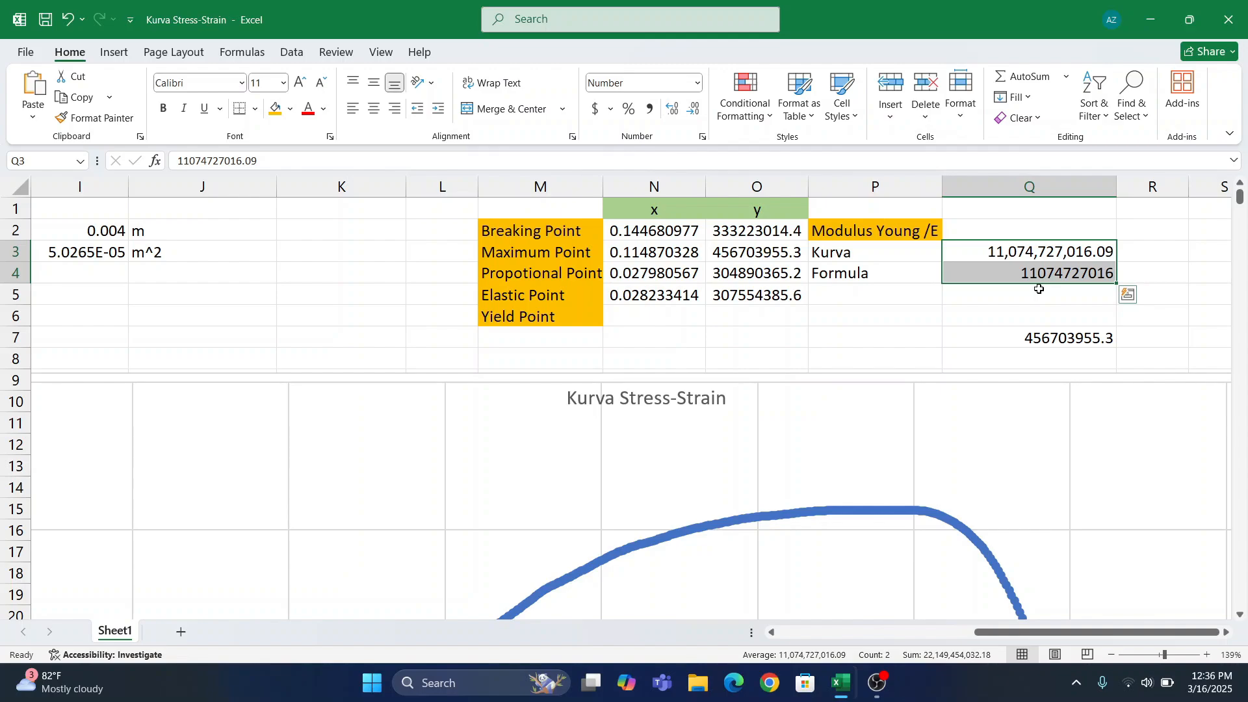
left_click(897, 301)
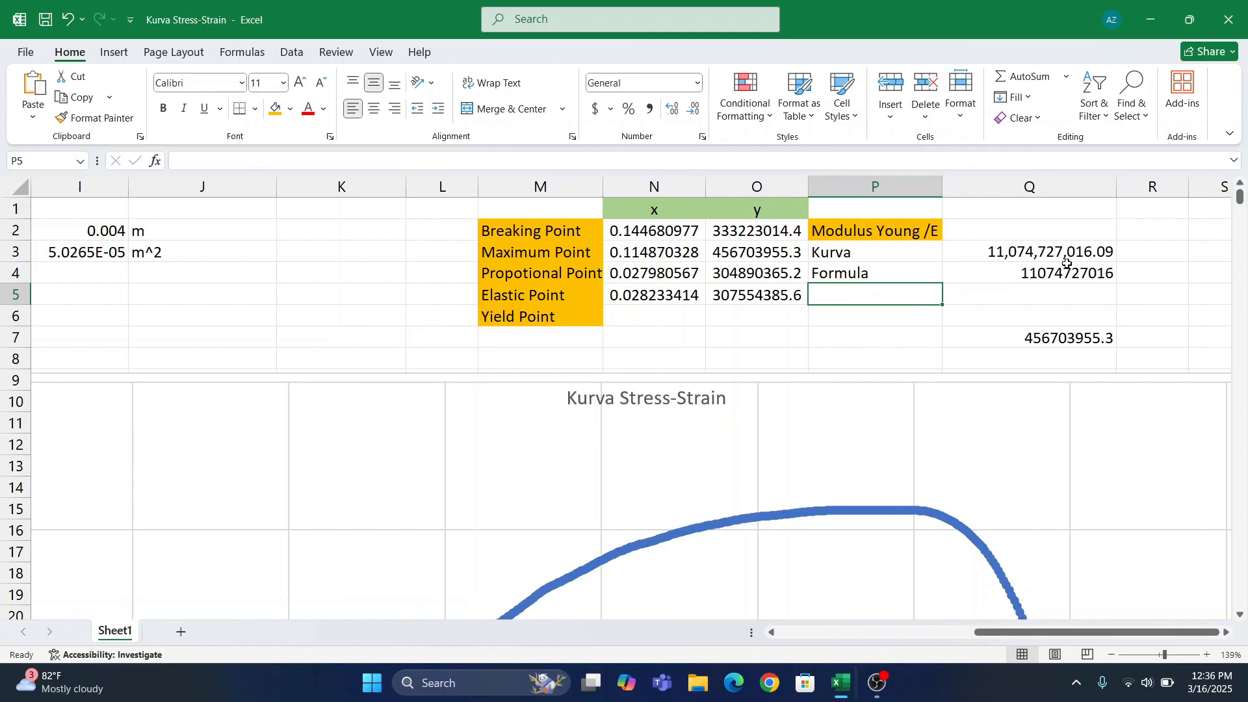
left_click_drag(914, 233, 984, 255)
left_click(948, 306)
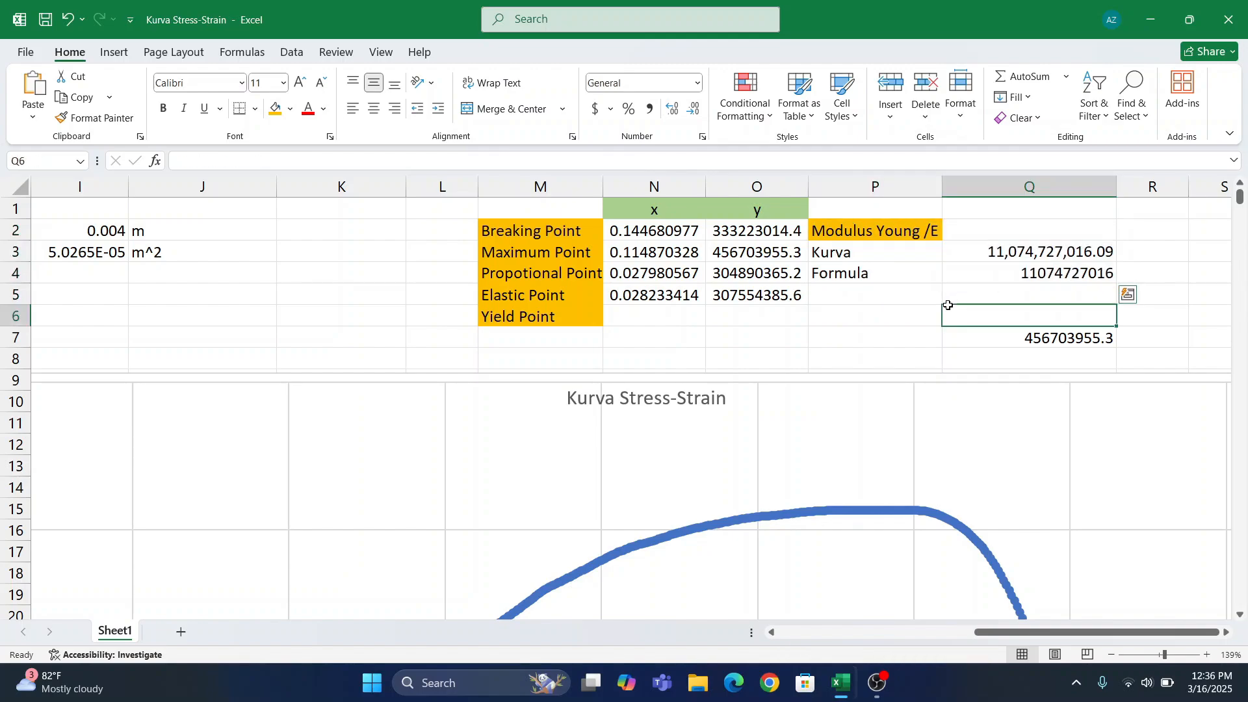
- Review the characteristic point entries in the summary table and the Modulus Young /E block beside it
left_click_drag(579, 231, 744, 288)
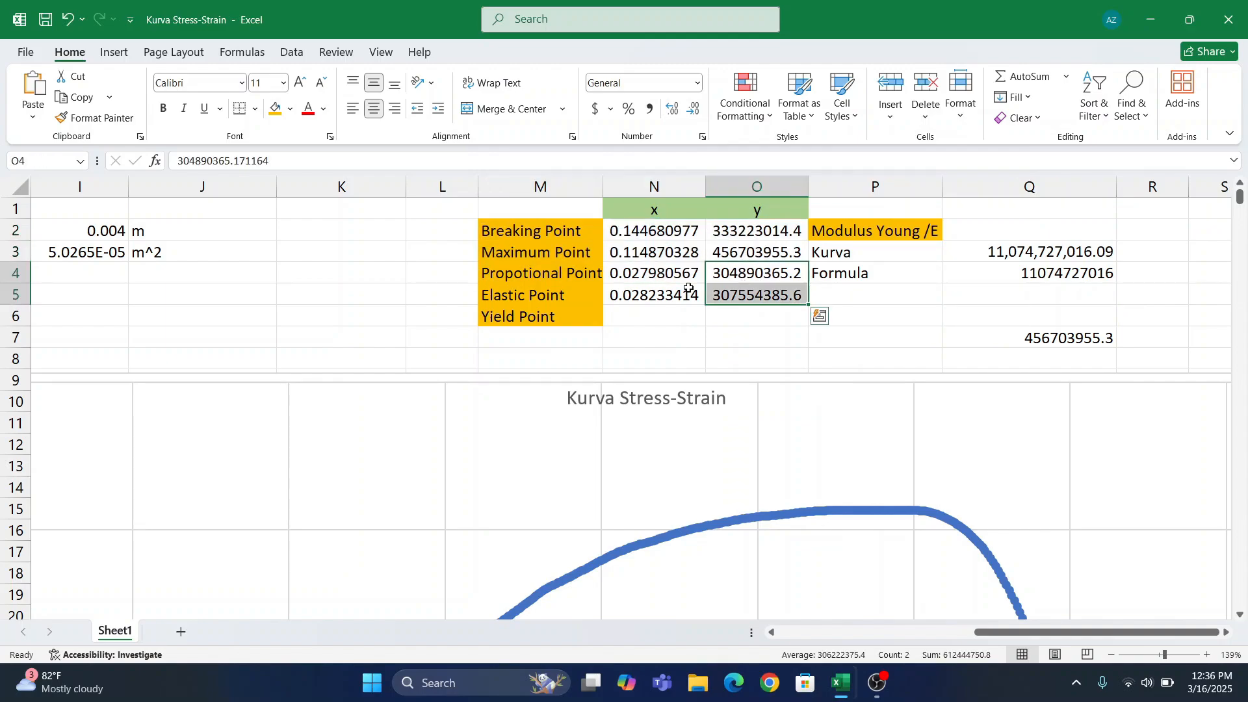
left_click(538, 288)
left_click(888, 234)
left_click_drag(888, 234, 1042, 288)
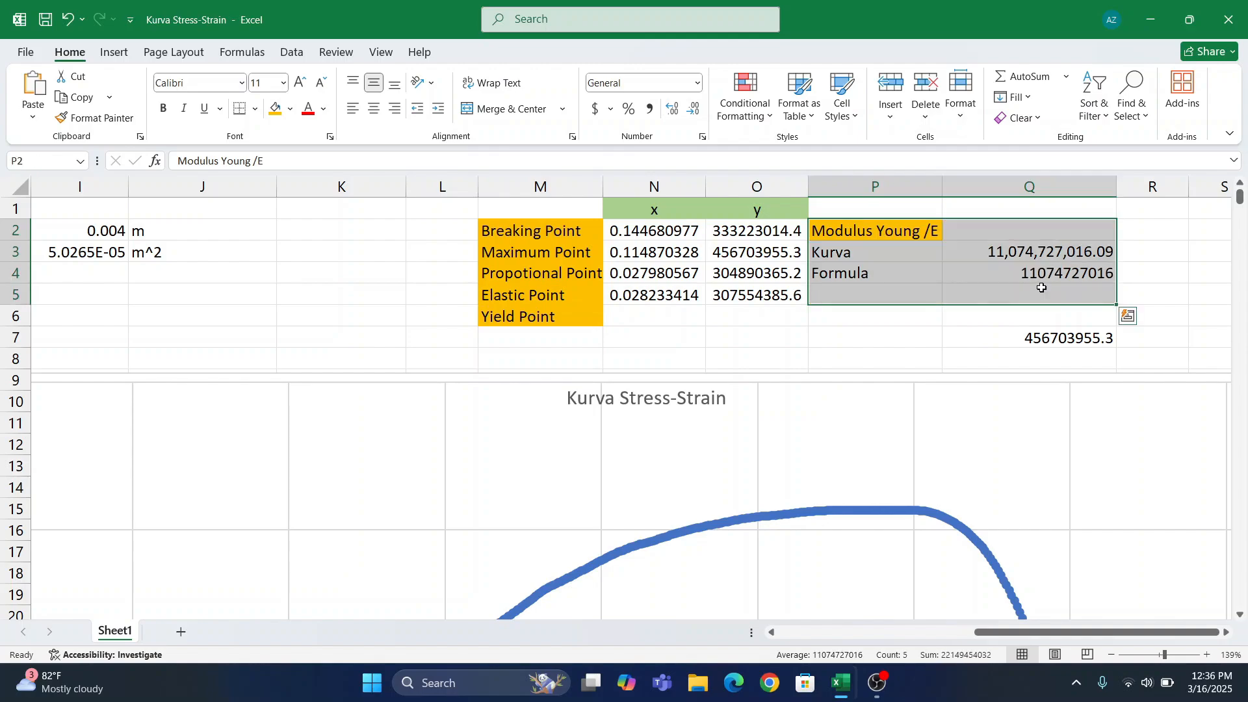
left_click(860, 337)
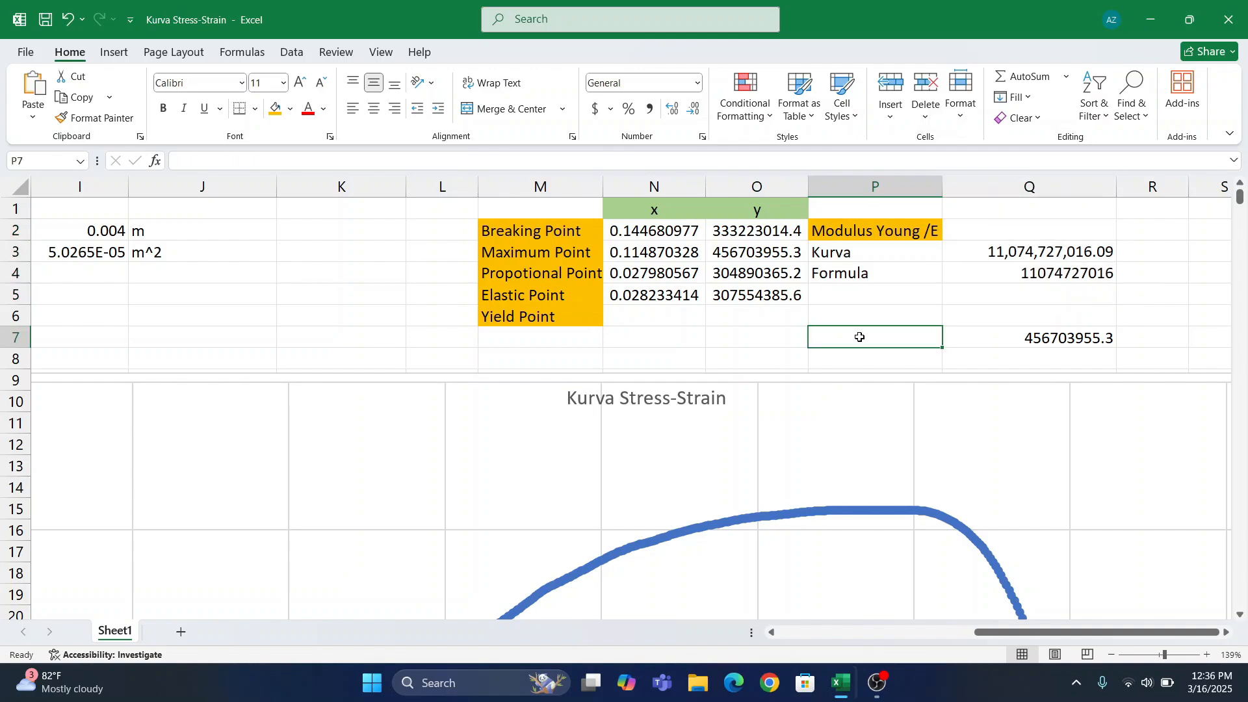
scroll(860, 338, "down", 3, "ctrl")
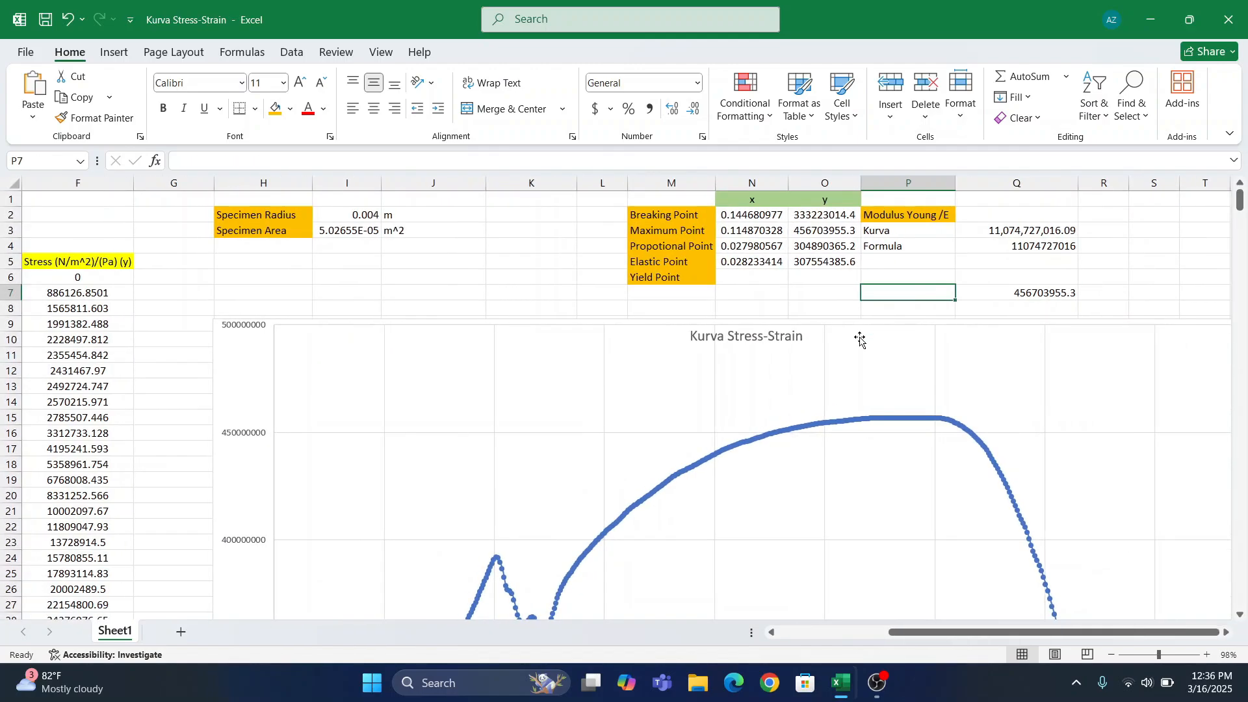